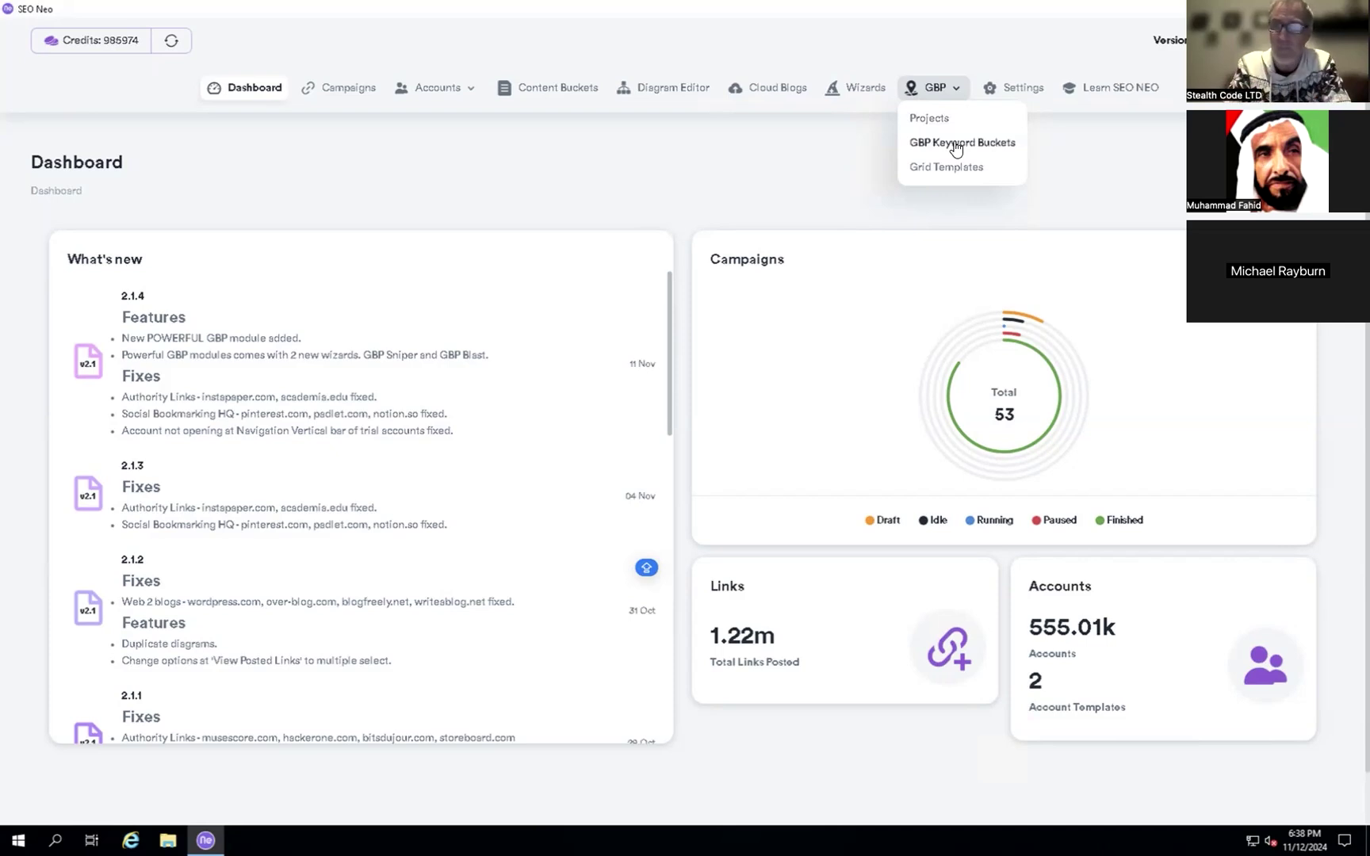
Create a folder named AZ SolarCare among the GBP keyword buckets.
click(957, 145)
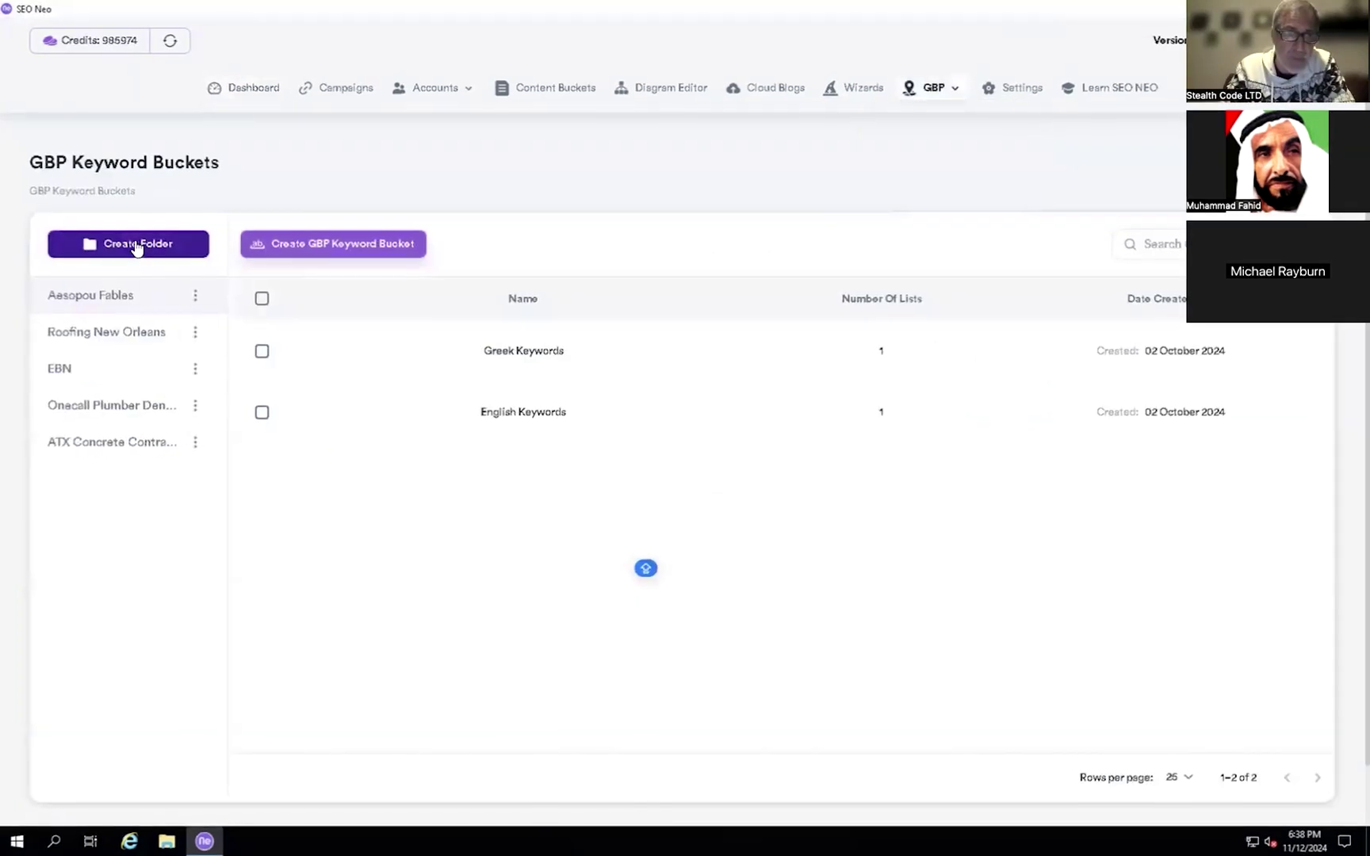
click(137, 244)
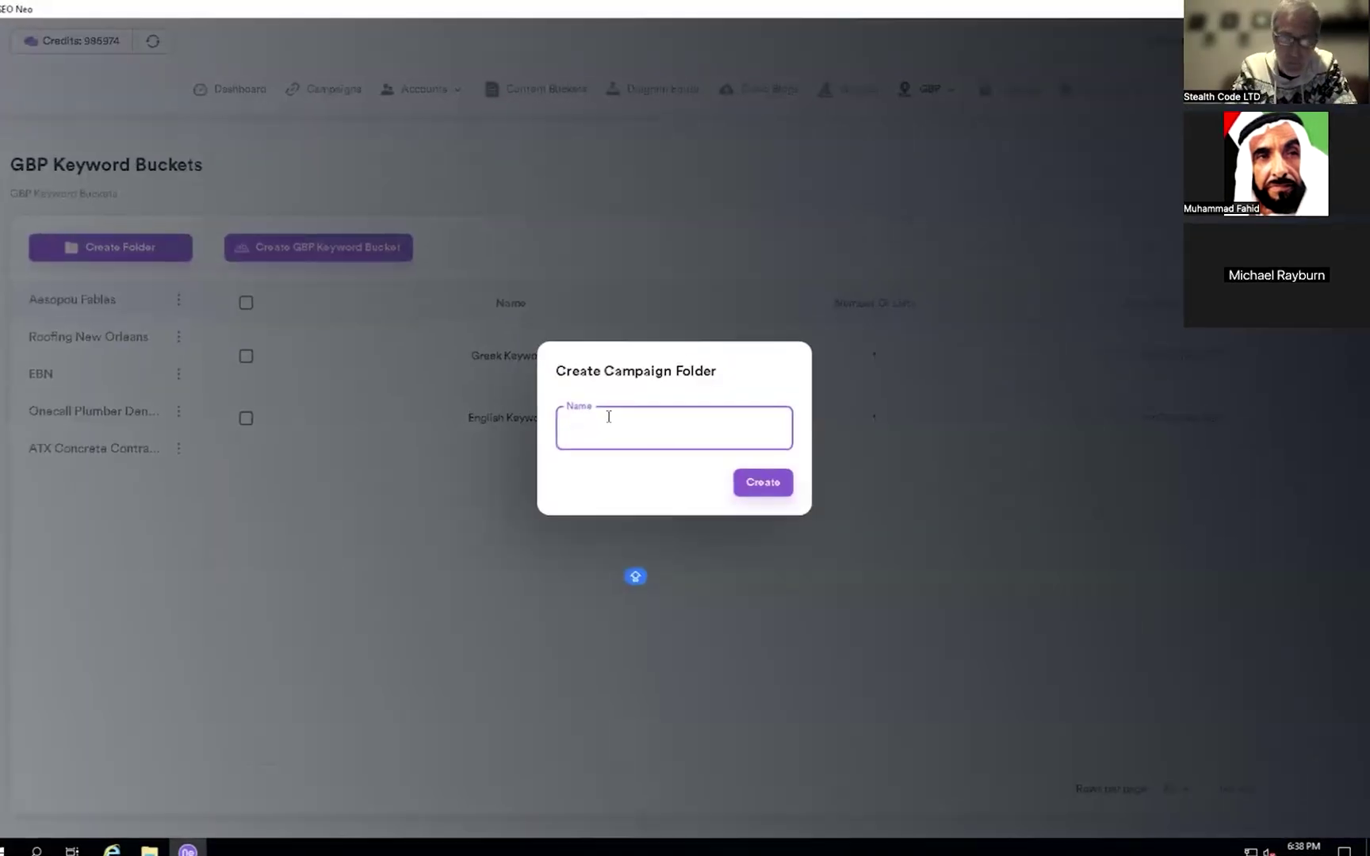
text(AZ SolarCare)
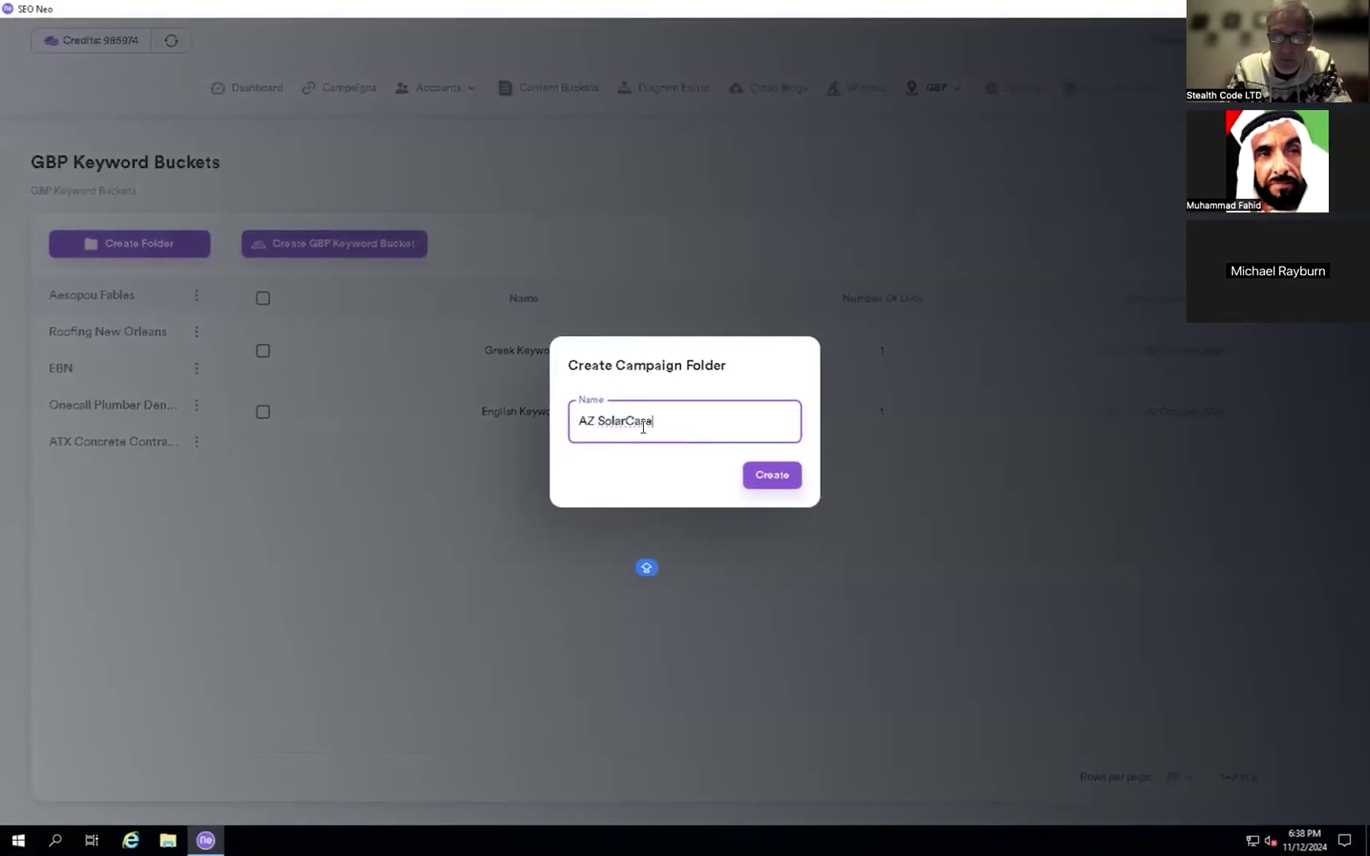
click(765, 478)
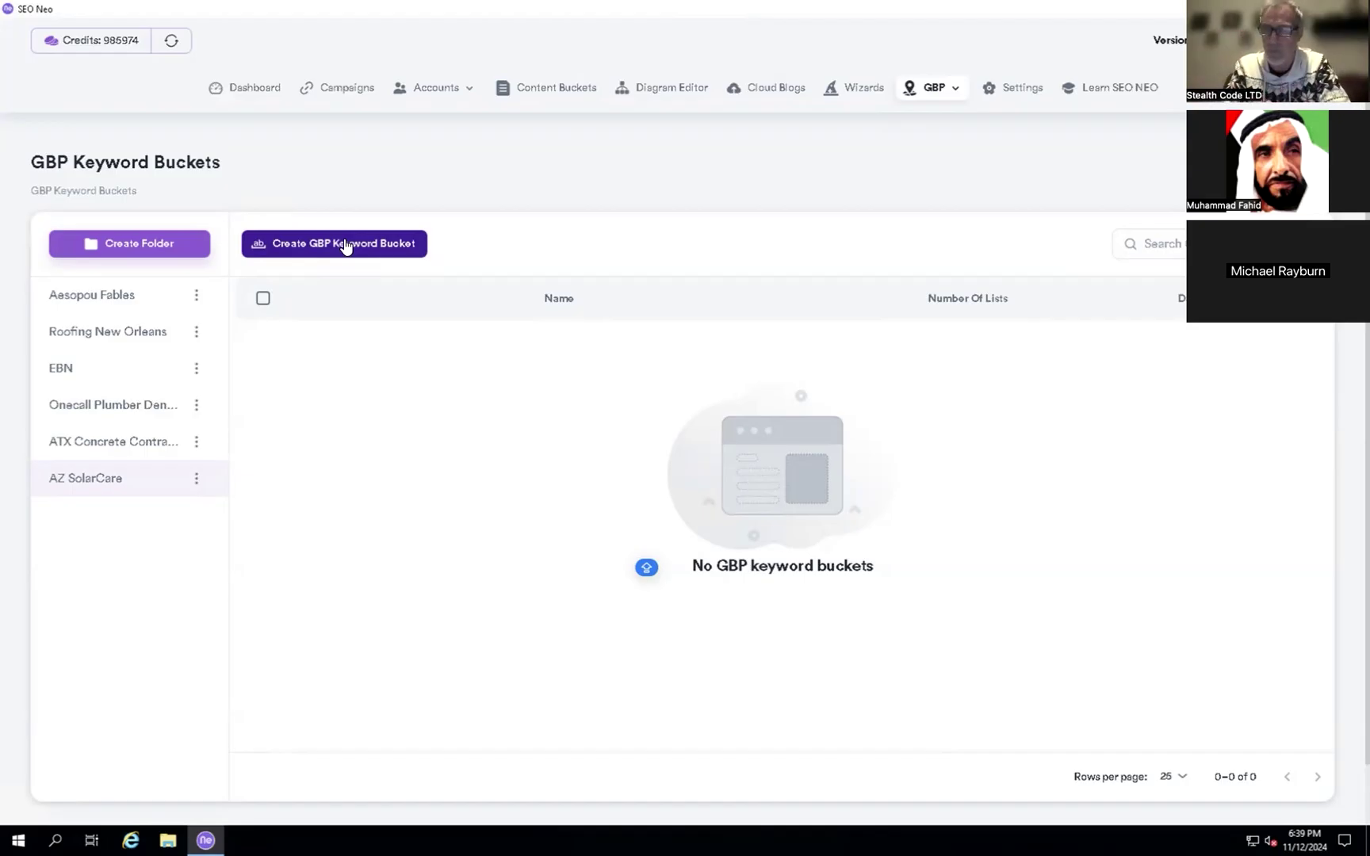
Create a GBP keyword bucket named AZ SolarCare inside the AZ SolarCare folder.
click(346, 246)
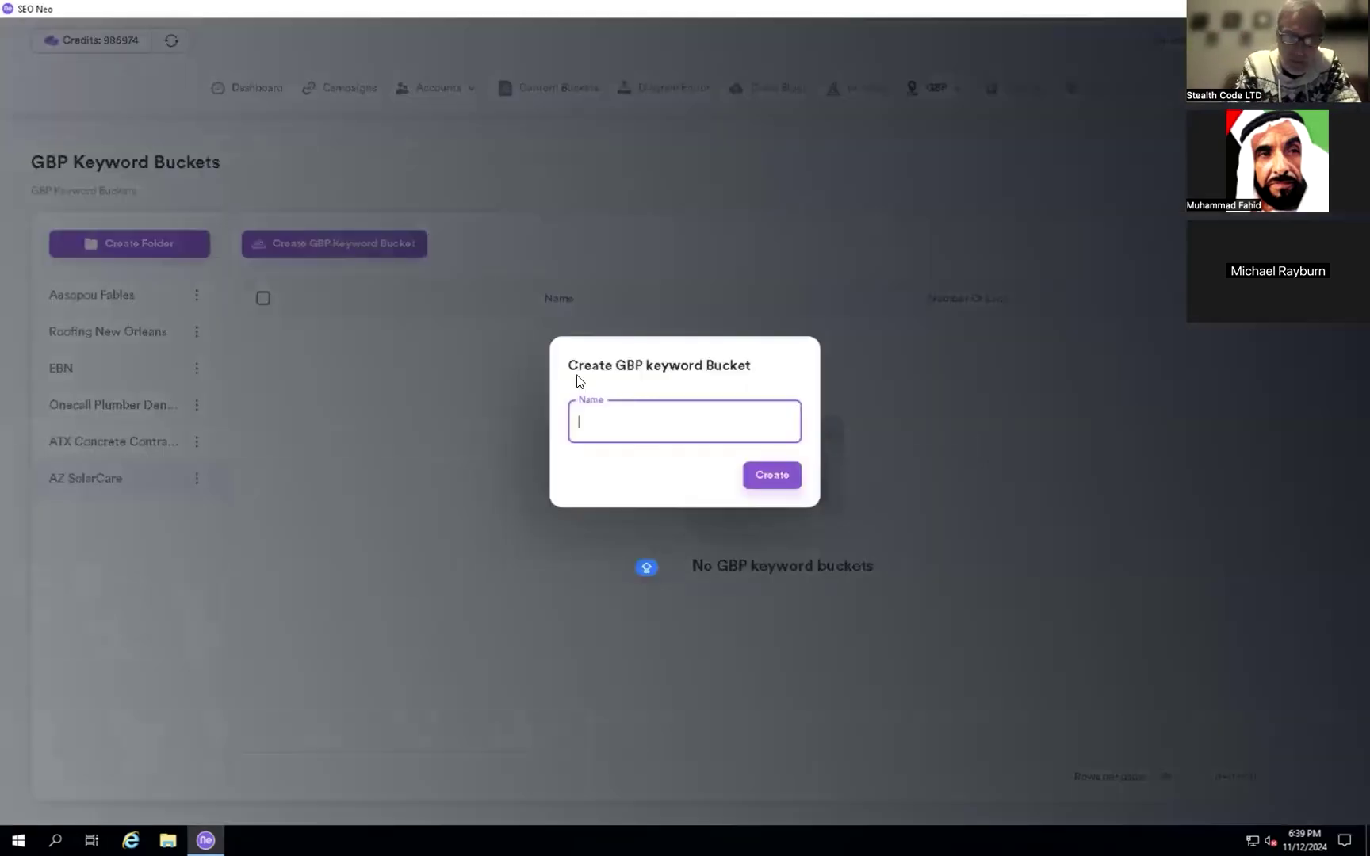
text(AZ SolarCare)
click(773, 478)
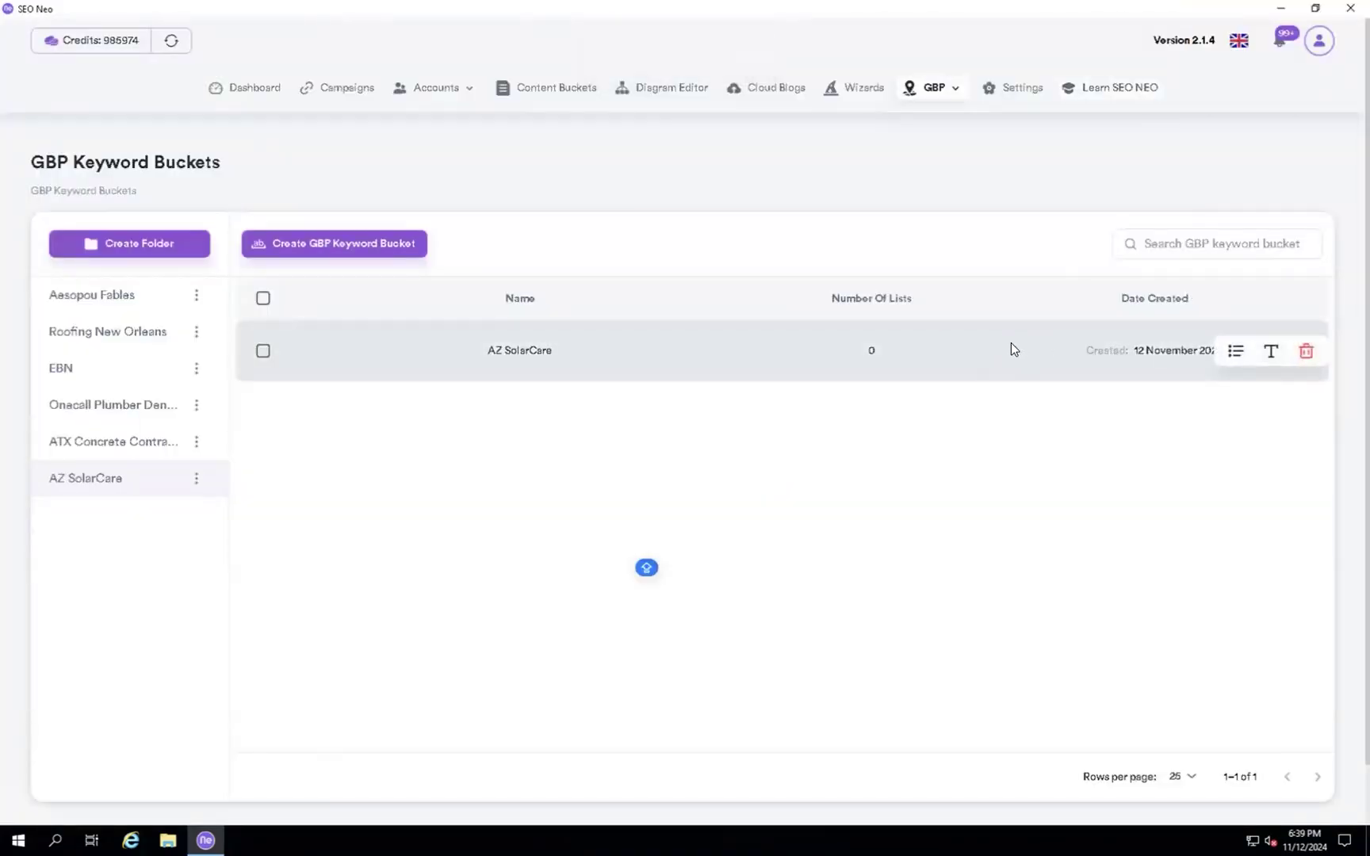
Create keyword list AZ SolarCare in the bucket with Solar Company, Solar Panel Installation, Solar Panel Repair and Solar Panel Maintenance.
click(1232, 355)
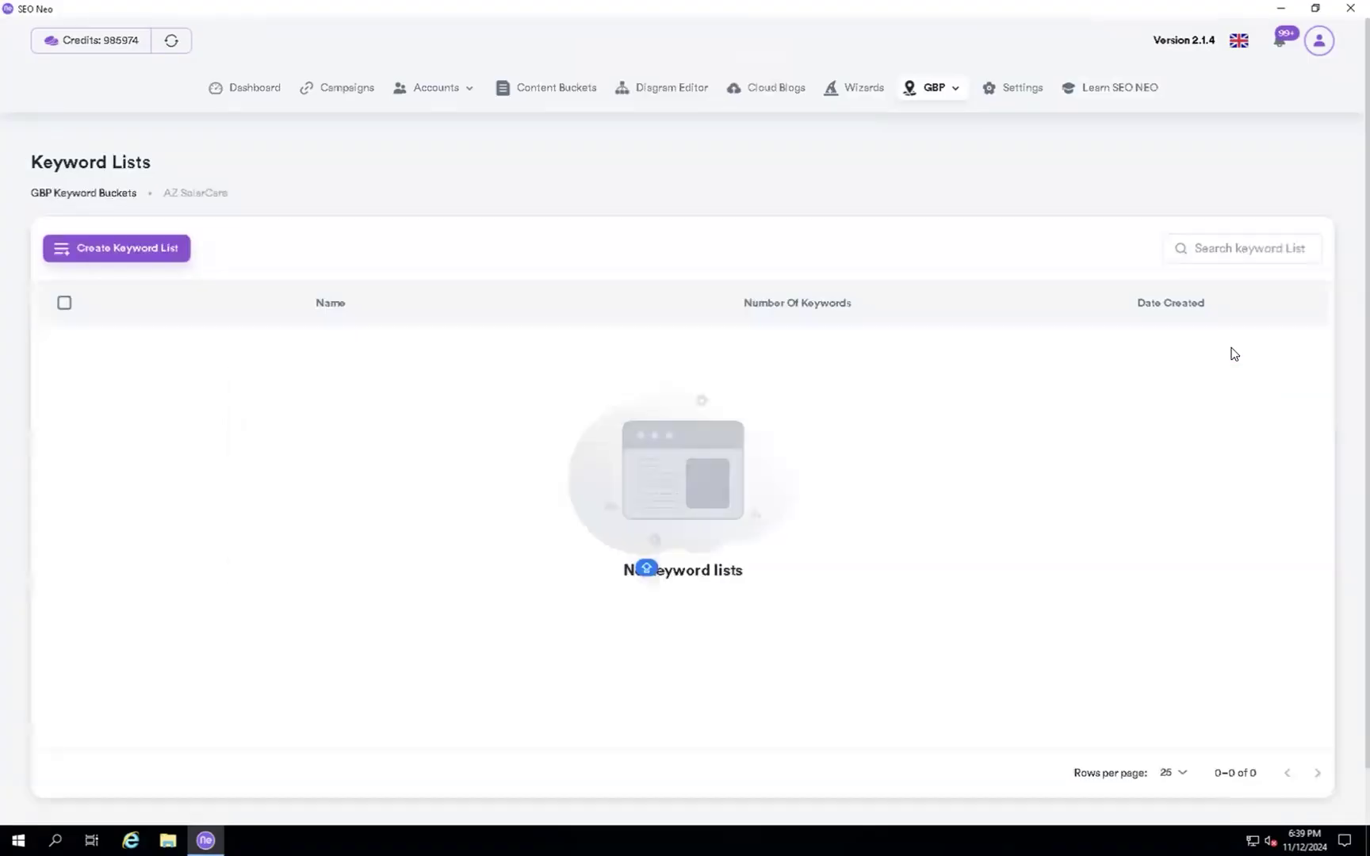
click(125, 249)
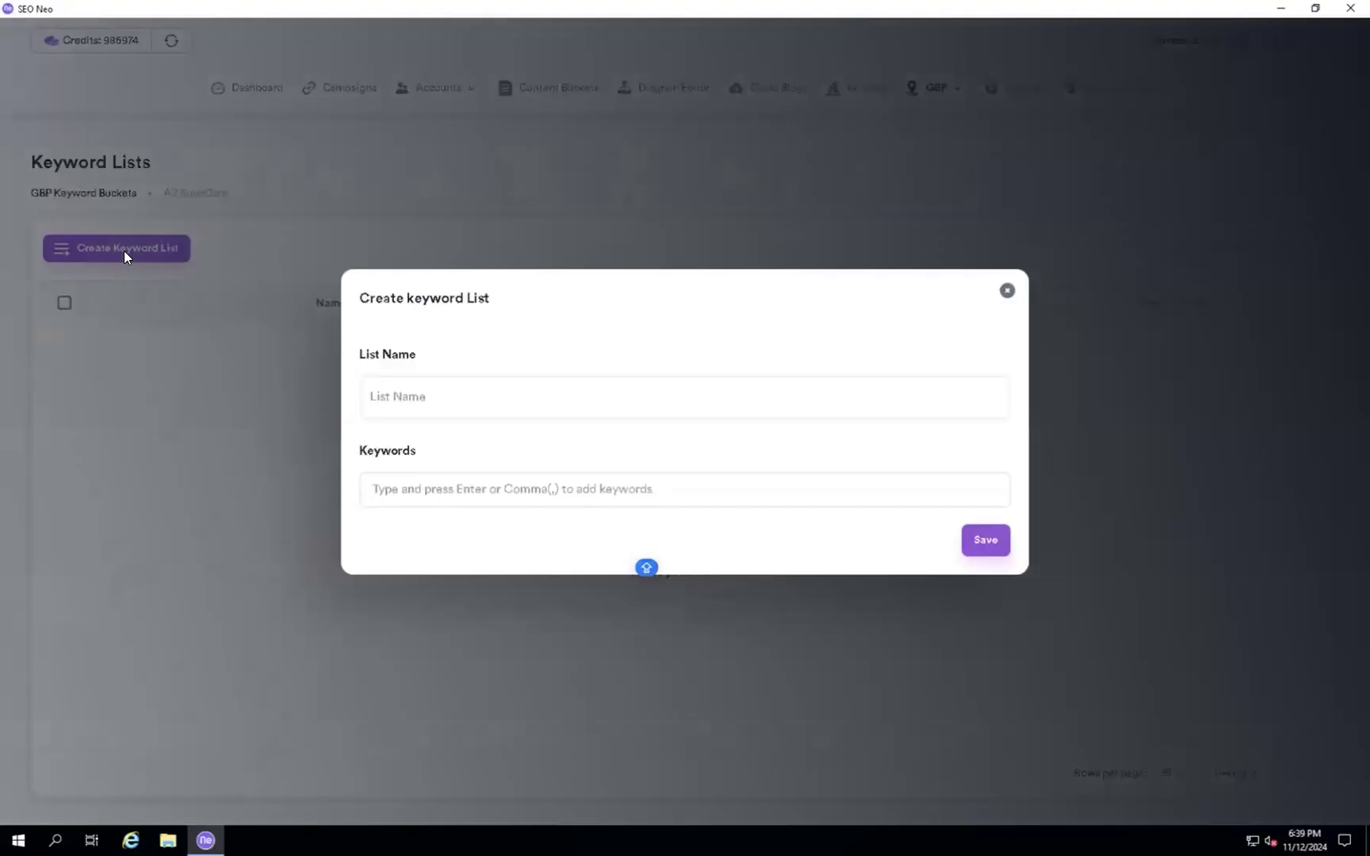
click(420, 393)
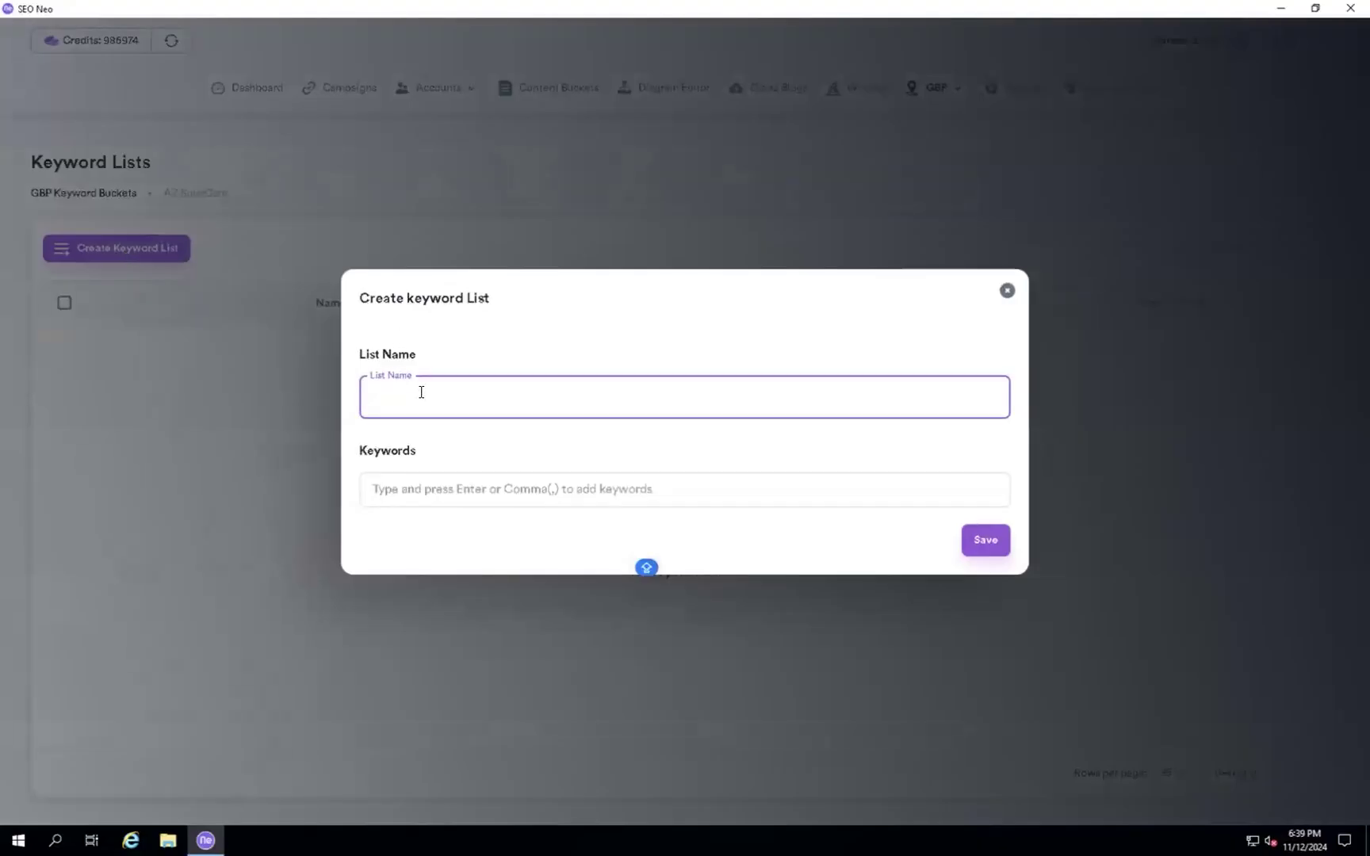
text(AZ SolarCare)
click(434, 490)
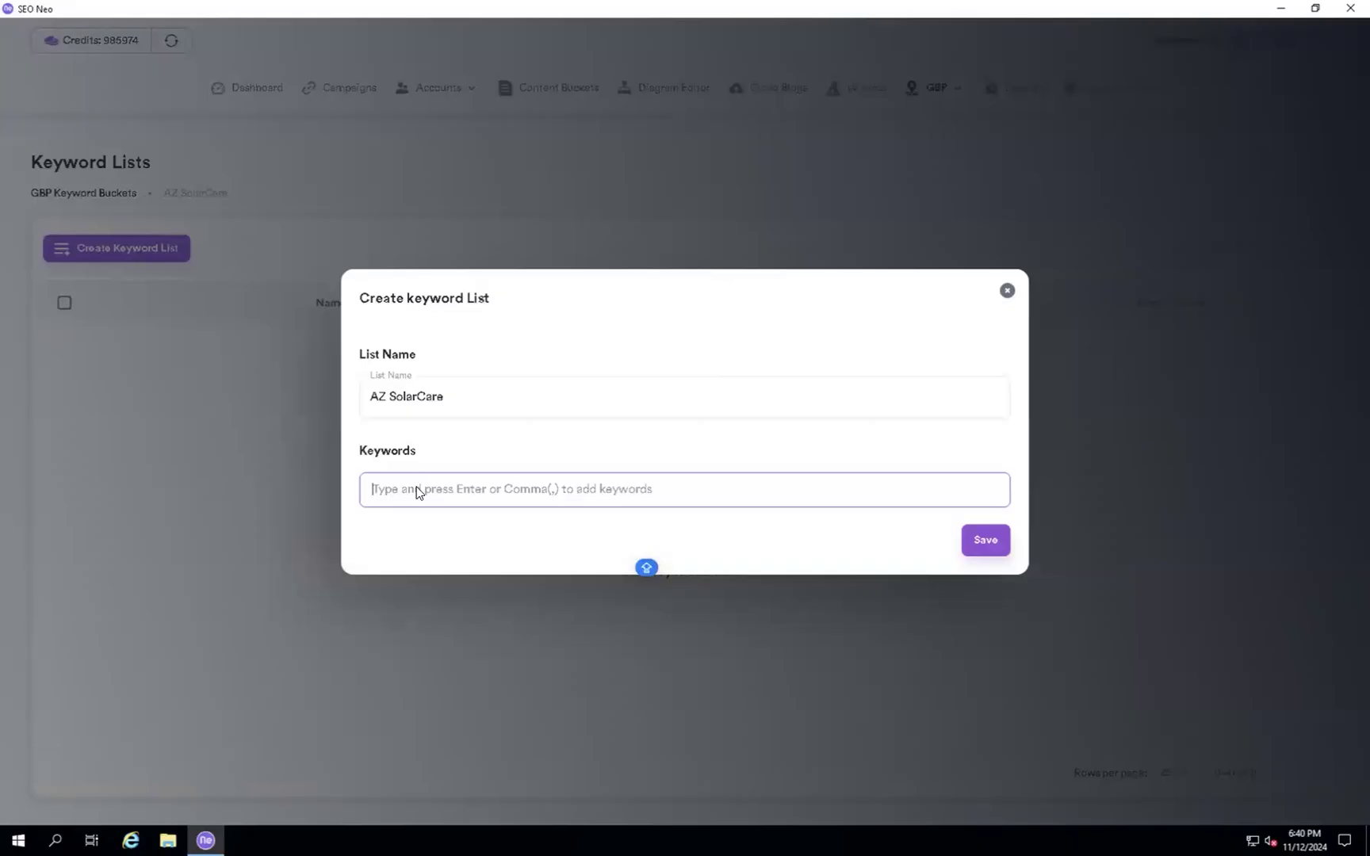
text(Solar Company, Solar Panel Installation, Solar Panel Repair)
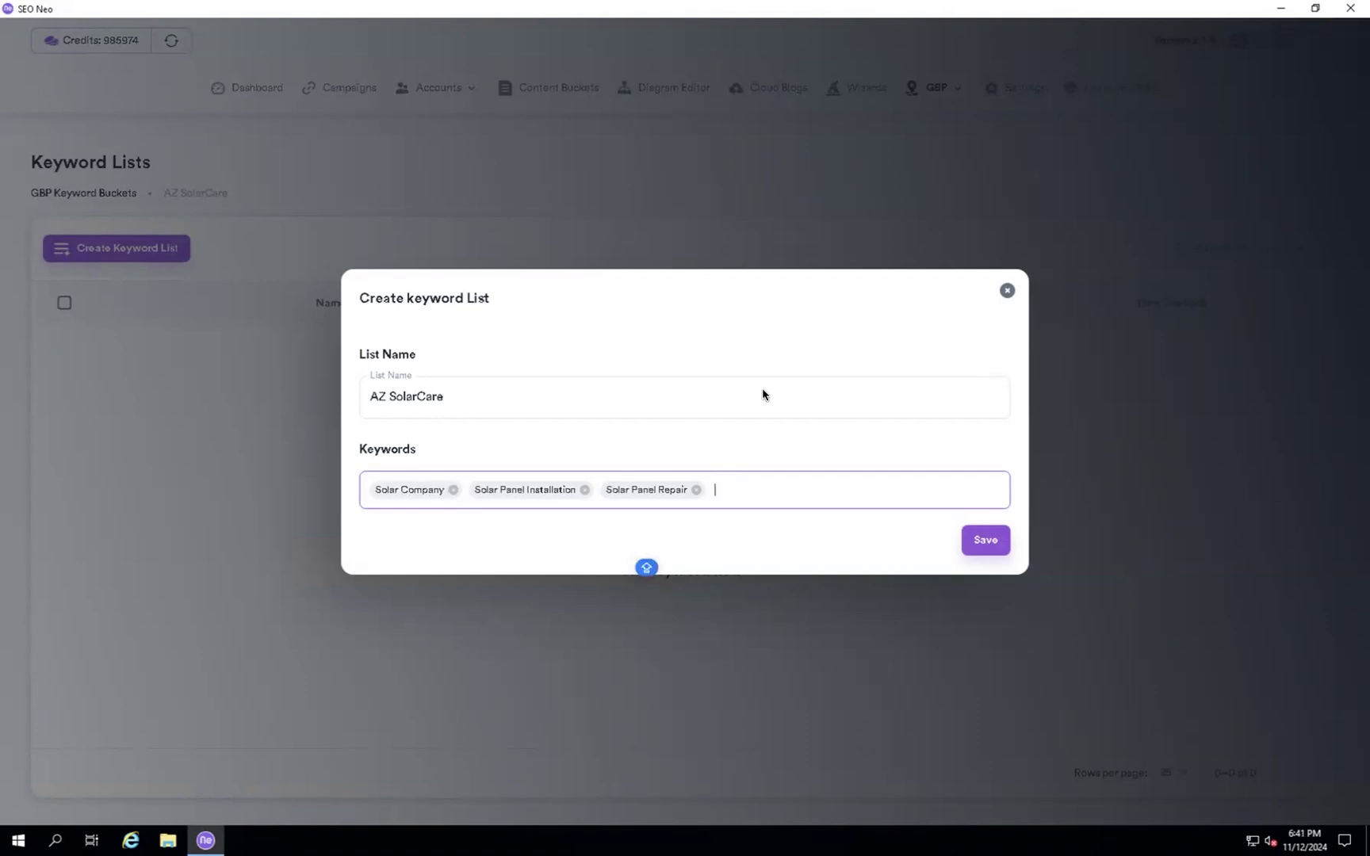
text(Solar Panel Maintenance)
key(Return)
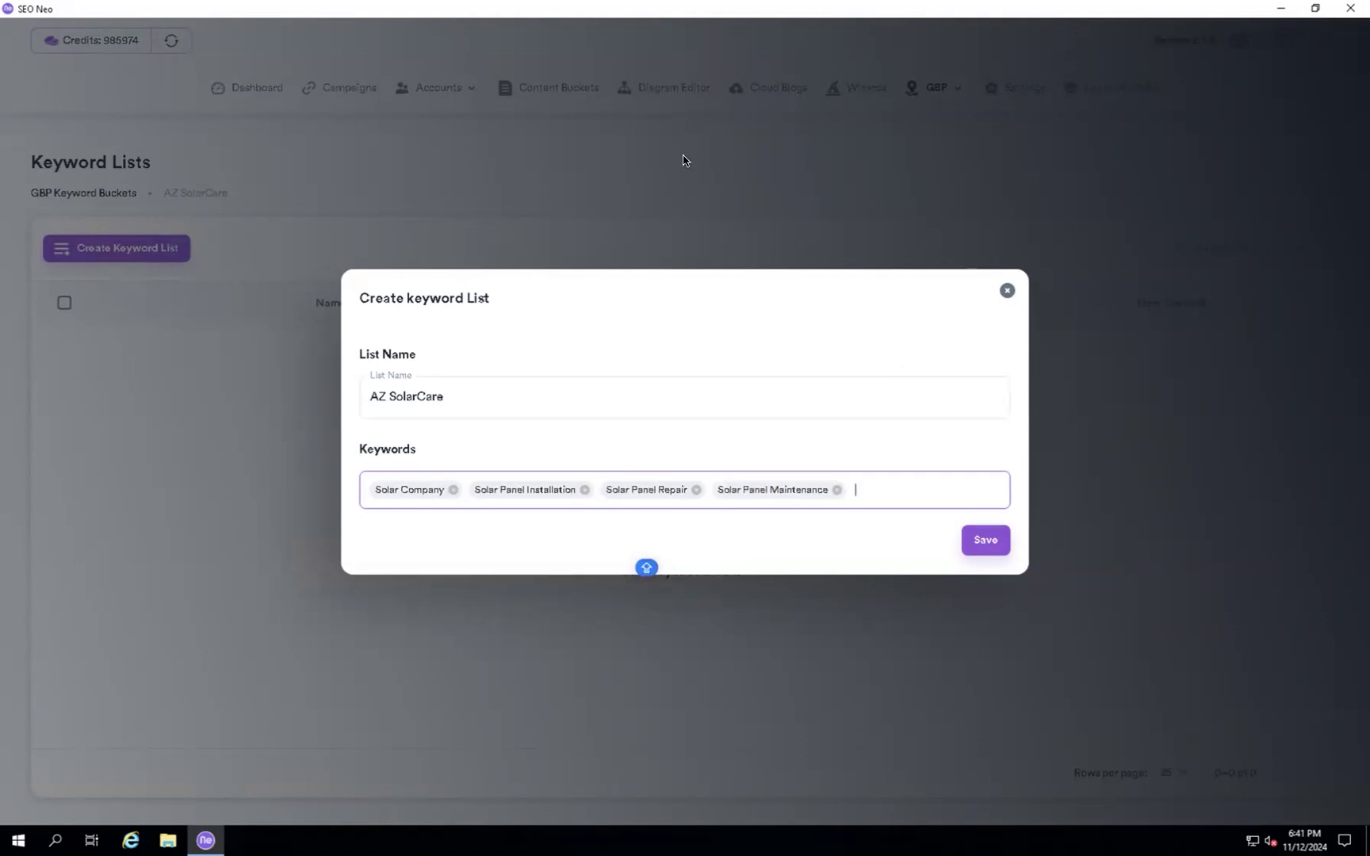
click(983, 541)
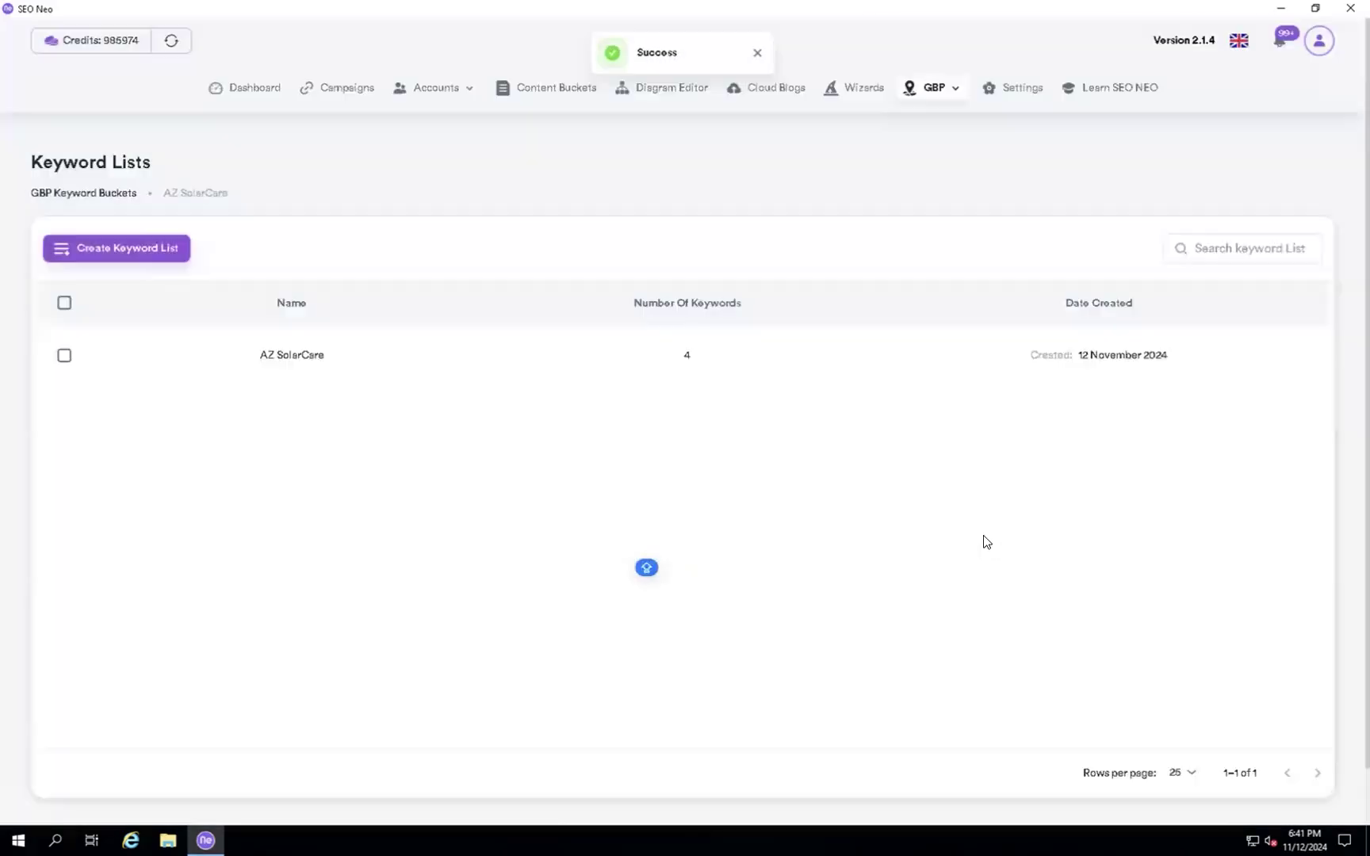
Start a new GBP project with the friendly name AZ SolarCare.
click(945, 92)
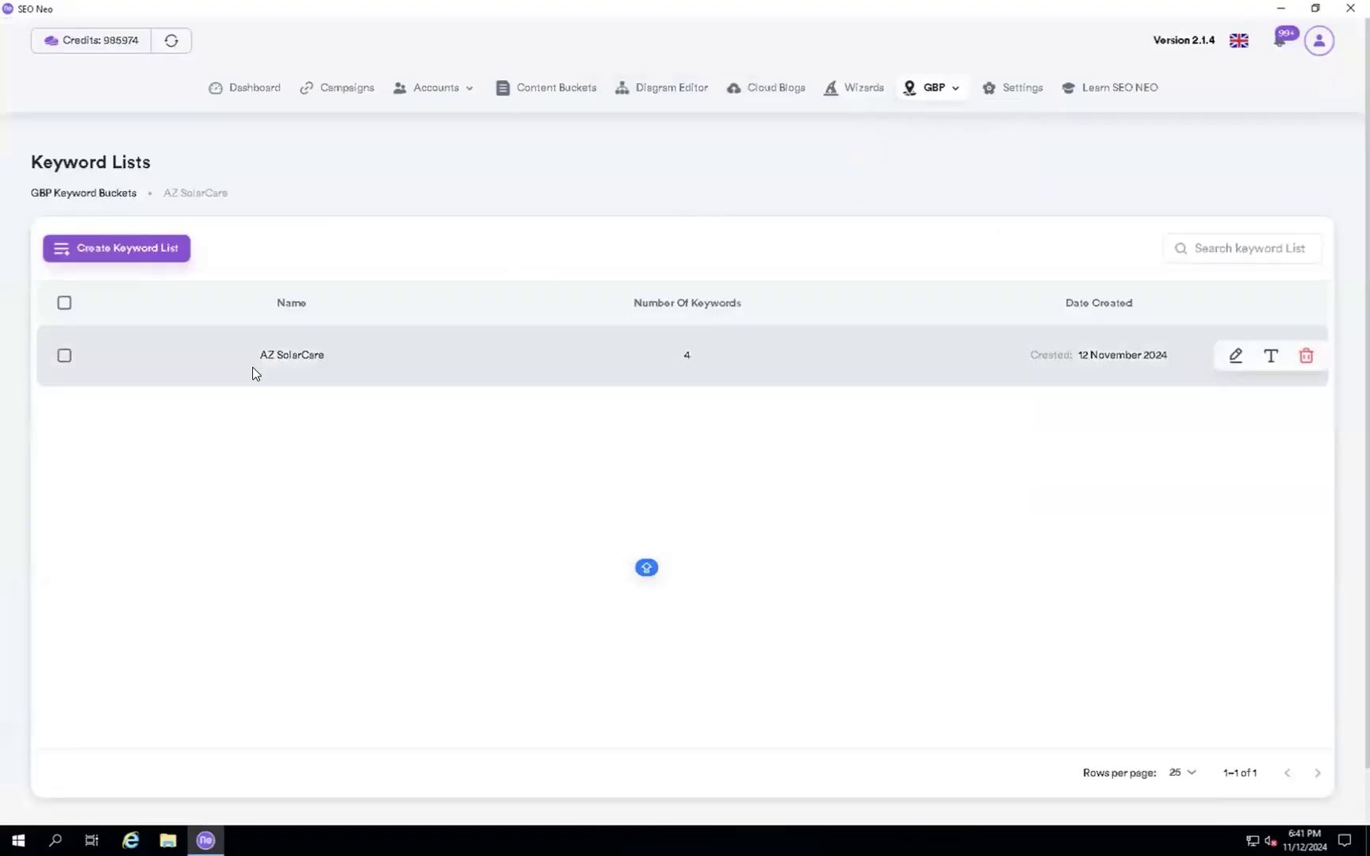
mouse_move(950, 91)
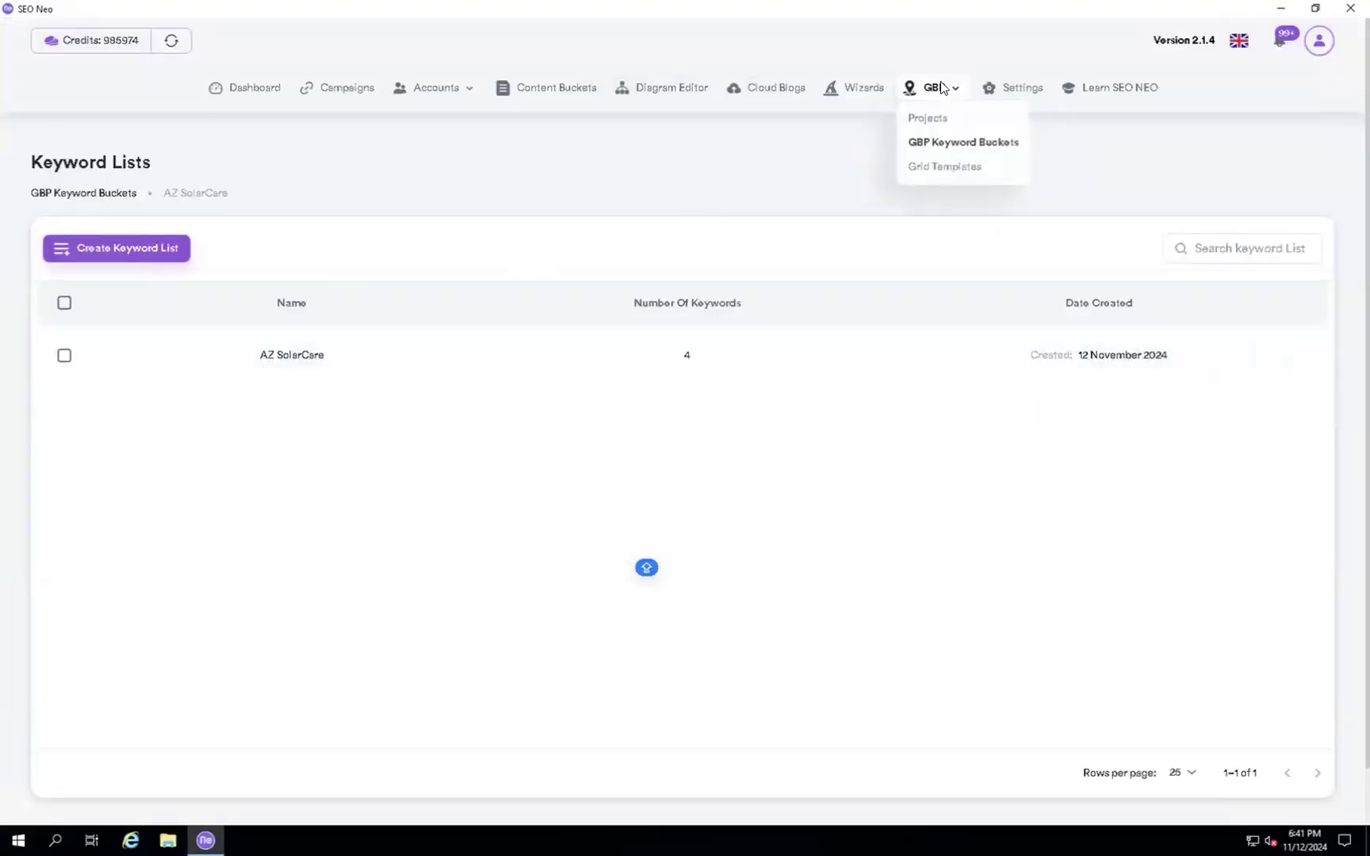
click(929, 121)
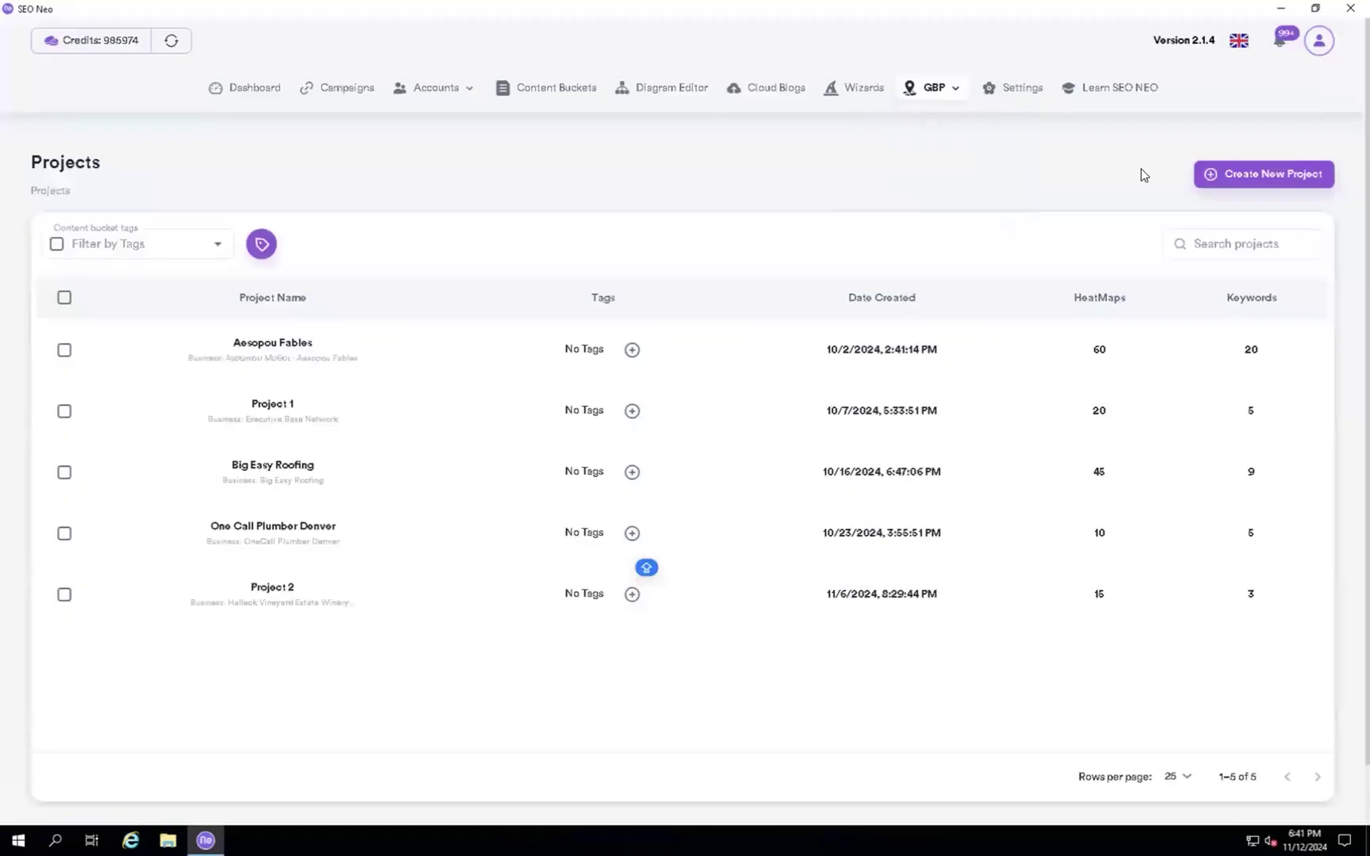
click(1224, 169)
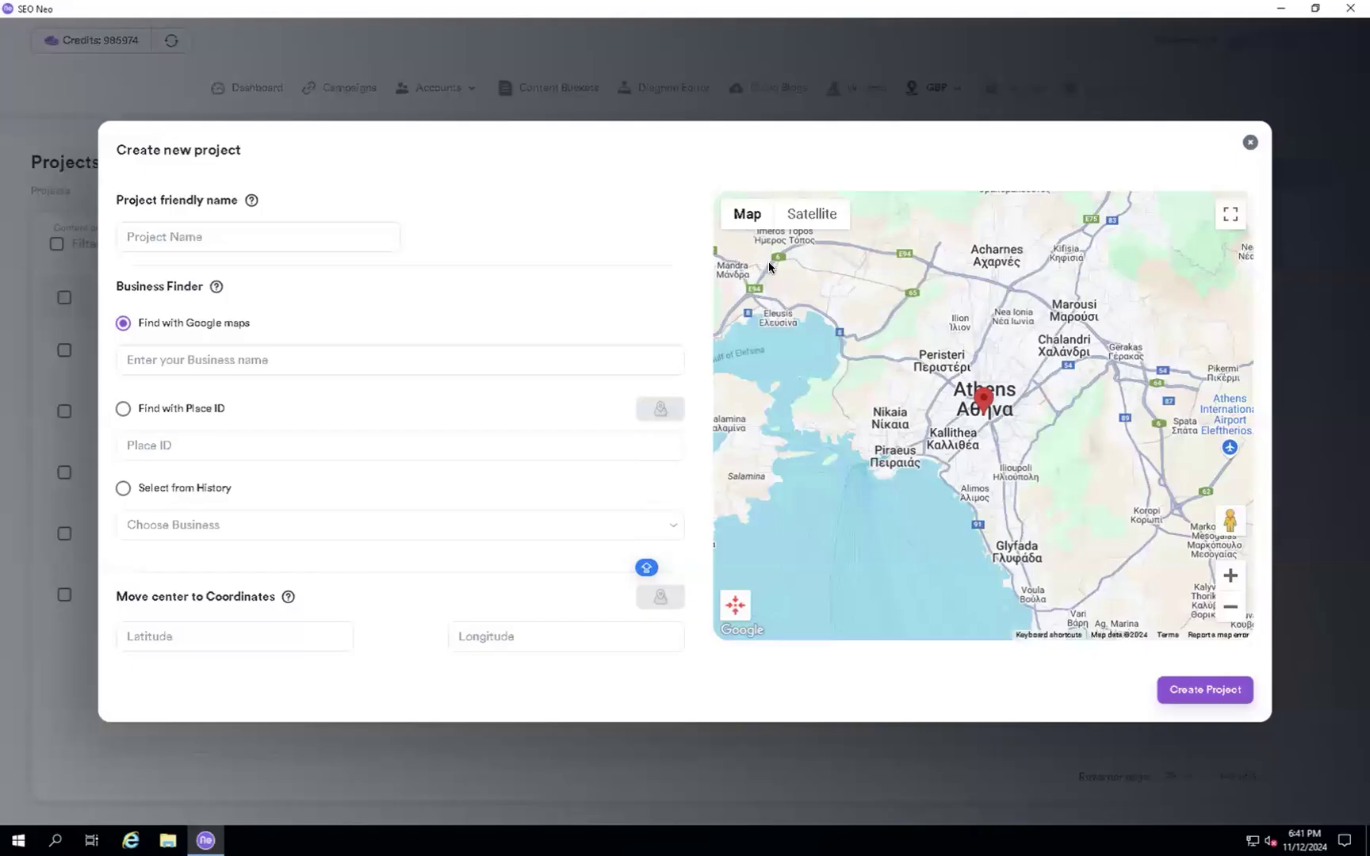
click(272, 237)
text(AZ SolarCare)
click(300, 300)
Find the business AZ SolarCare in Phoenix, AZ through Google Maps and create the project with it.
click(187, 362)
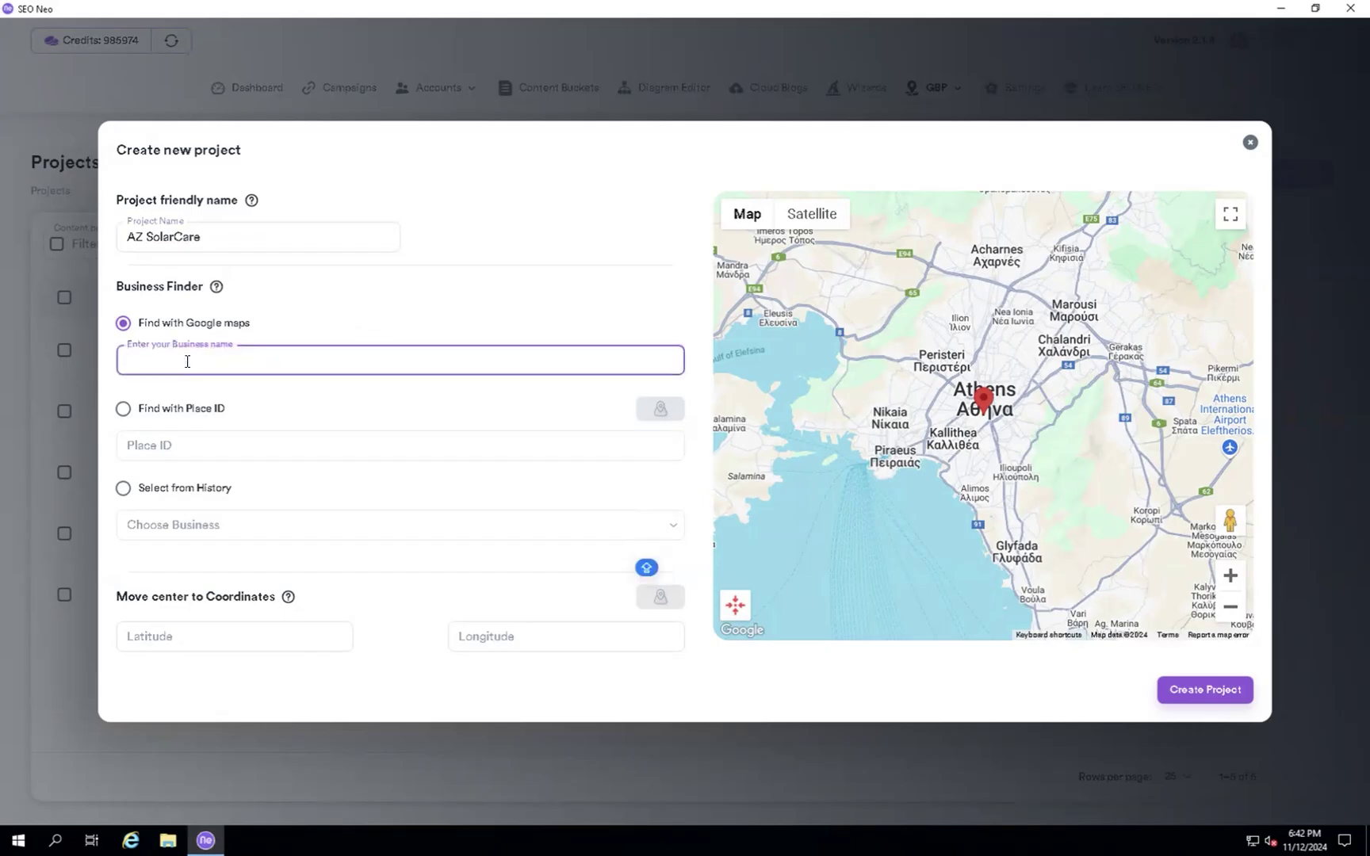
text(AZ )
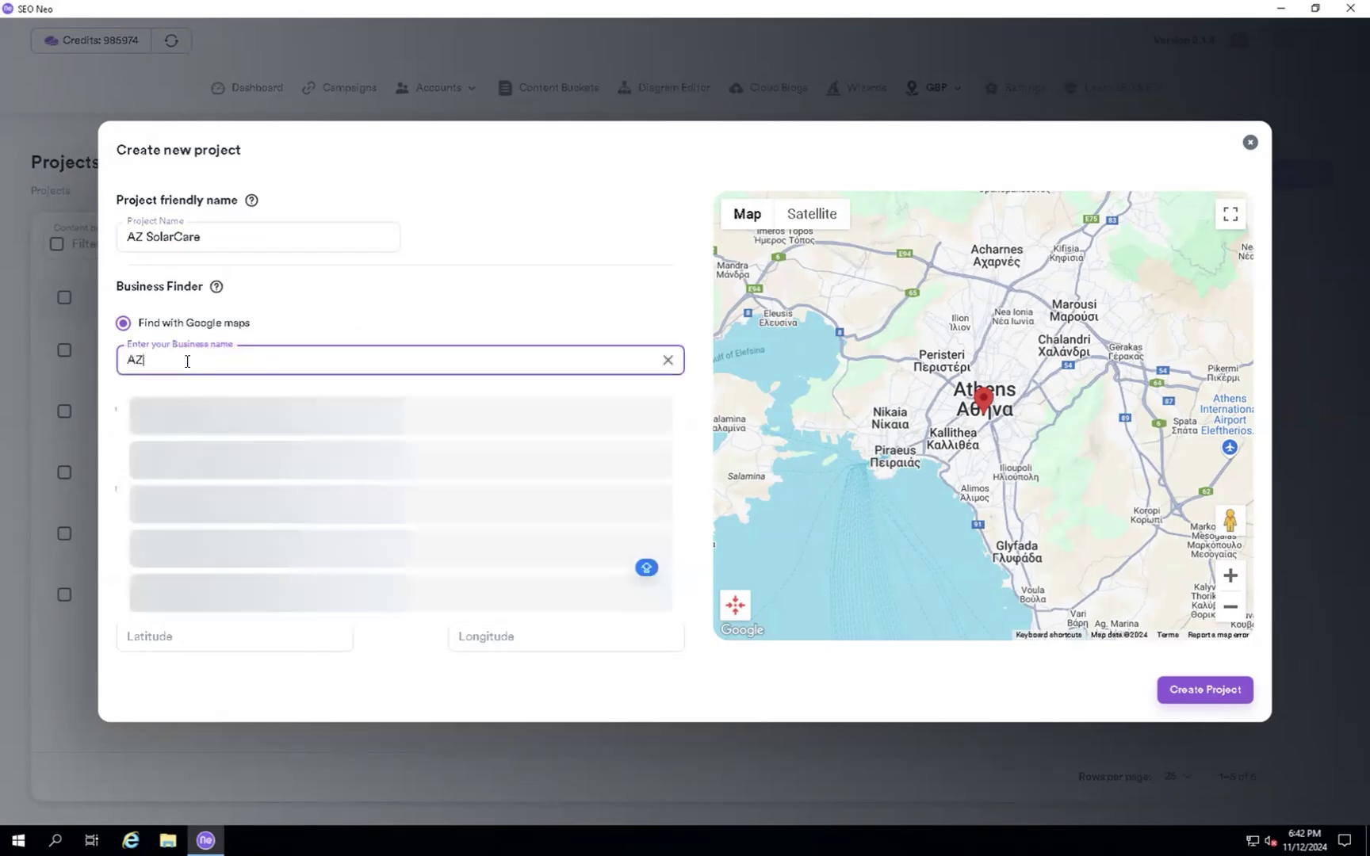
text(Sol)
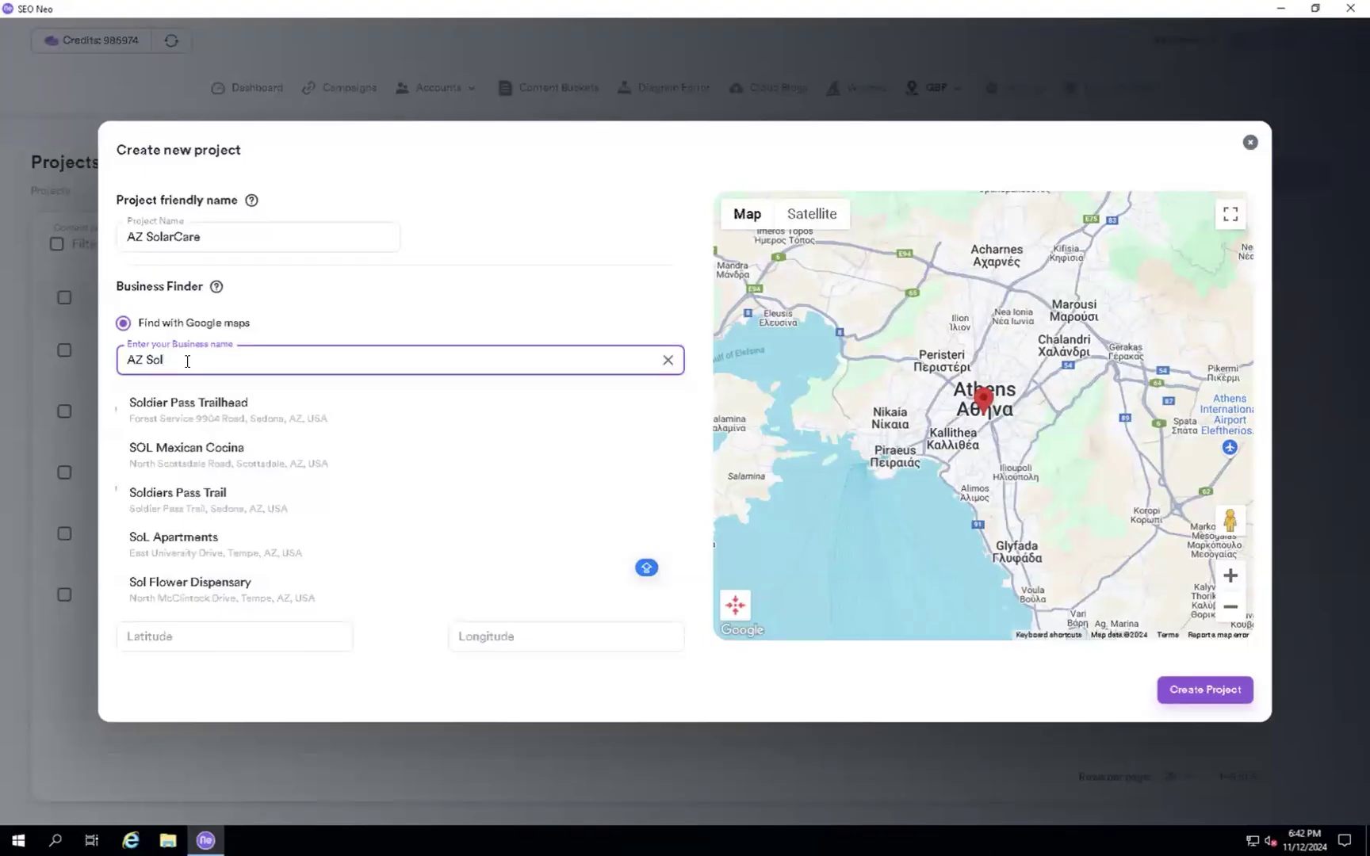
text(ar)
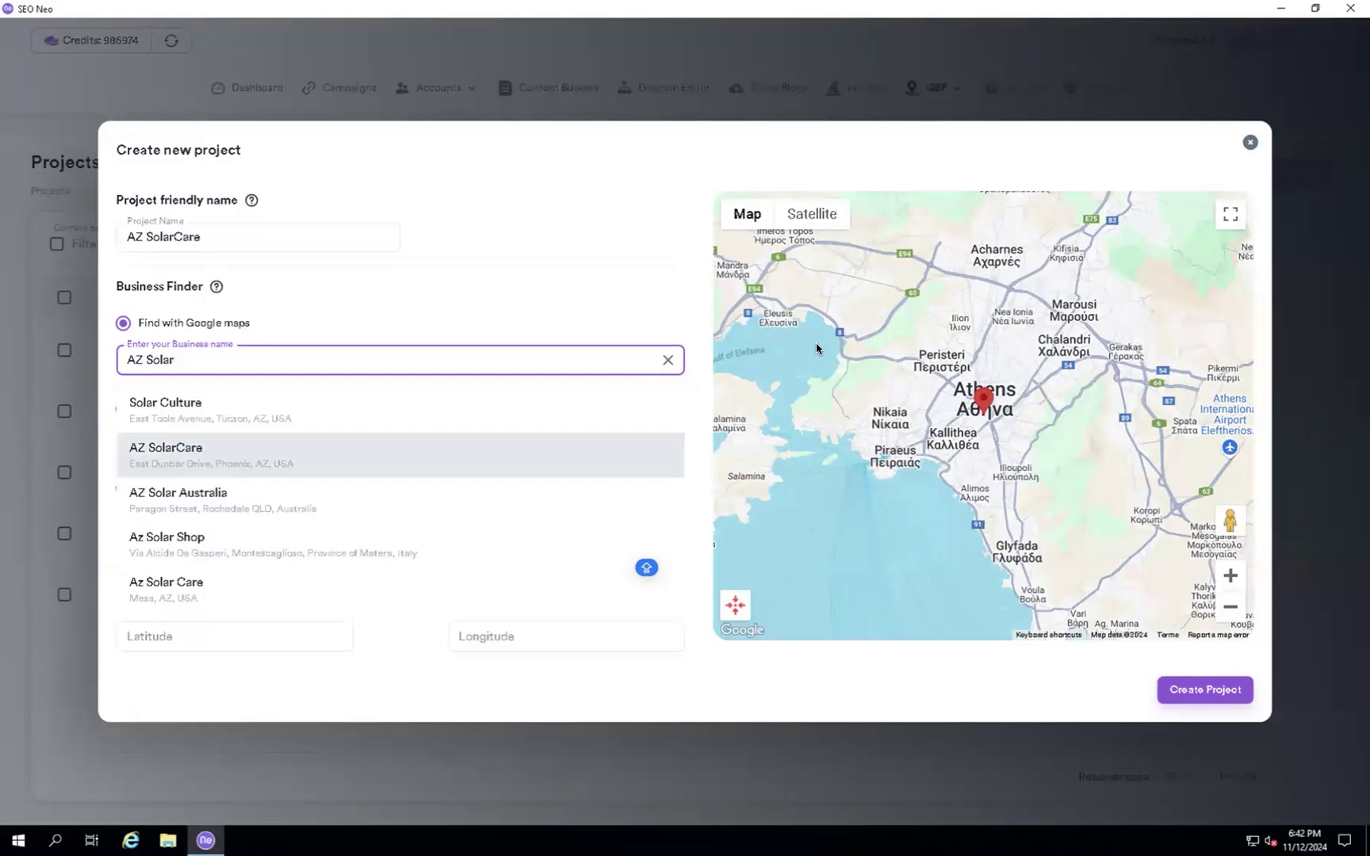
click(172, 450)
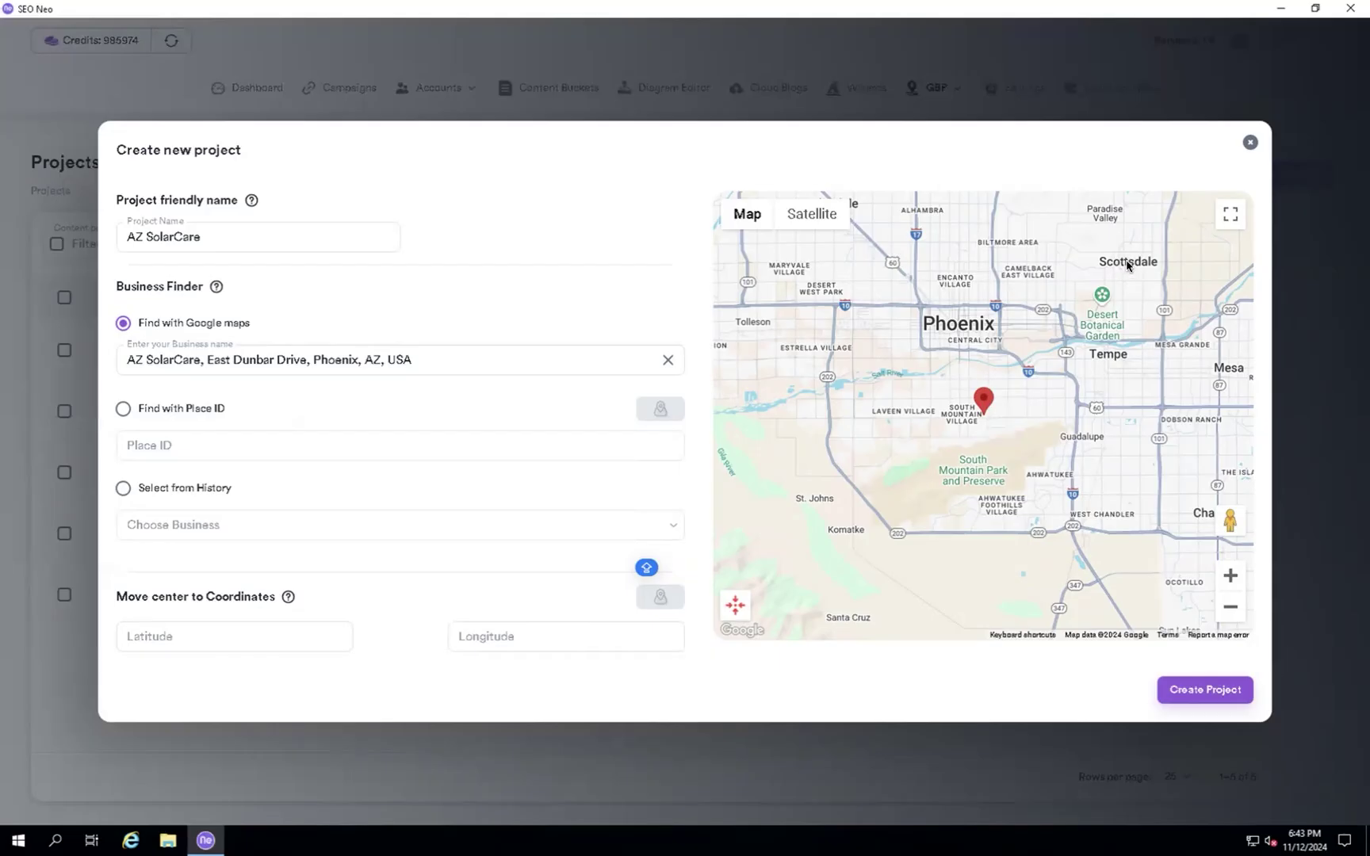
click(278, 627)
click(1209, 693)
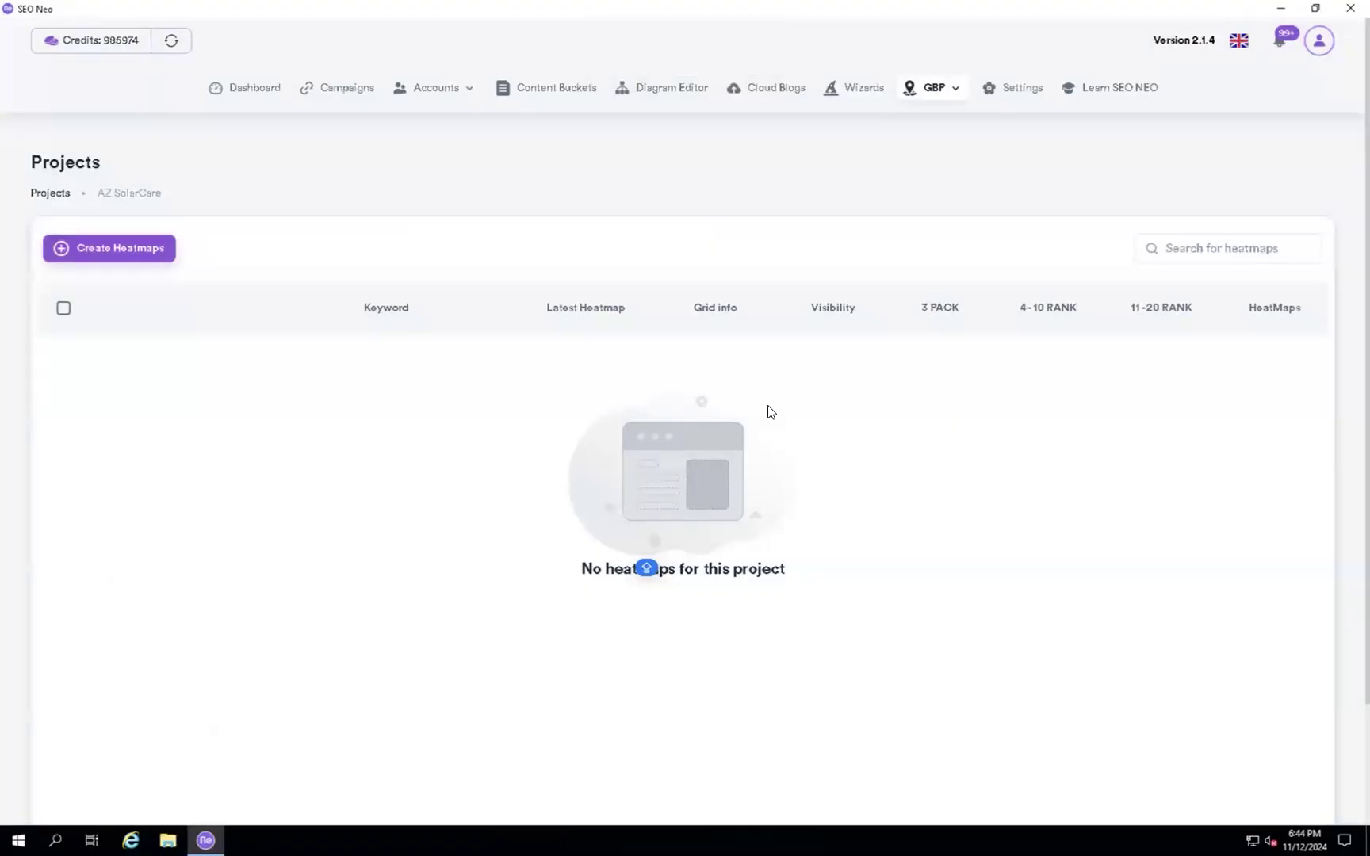
Start setting up new heatmaps in the AZ SolarCare project.
click(122, 254)
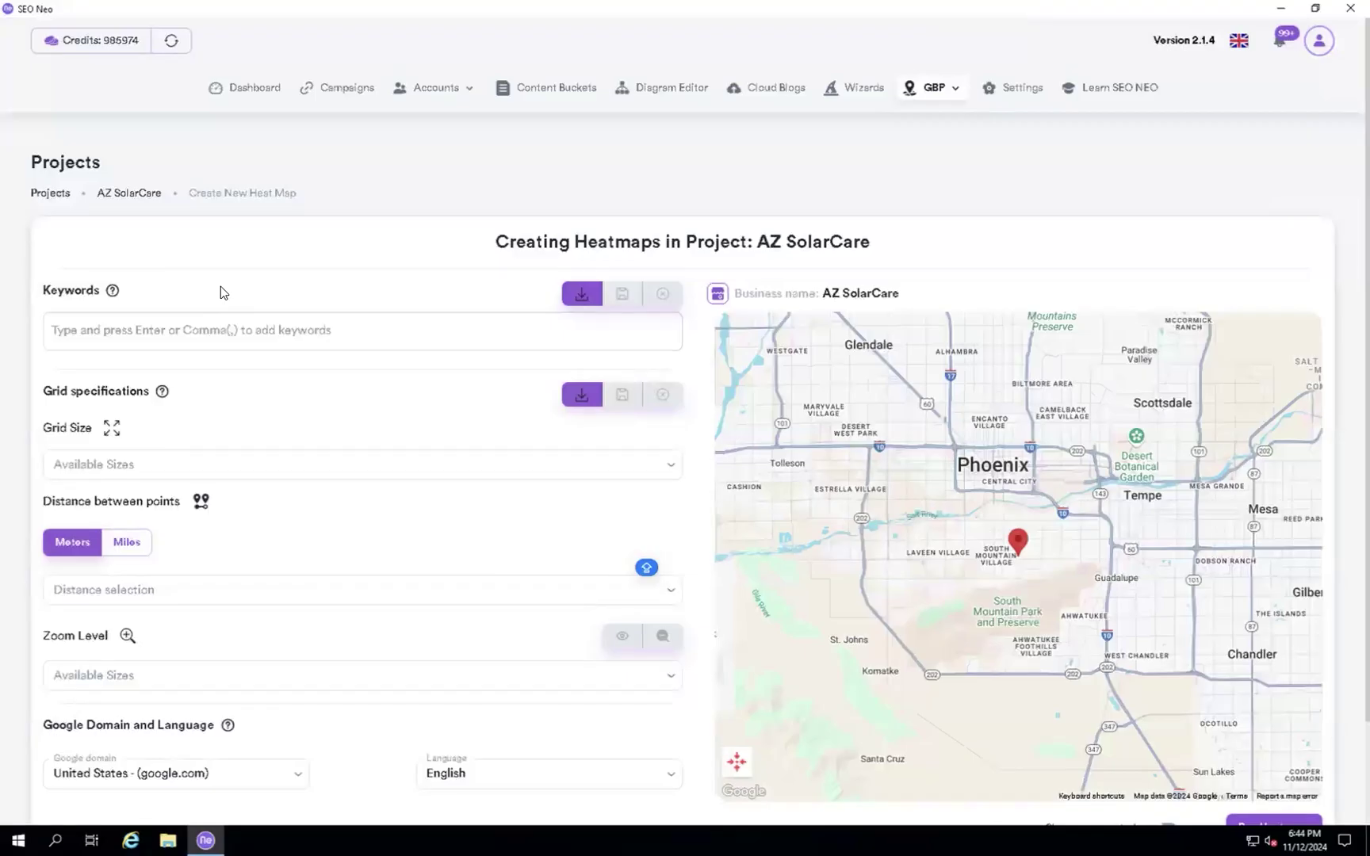
scroll(239, 270, down, 1)
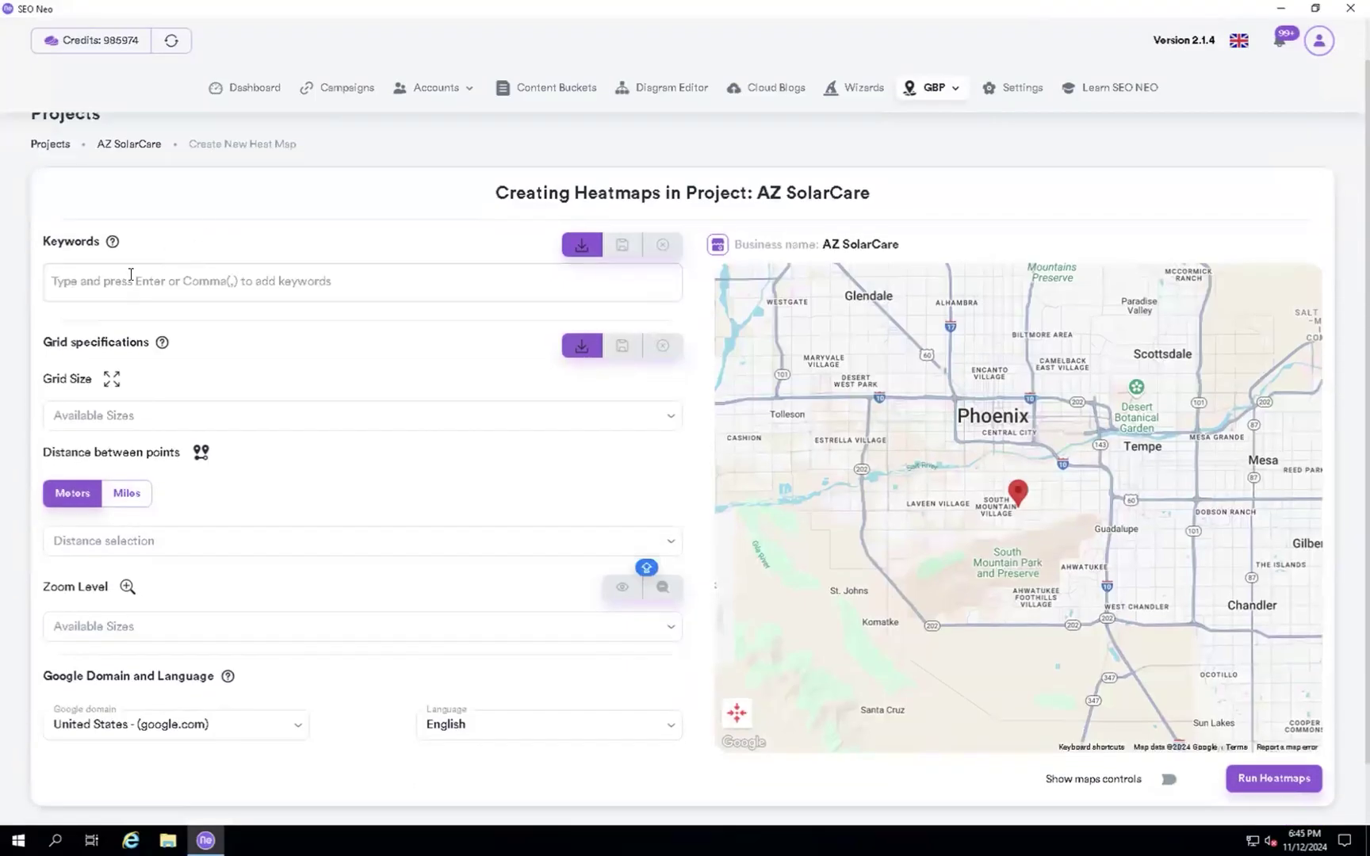
click(96, 282)
text(s)
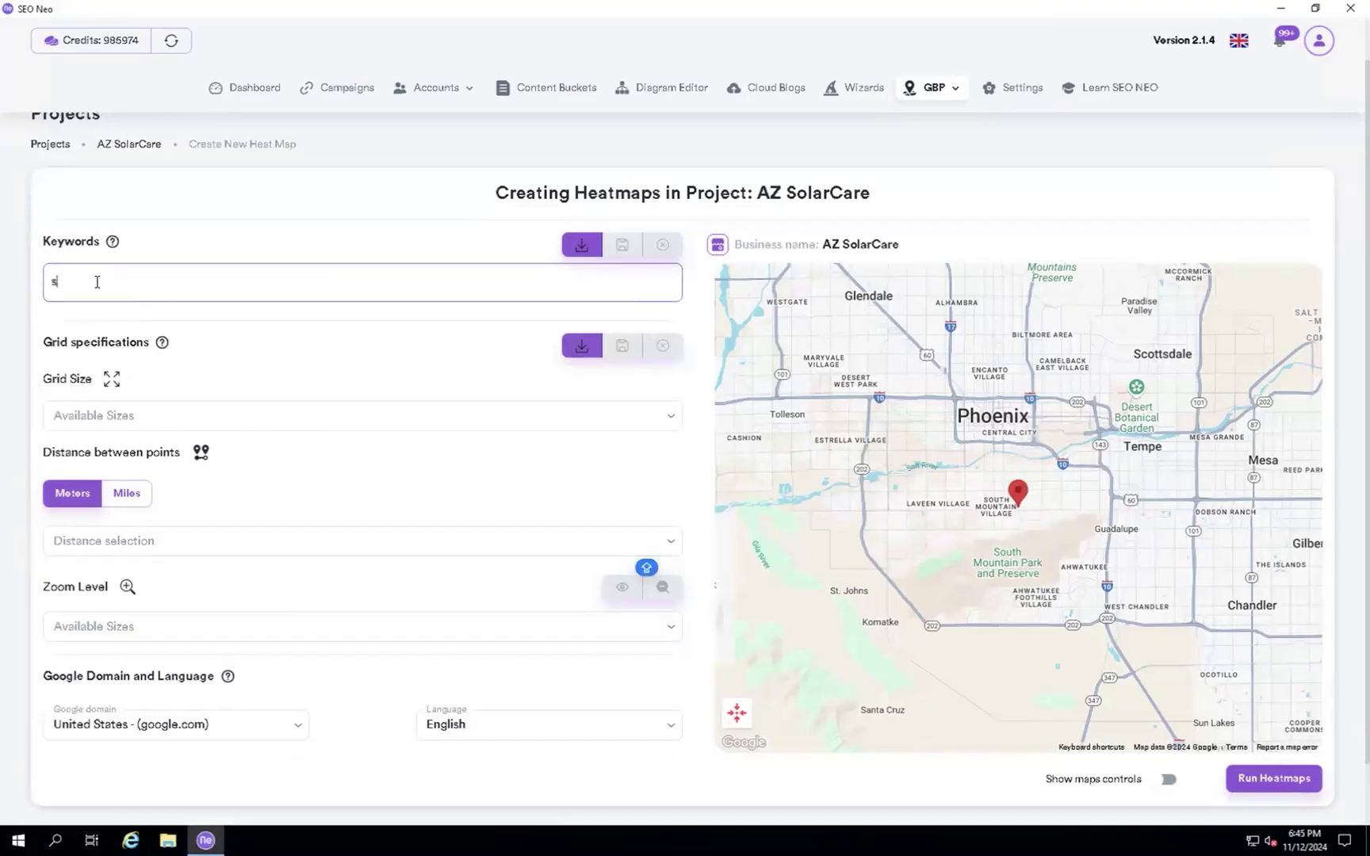
text(olar conpany)
key(BackSpace)
key(BackSpace)
key(BackSpace)
key(BackSpace)
key(BackSpace)
key(BackSpace)
key(BackSpace)
key(BackSpace)
key(BackSpace)
key(BackSpace)
key(BackSpace)
key(BackSpace)
key(BackSpace)
Import the heatmap keywords from the AZ SolarCare list in the AZ SolarCare keyword bucket.
click(577, 246)
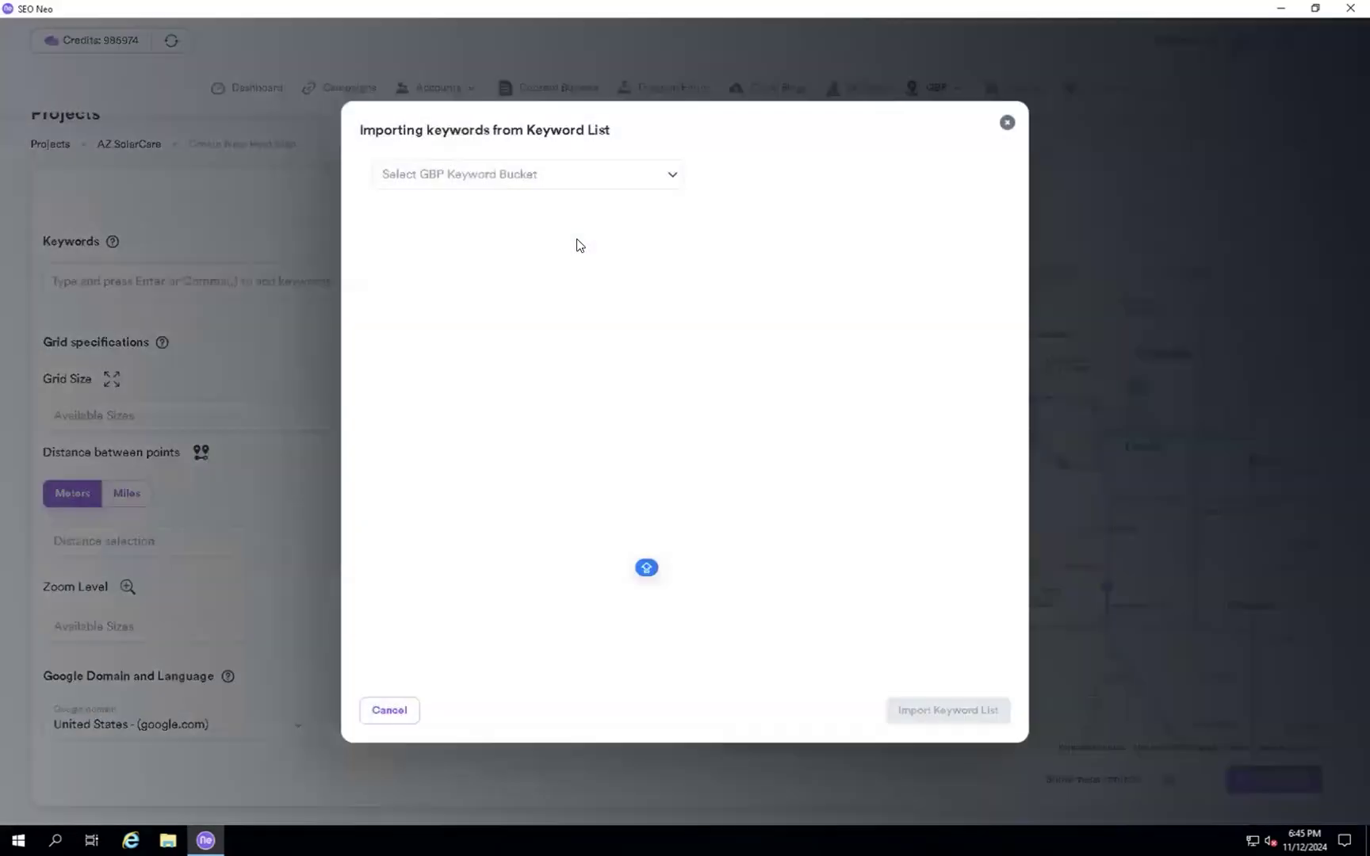
click(670, 174)
click(420, 377)
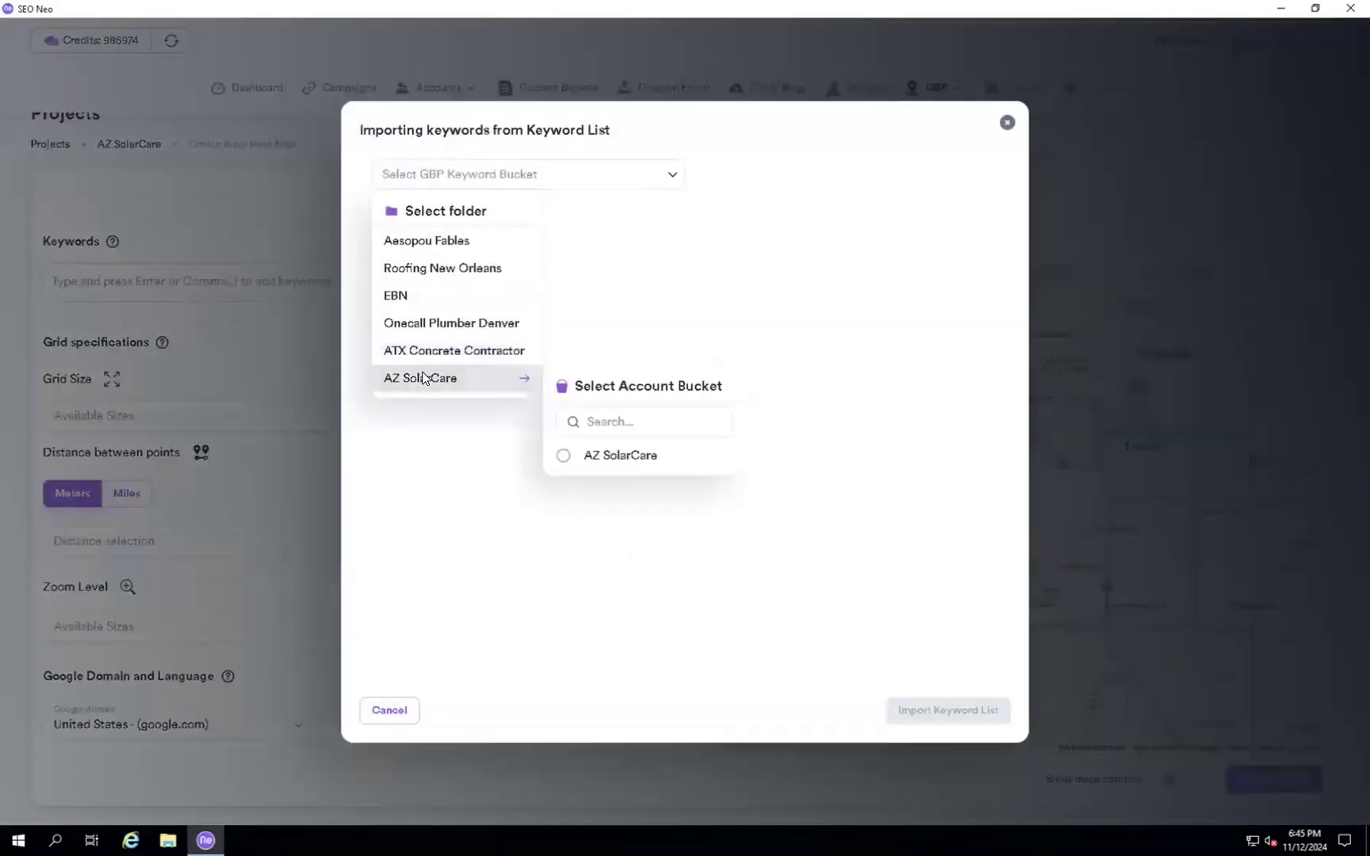
click(615, 462)
click(550, 315)
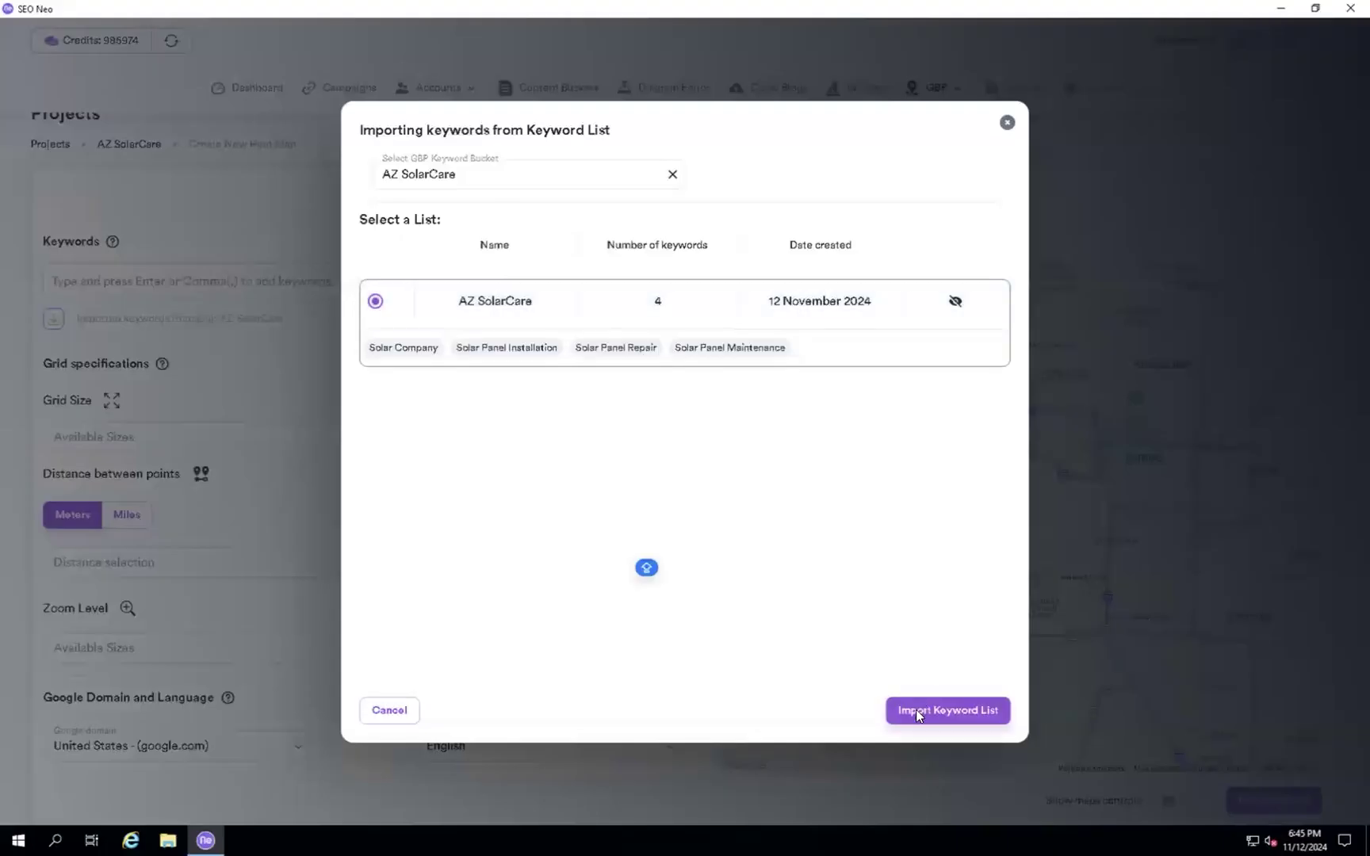
click(924, 711)
click(410, 284)
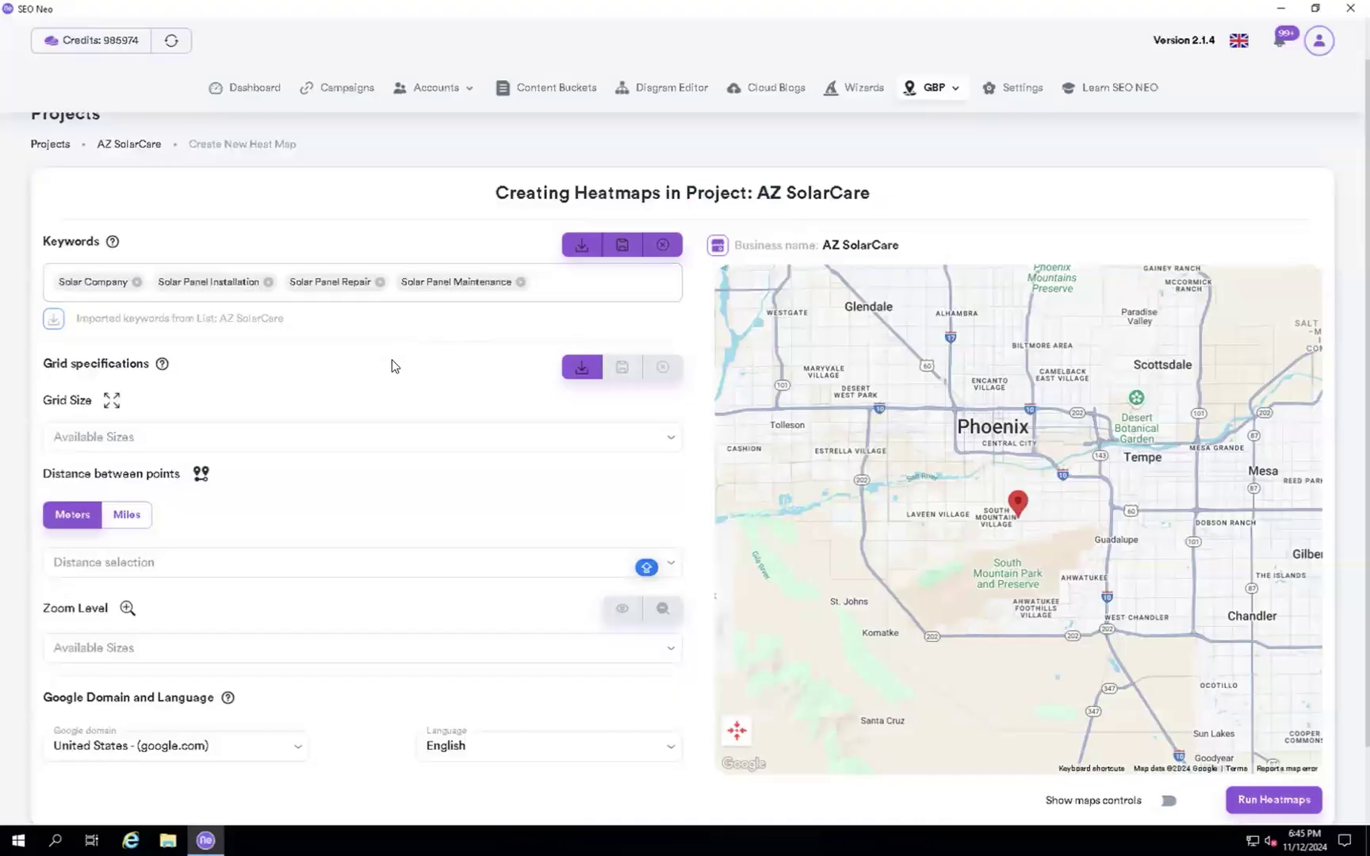
Set the heatmap grid size to 13×13 (169 credits).
scroll(387, 368, down, 1)
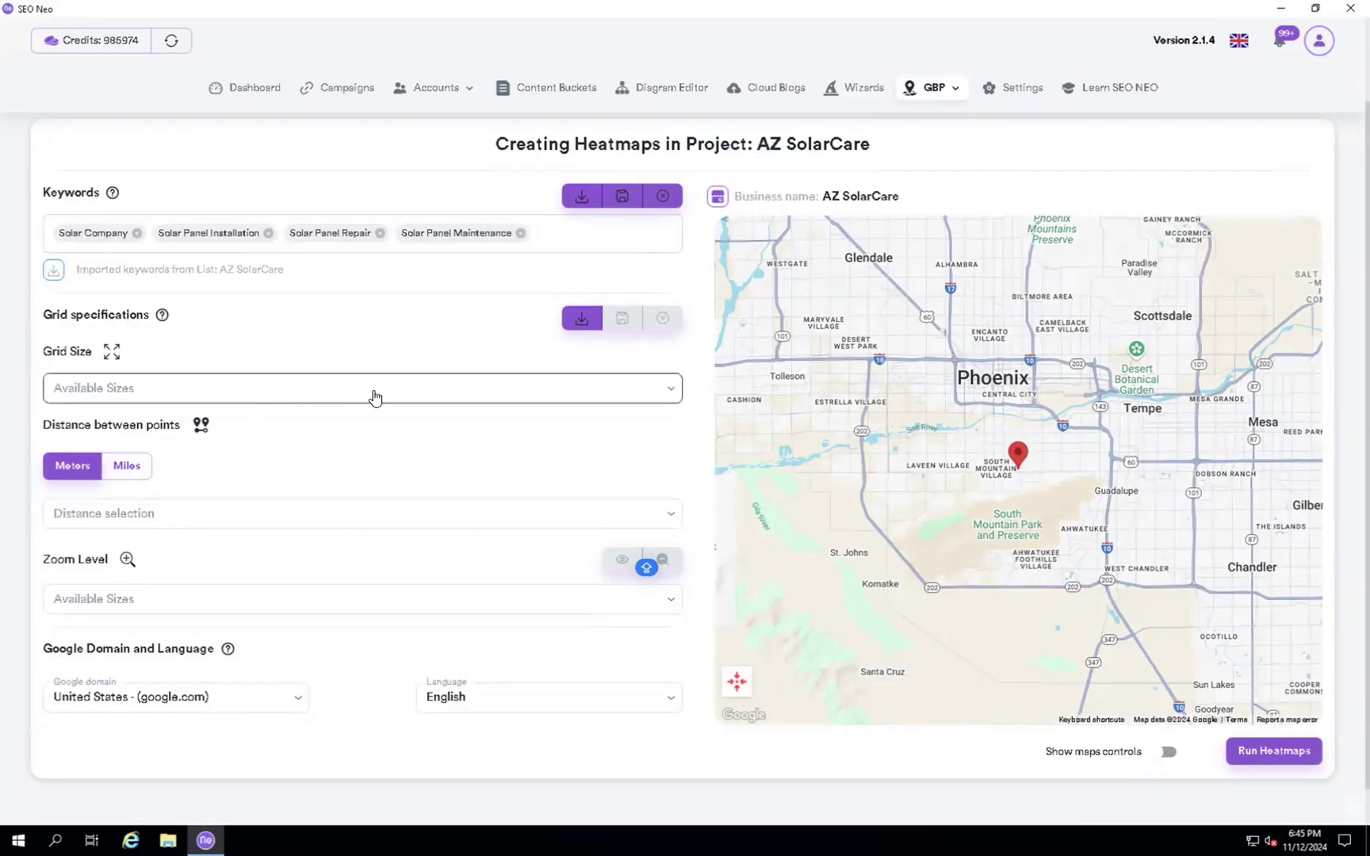
click(668, 399)
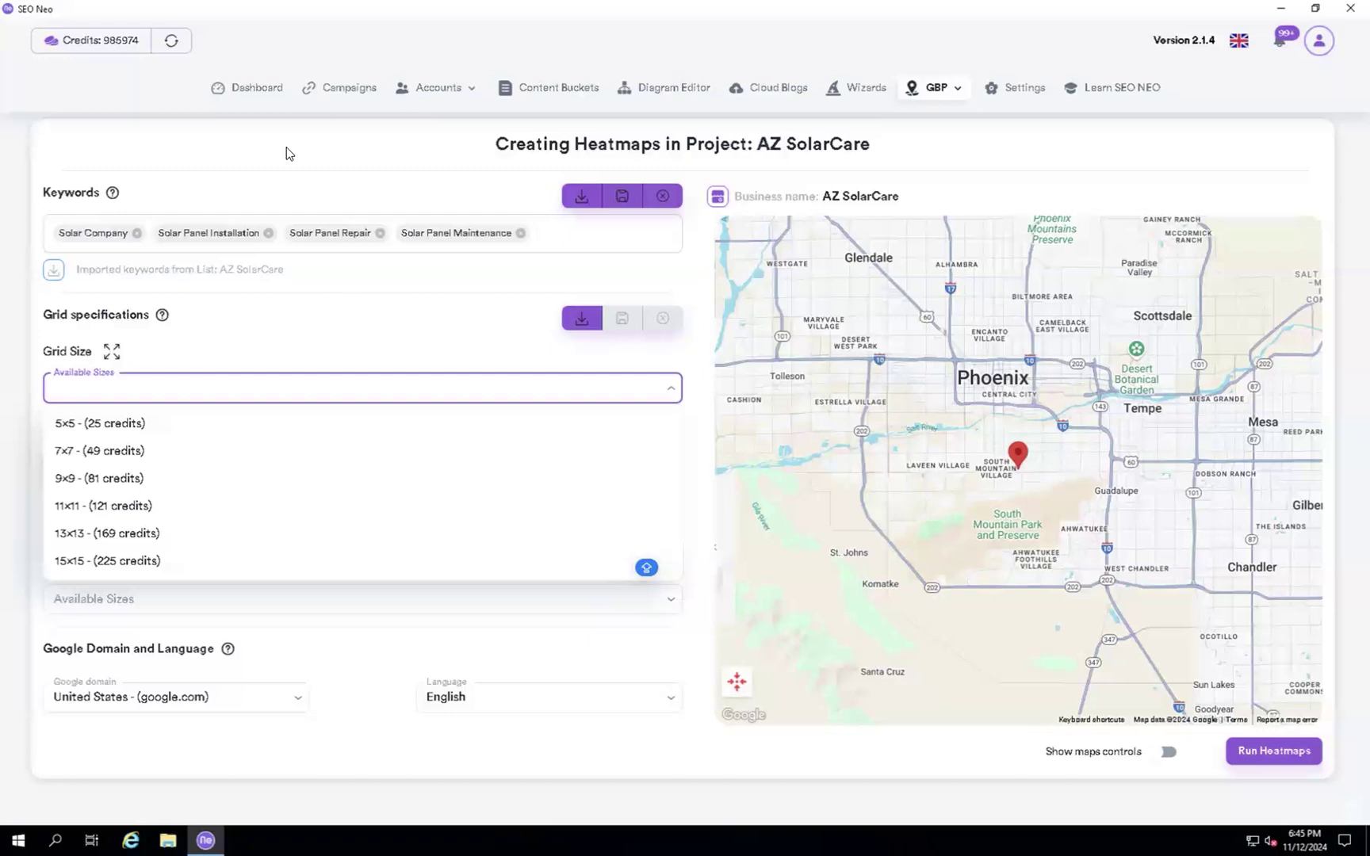
click(119, 71)
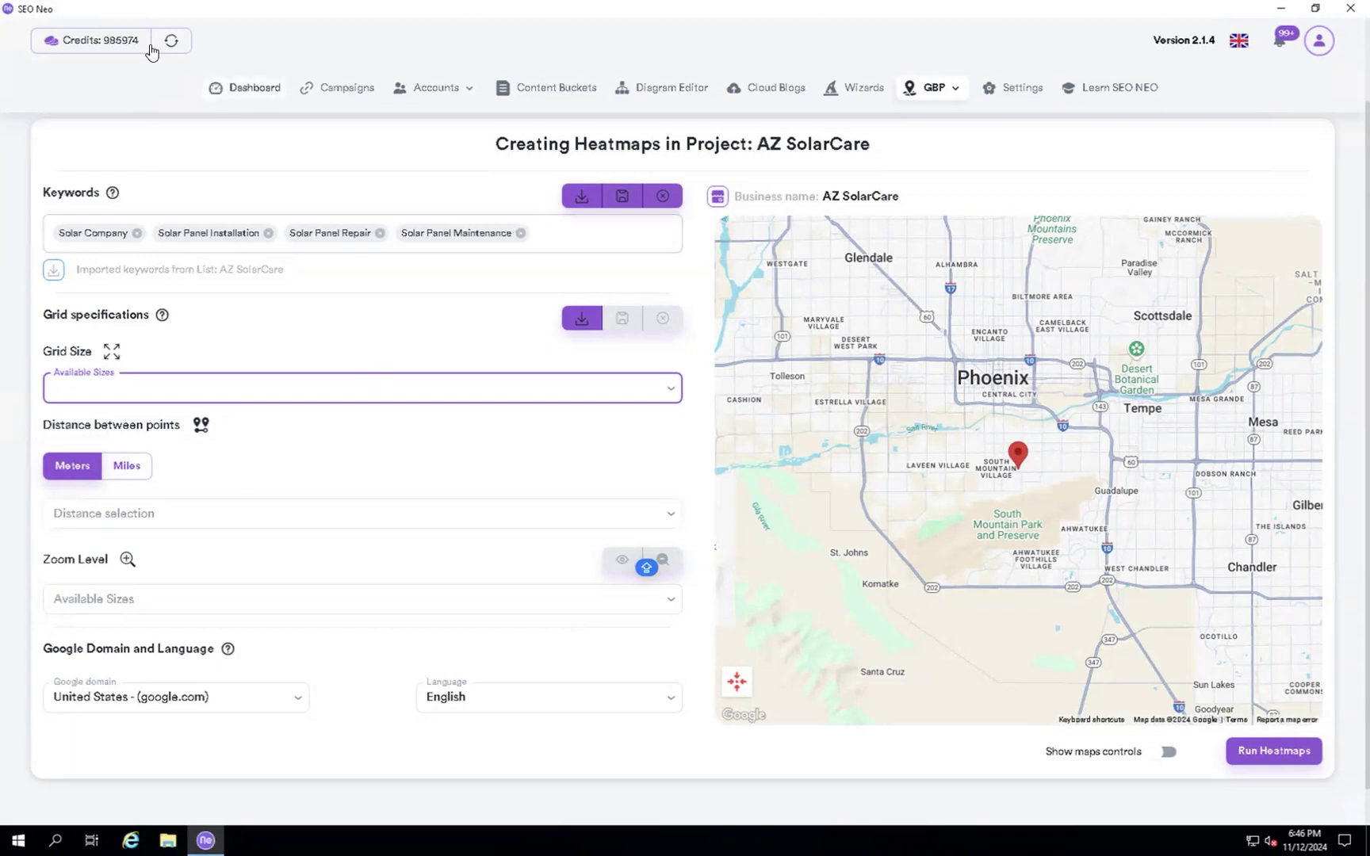
click(643, 396)
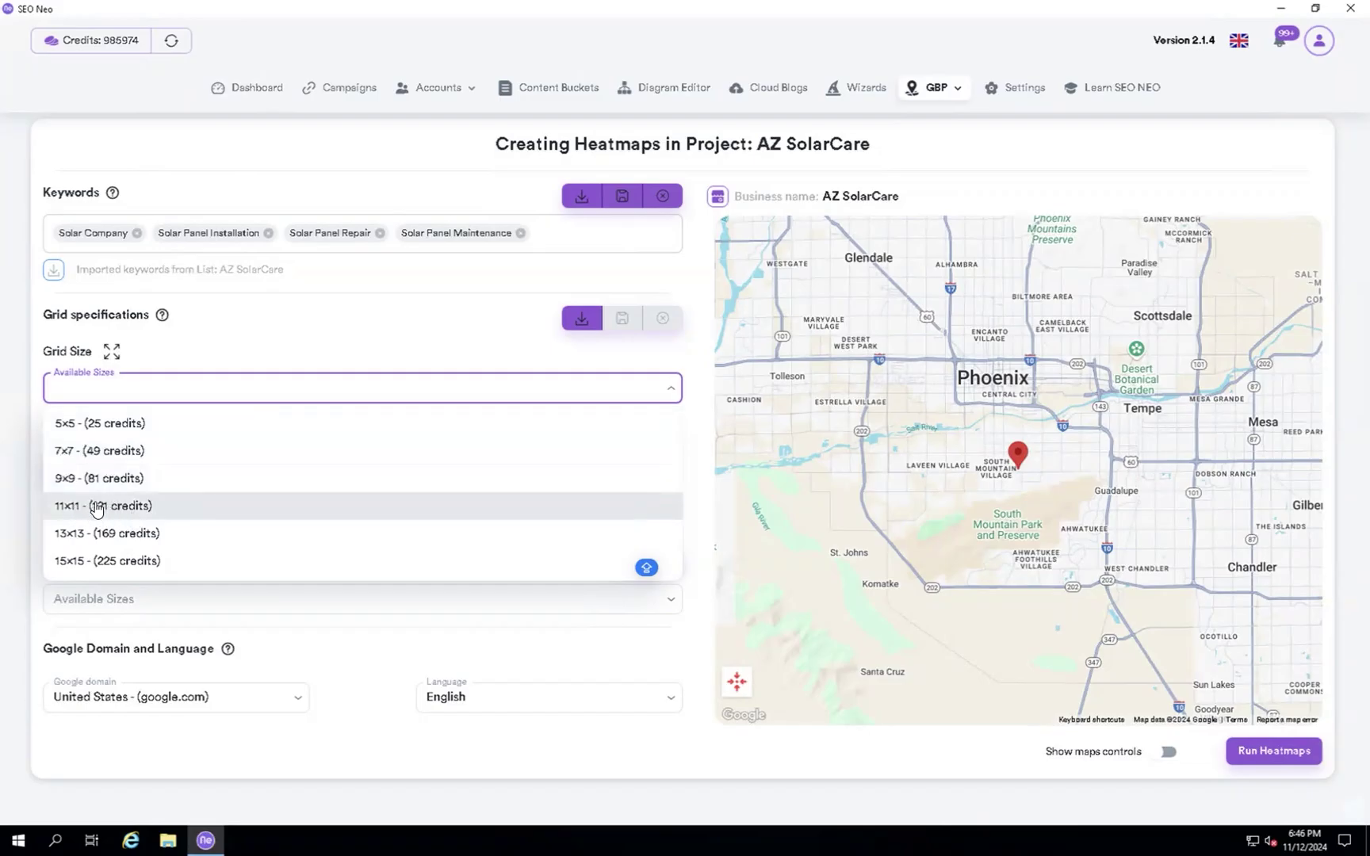
click(73, 539)
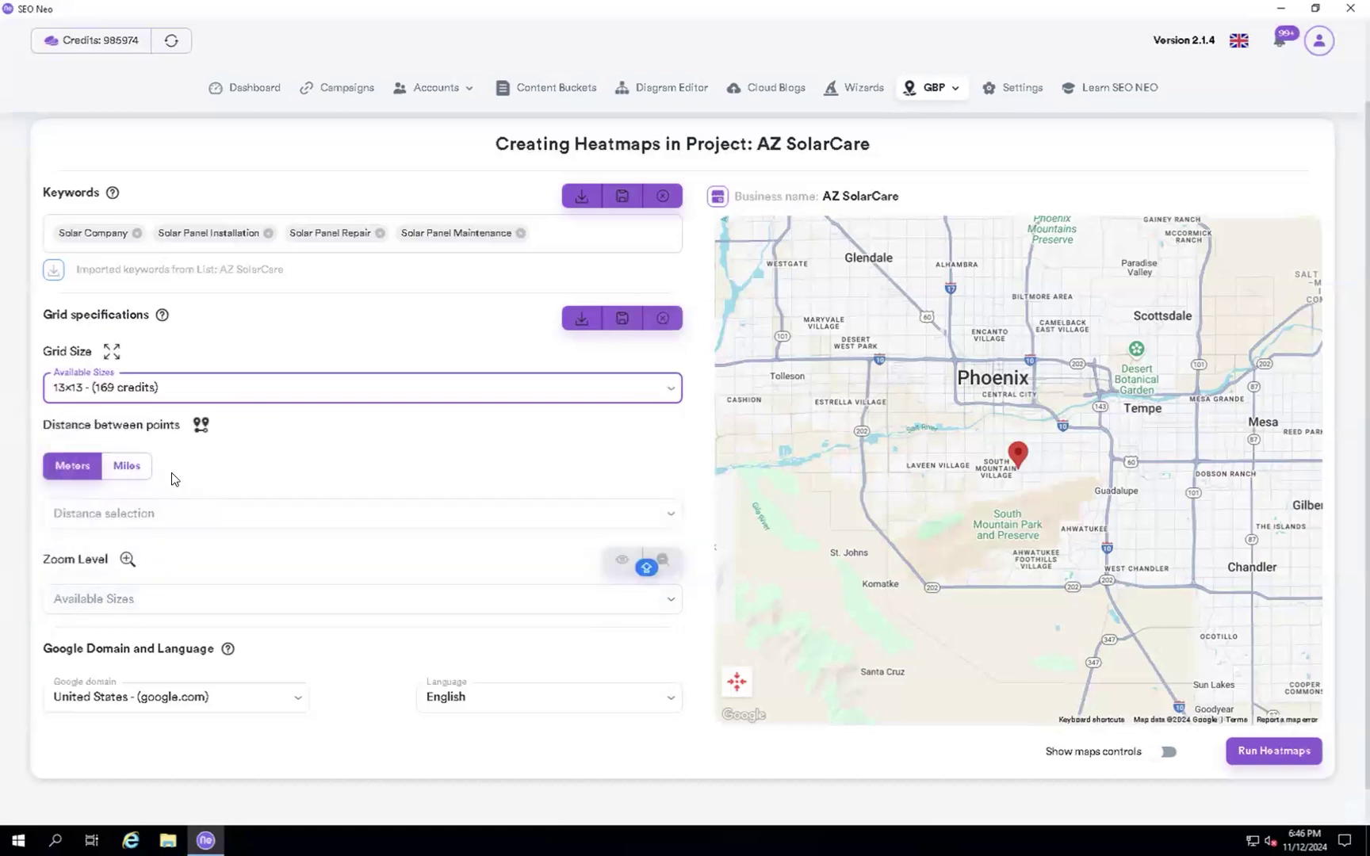
Set the distance between grid points to 200 Meters.
click(126, 467)
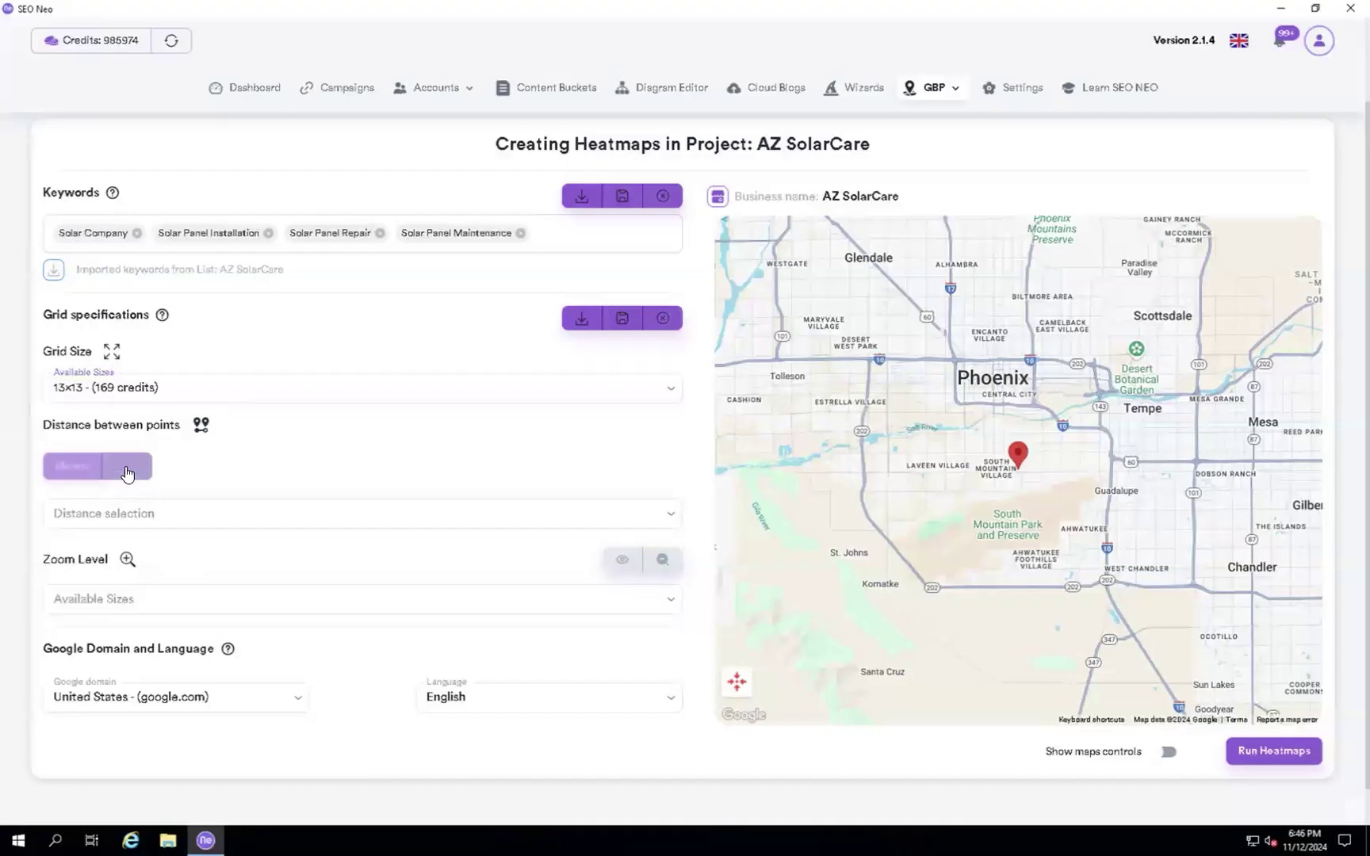
click(70, 468)
click(140, 465)
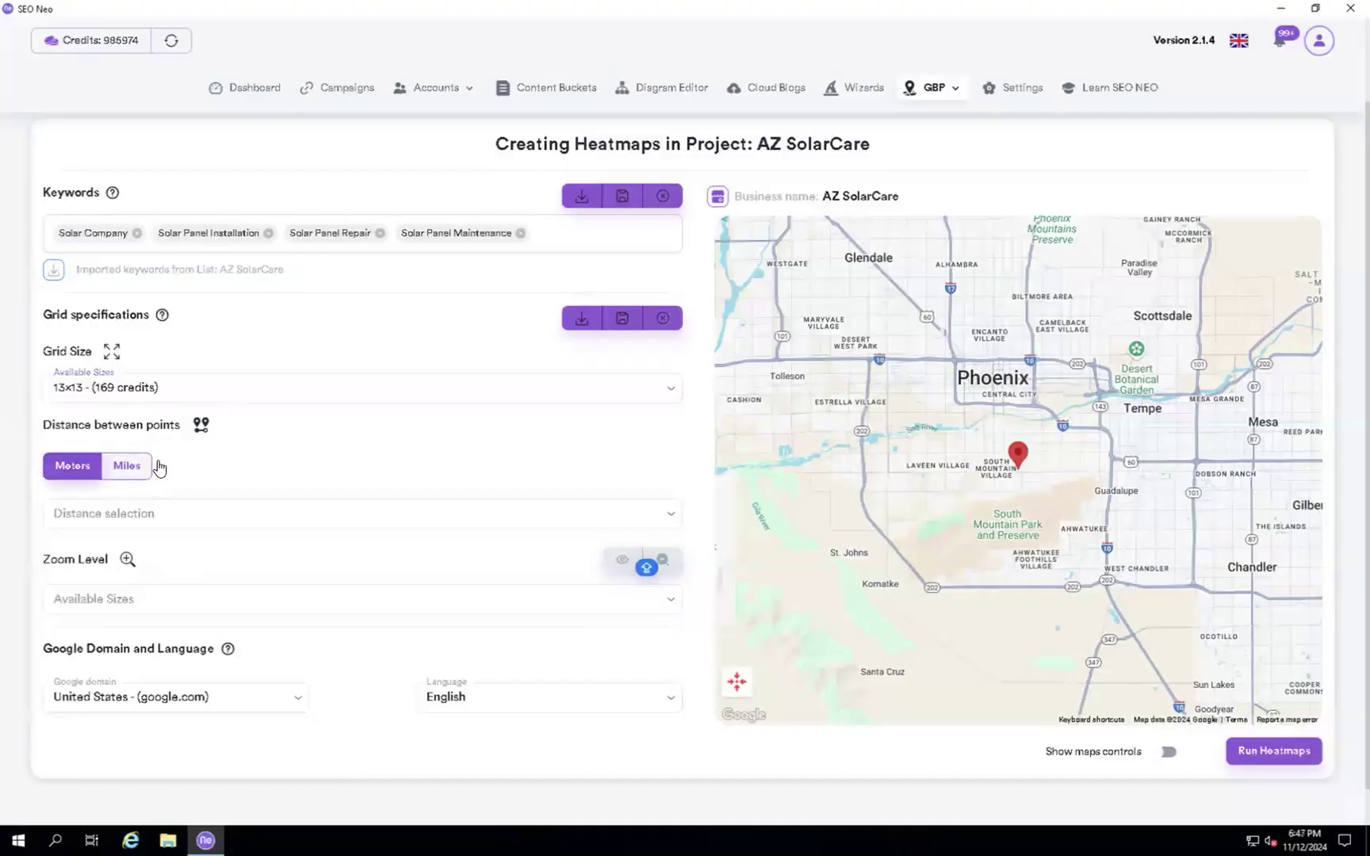
click(679, 517)
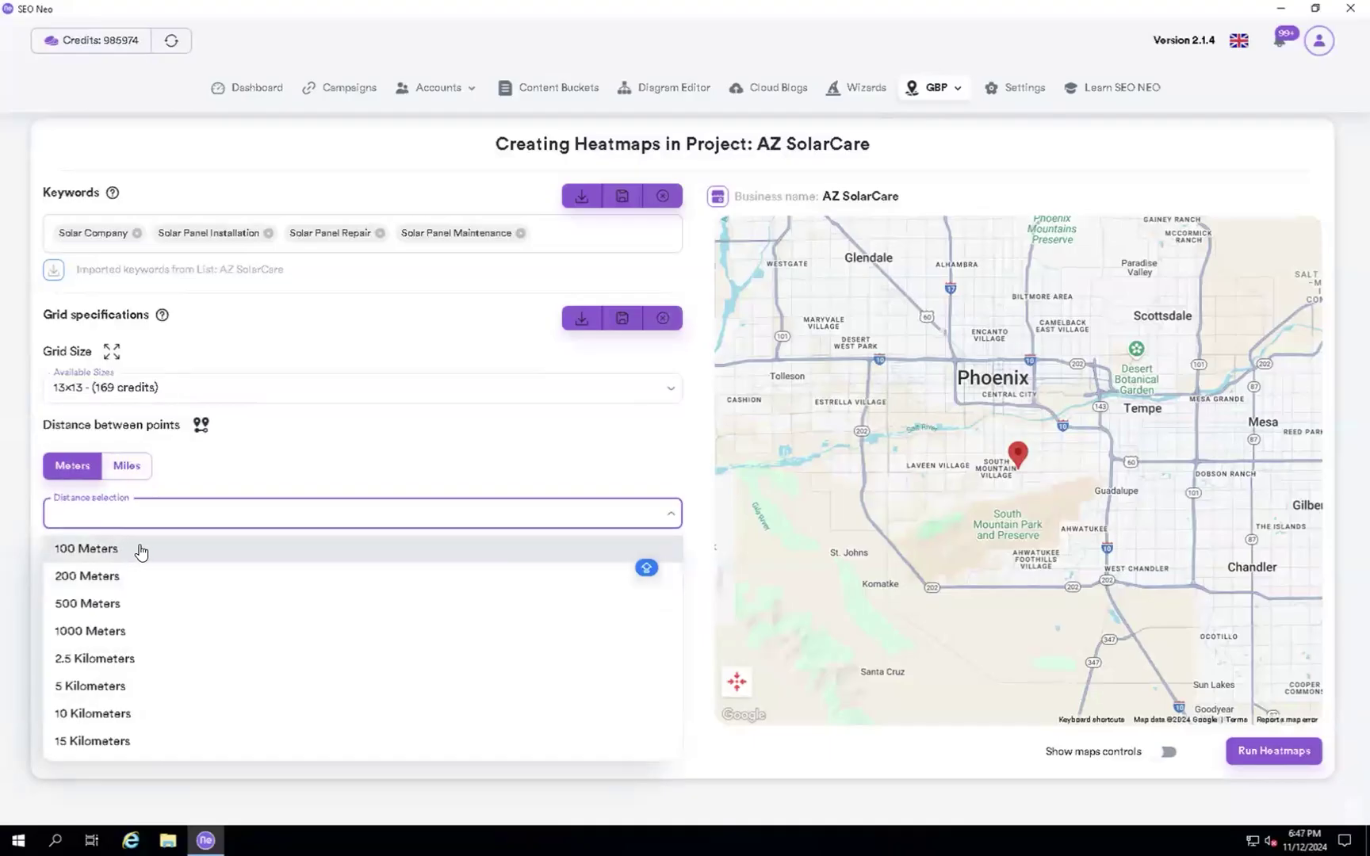
click(82, 576)
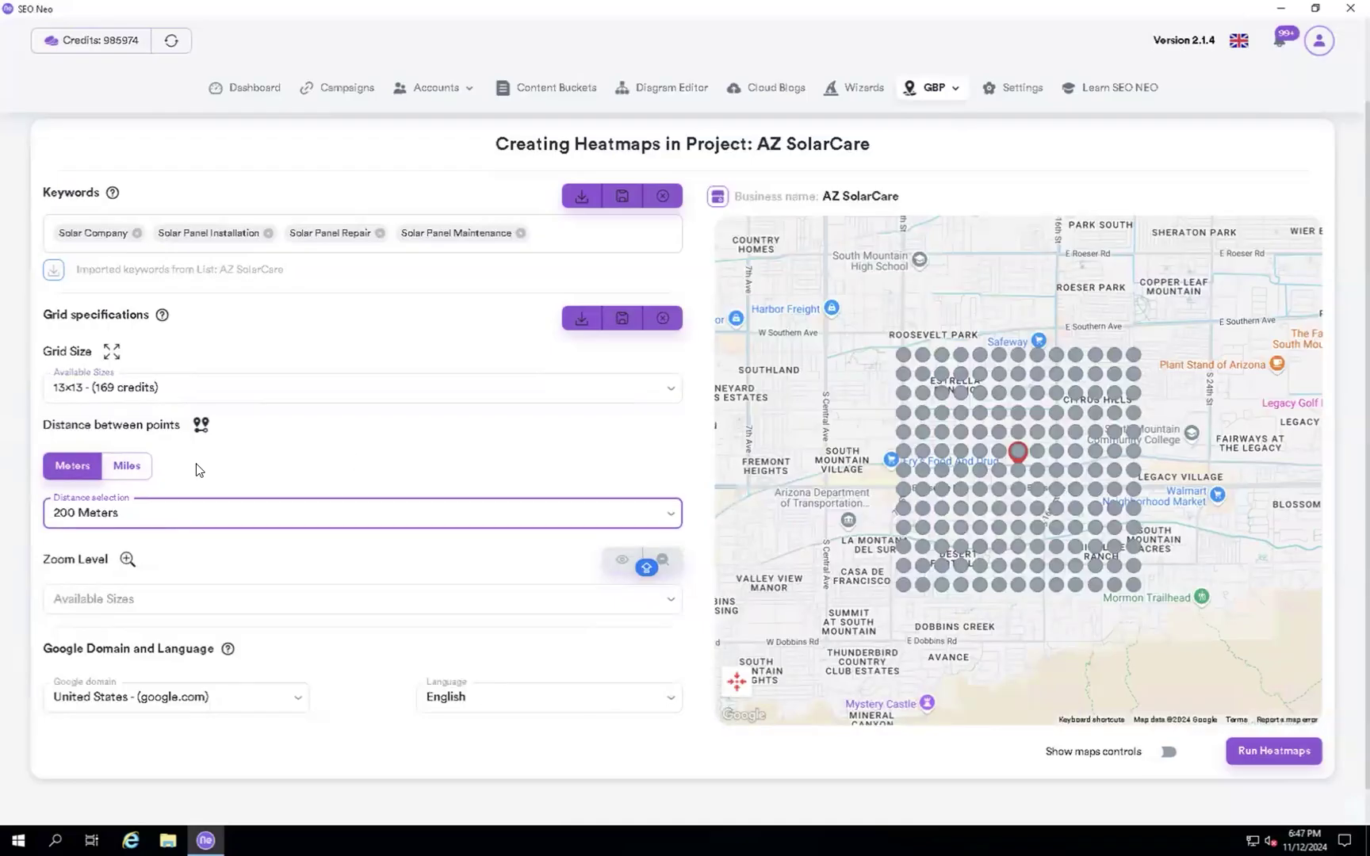
Set the distance between grid points to 1 Miles and the zoom level to 12z.
click(129, 467)
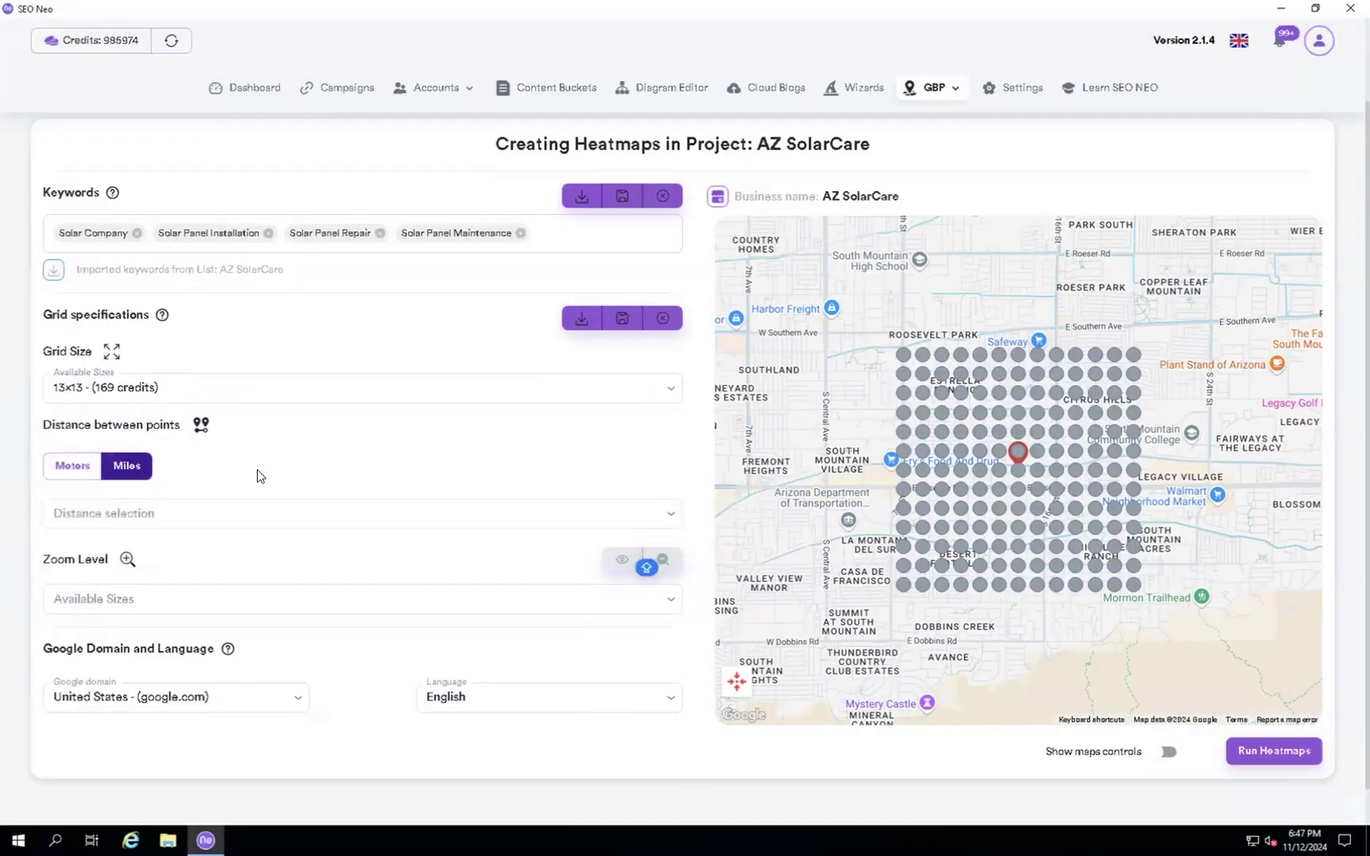
click(147, 514)
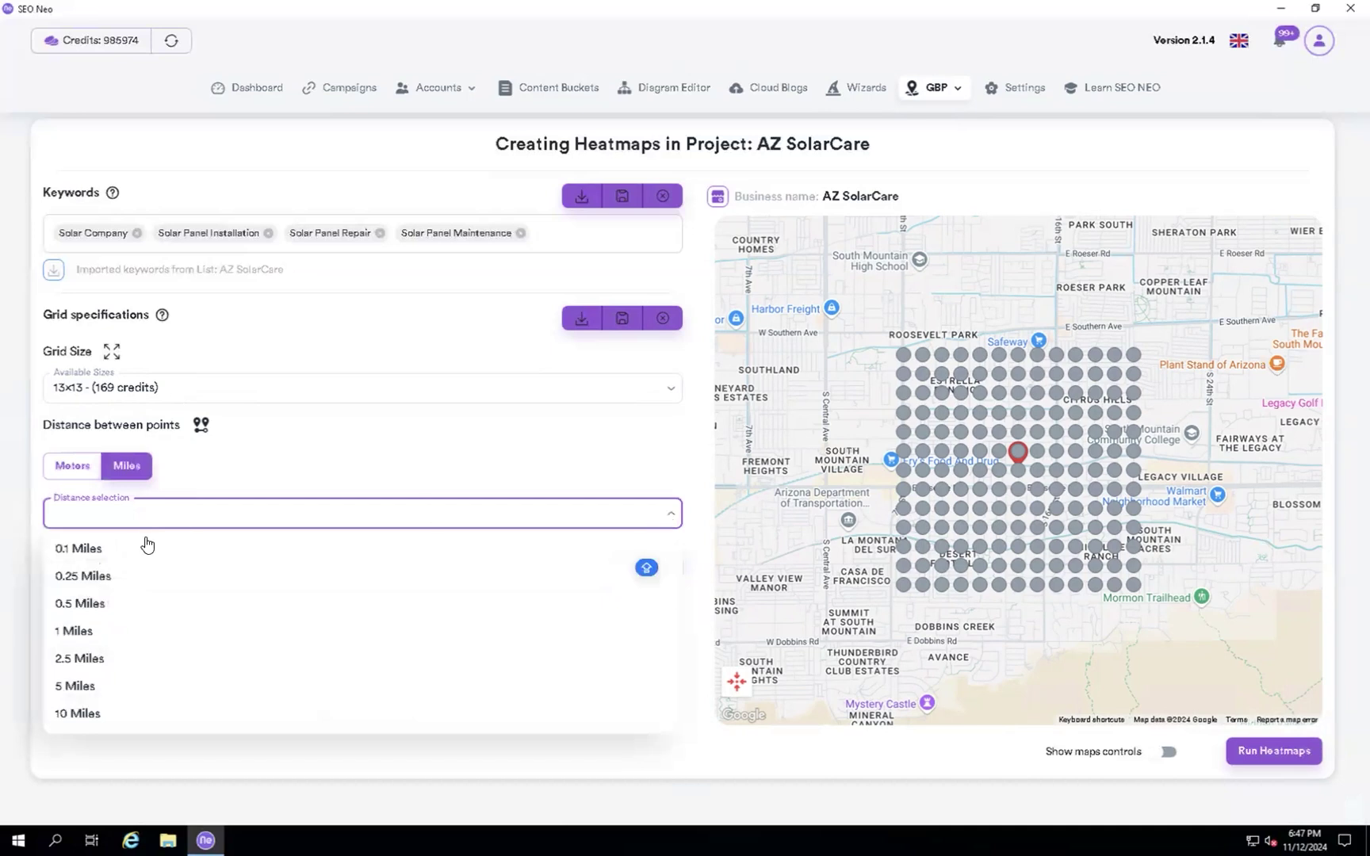
click(74, 632)
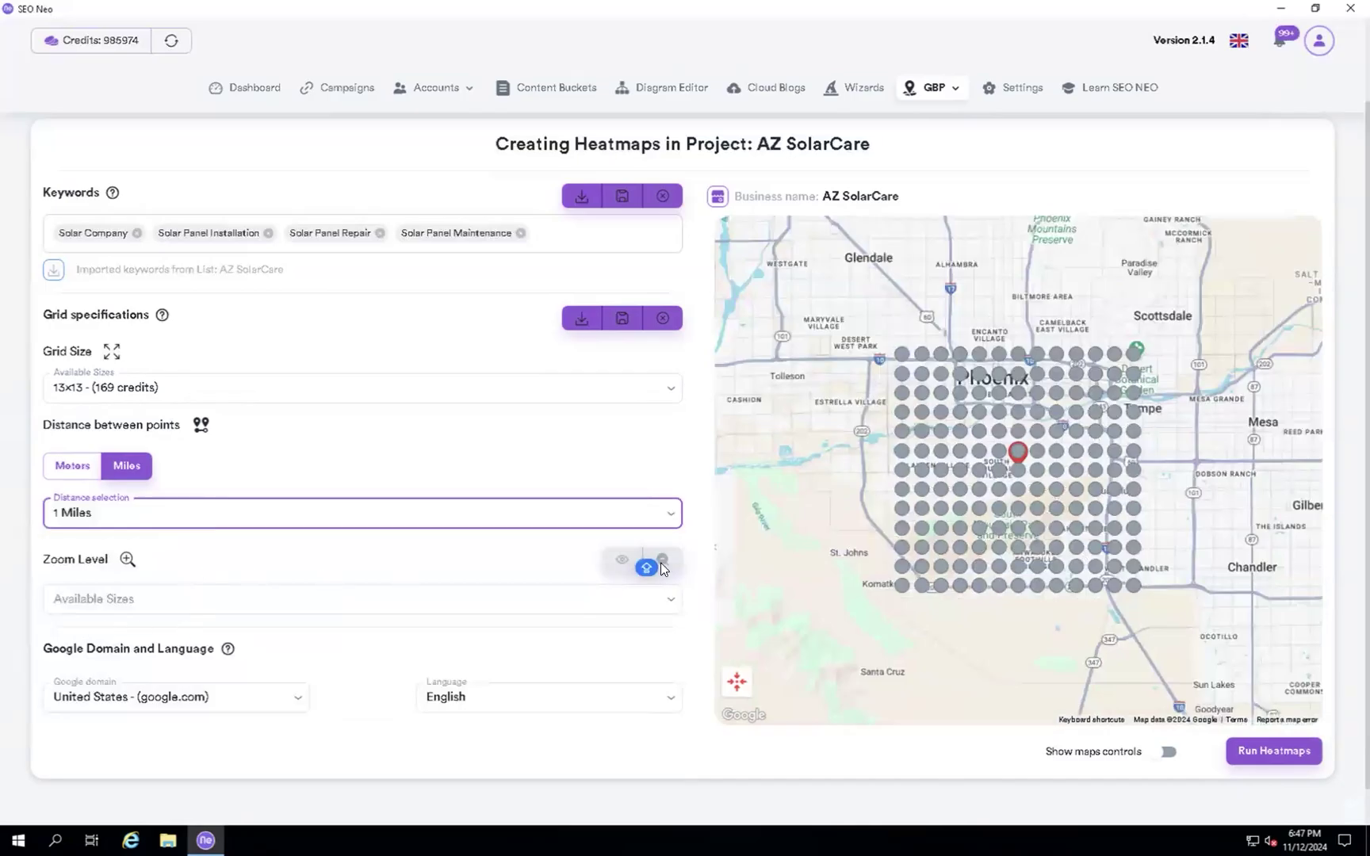
click(673, 604)
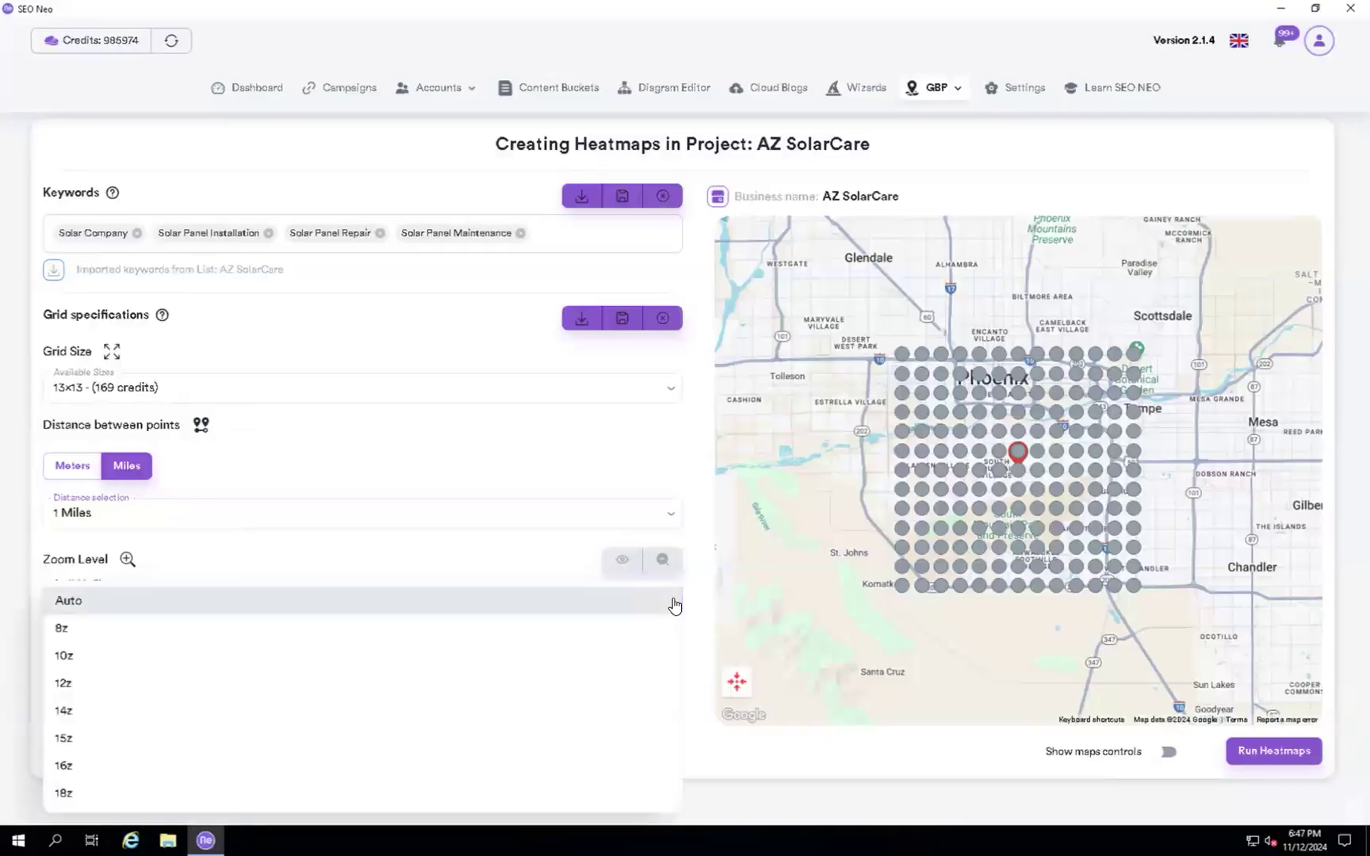
click(57, 692)
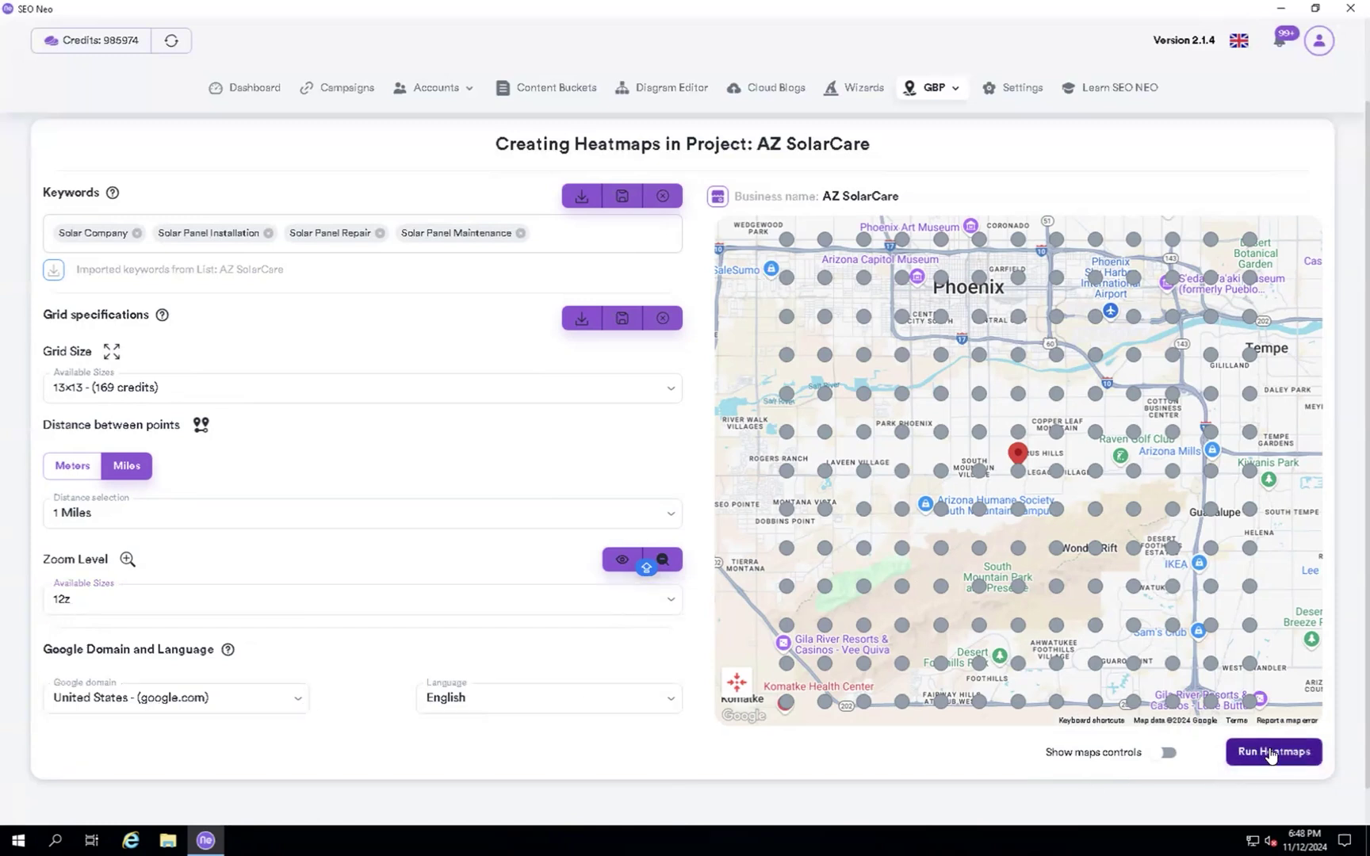
Run the new heatmaps for all four imported solar keywords and let them finish.
click(1270, 752)
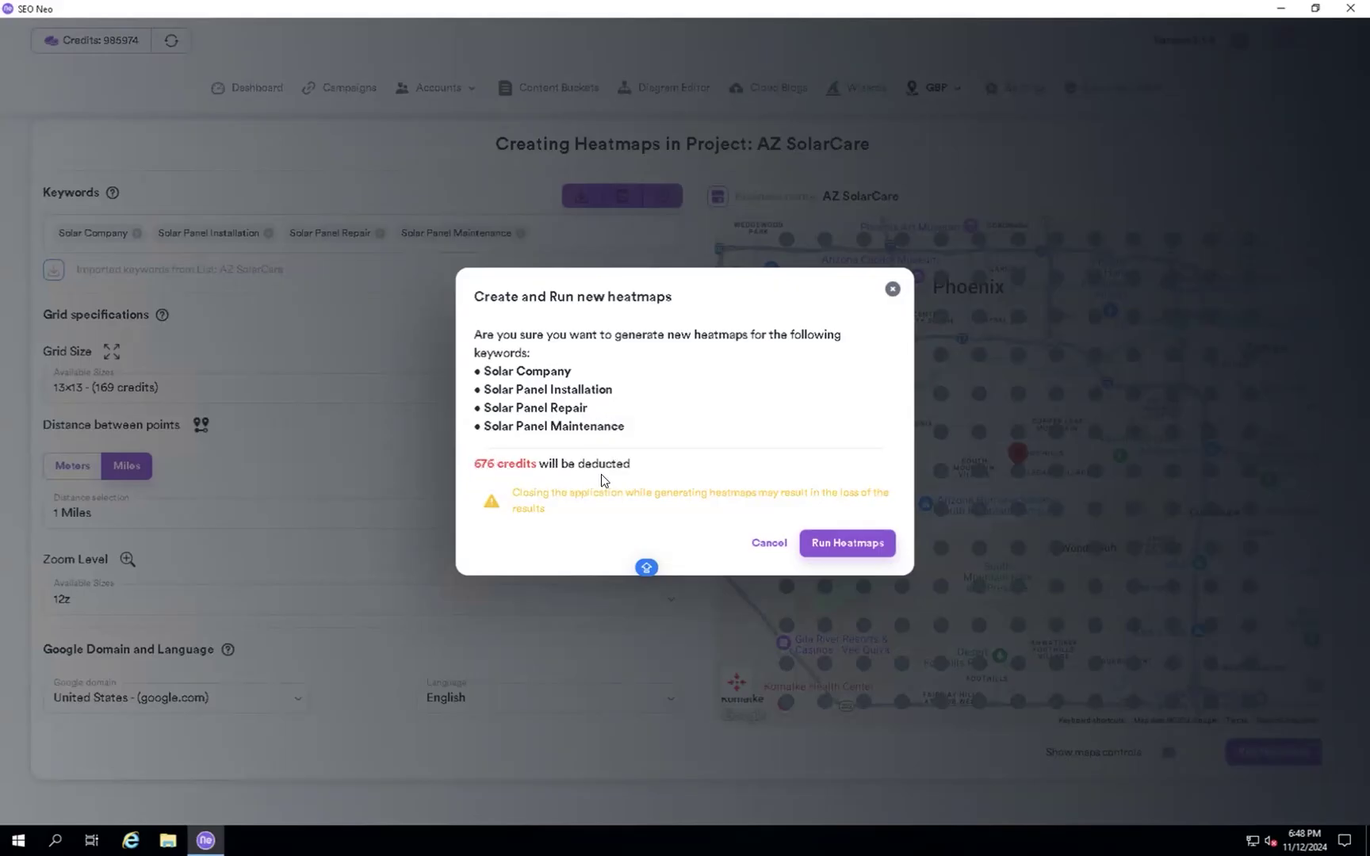
click(847, 544)
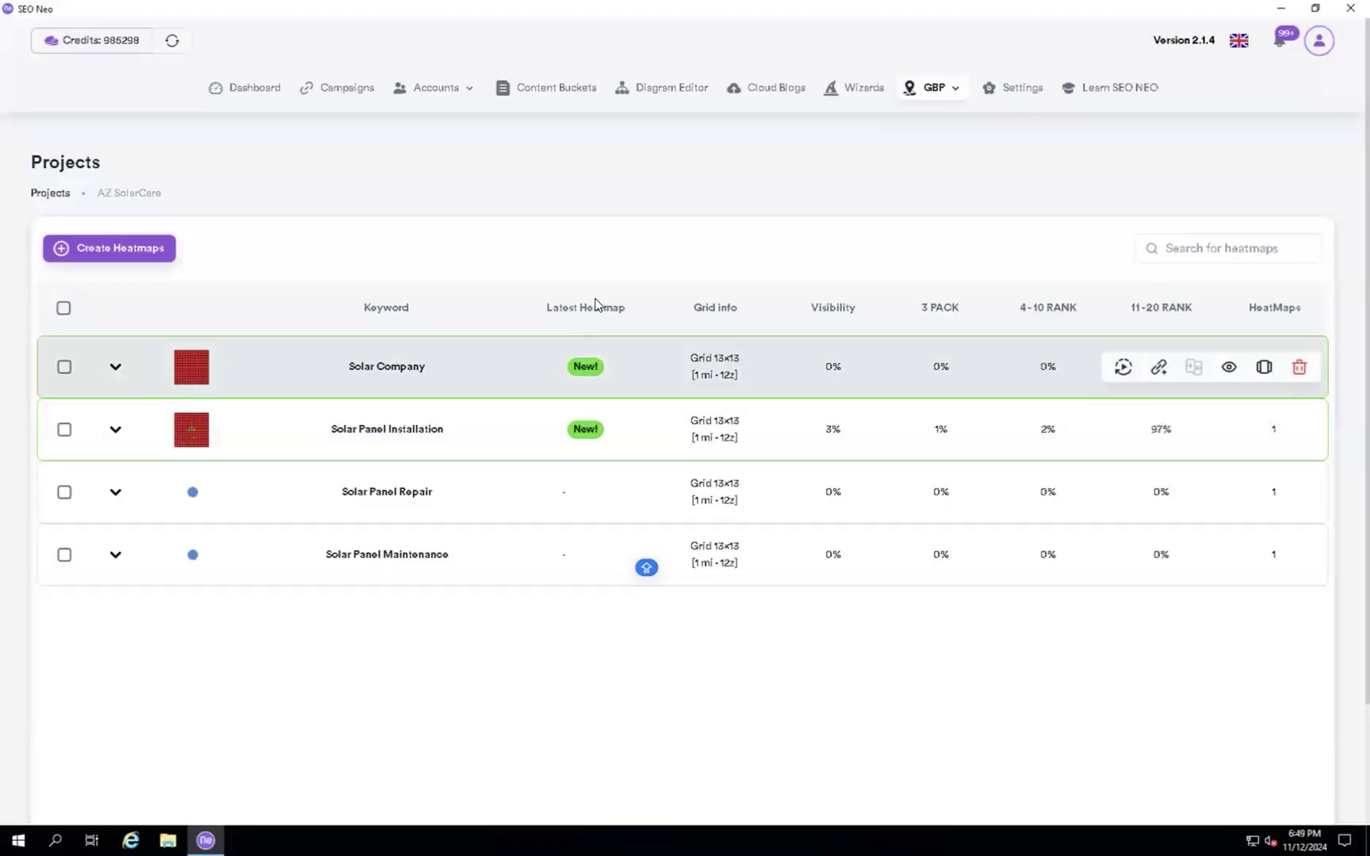
mouse_move(599, 303)
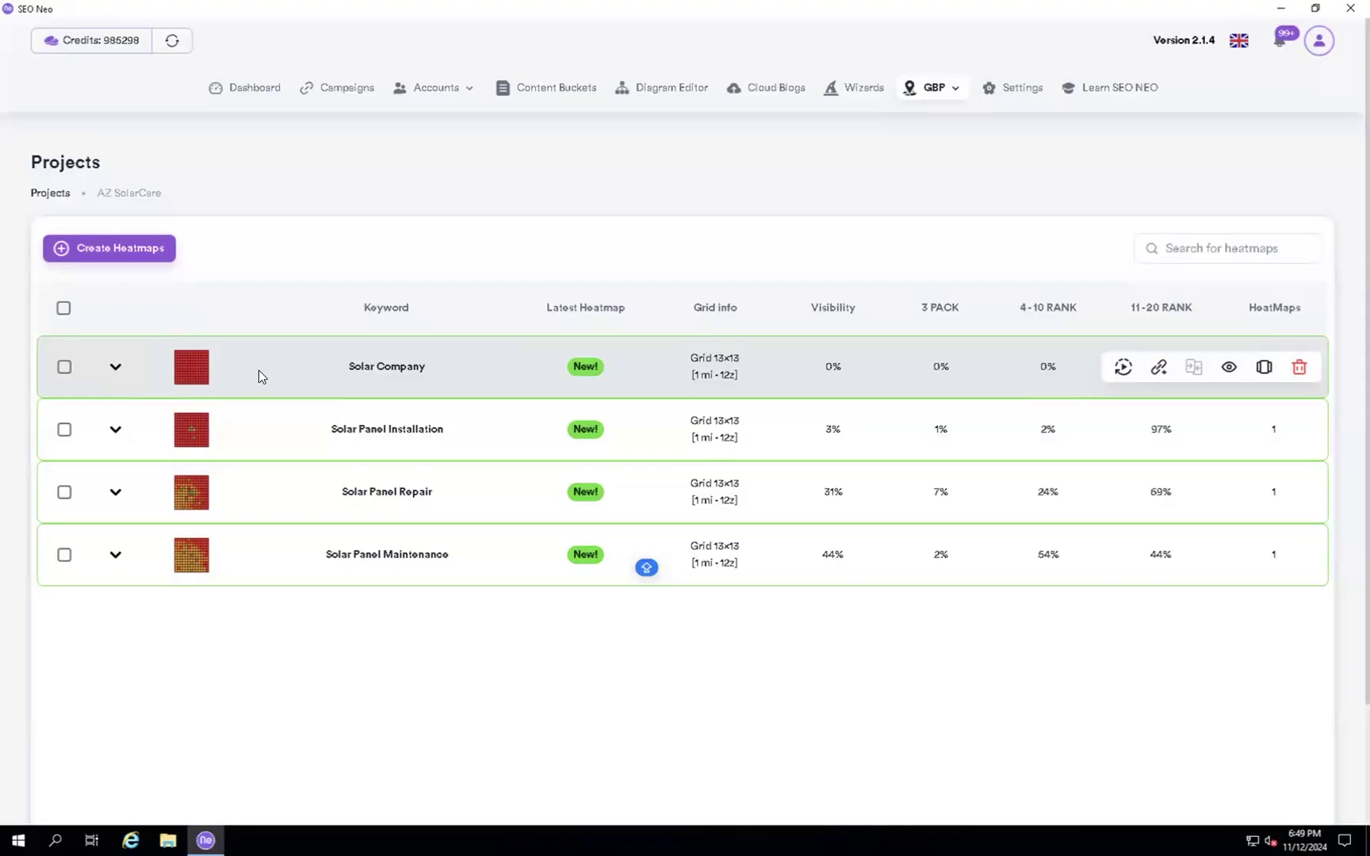
Examine the finished heatmap for the Solar Company keyword, including its rank distribution on the map.
click(115, 369)
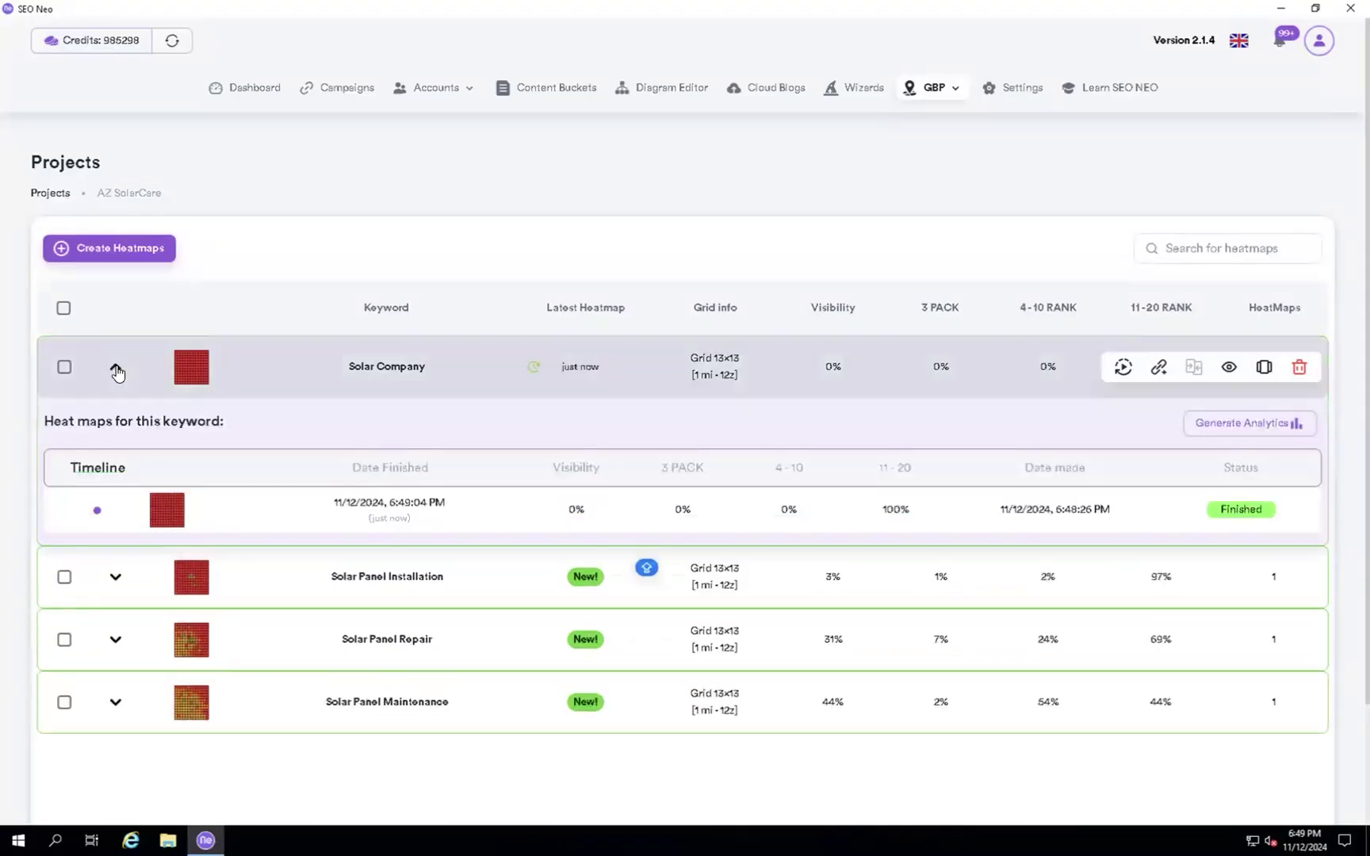
click(167, 511)
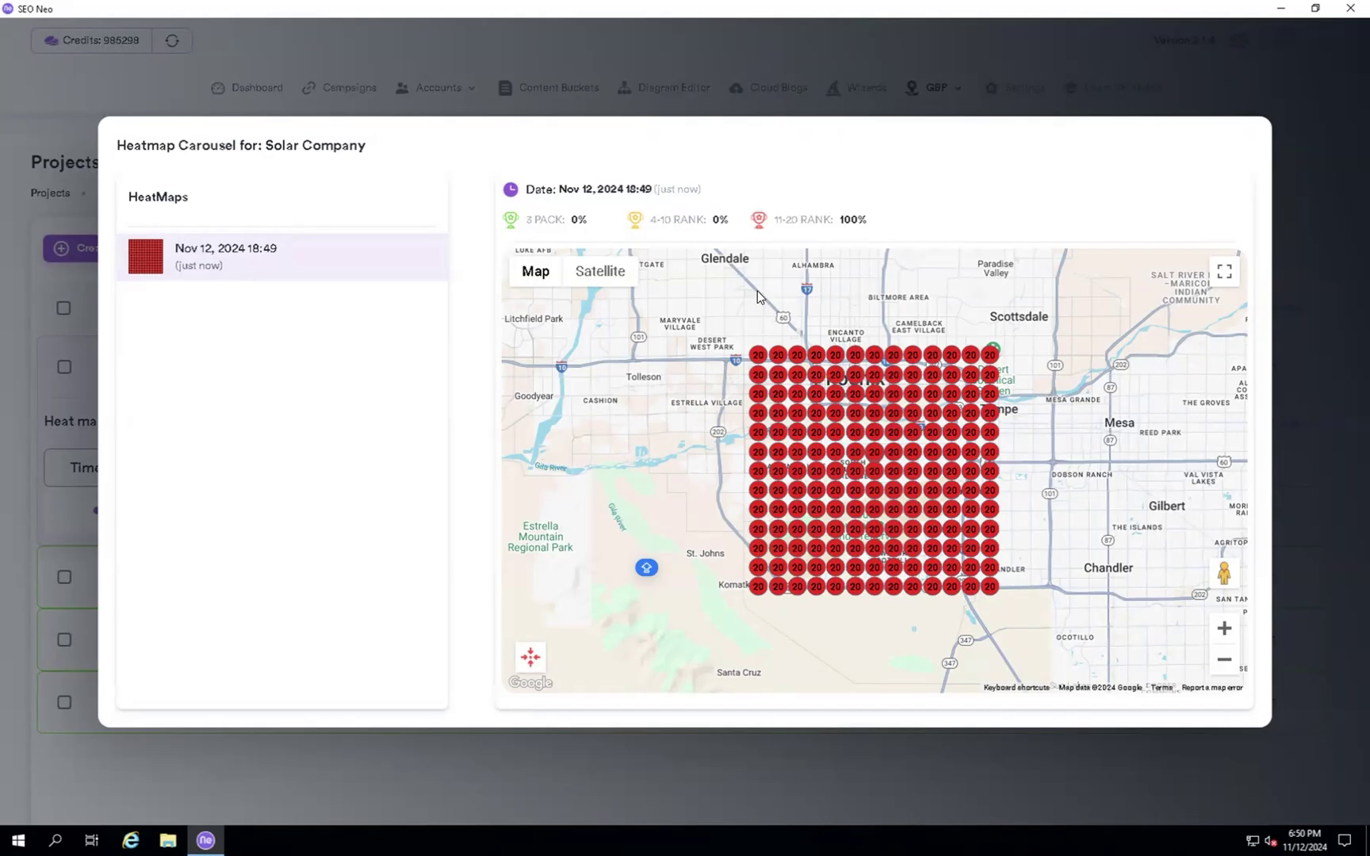
click(425, 49)
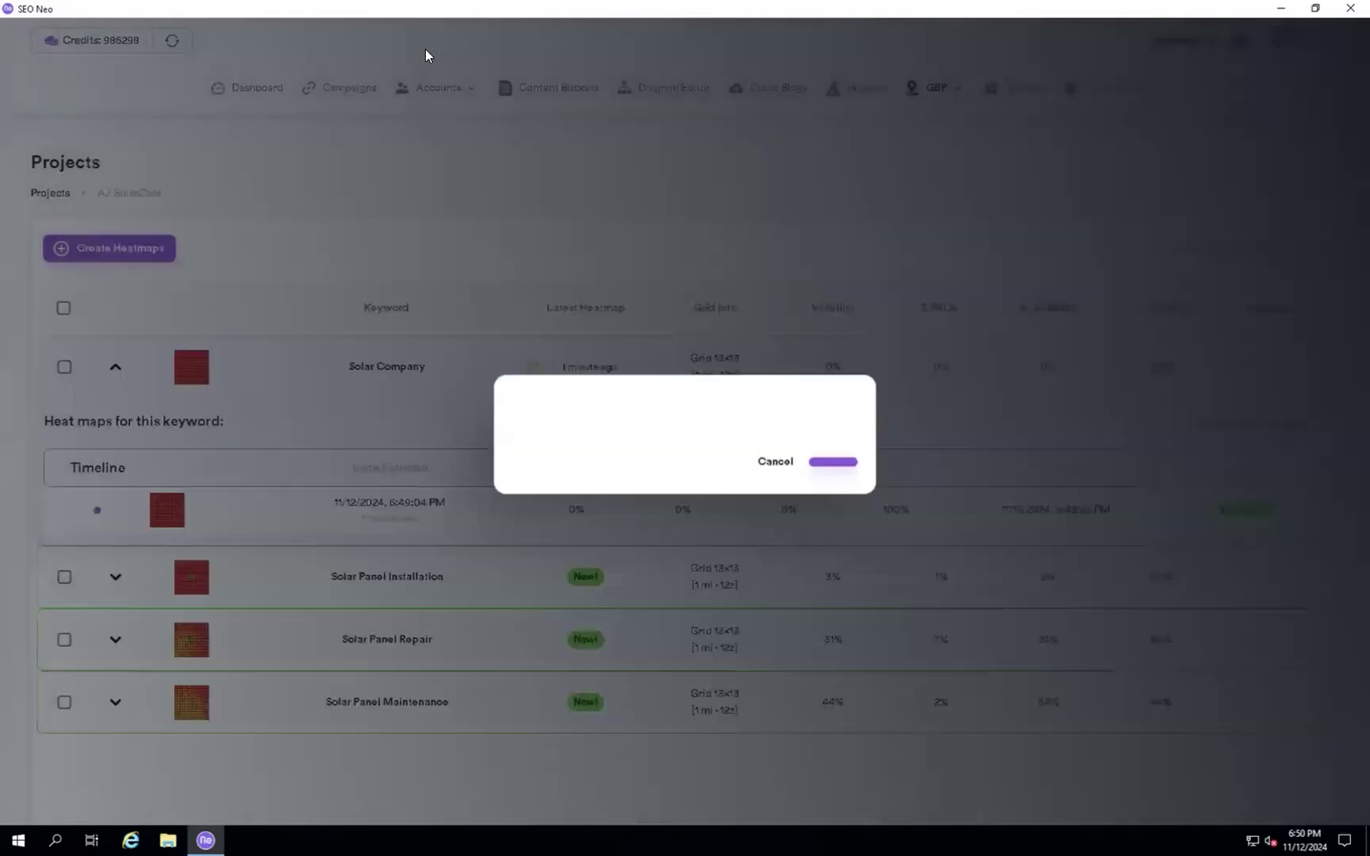
click(113, 368)
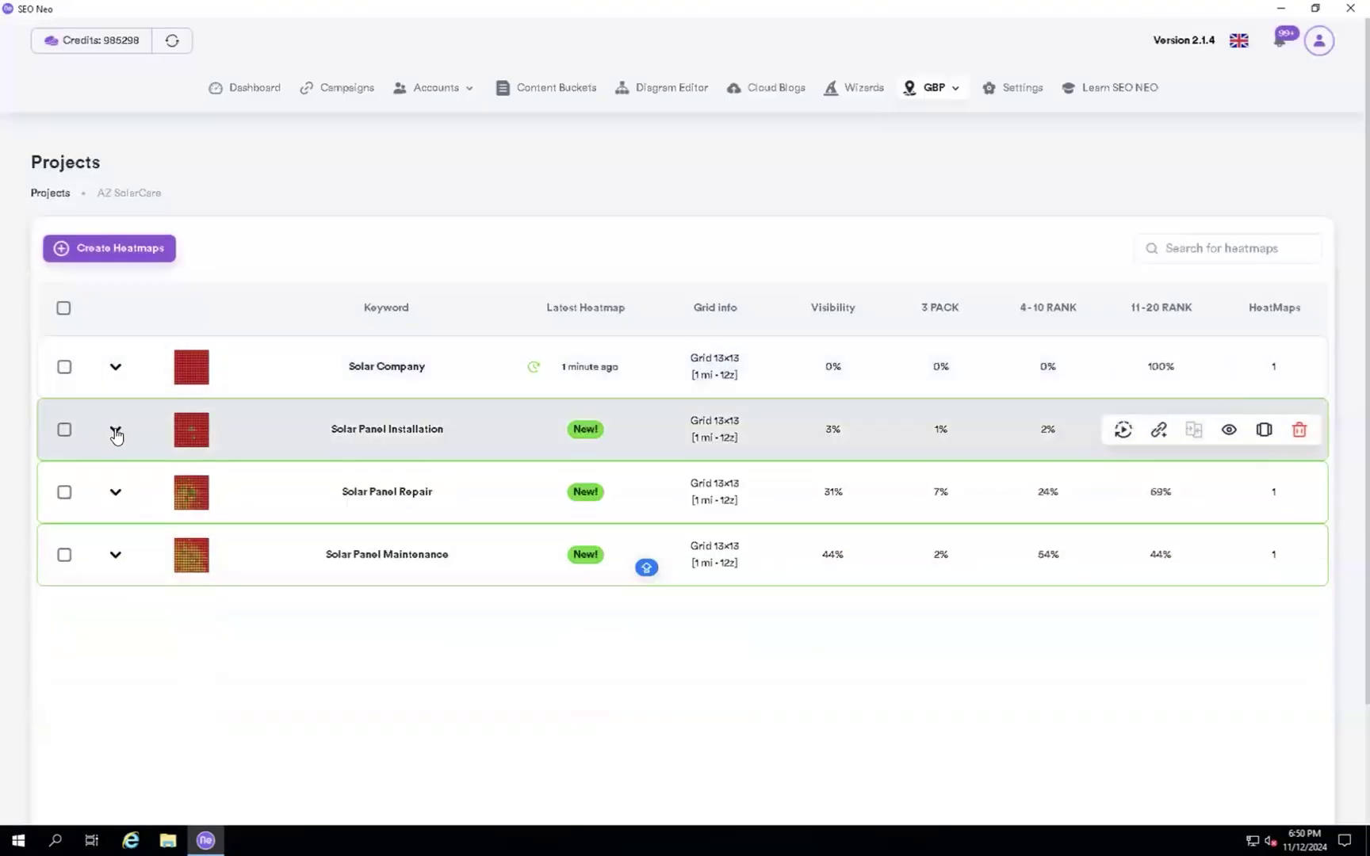
Examine the finished heatmap for the Solar Panel Installation keyword and close its details.
click(115, 430)
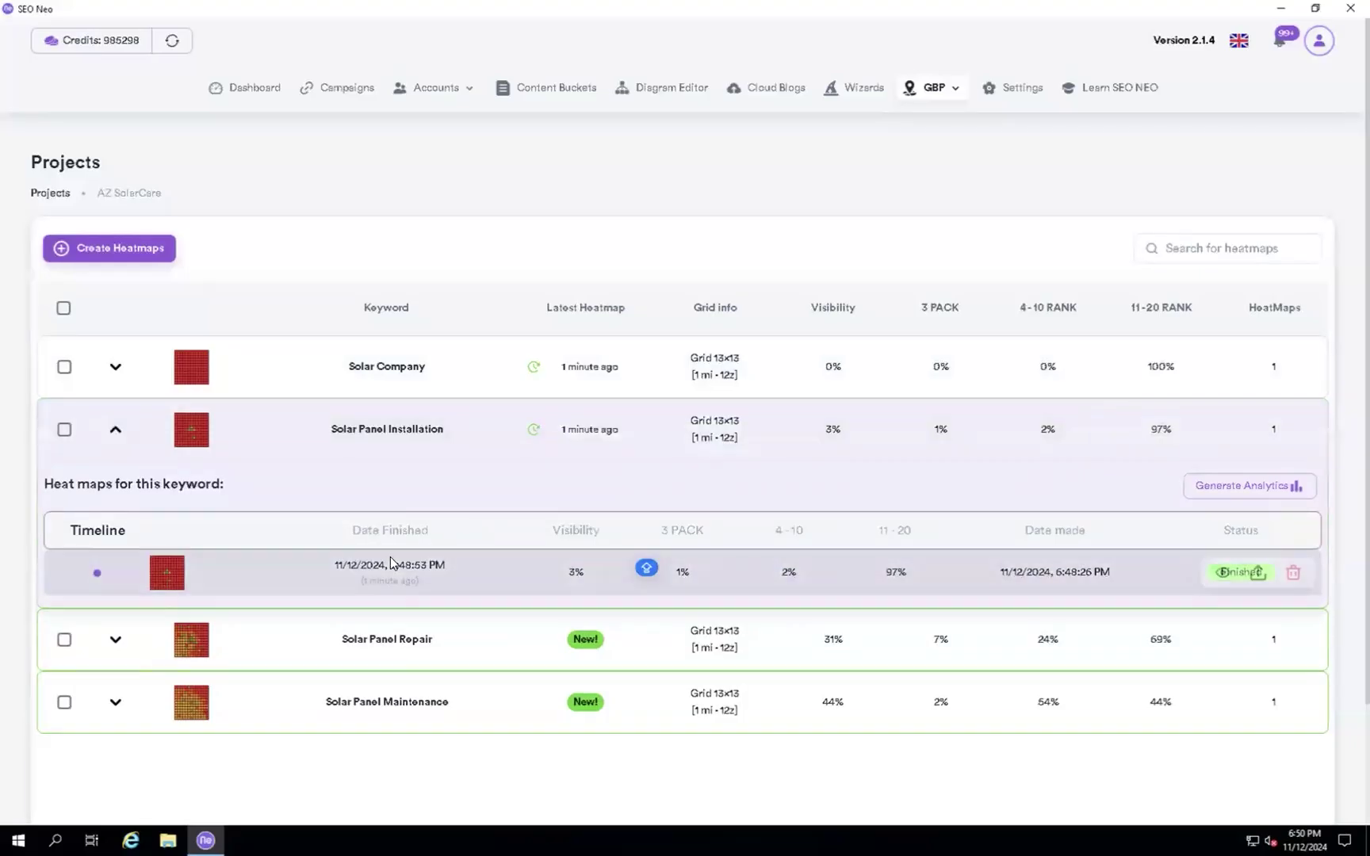
click(167, 575)
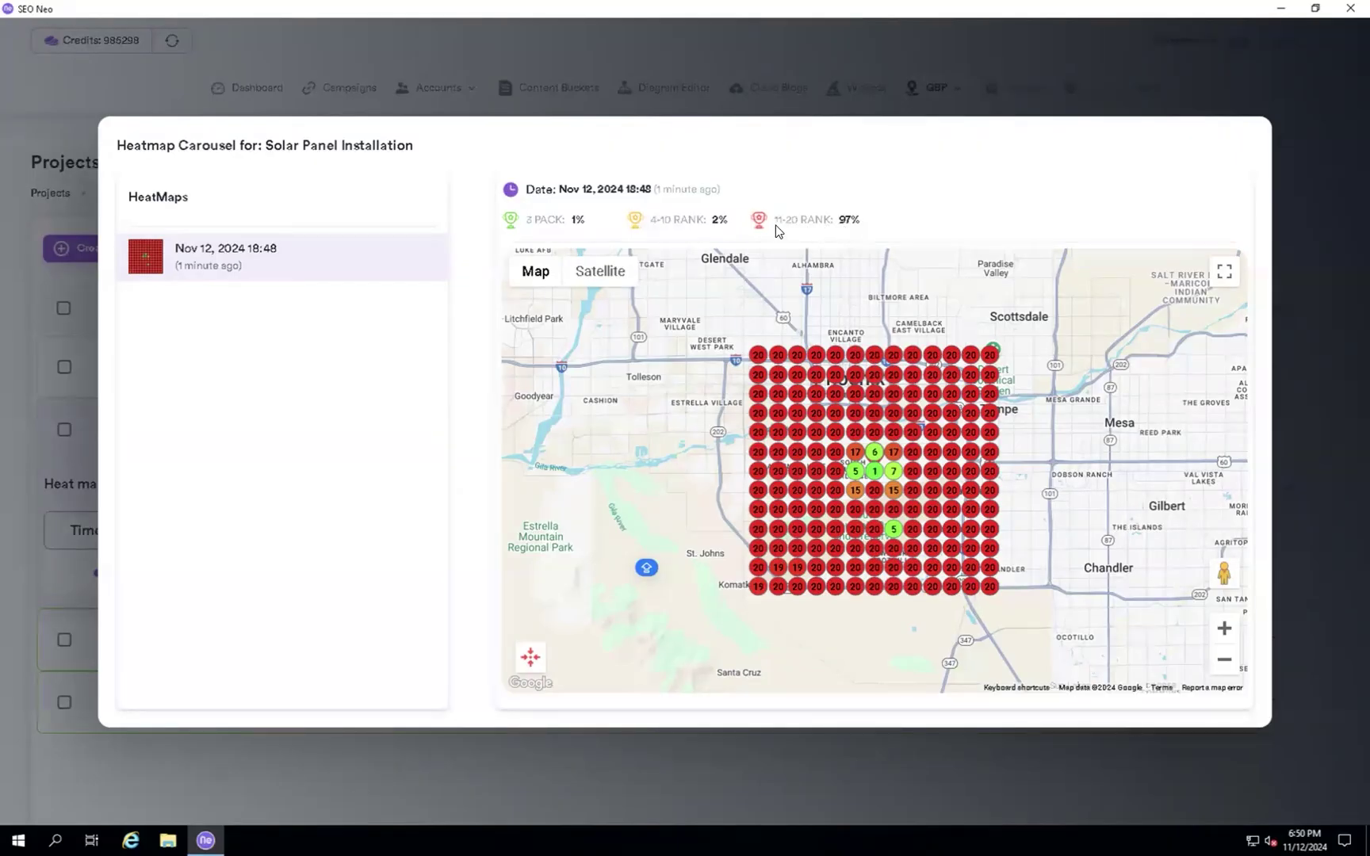
click(437, 83)
click(115, 429)
Examine the finished heatmap for the Solar Panel Repair keyword and close its details.
click(115, 492)
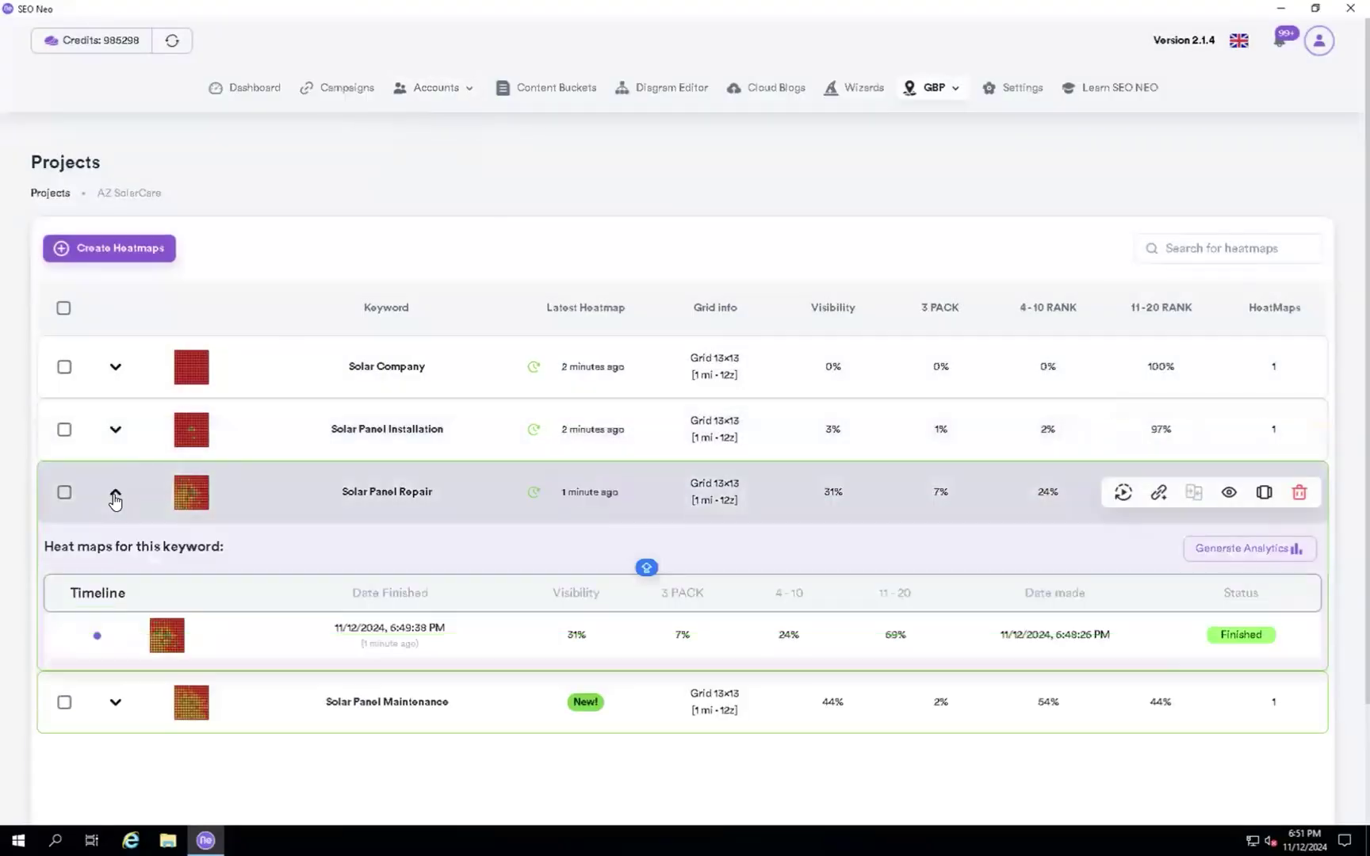
click(188, 498)
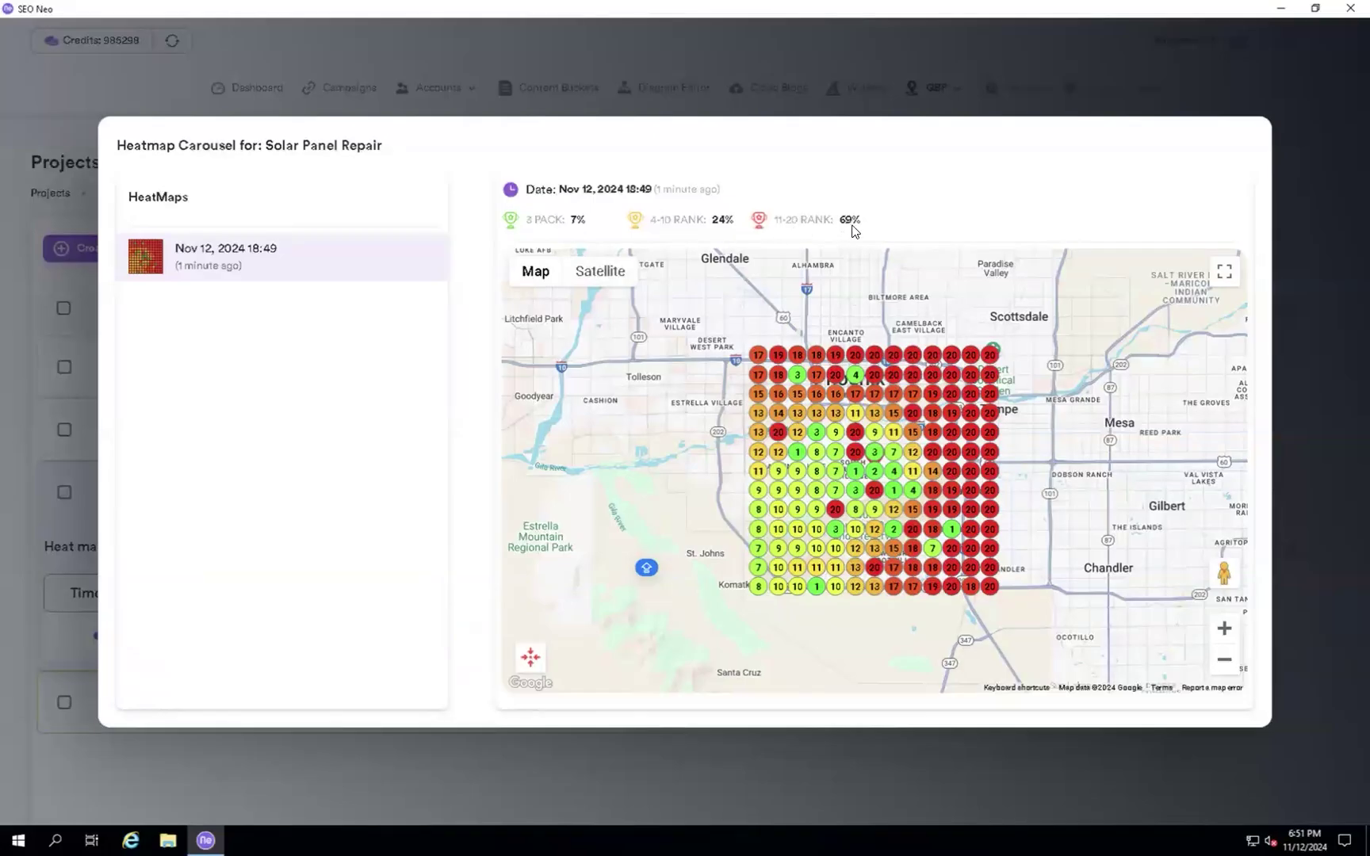
click(401, 78)
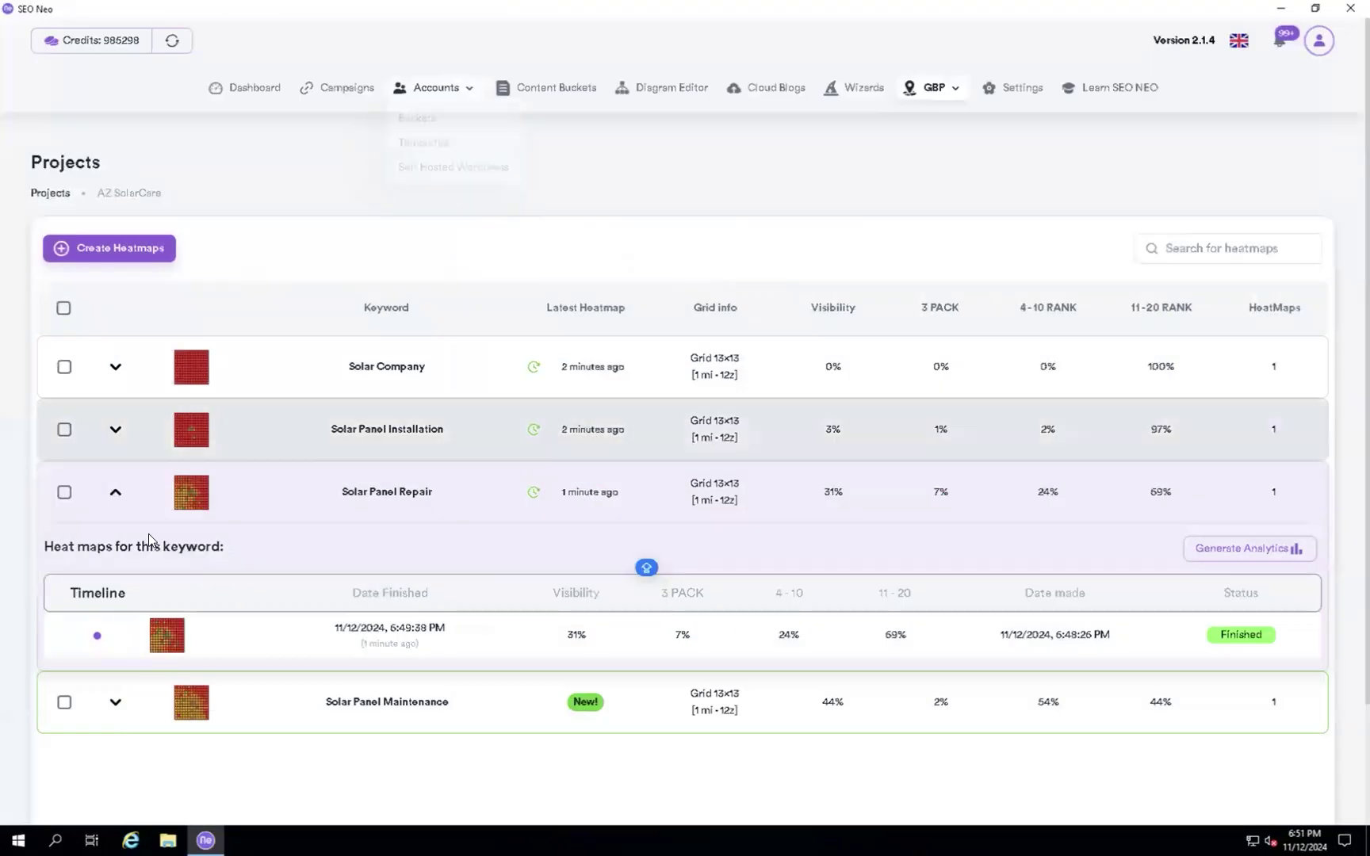
click(111, 504)
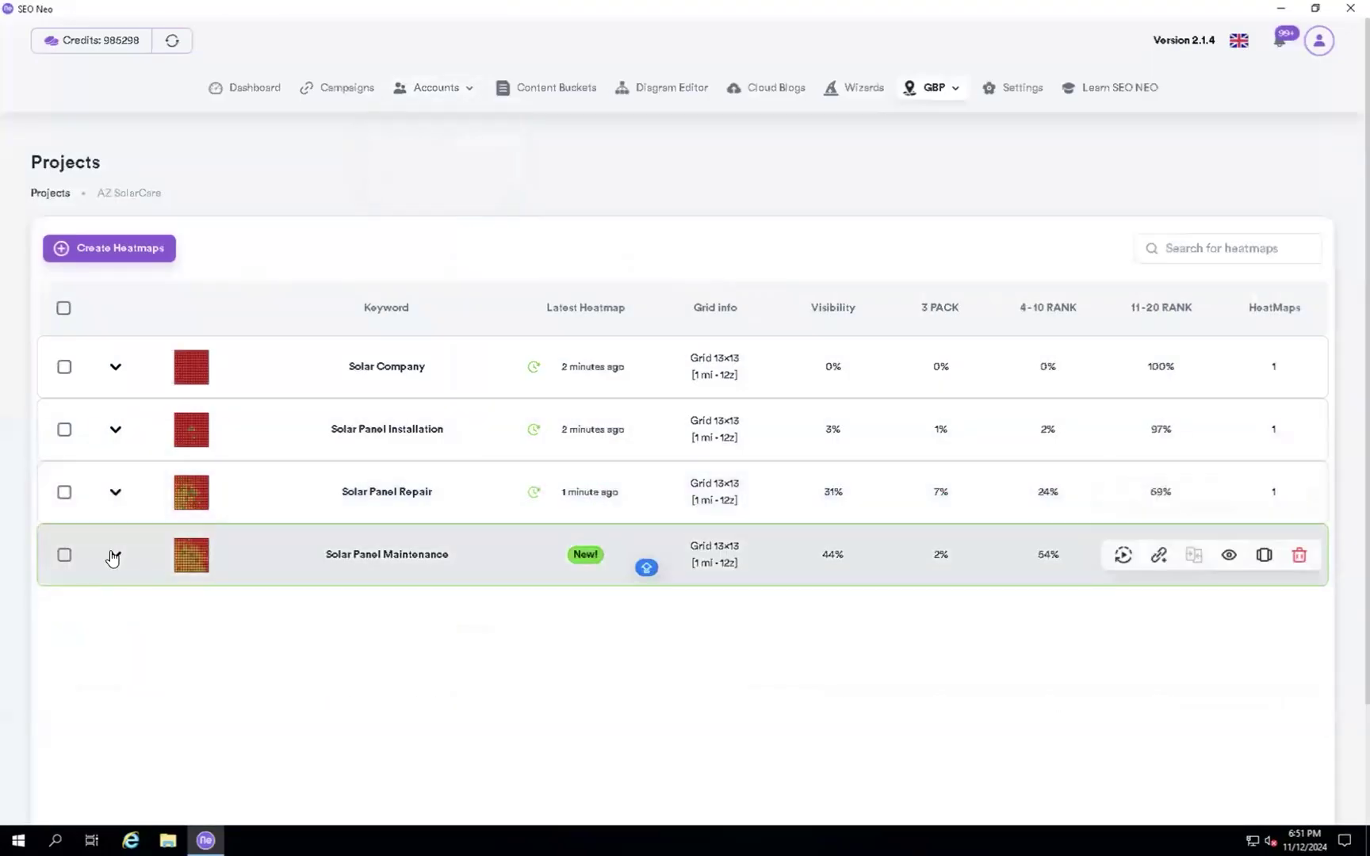
Examine the finished heatmap for the Solar Panel Maintenance keyword and close its details.
click(111, 556)
click(164, 706)
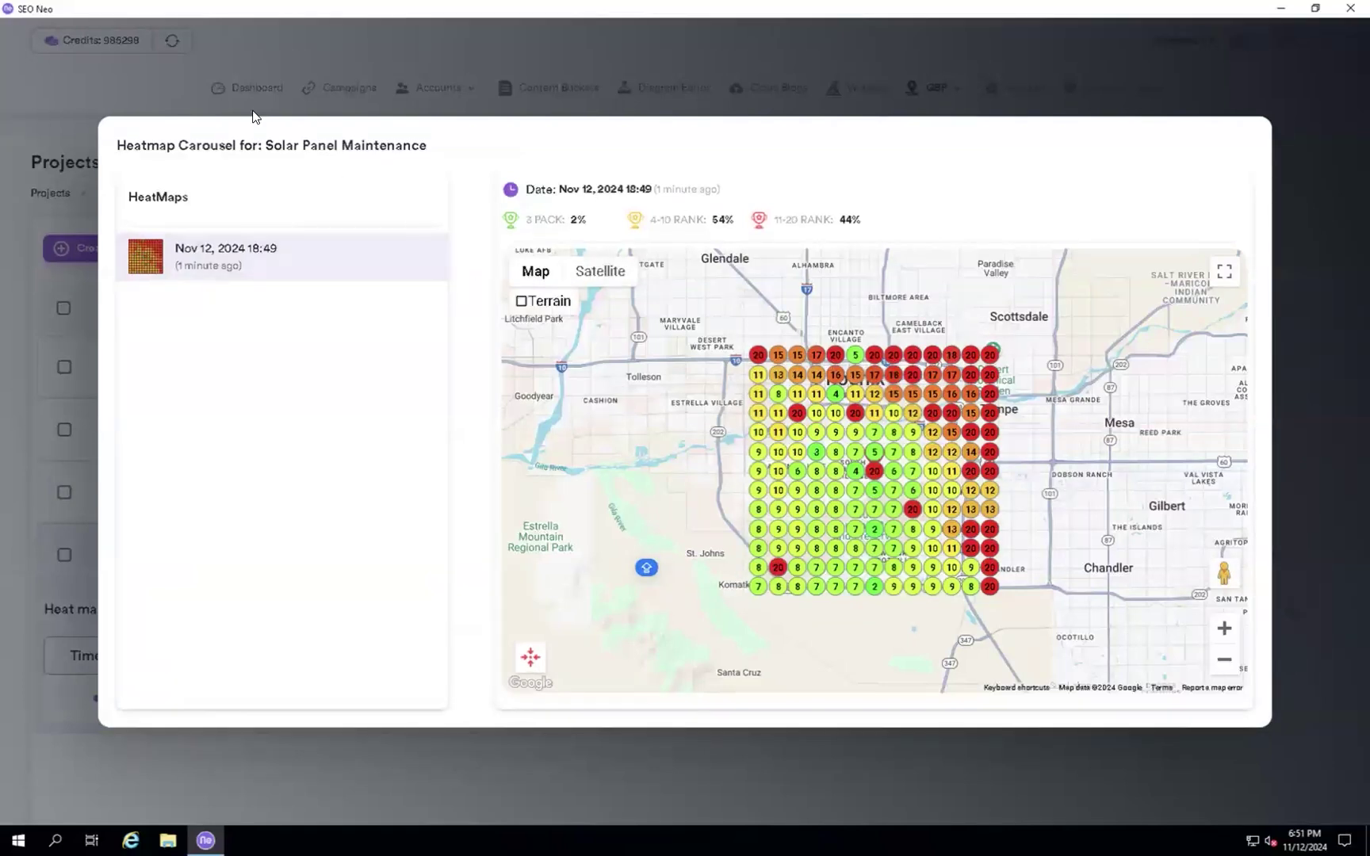
click(133, 87)
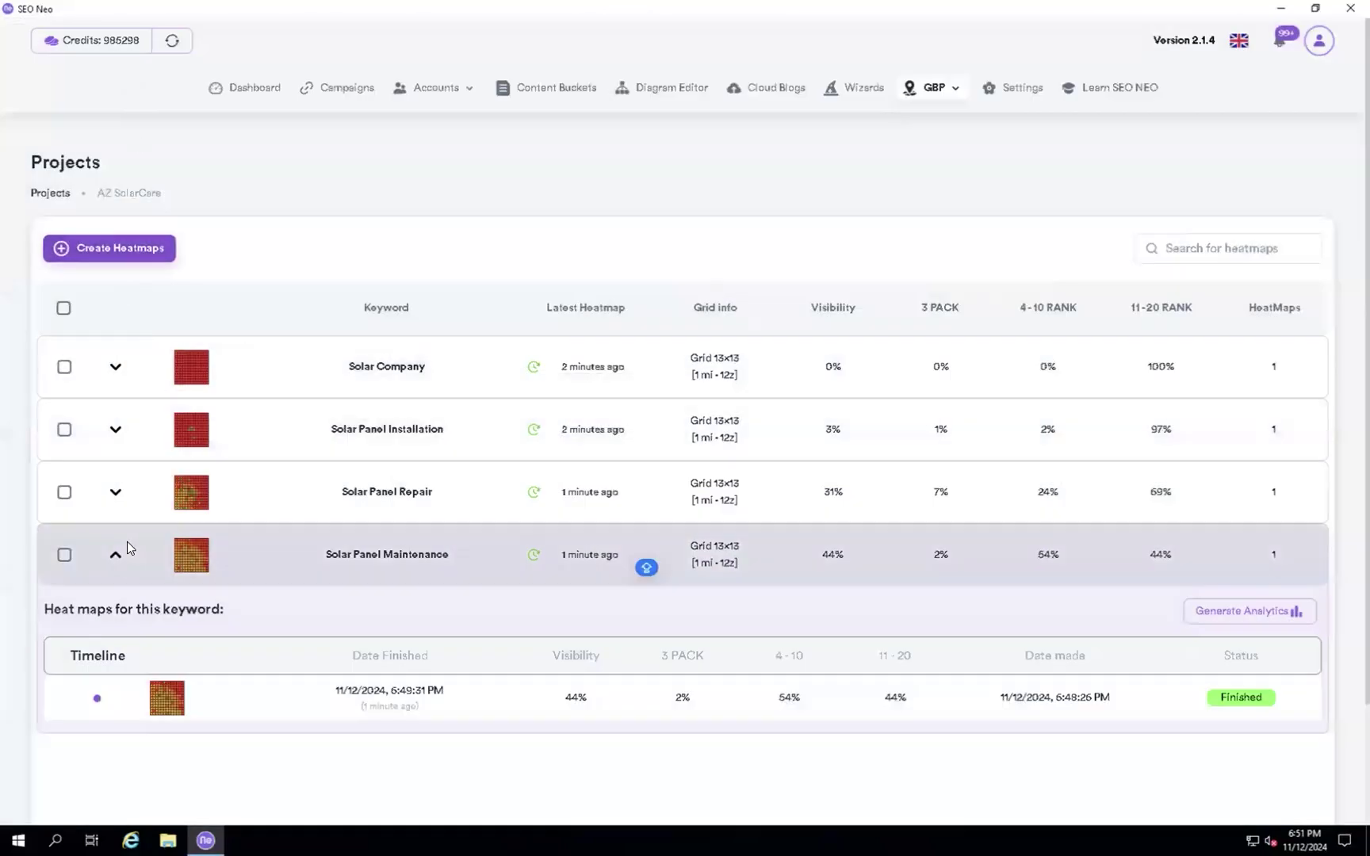
click(114, 555)
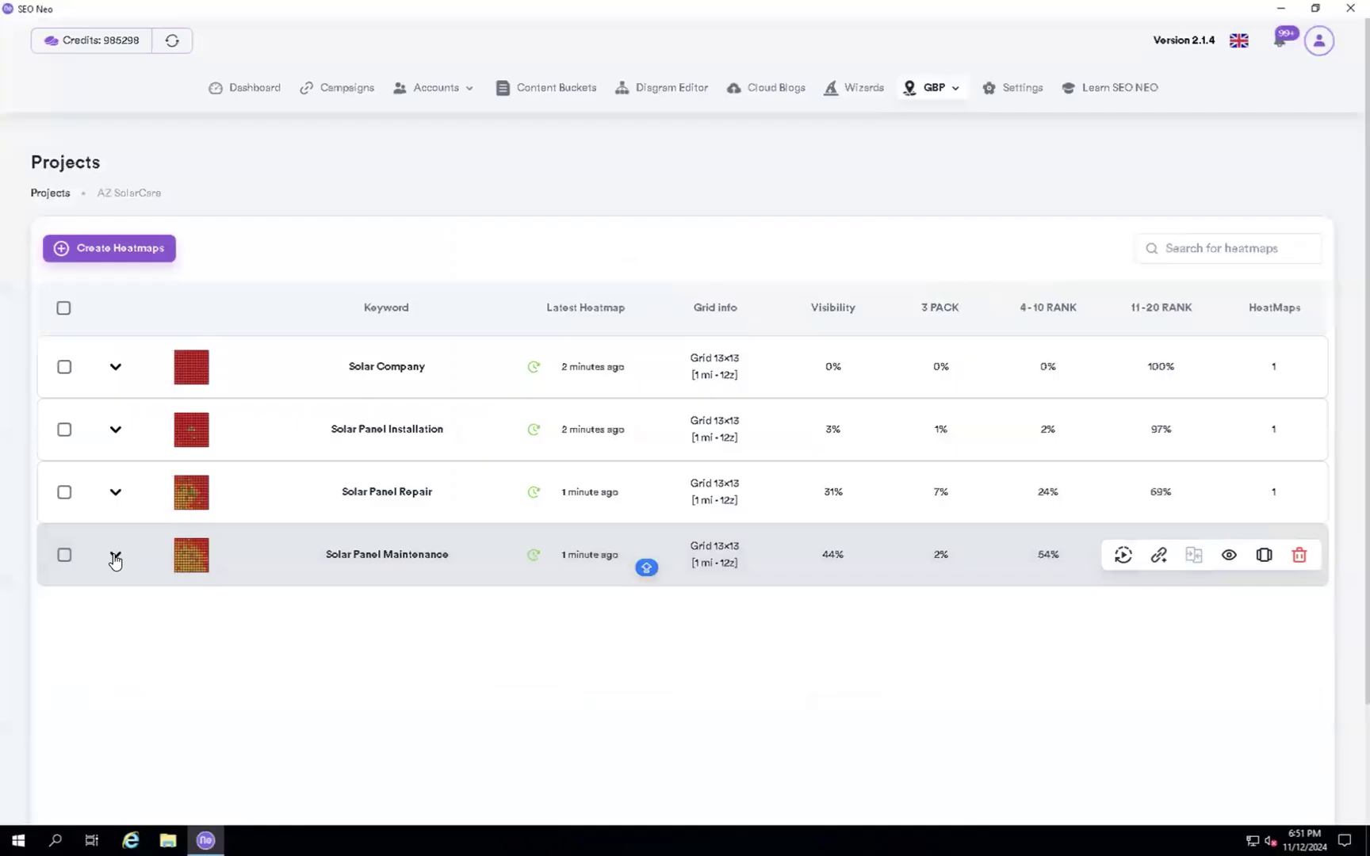
Generate a second round of heatmaps for all four keywords in the AZ SolarCare project.
click(64, 308)
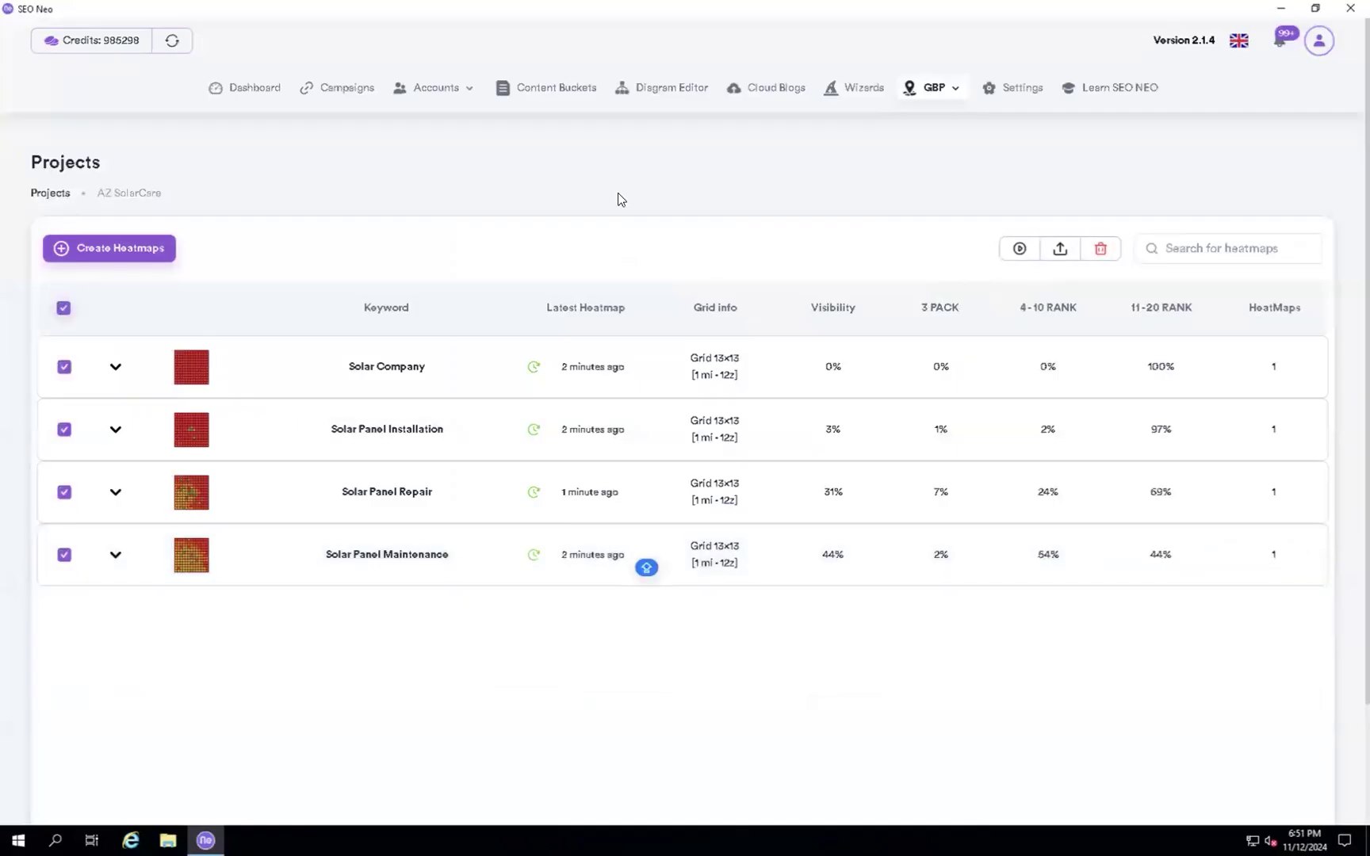
click(1019, 249)
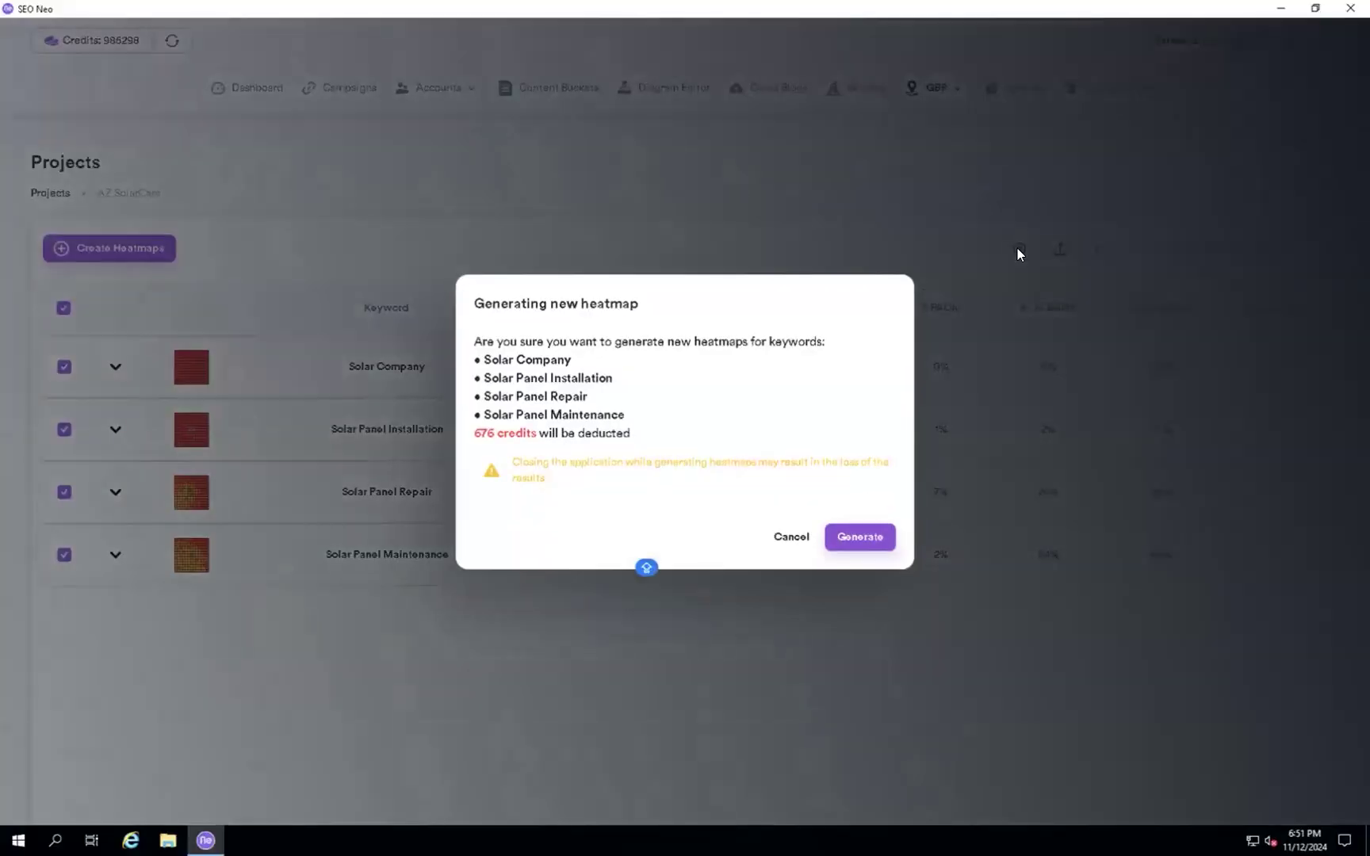
click(856, 537)
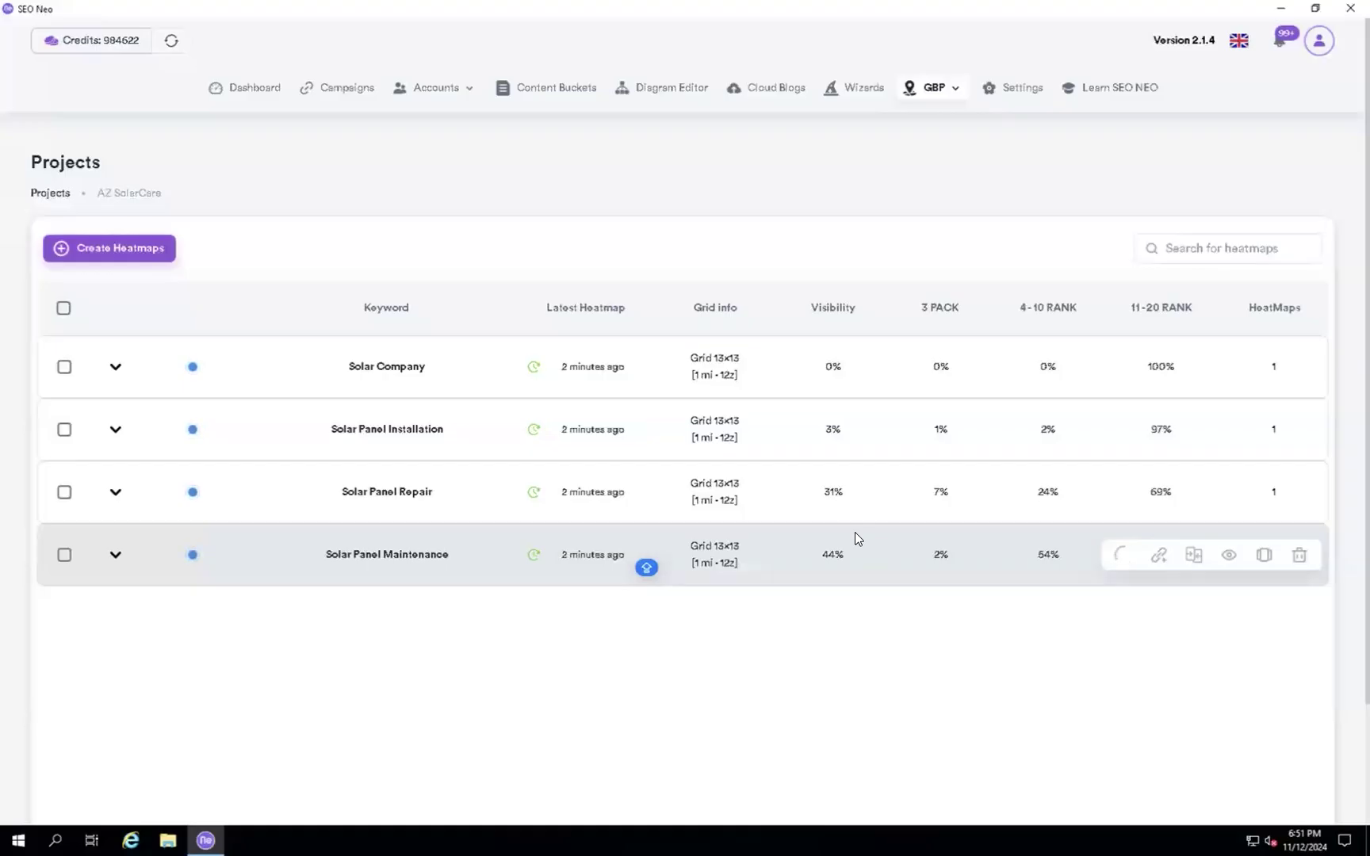
mouse_move(593, 303)
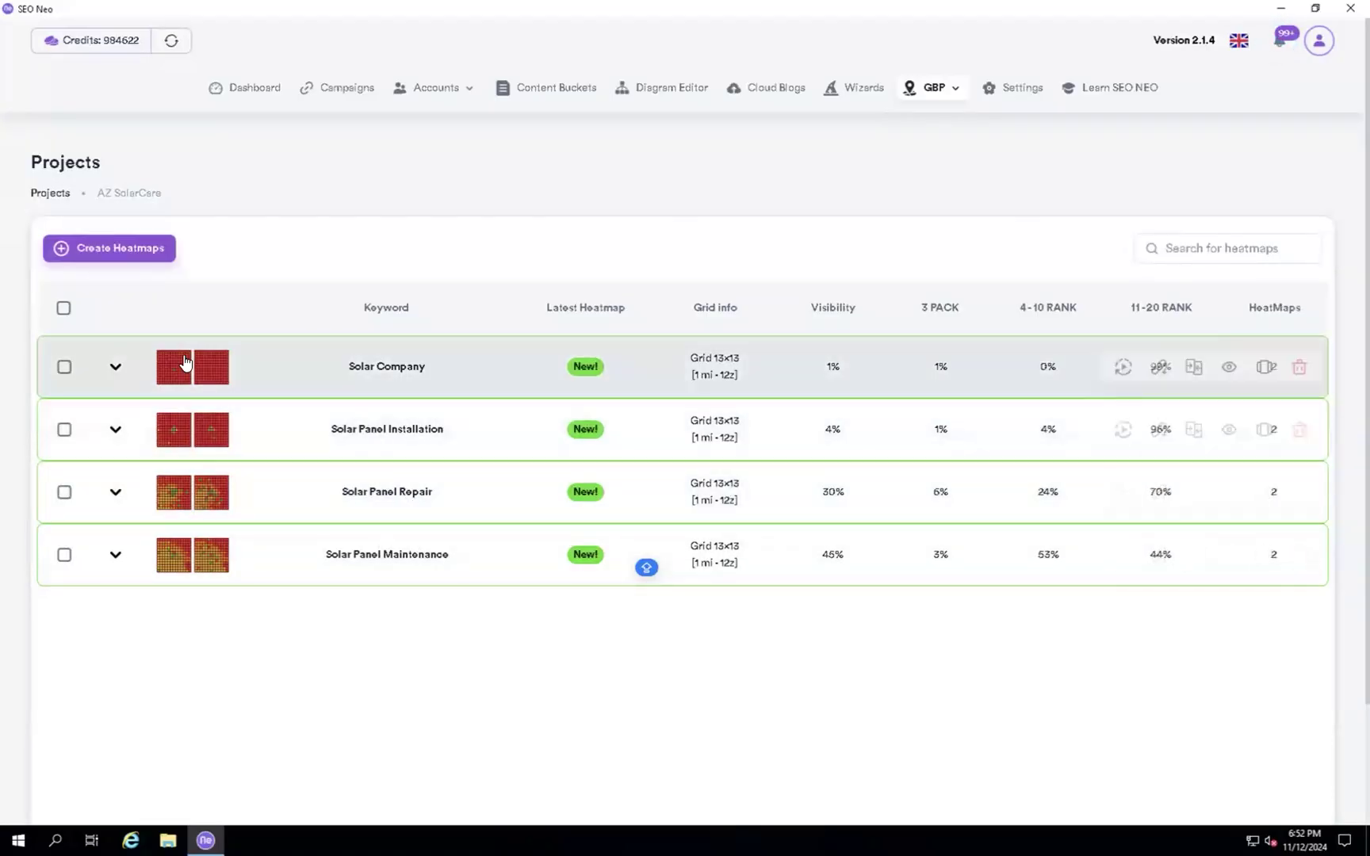
Compare the 18:52 and 18:49 heatmaps of the Solar Company keyword in the heatmap carousel.
click(115, 367)
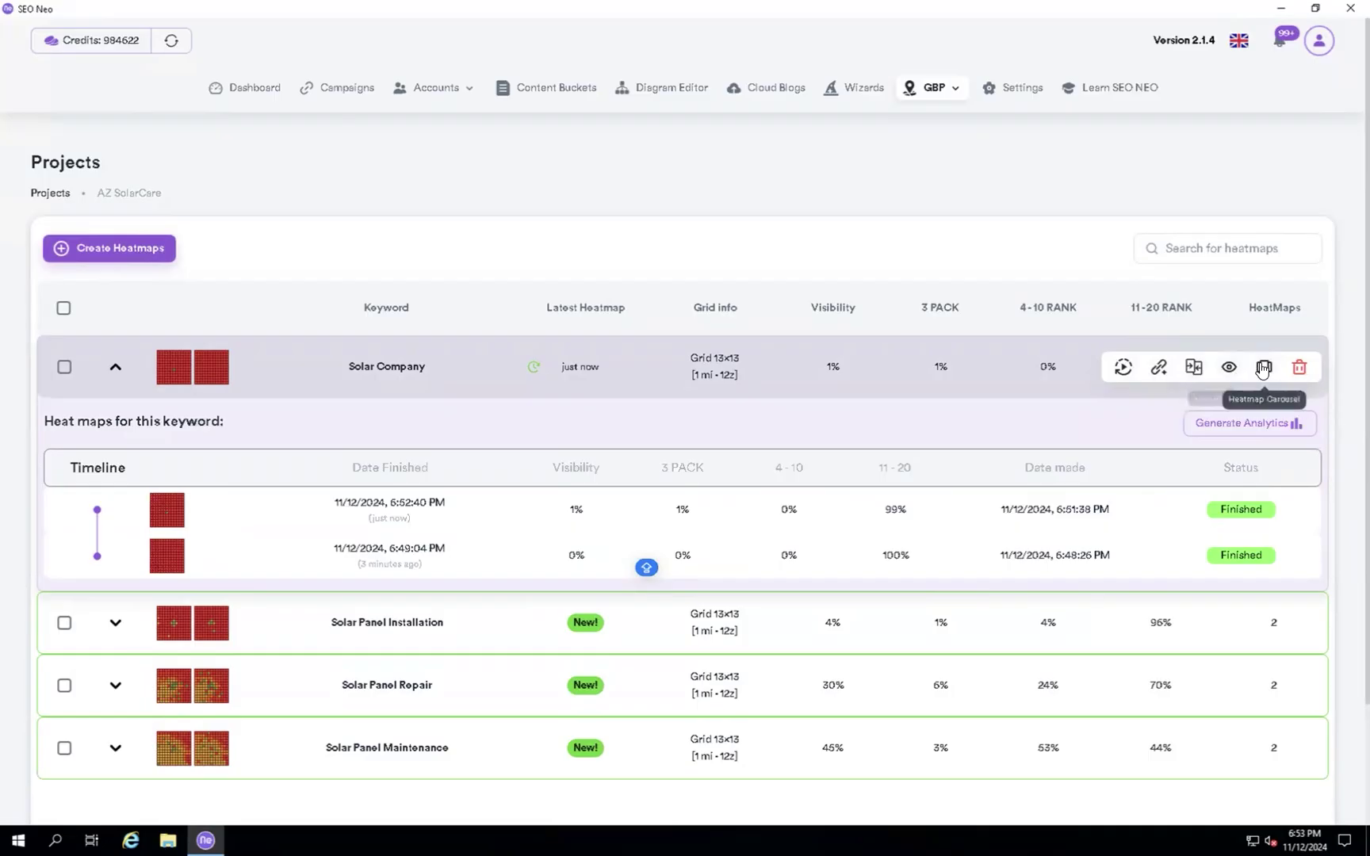
click(1267, 367)
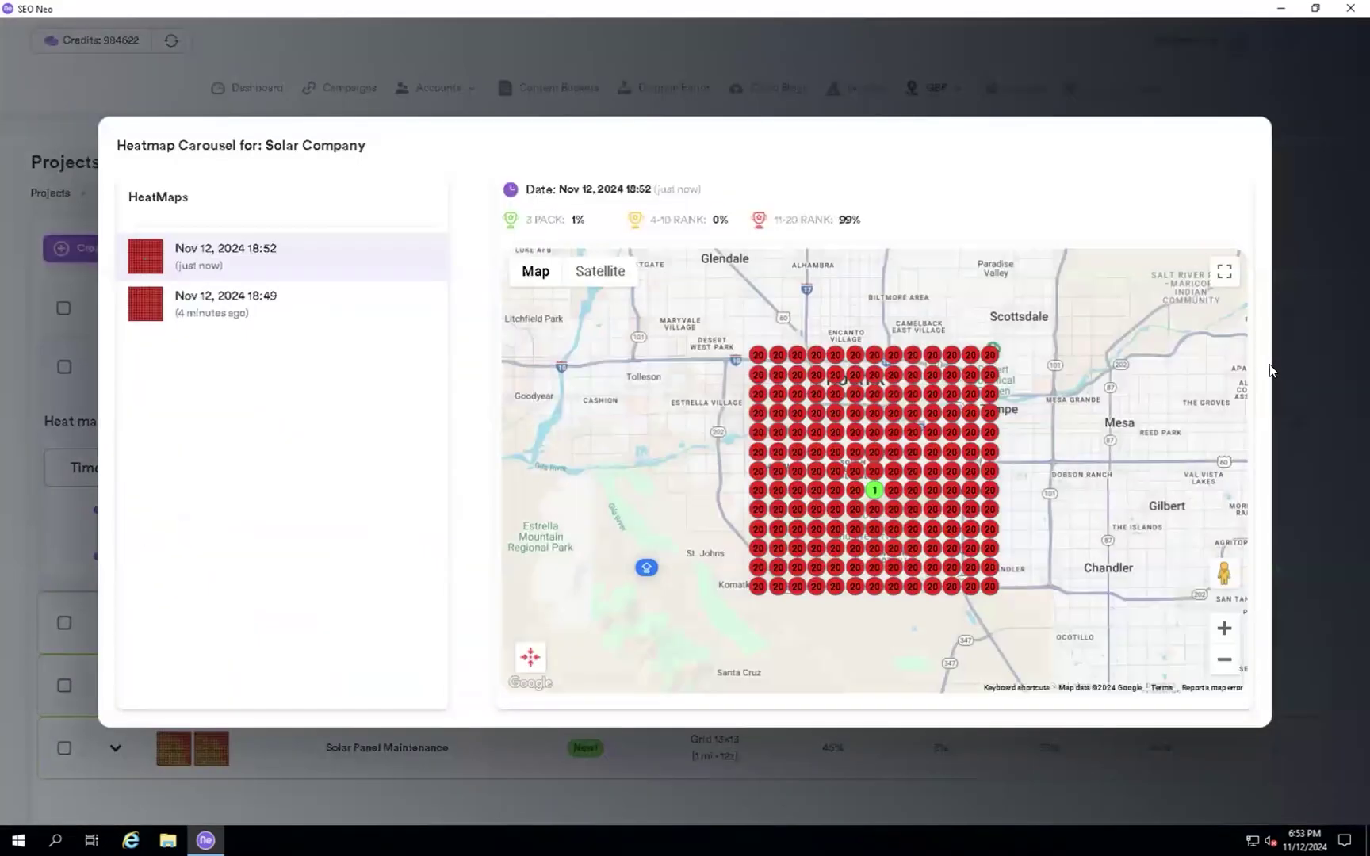
scroll(1012, 407, down, 3)
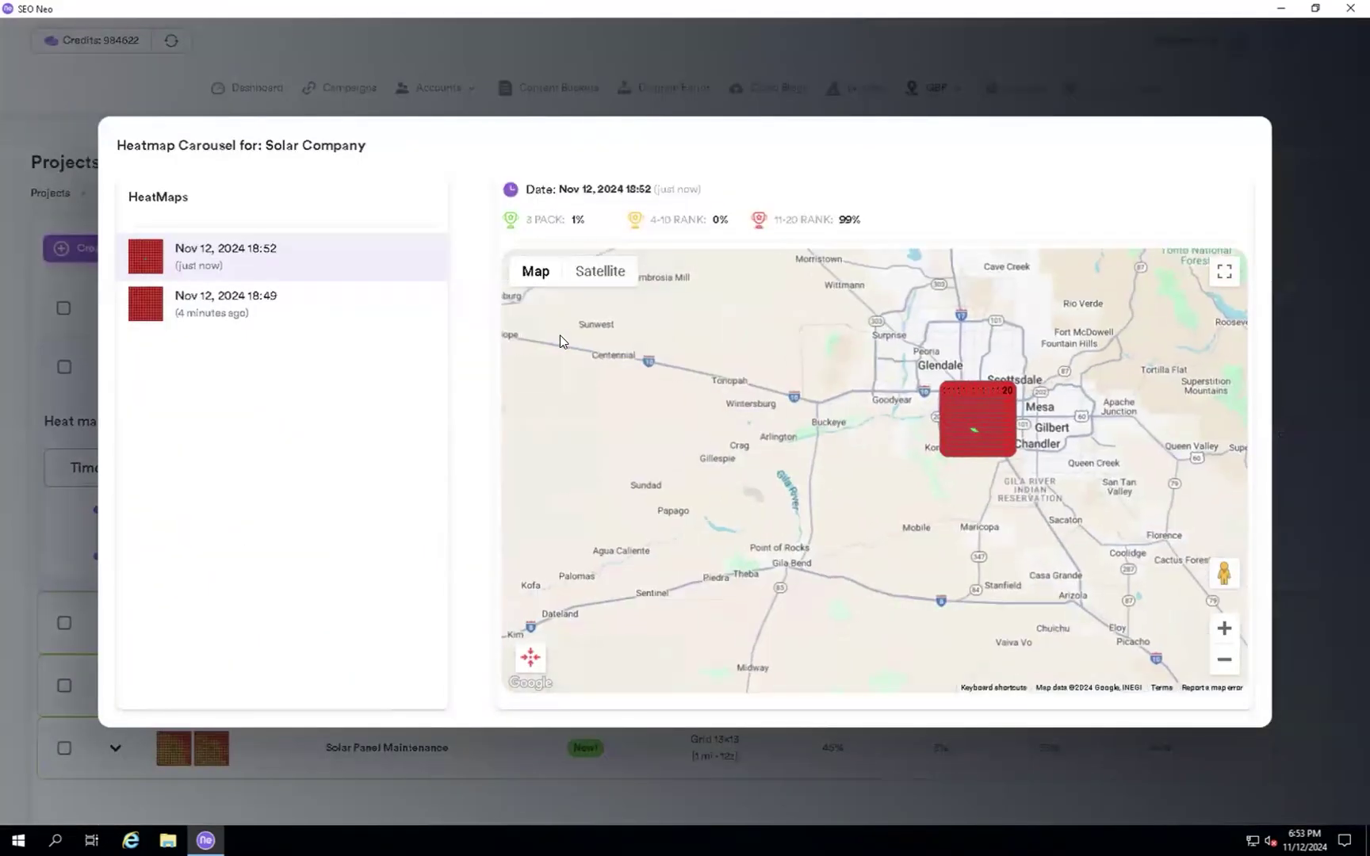
click(525, 656)
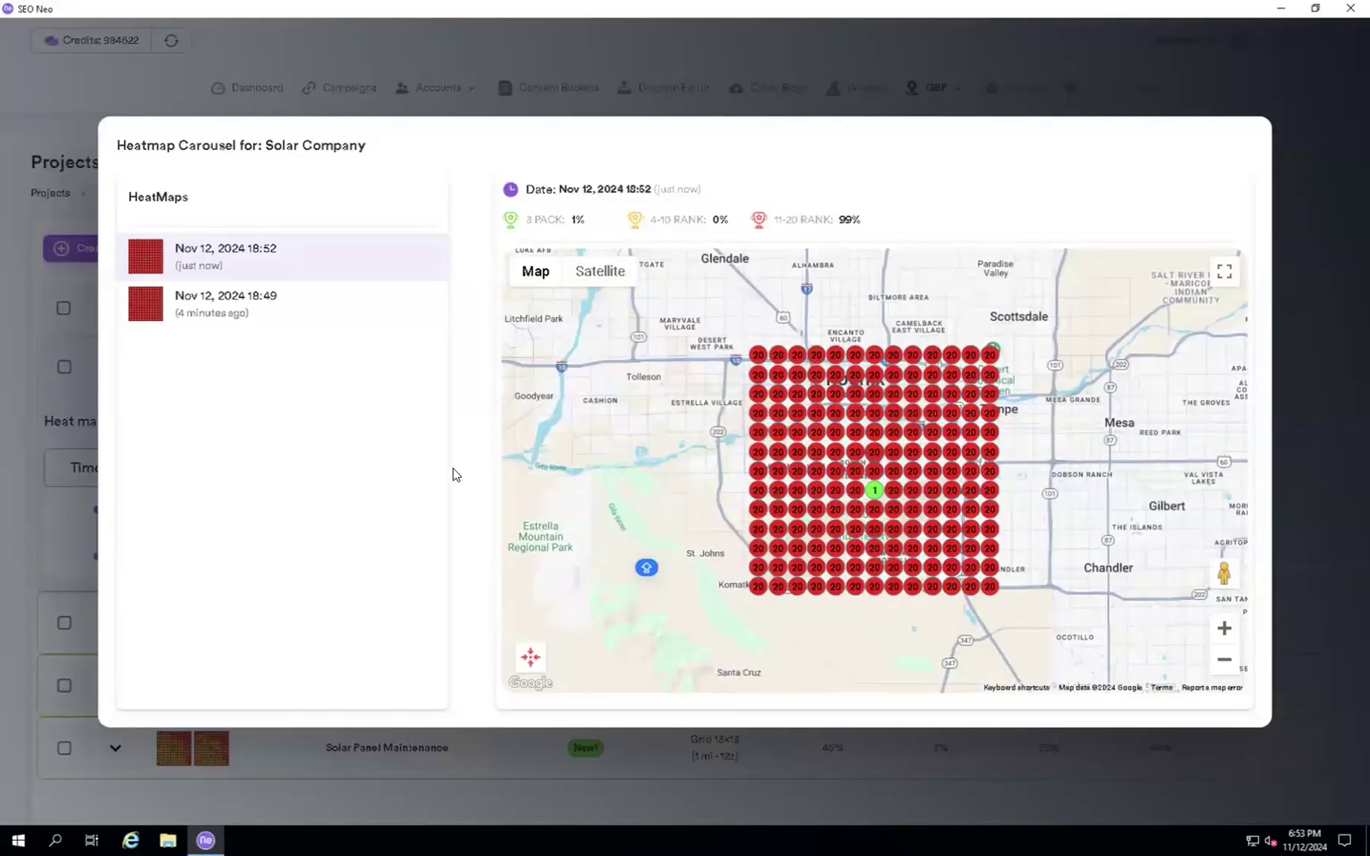
click(298, 300)
click(276, 255)
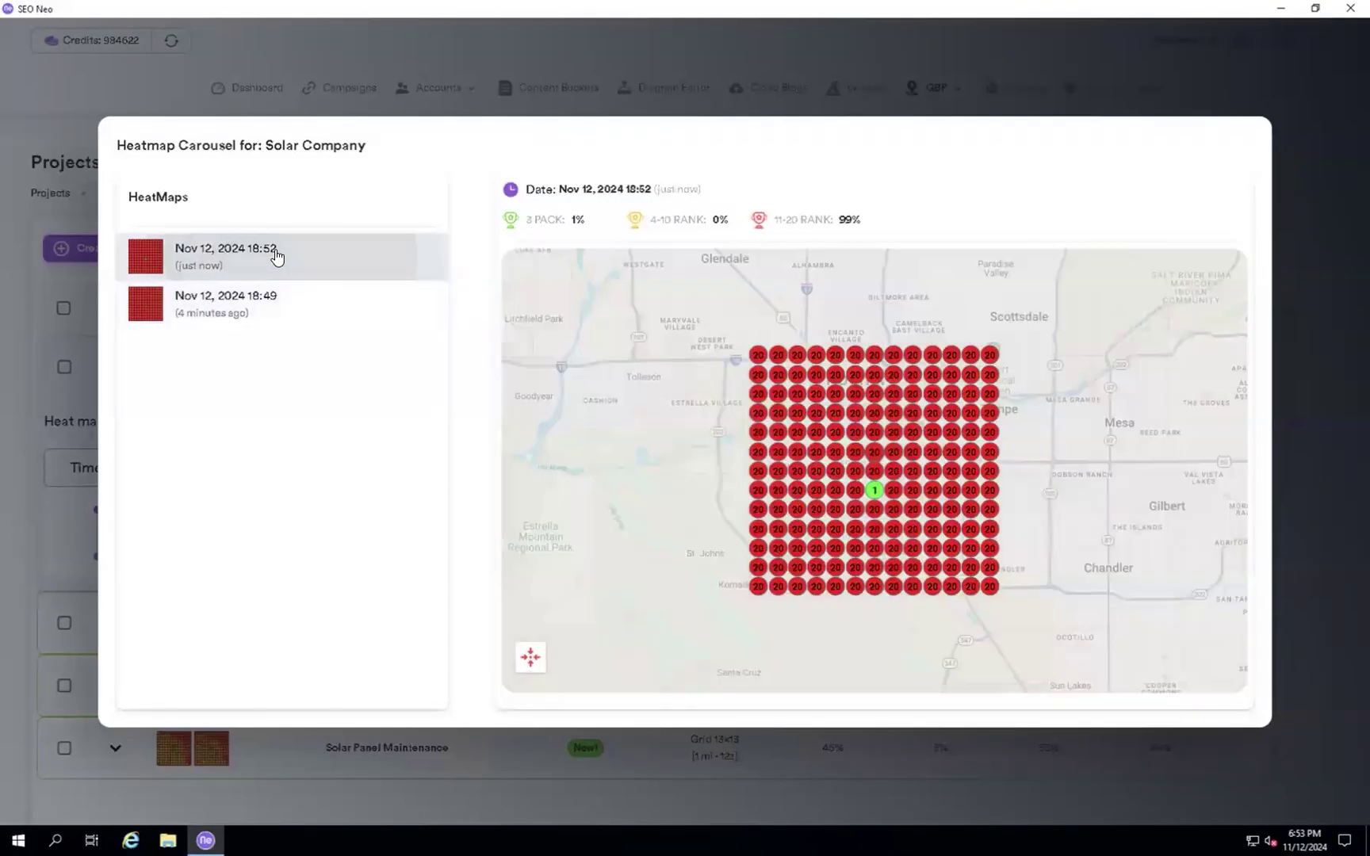
click(286, 304)
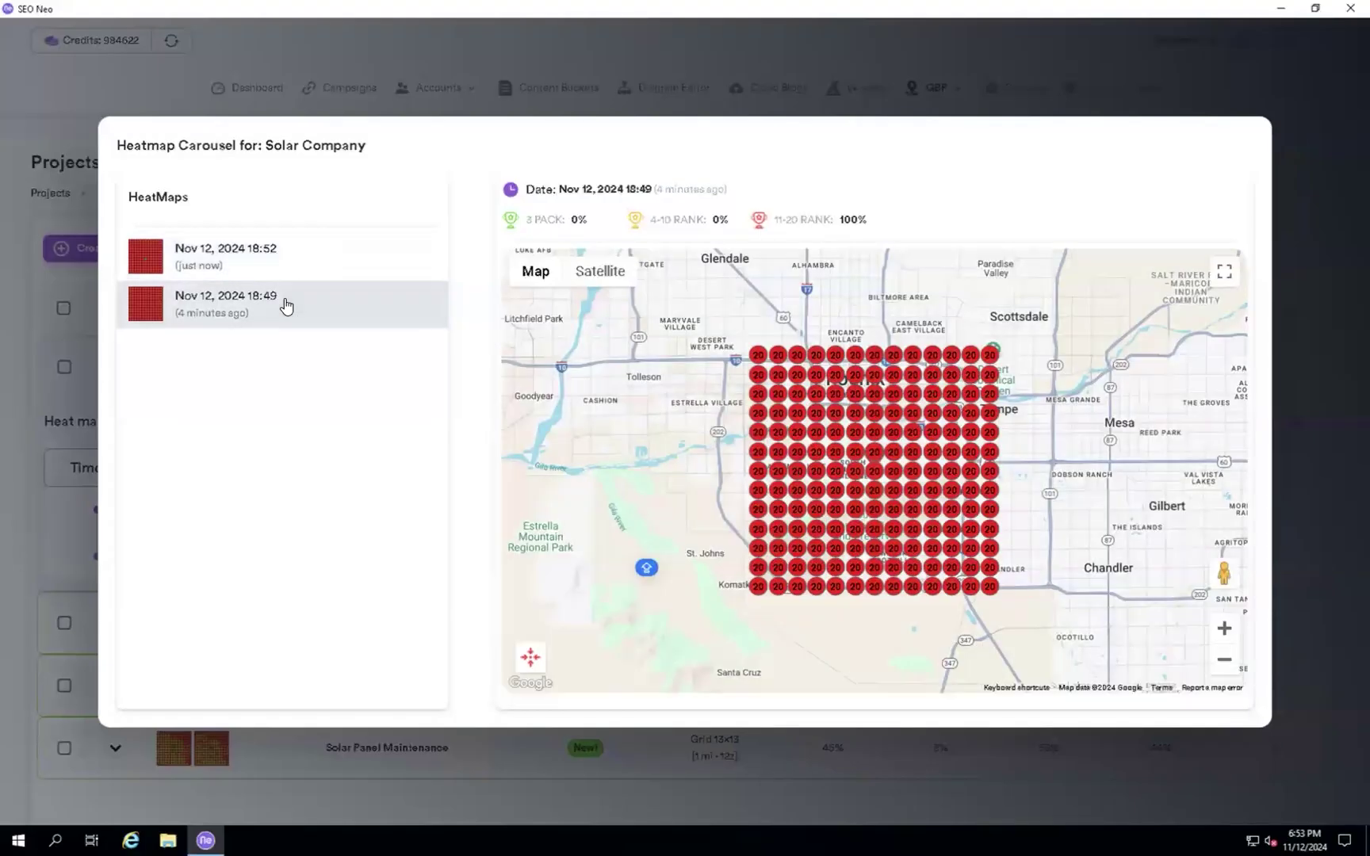
Recheck the 18:52 and 18:49 Solar Company heatmaps against each other and close the heatmap carousel.
click(286, 255)
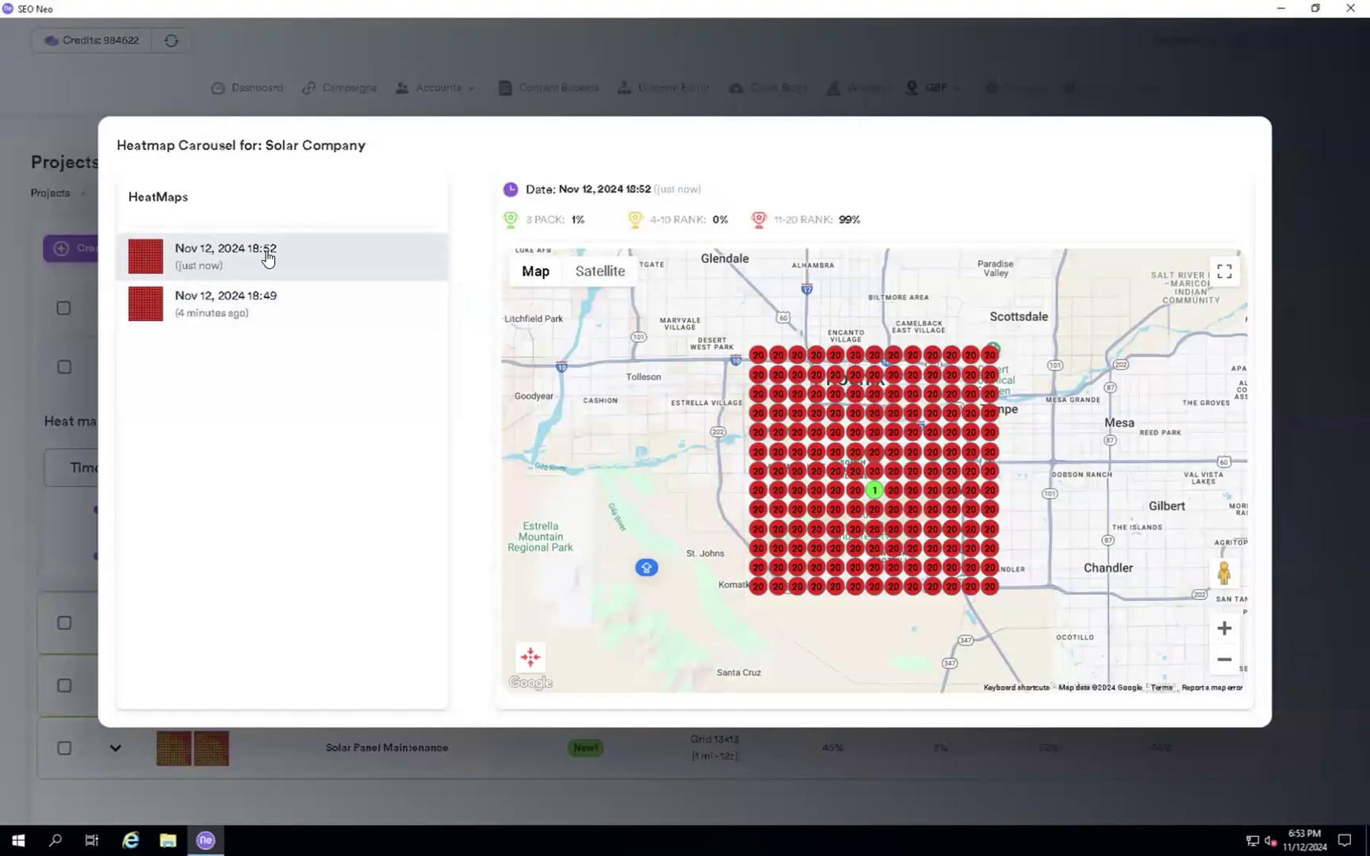
click(284, 298)
click(301, 268)
click(240, 73)
Open a side-by-side comparison of both finished heatmaps for the Solar Company keyword.
mouse_move(1076, 364)
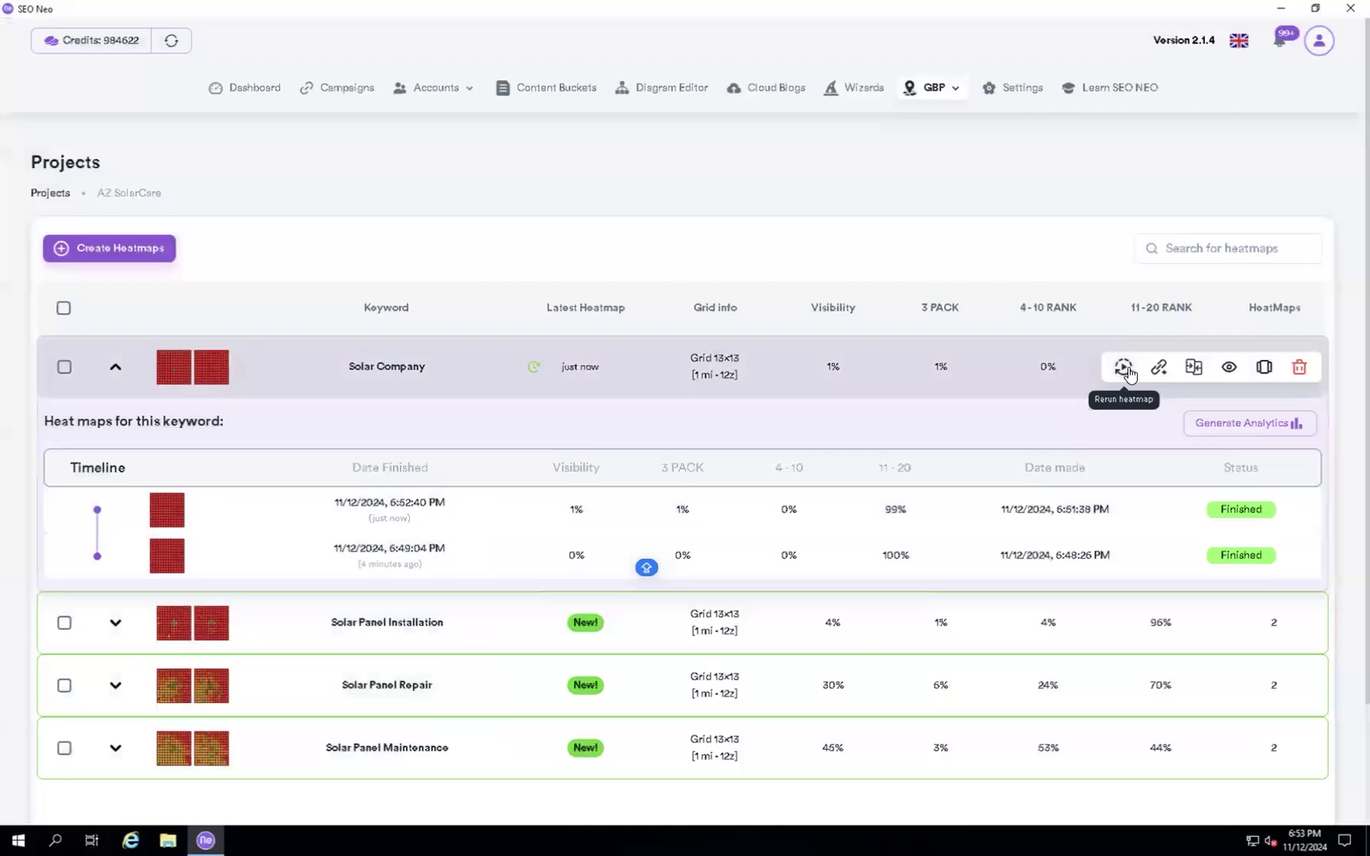
click(1194, 368)
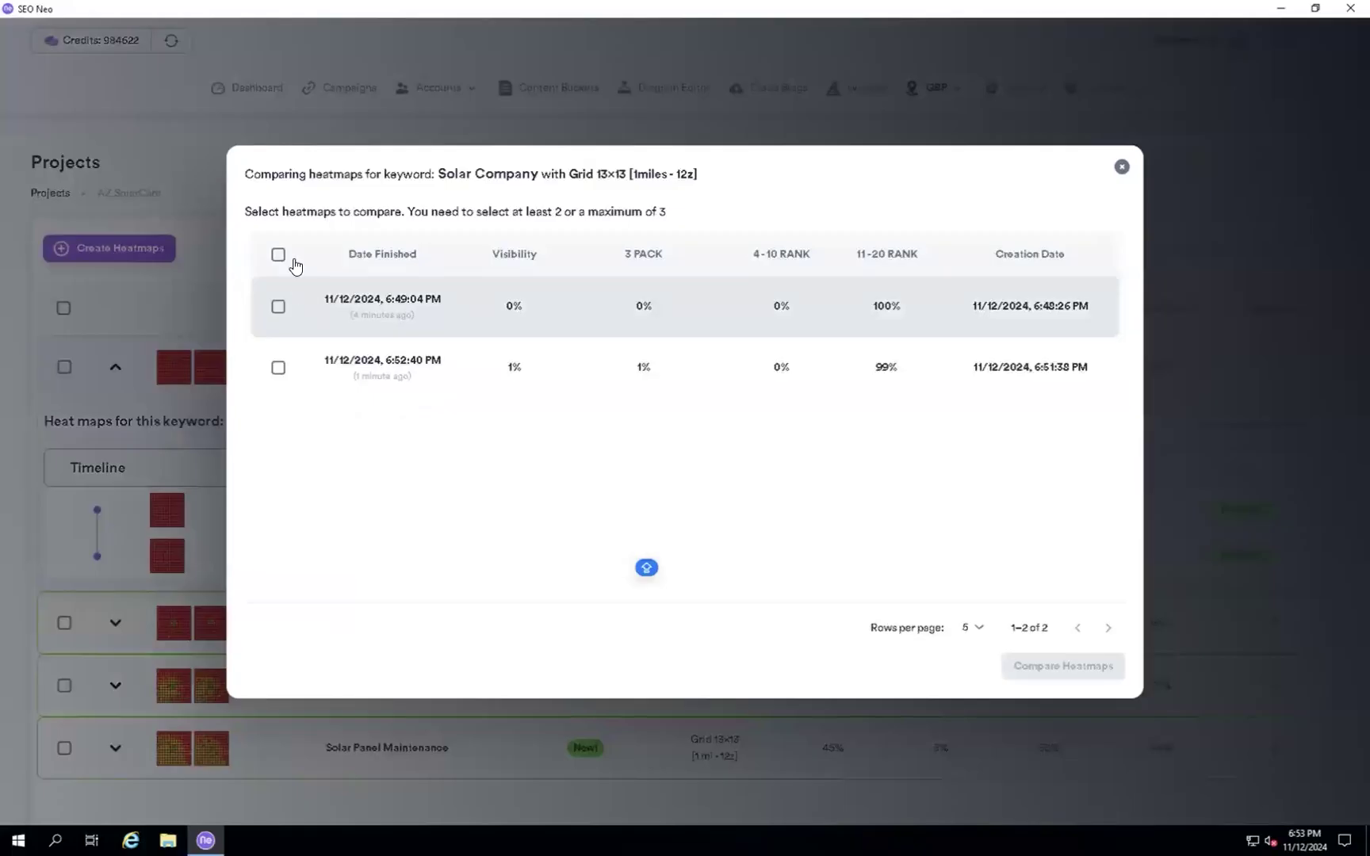
click(278, 255)
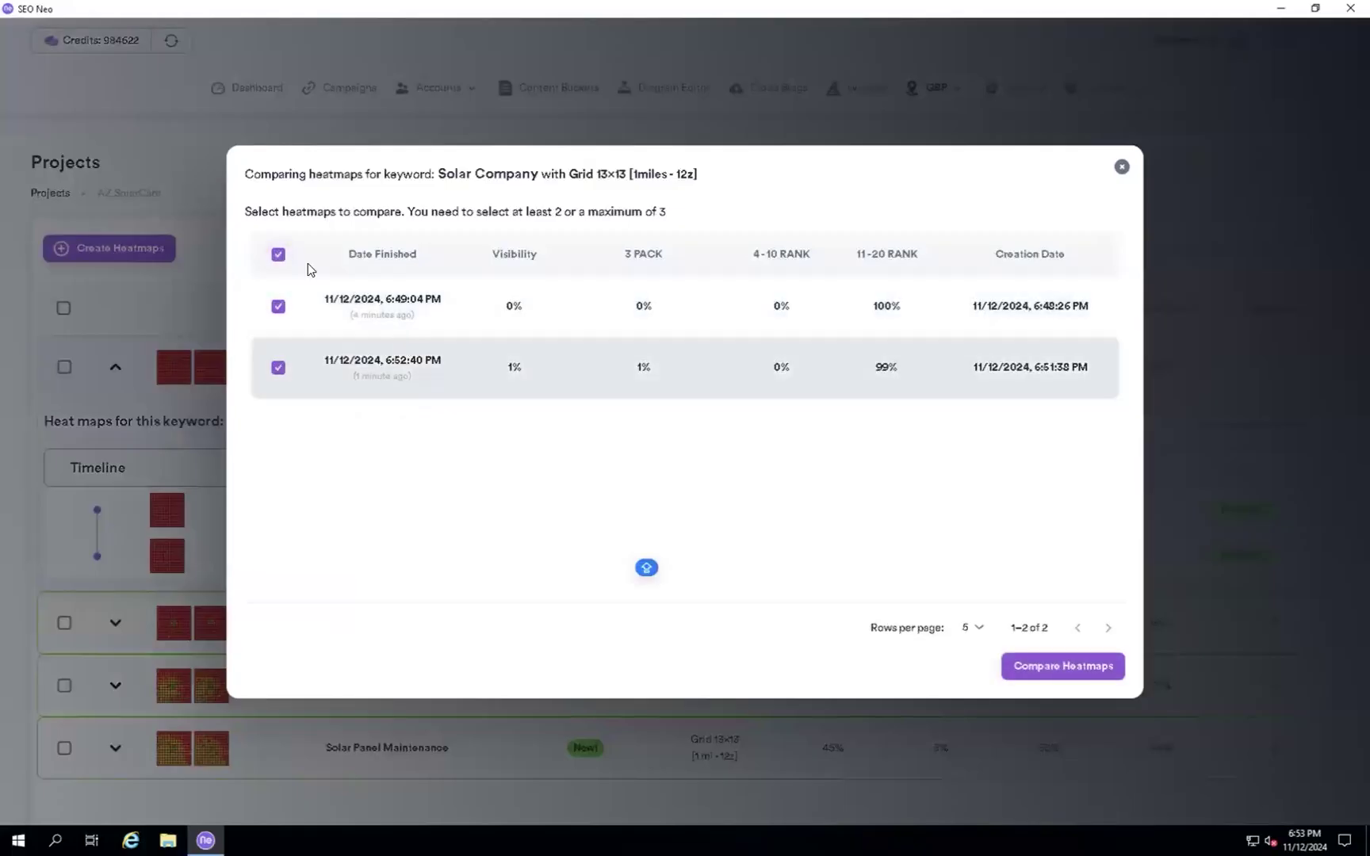
click(1066, 673)
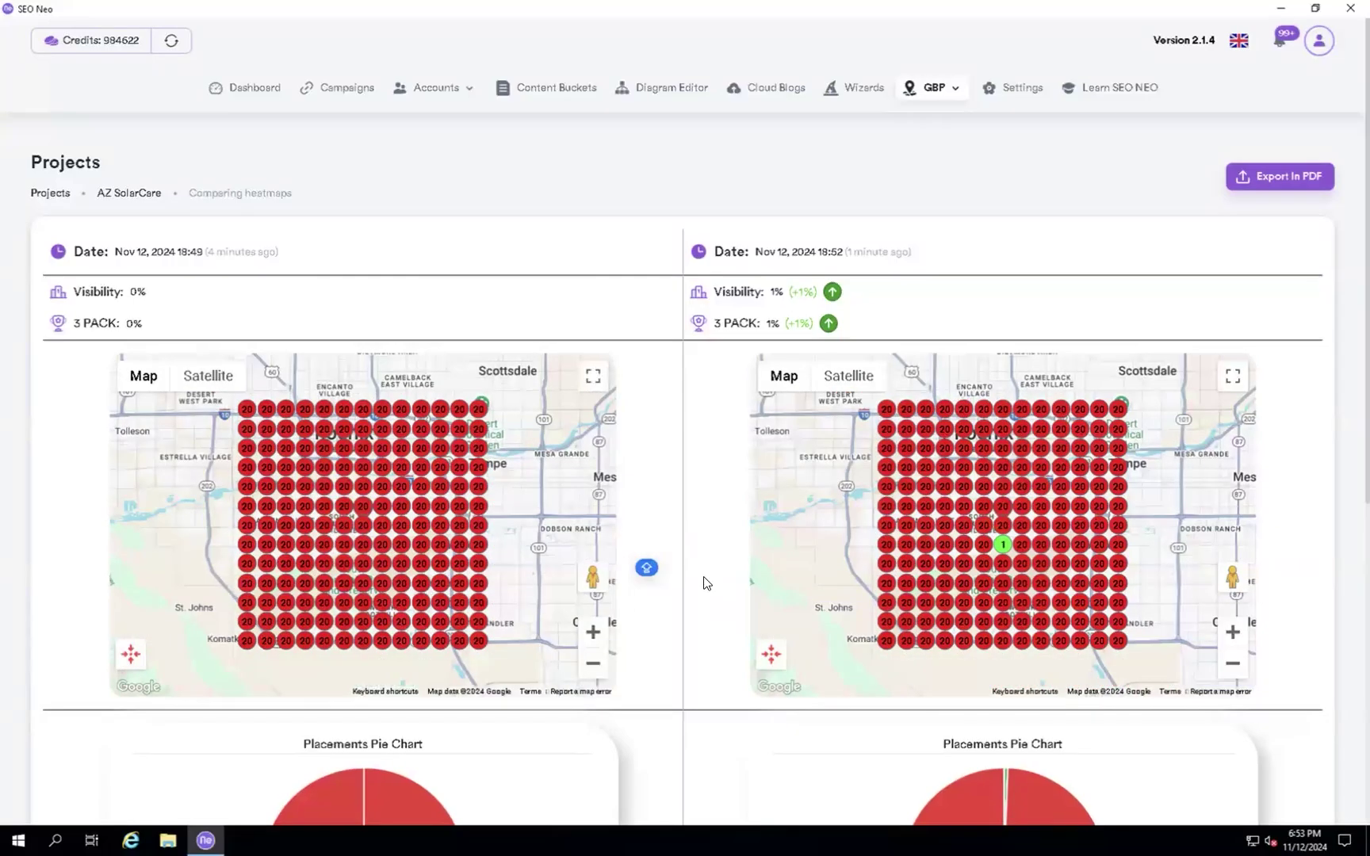
Examine the visibility, 3 pack, map and placement chart differences between the two compared Solar Company heatmaps.
scroll(703, 579, down, 1)
scroll(703, 582, up, 1)
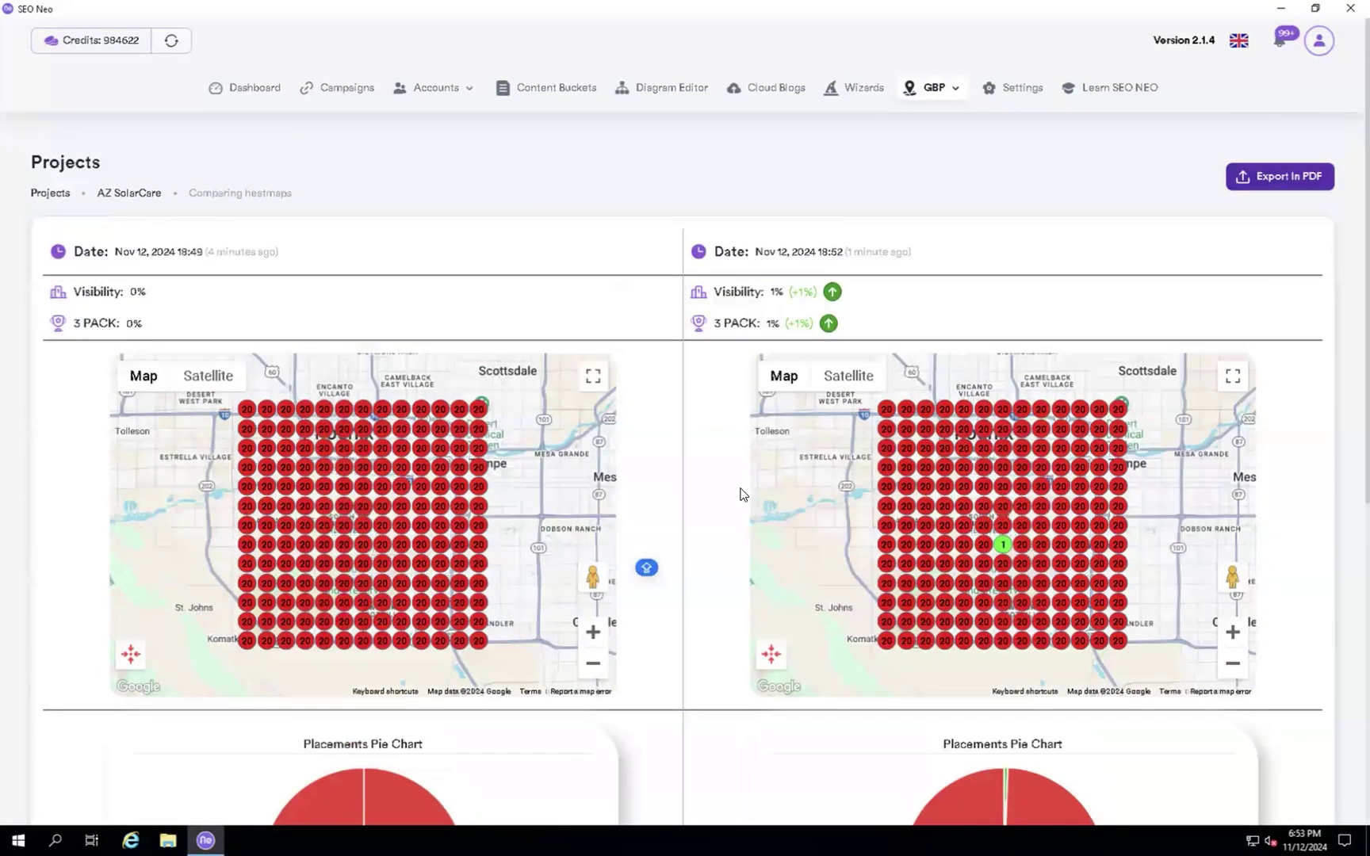
scroll(704, 566, down, 2)
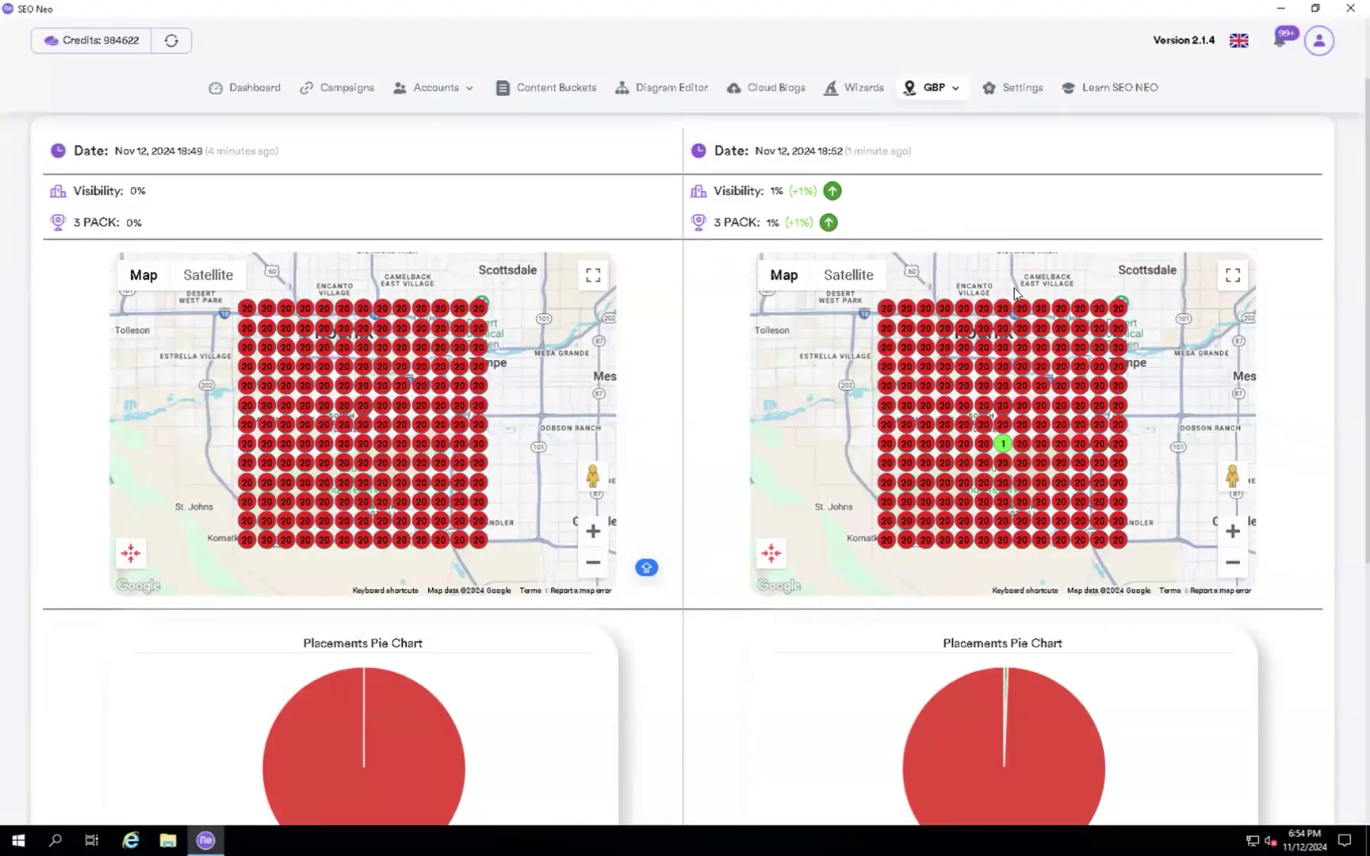
scroll(976, 226, up, 1)
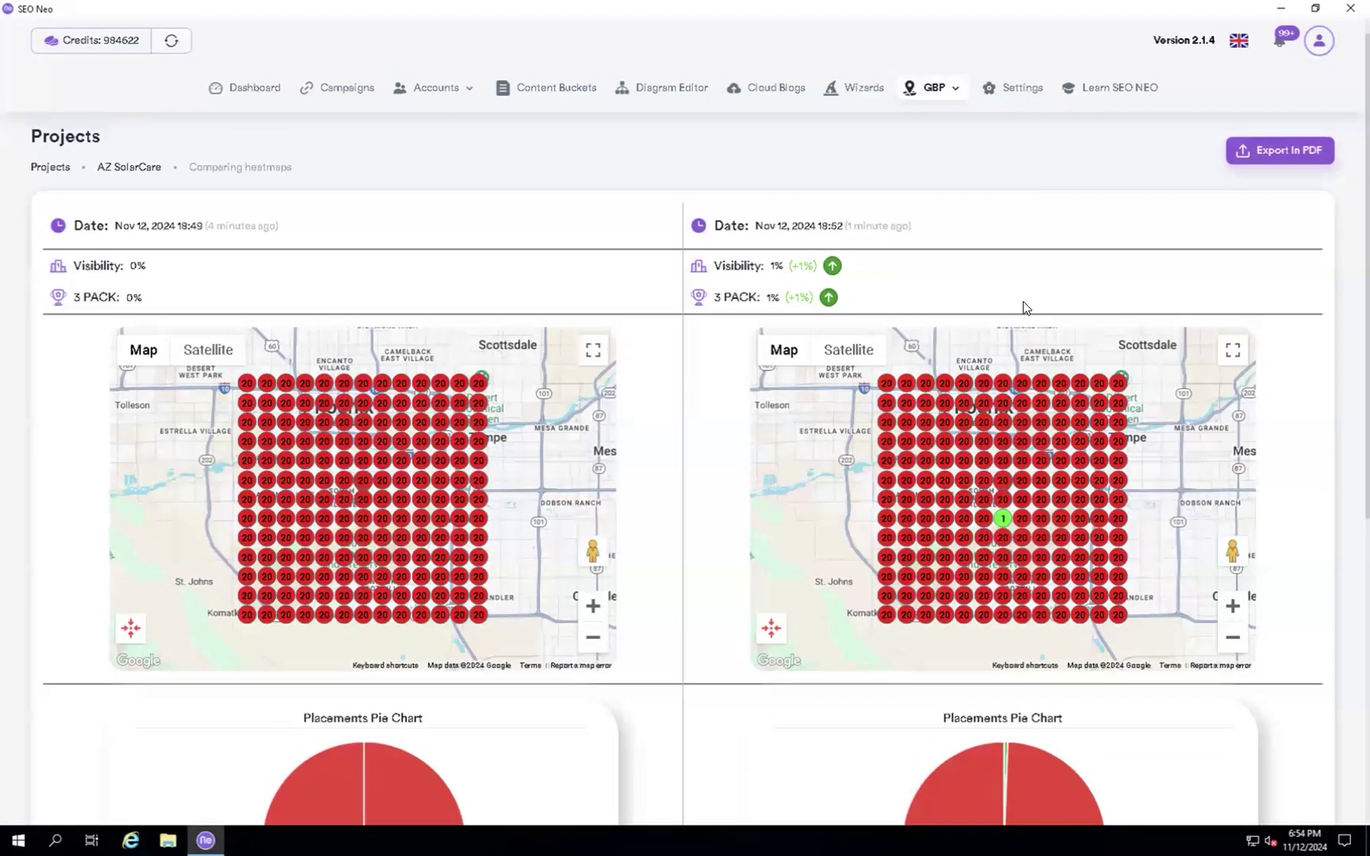
scroll(1010, 296, down, 1)
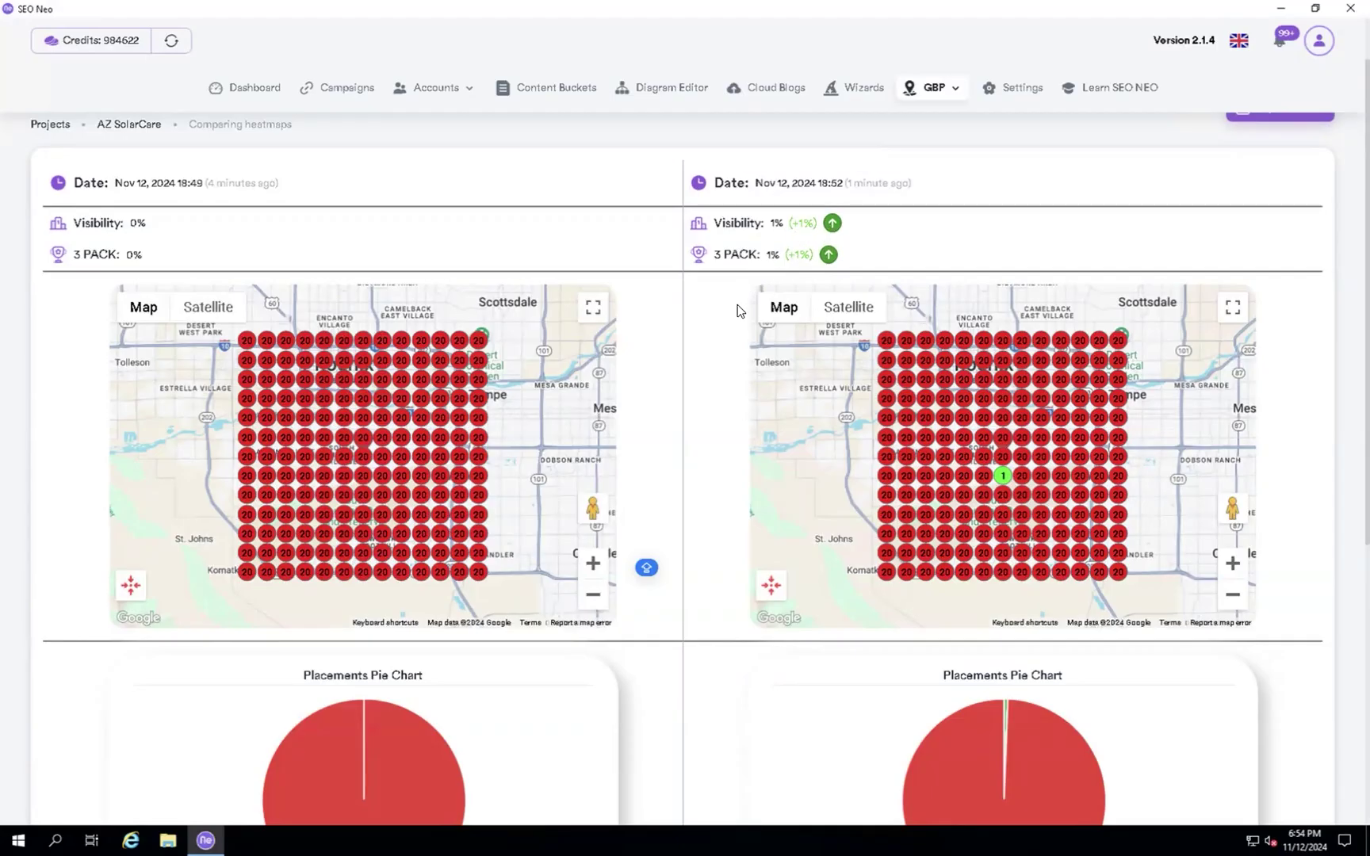
scroll(731, 427, down, 5)
mouse_move(977, 358)
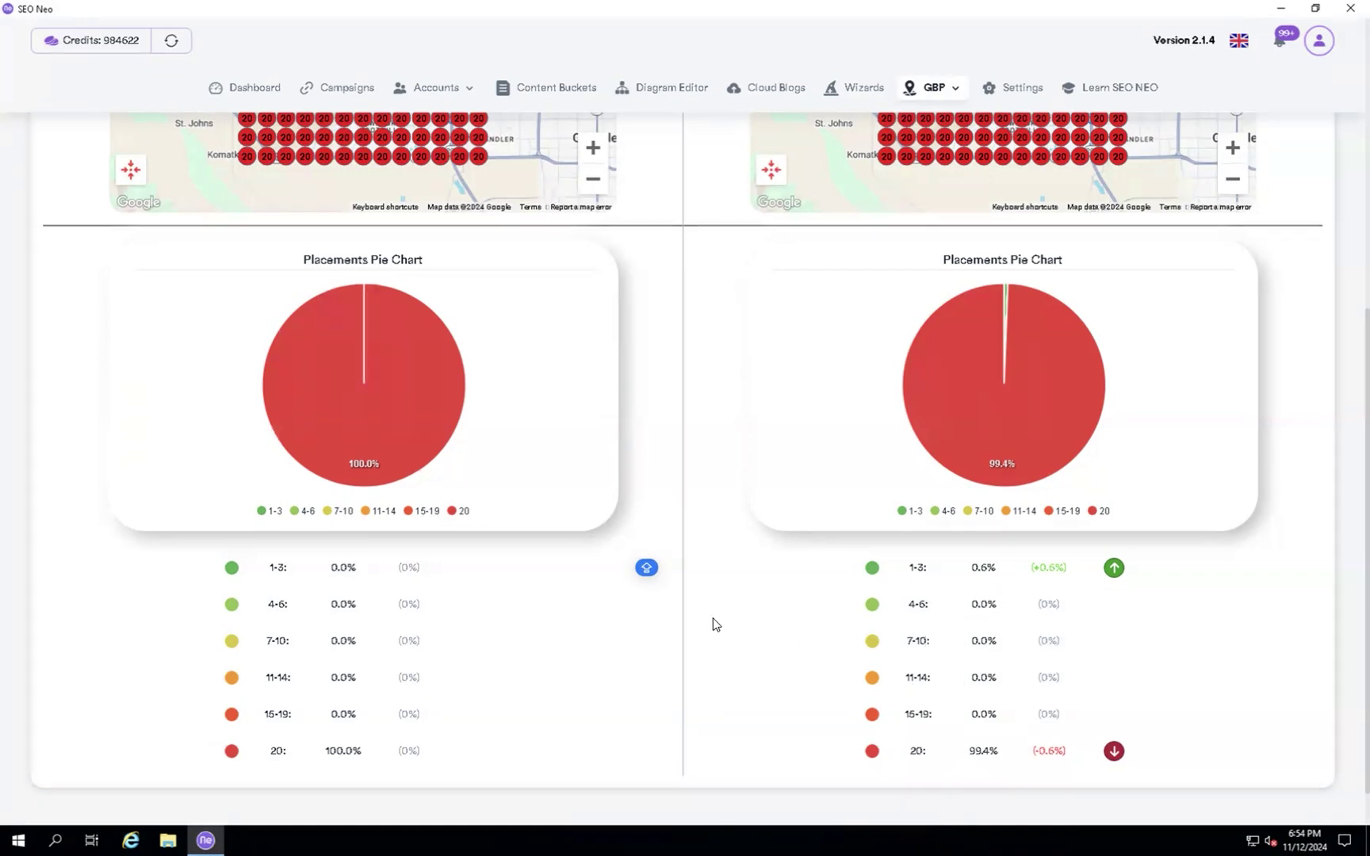
scroll(712, 588, up, 5)
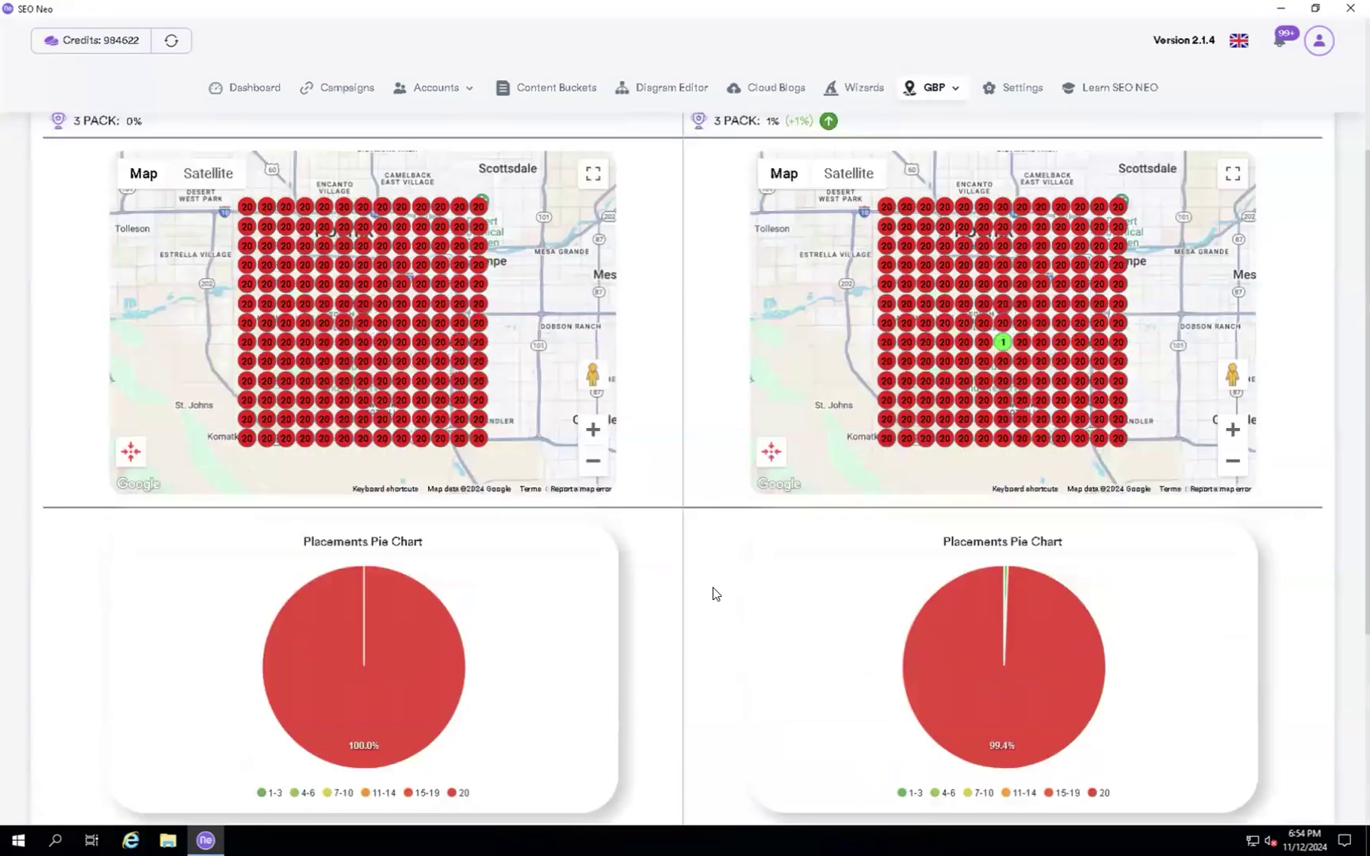
scroll(320, 283, up, 2)
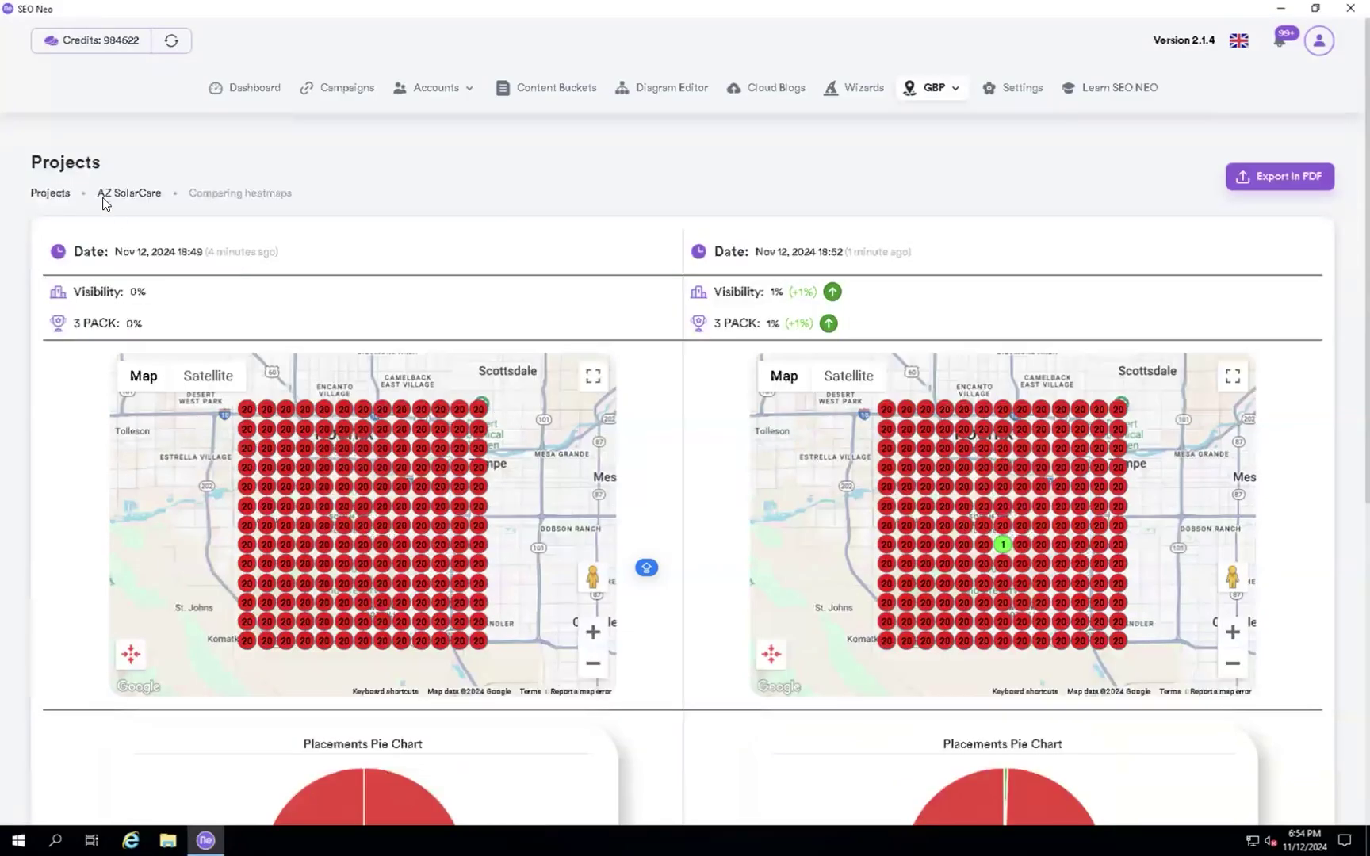
Review the details and placements chart of the latest Solar Panel Repair heatmap and return to the AZ SolarCare project.
click(118, 195)
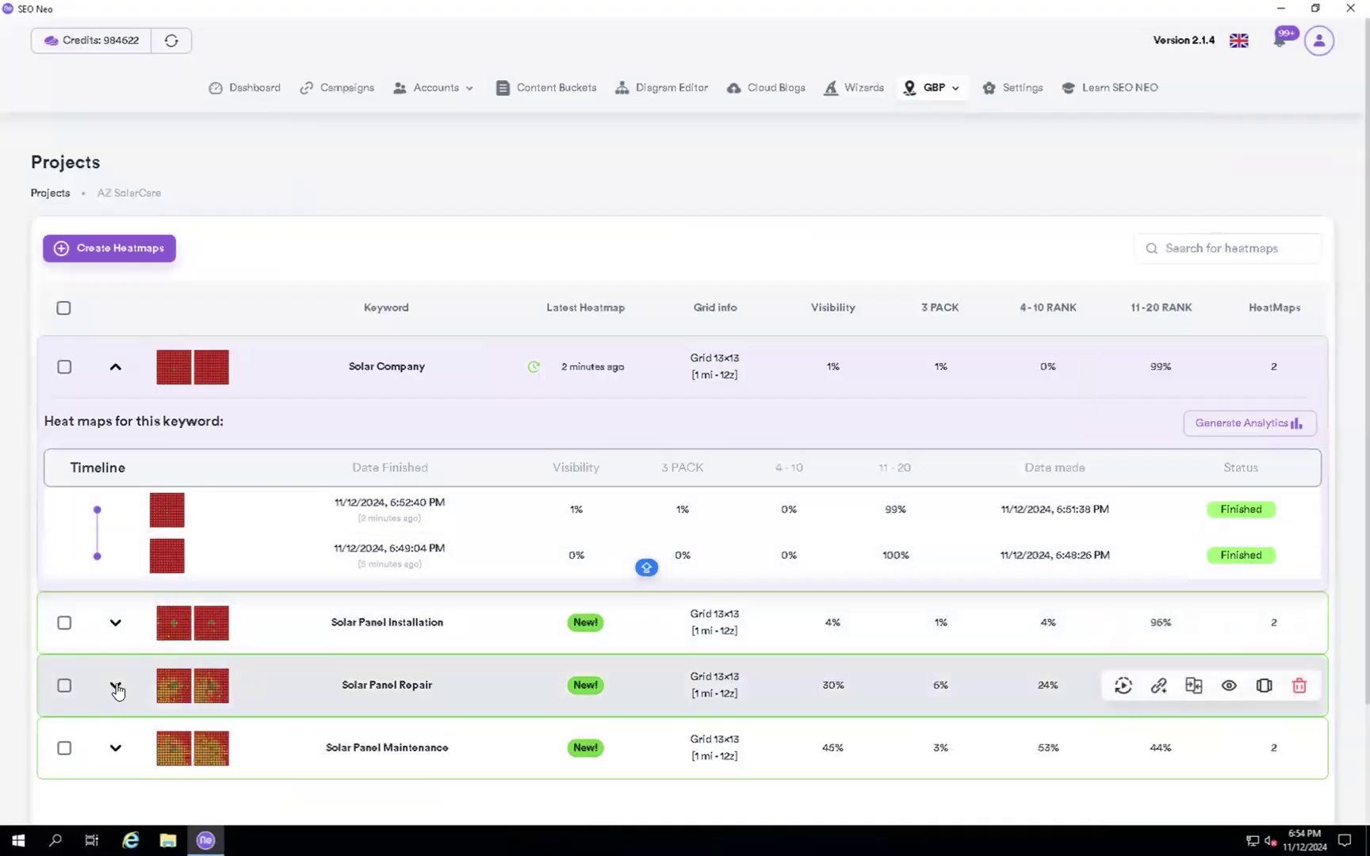
click(115, 686)
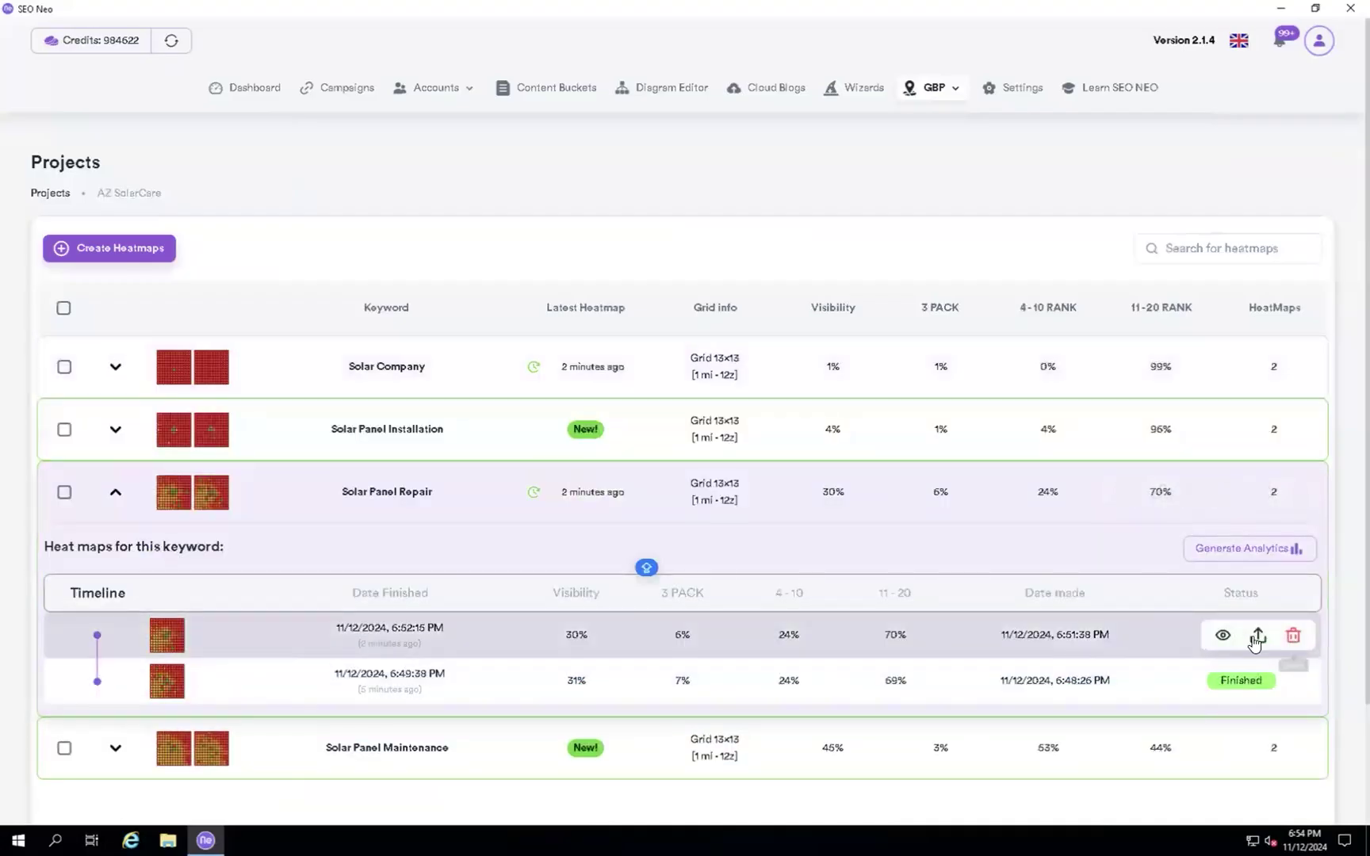
click(1222, 637)
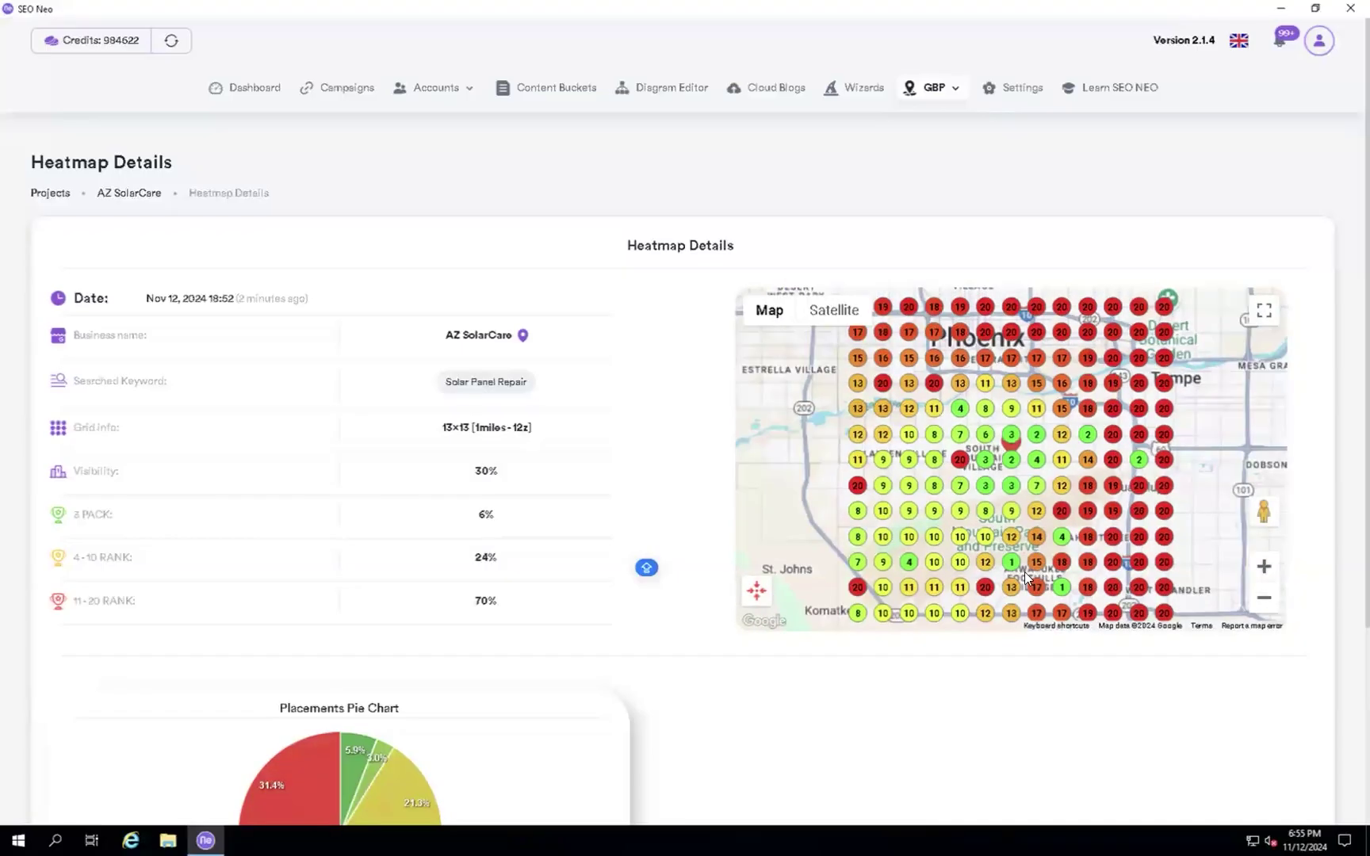
scroll(713, 620, down, 1)
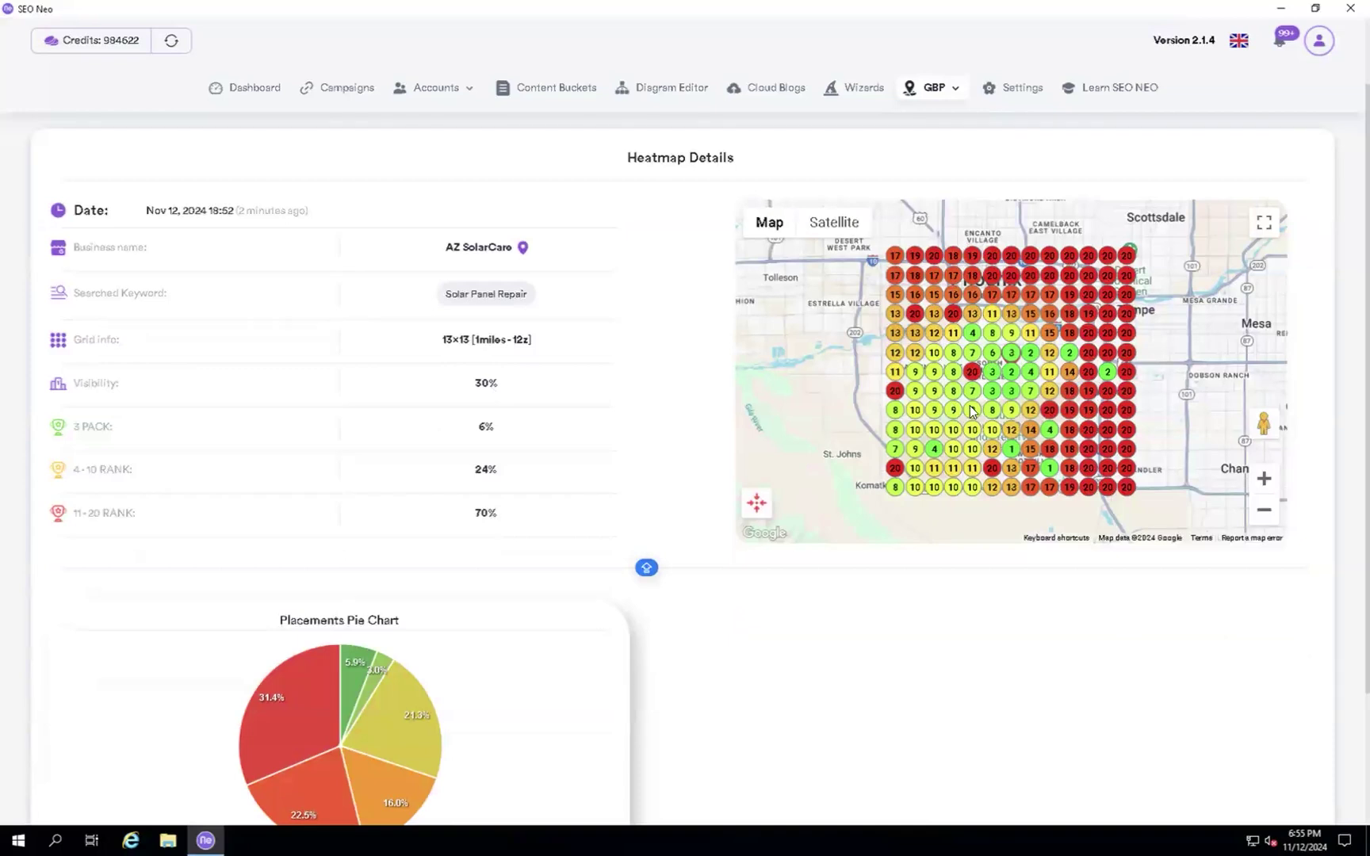
scroll(733, 645, down, 2)
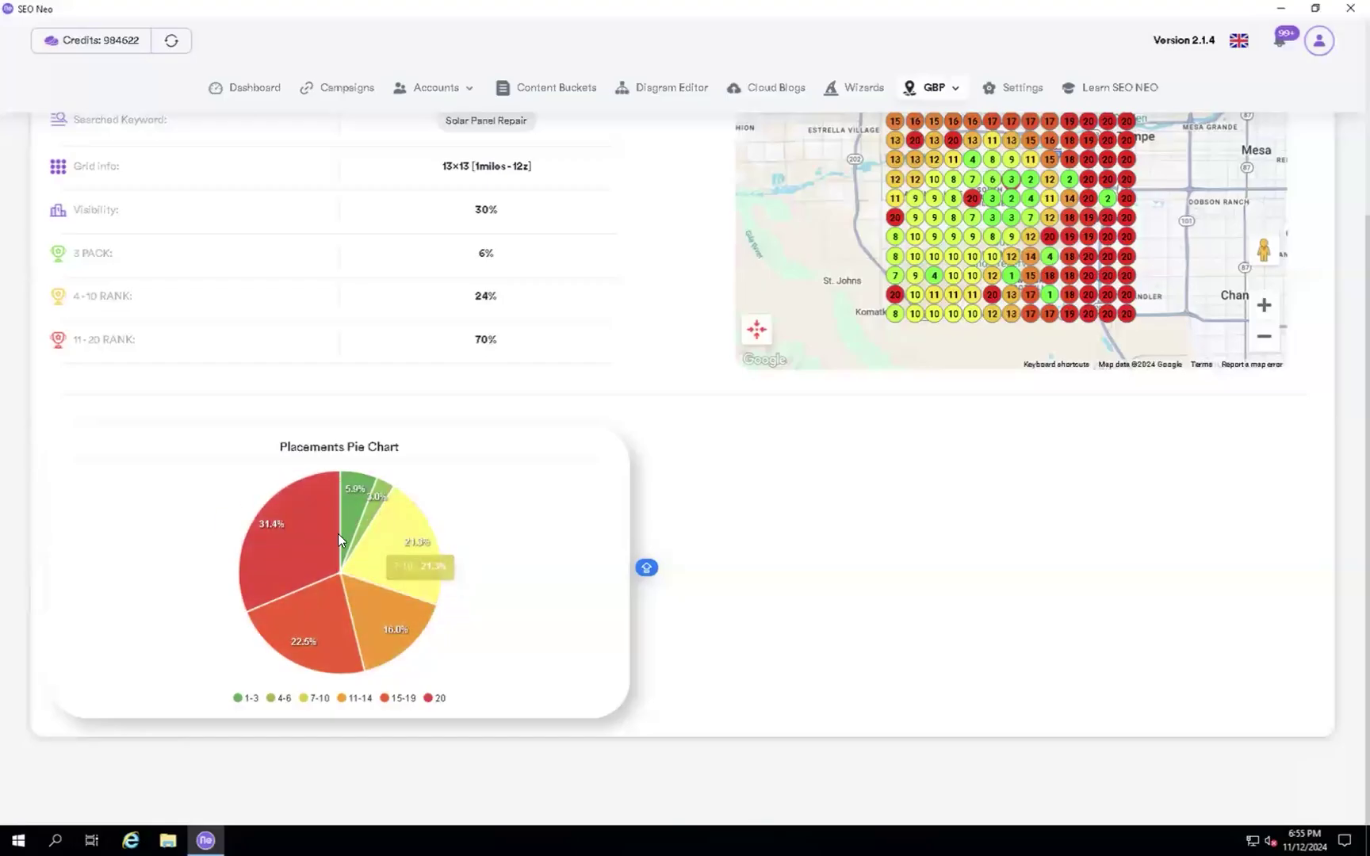
scroll(697, 465, up, 3)
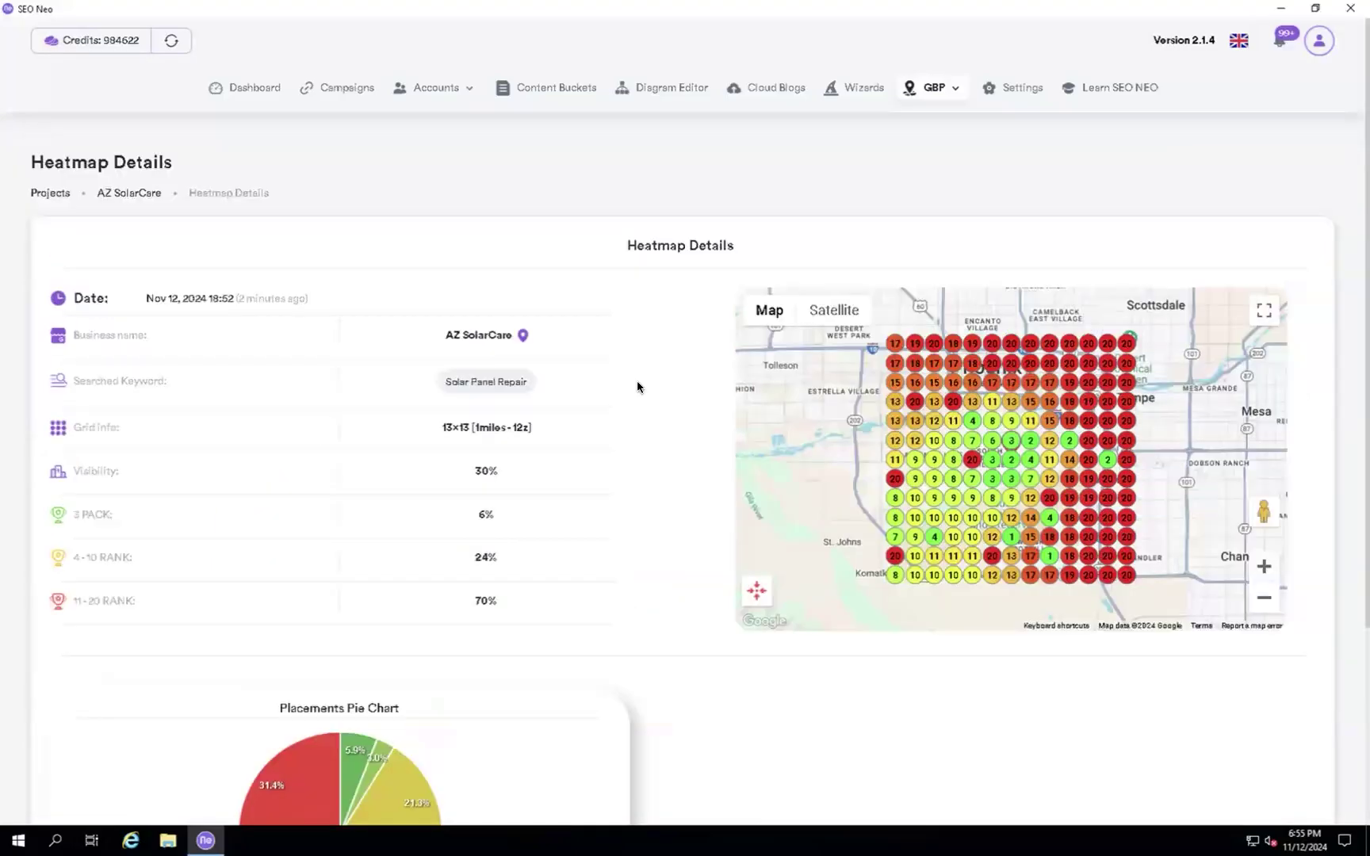
click(111, 193)
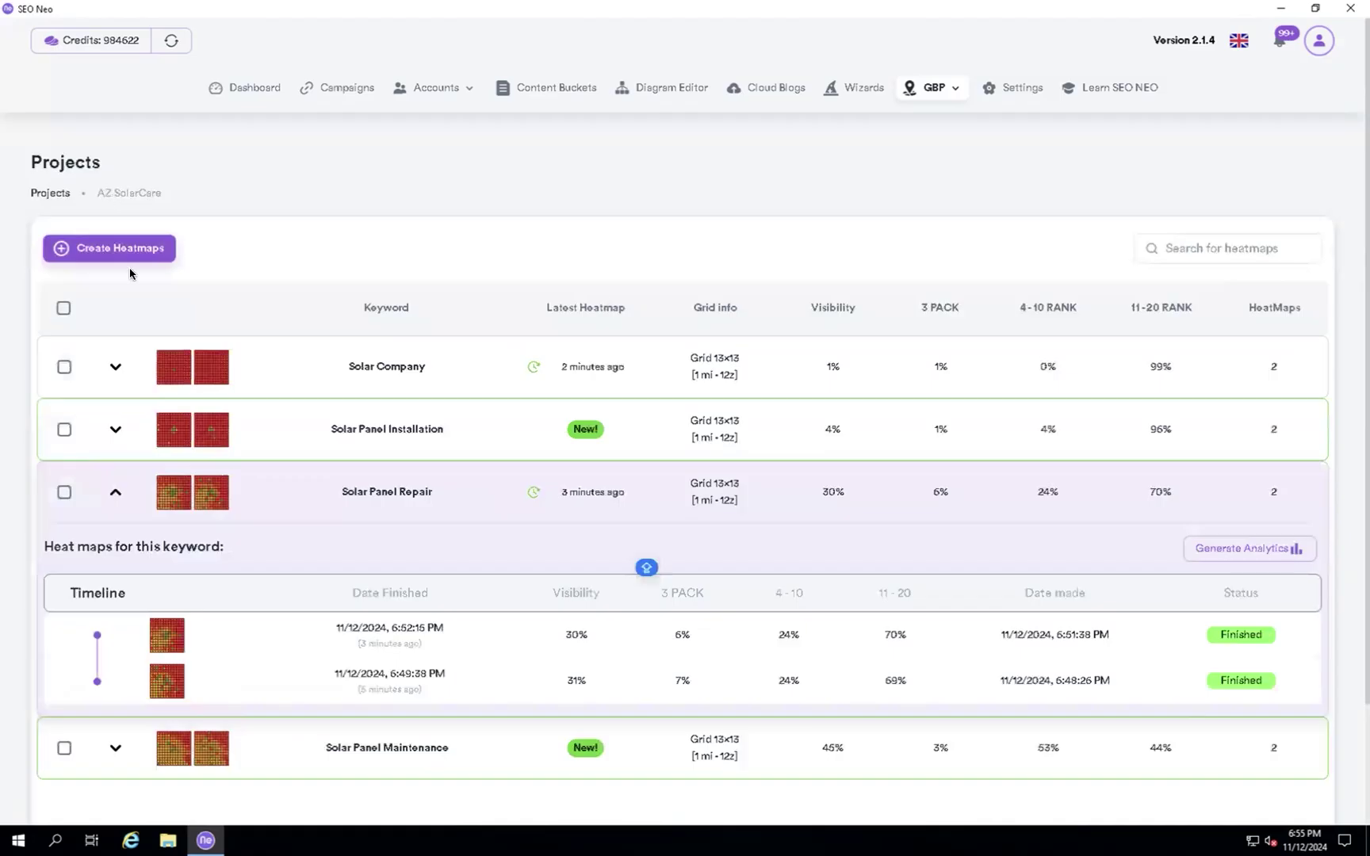
Check the heatmap timelines of the Solar Panel Installation and Solar Panel Maintenance keywords.
click(115, 491)
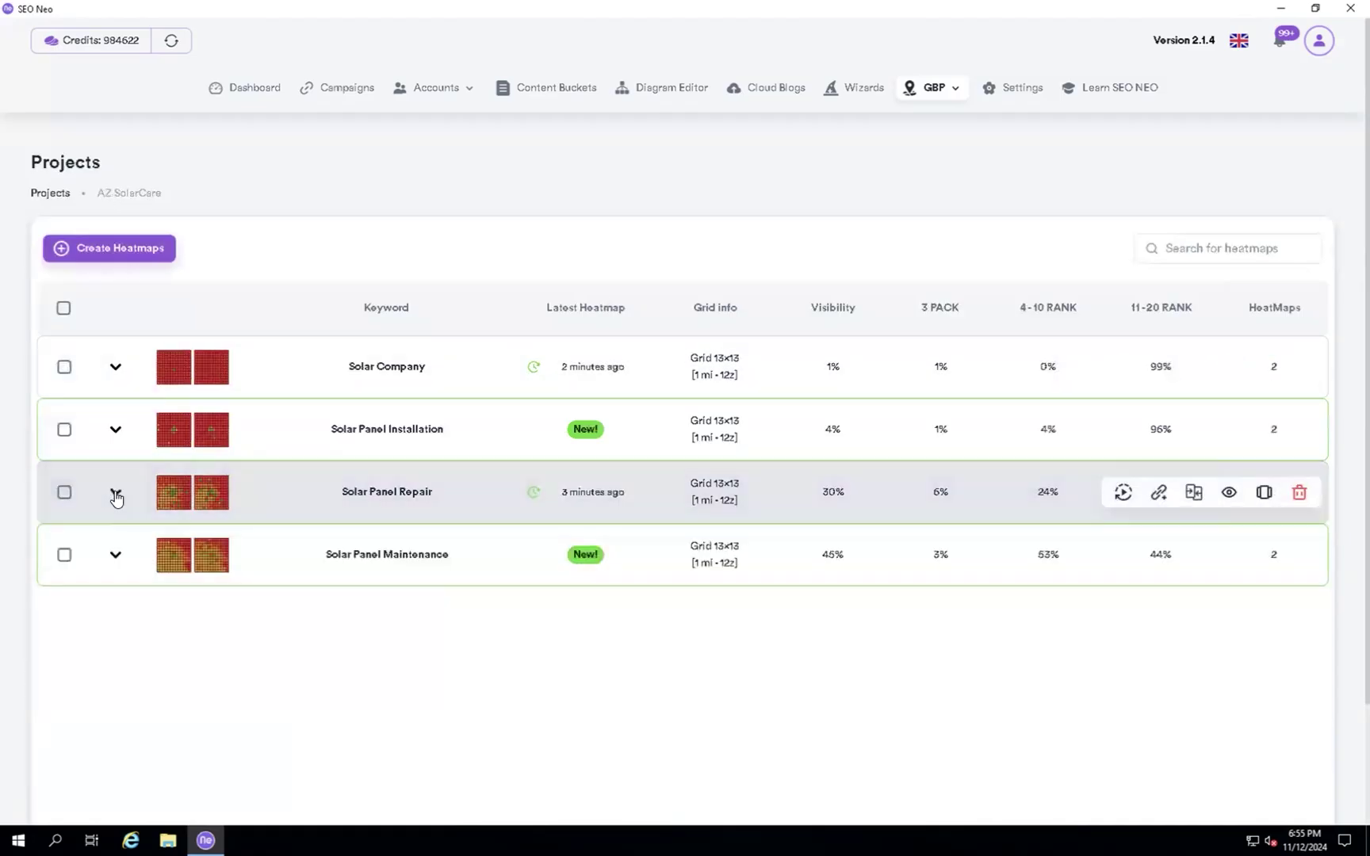
click(114, 430)
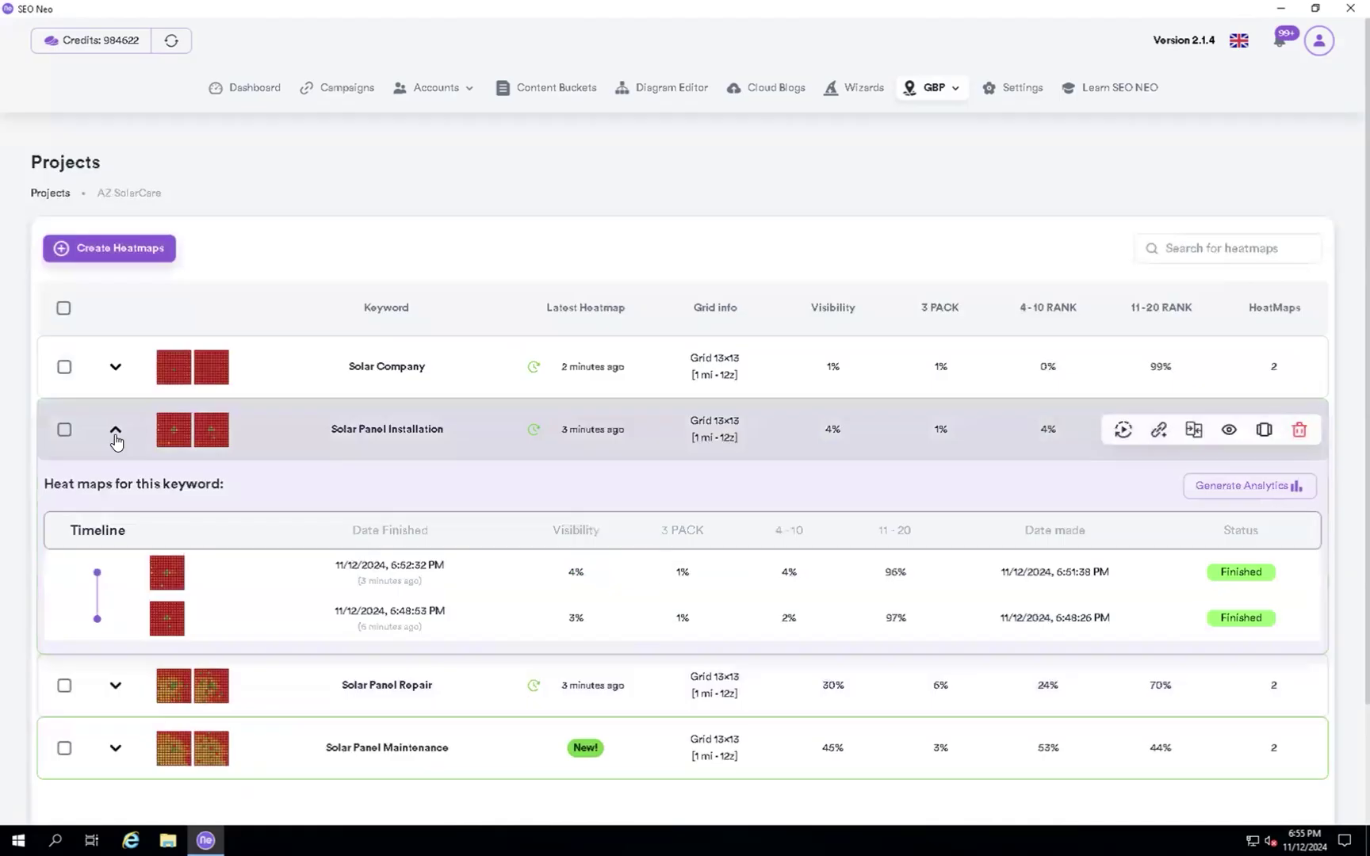
click(115, 434)
click(115, 556)
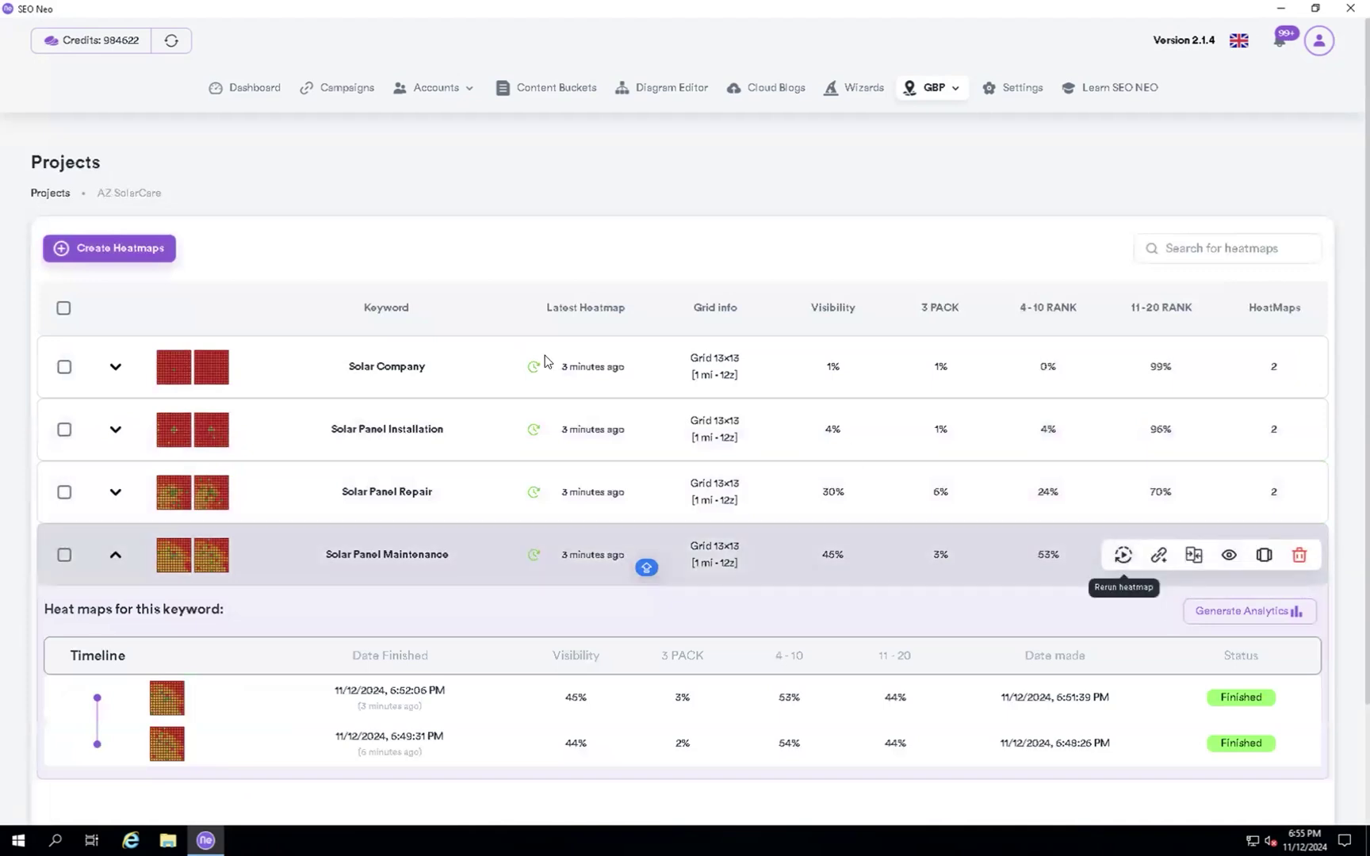
Select all four keywords, clear the selection again, and collapse the Solar Panel Maintenance timeline.
click(65, 309)
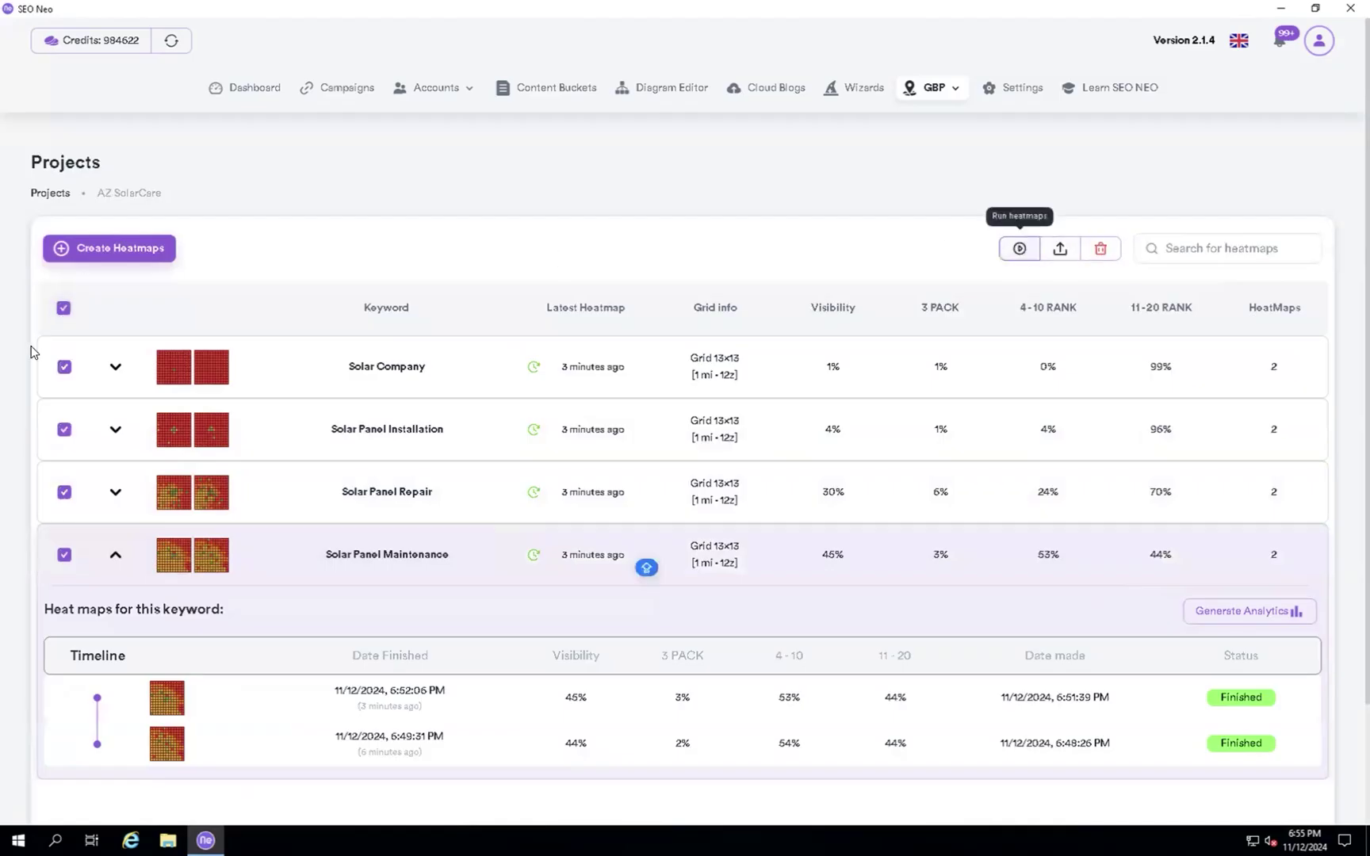
click(63, 308)
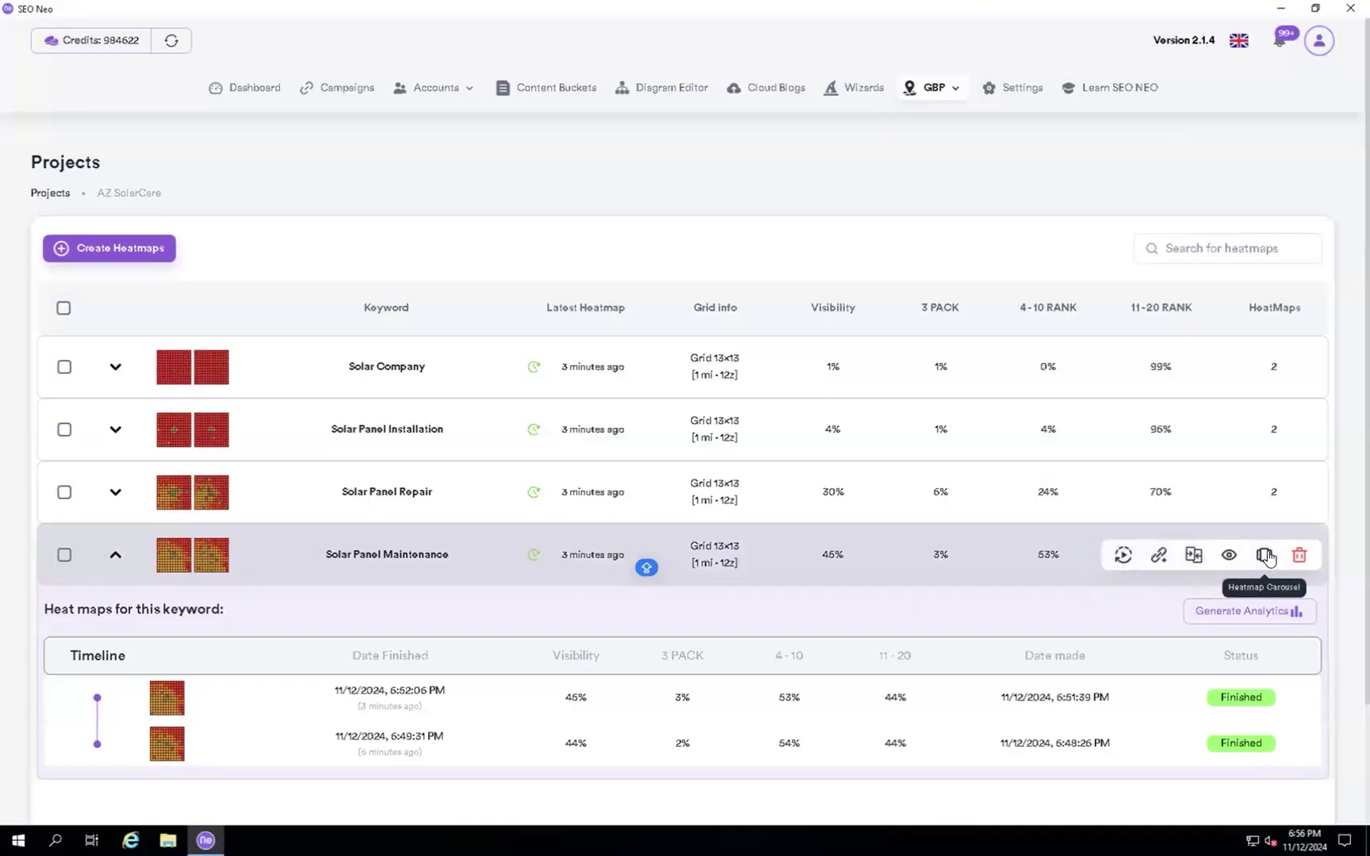
scroll(1028, 675, down, 2)
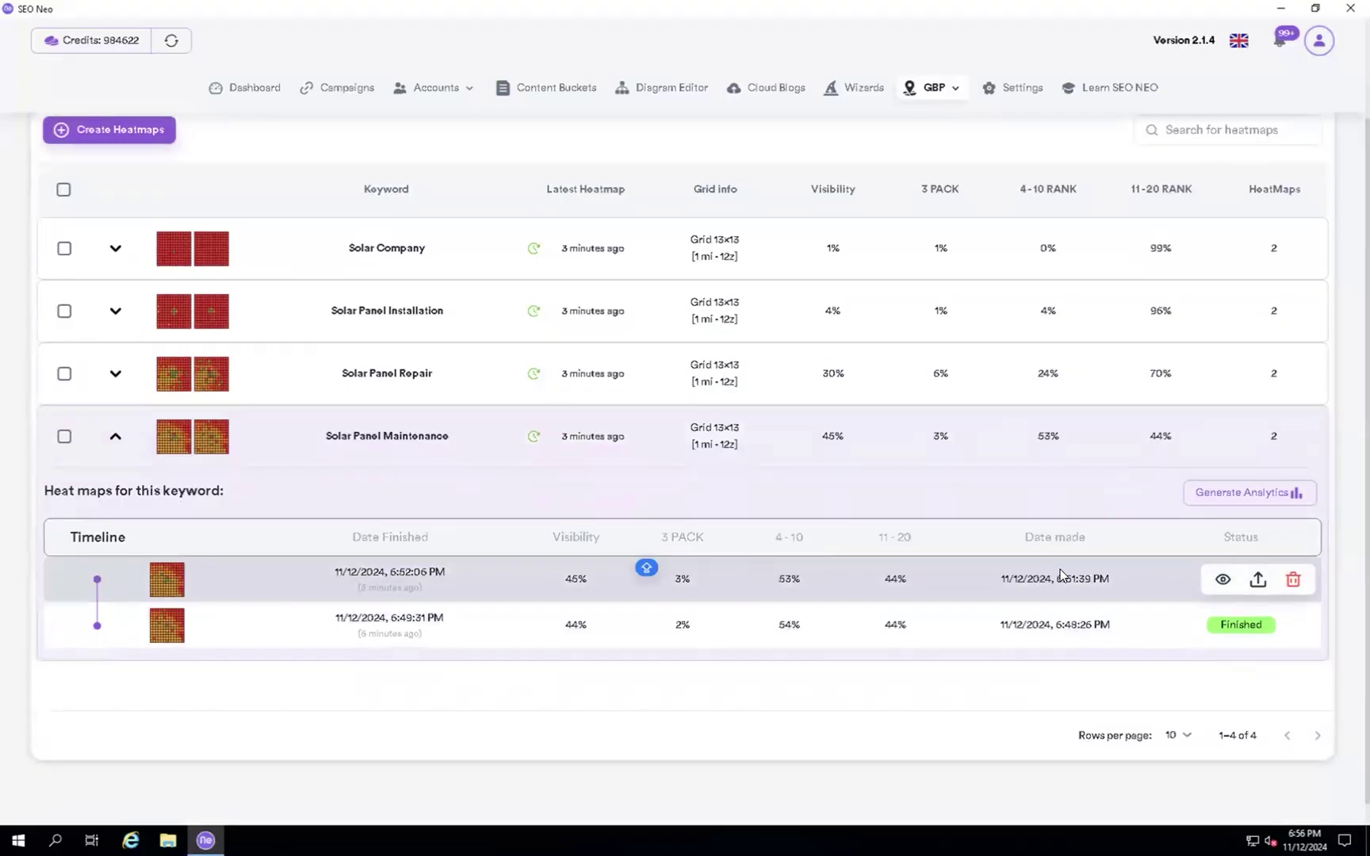
click(115, 435)
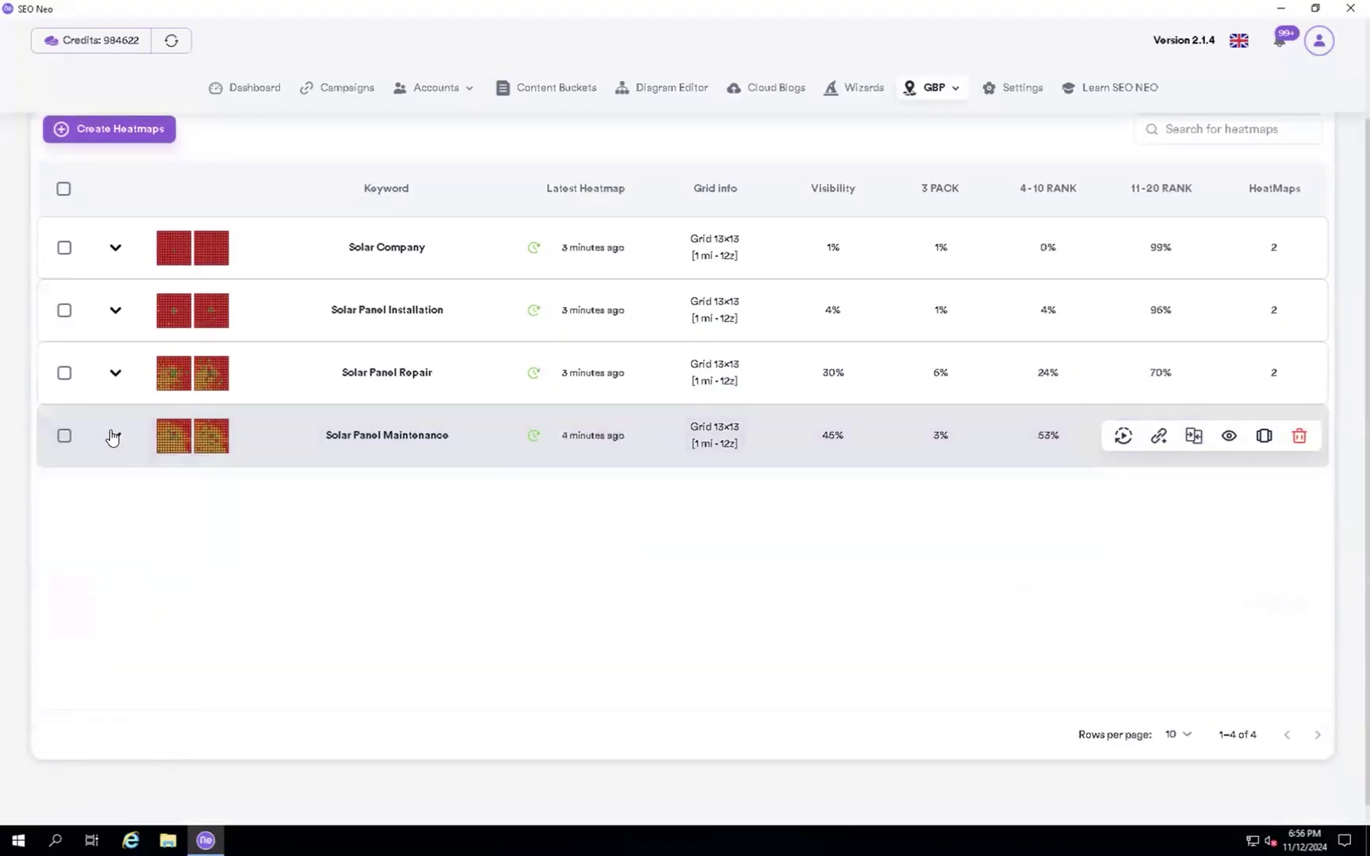
scroll(111, 437, up, 2)
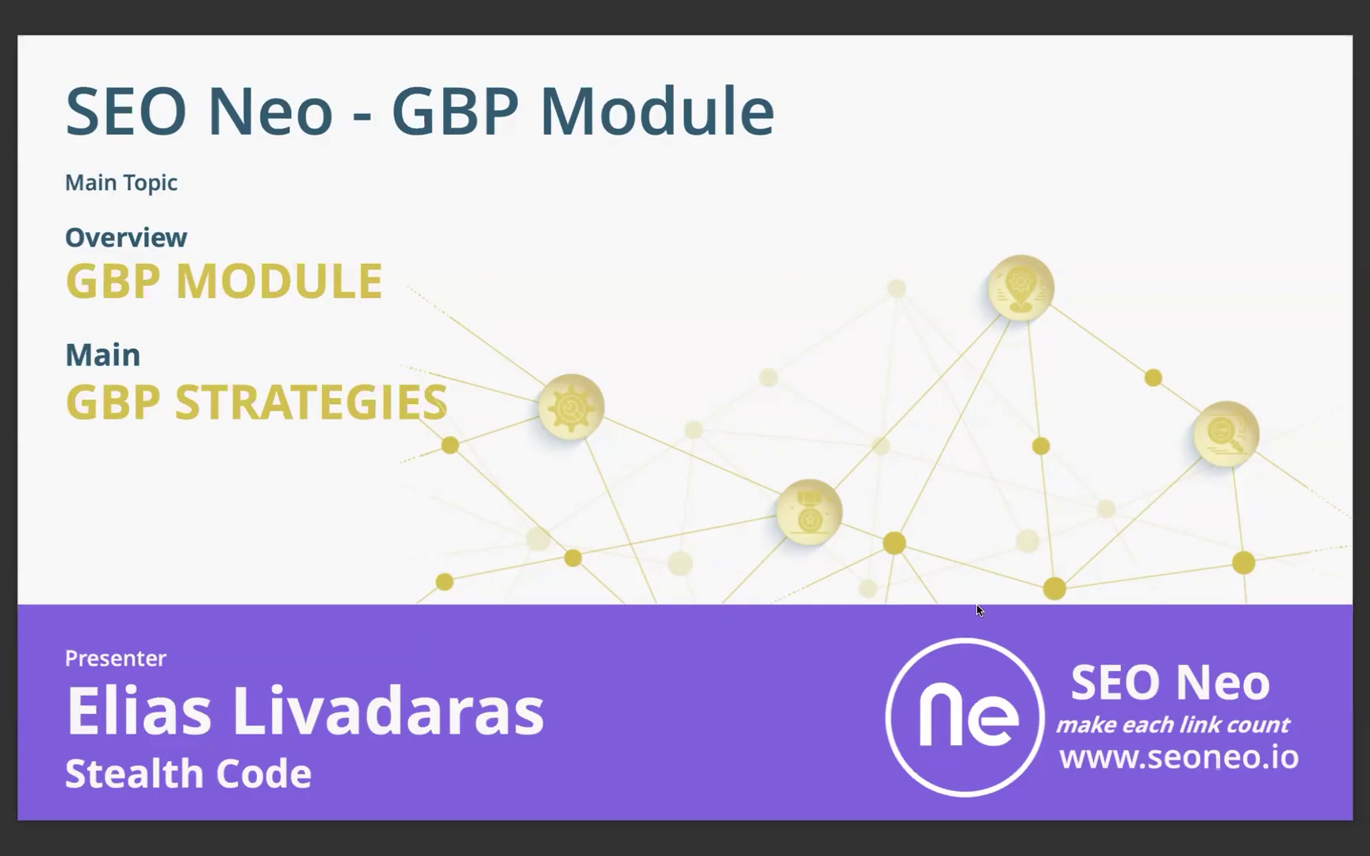
key(Right)
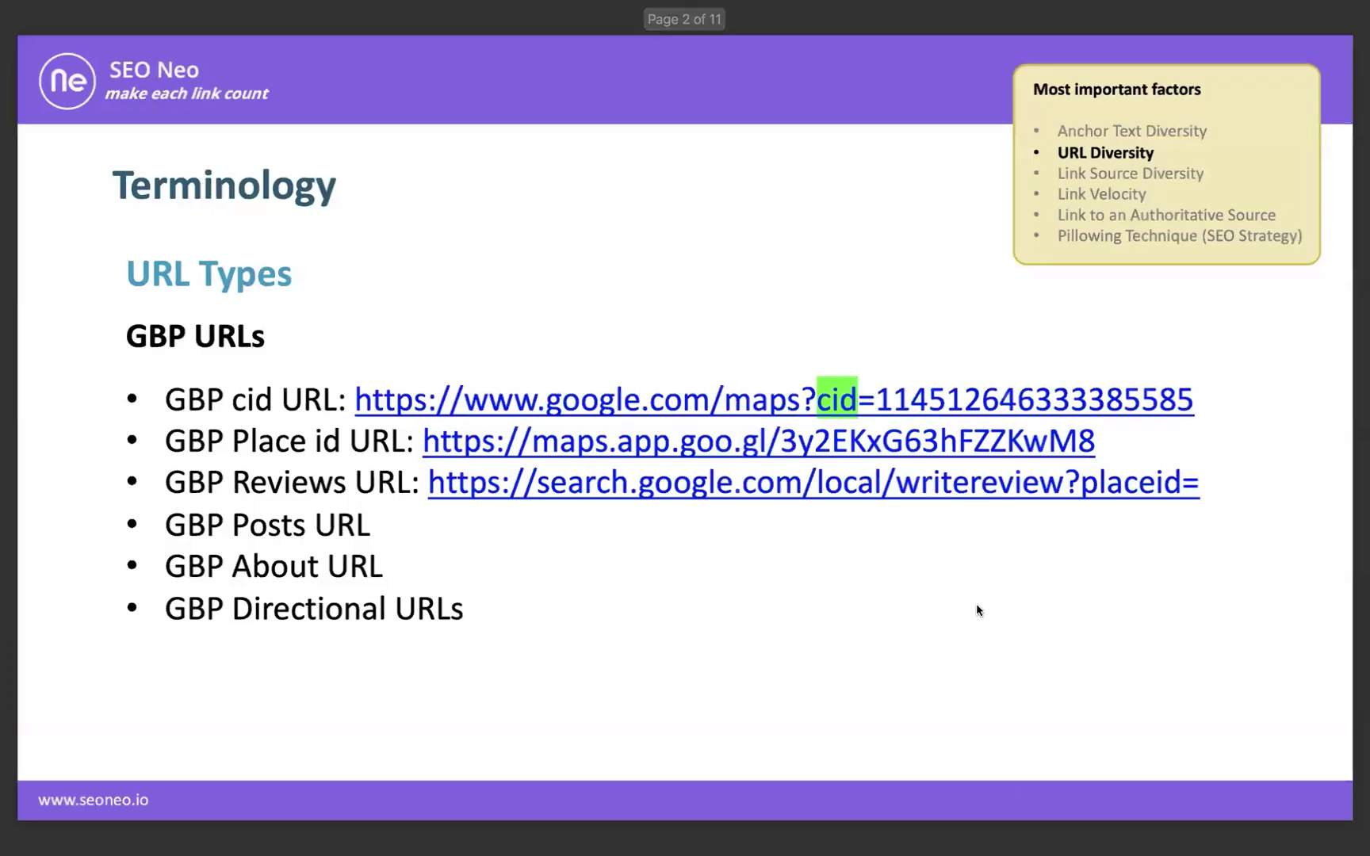
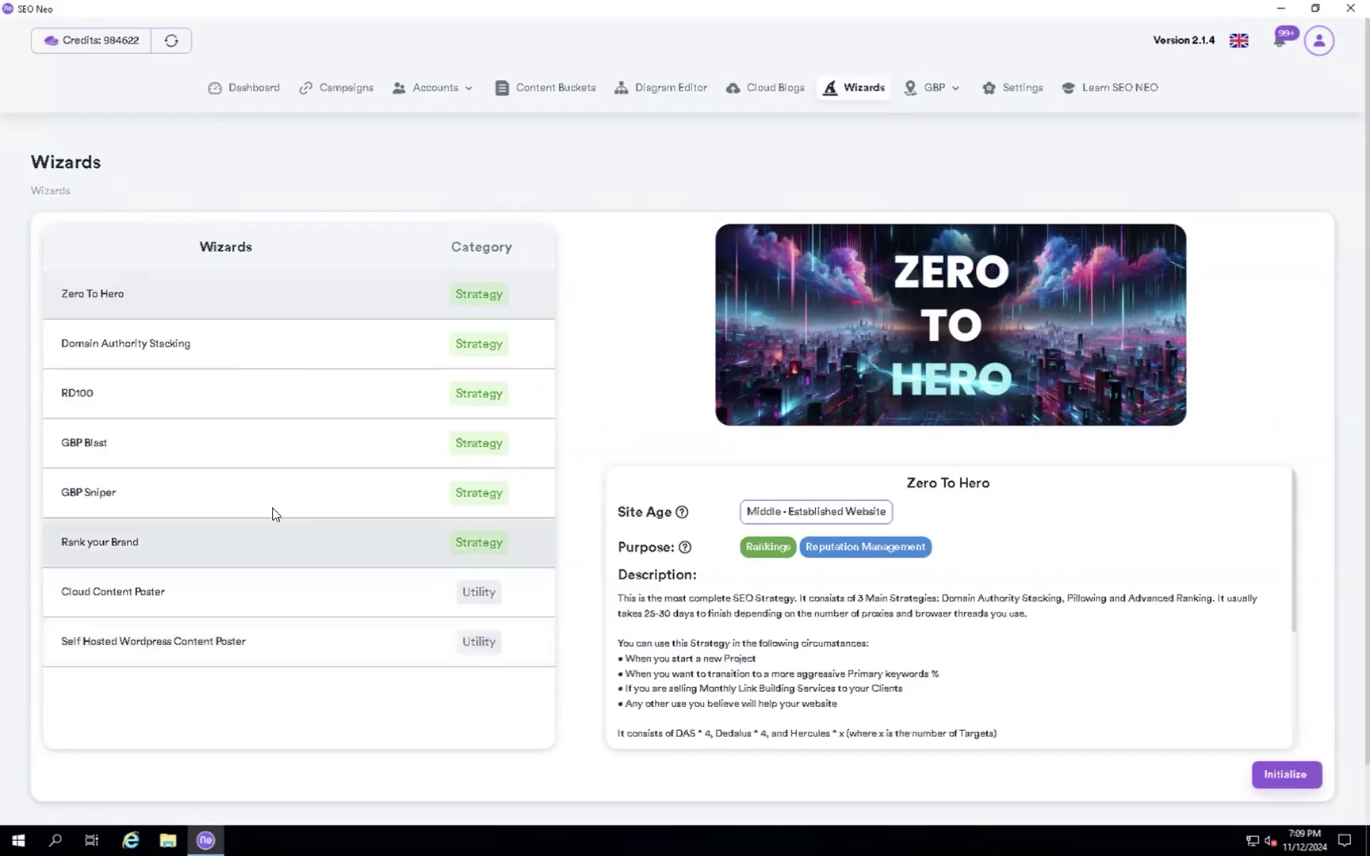
Initialize the GBP Blast wizard and choose the AZ SolarCare project with its Solar Company heatmap for directional URLs.
click(174, 445)
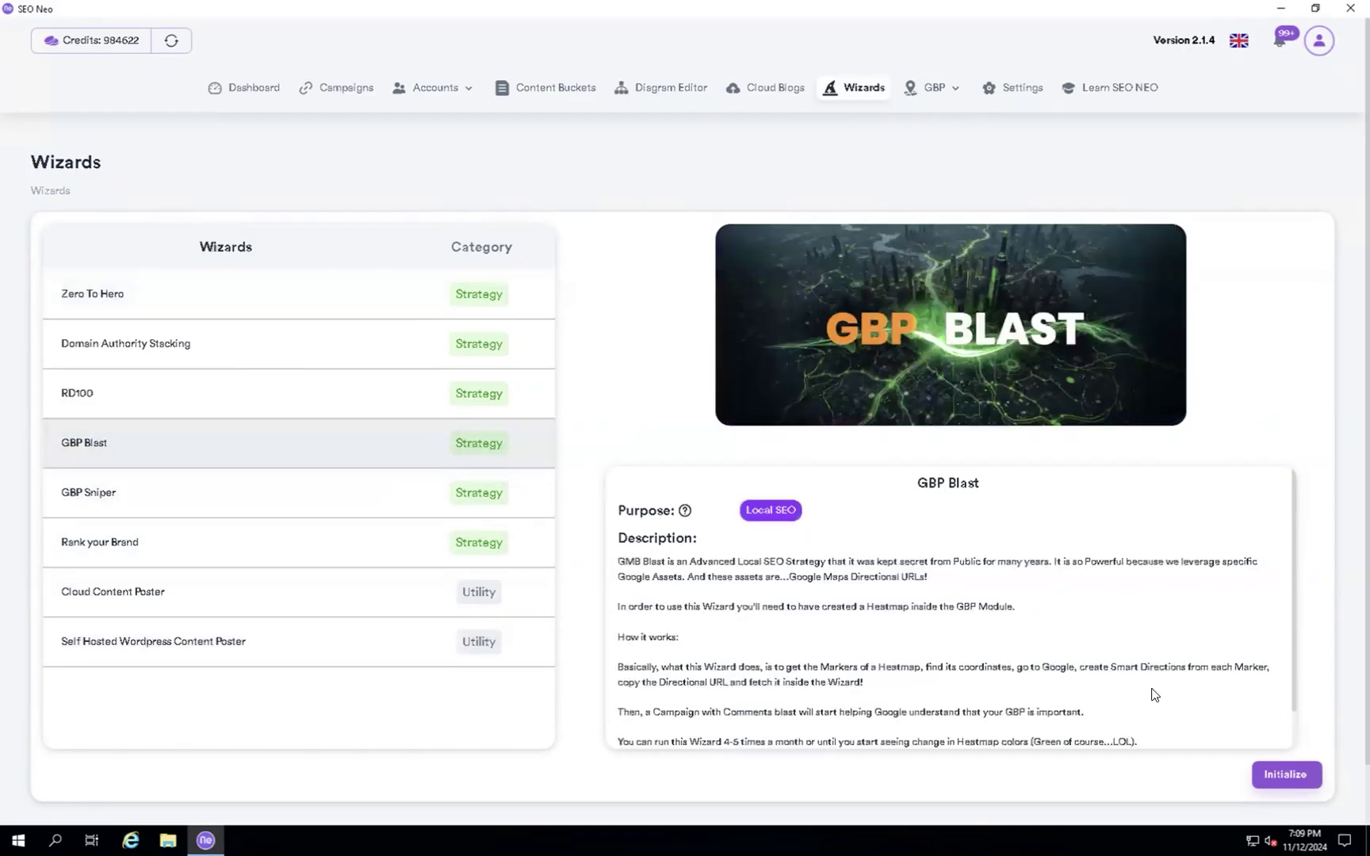
click(1287, 776)
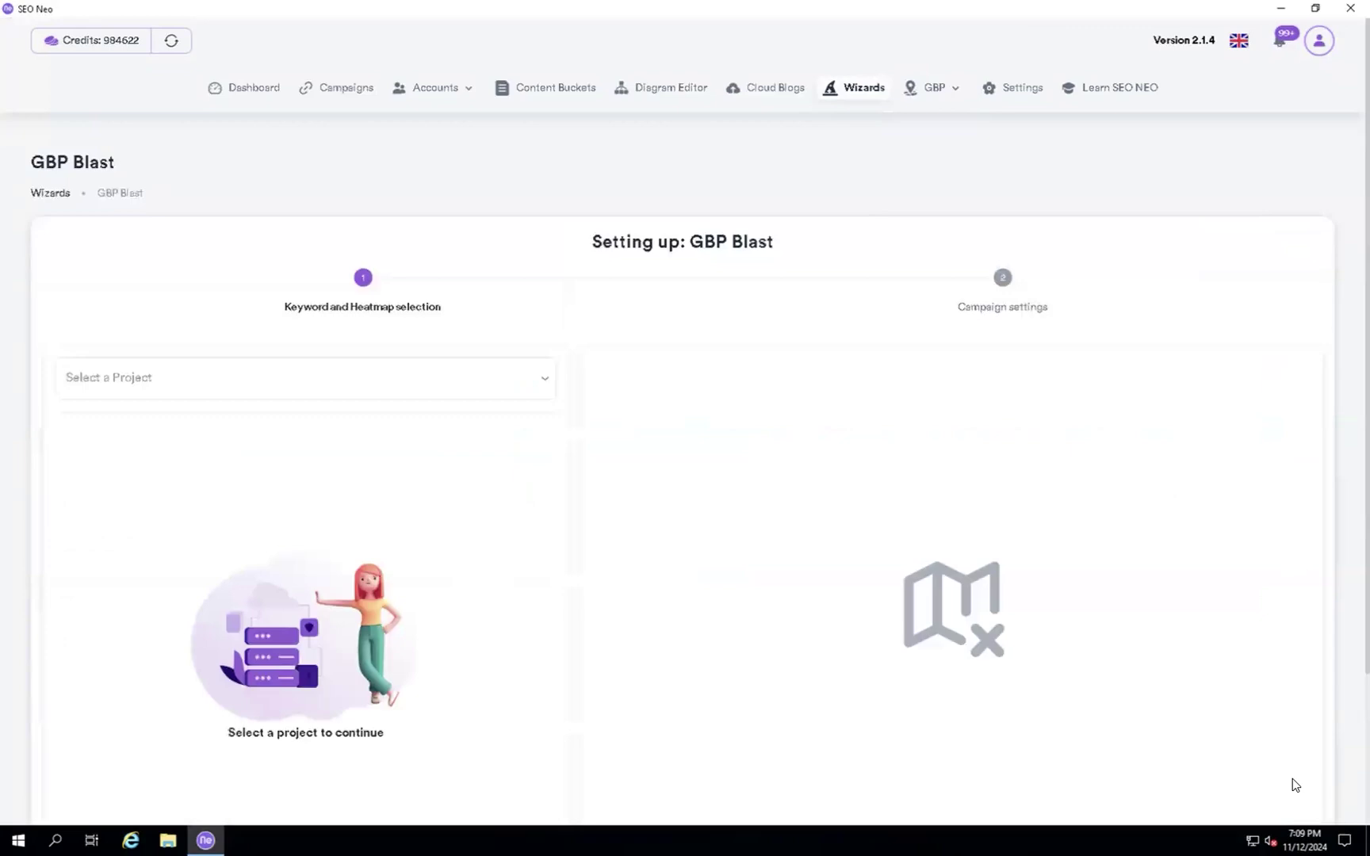
click(535, 385)
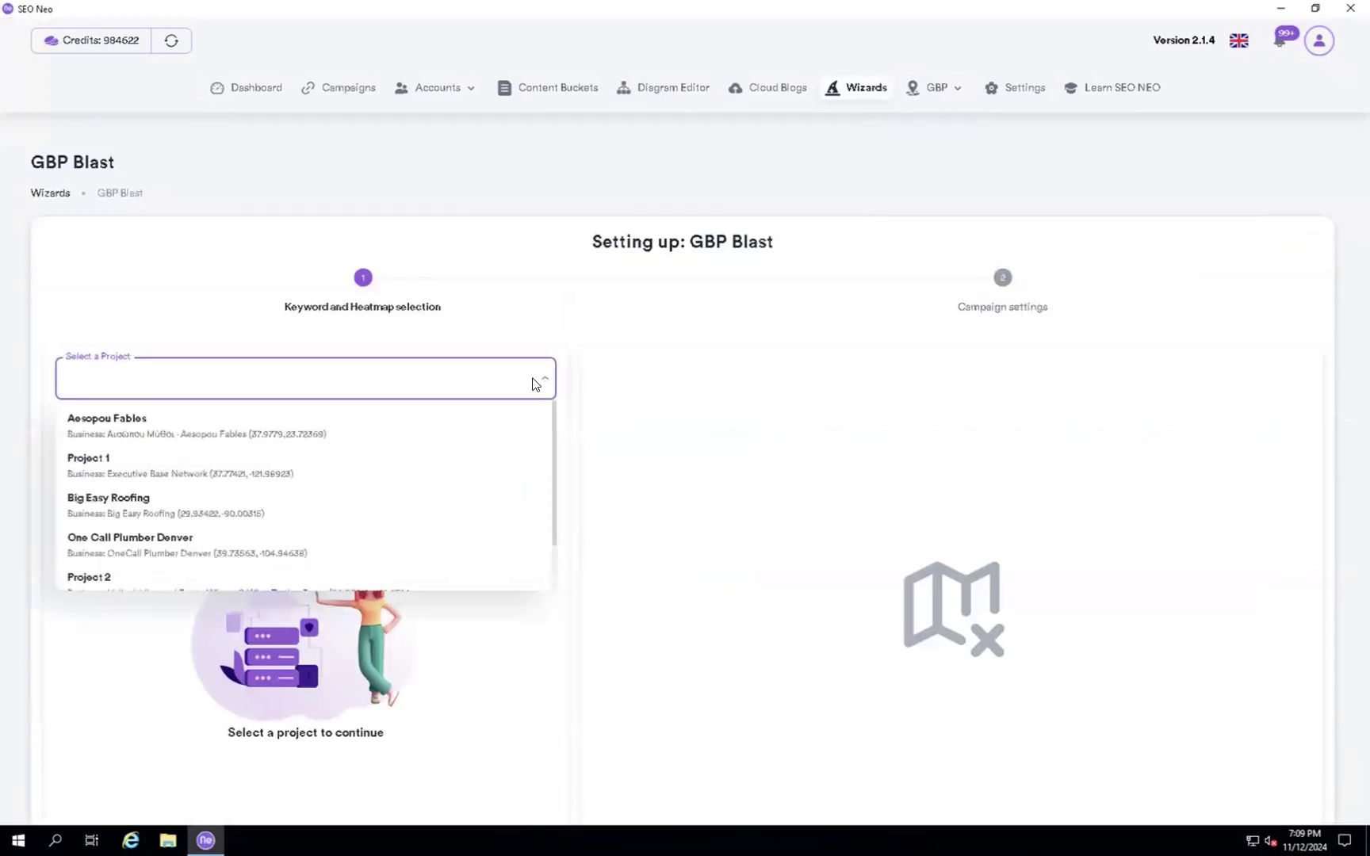
scroll(449, 475, down, 2)
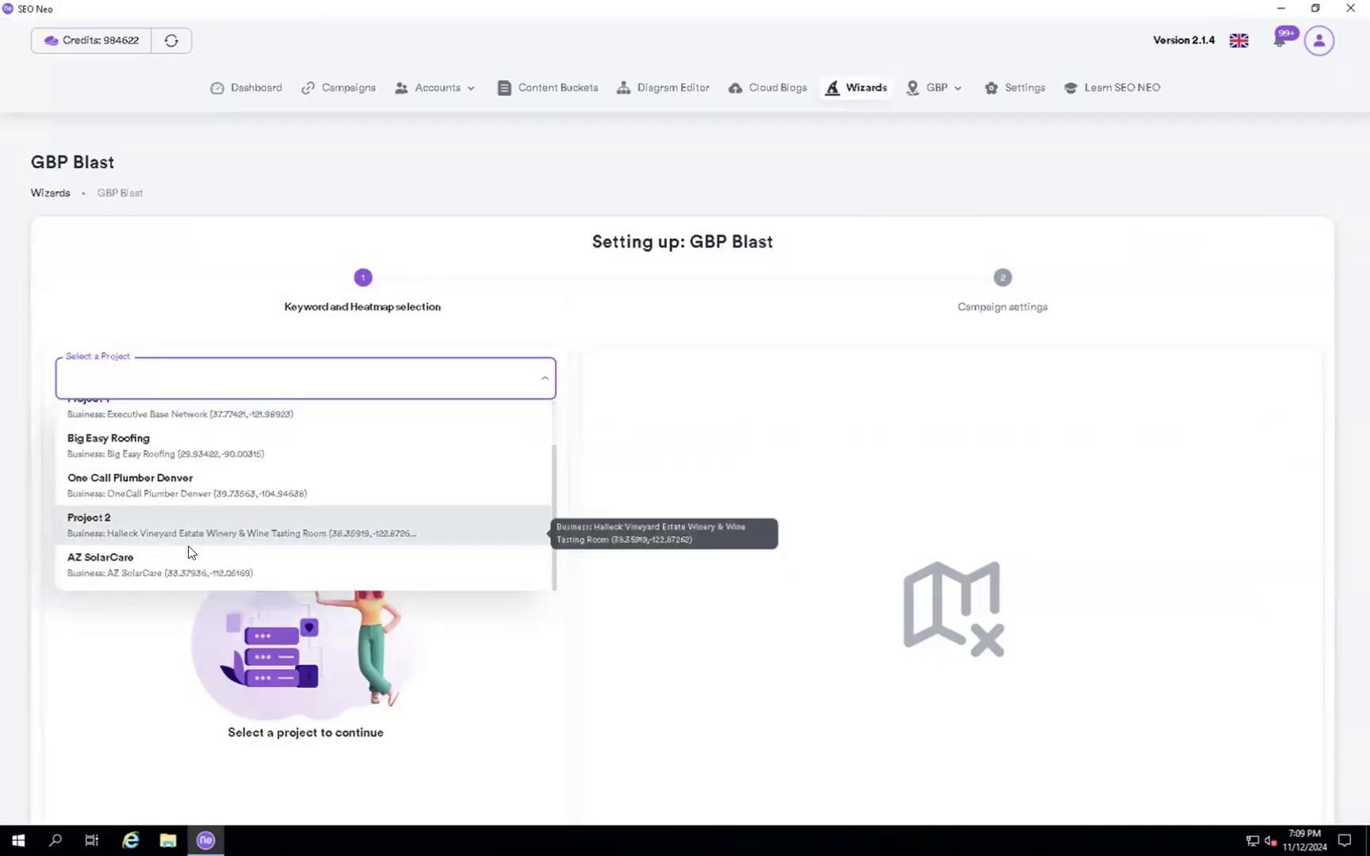
click(127, 564)
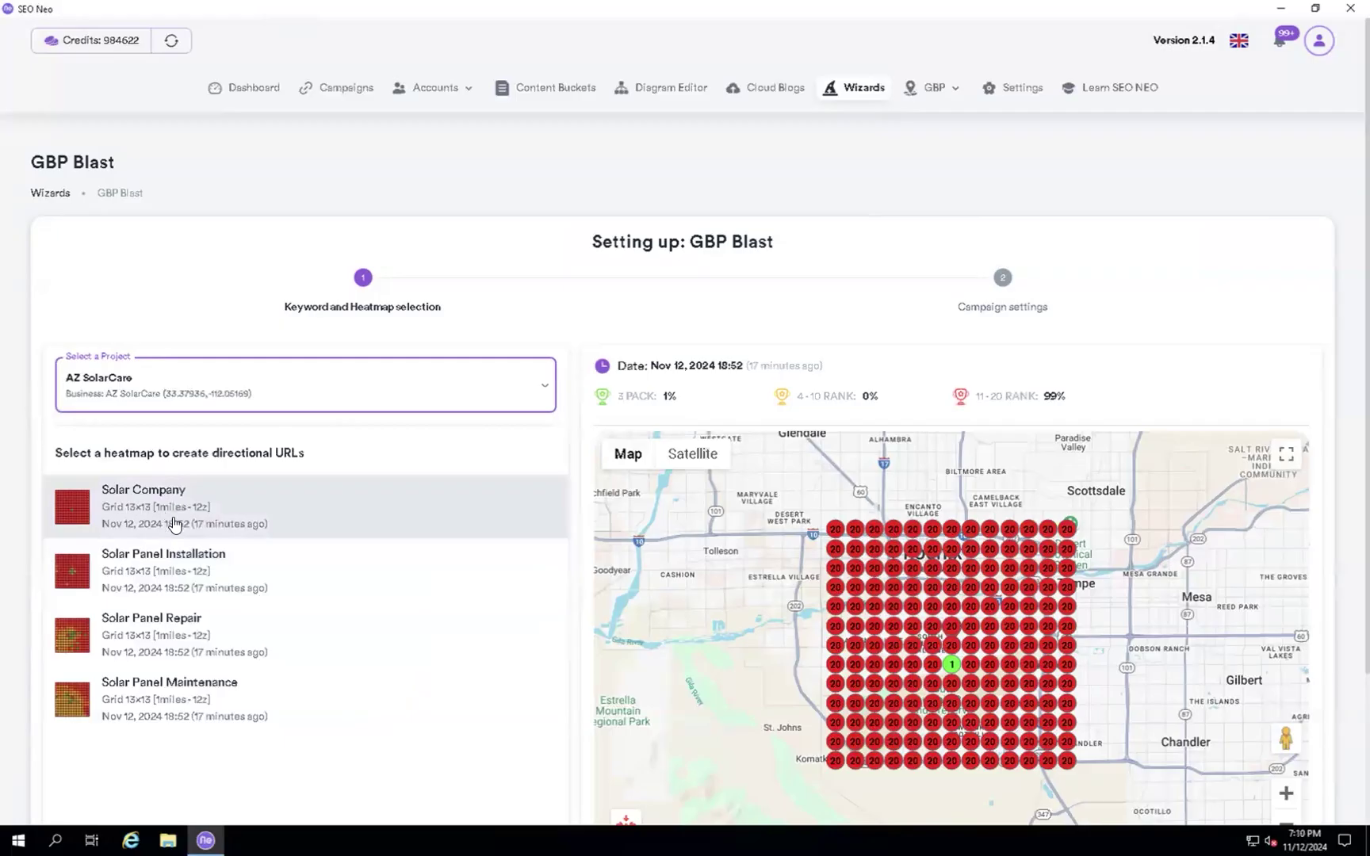
click(331, 513)
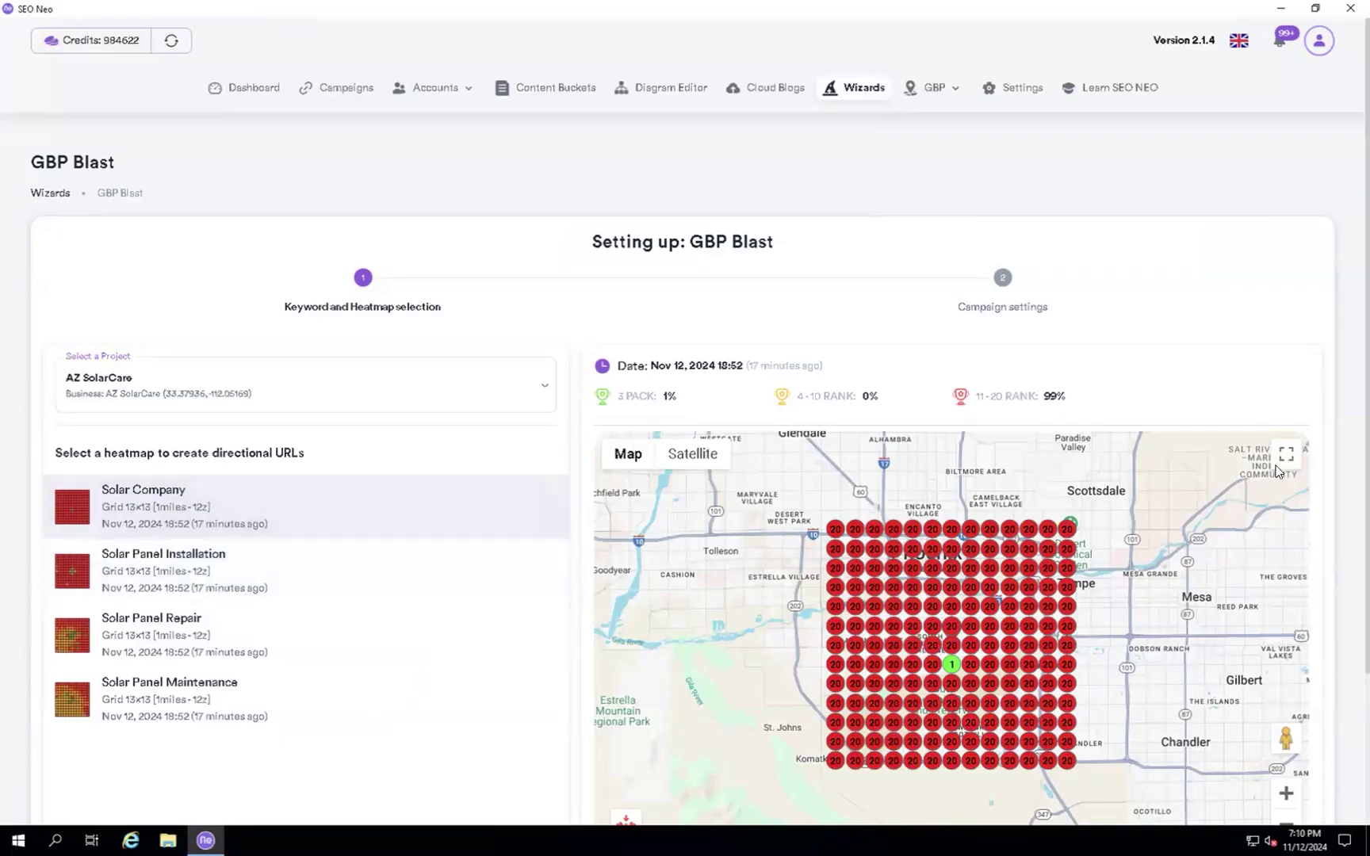
Continue the GBP Blast setup to the campaign settings and select the non-default account template.
scroll(1333, 536, down, 3)
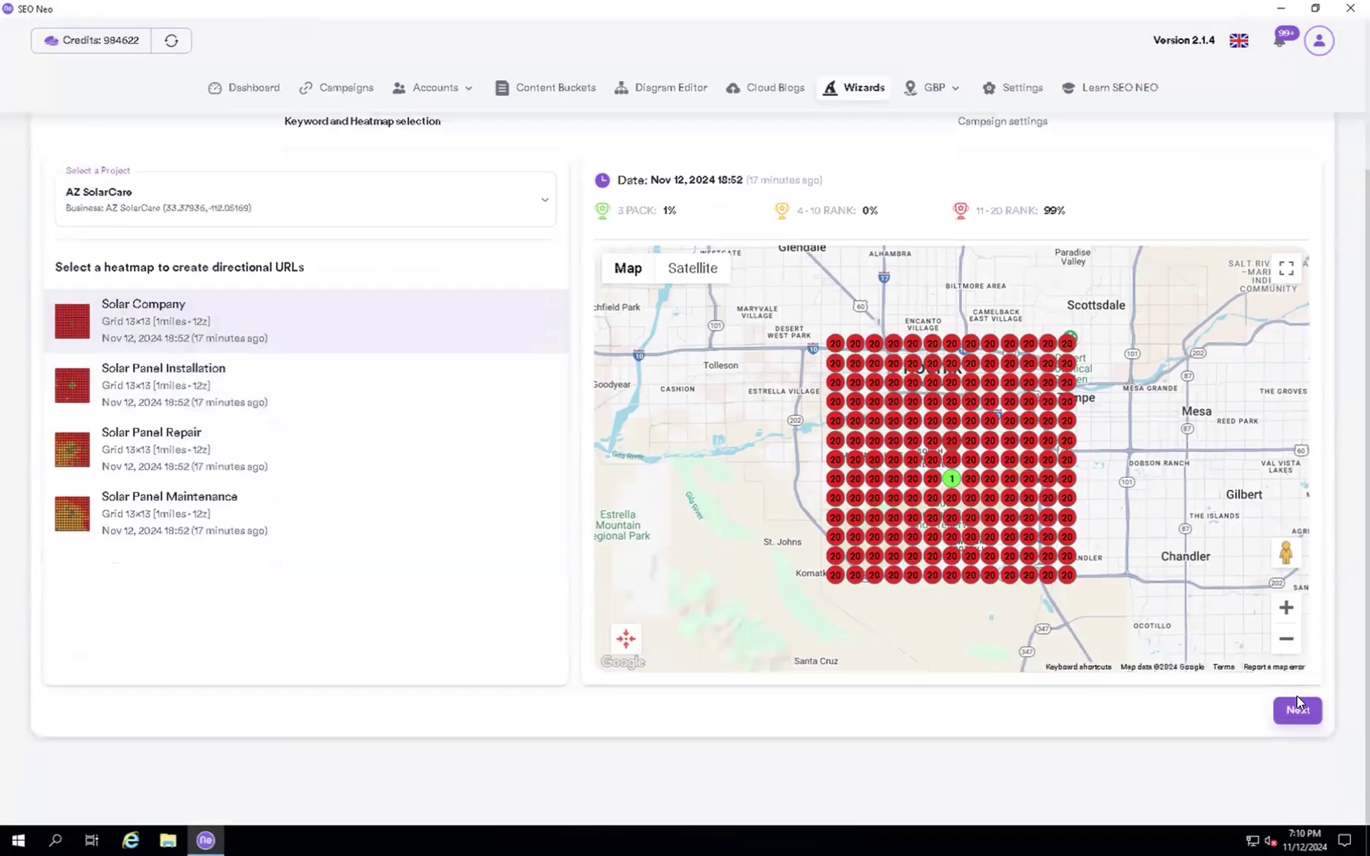
click(1297, 711)
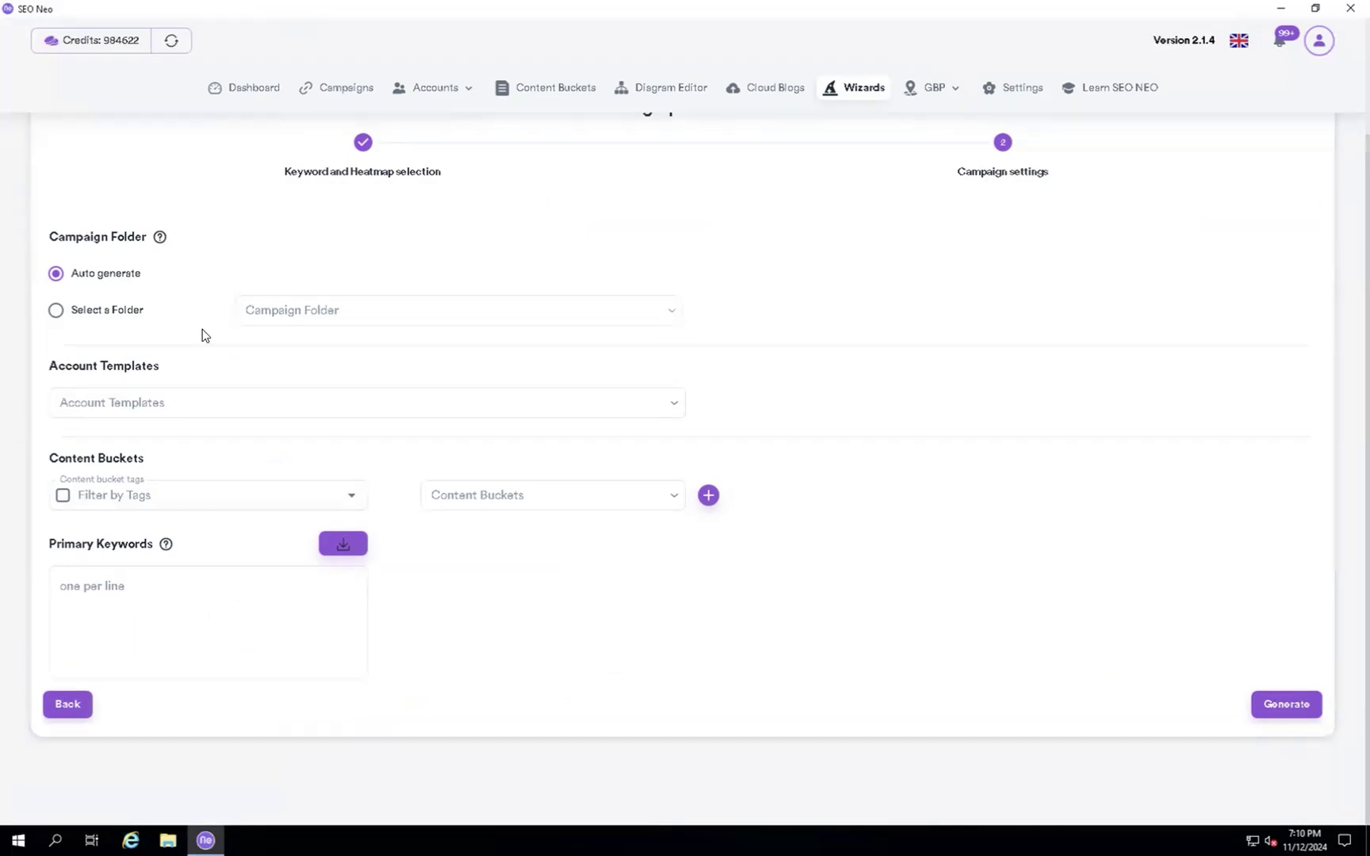
click(168, 402)
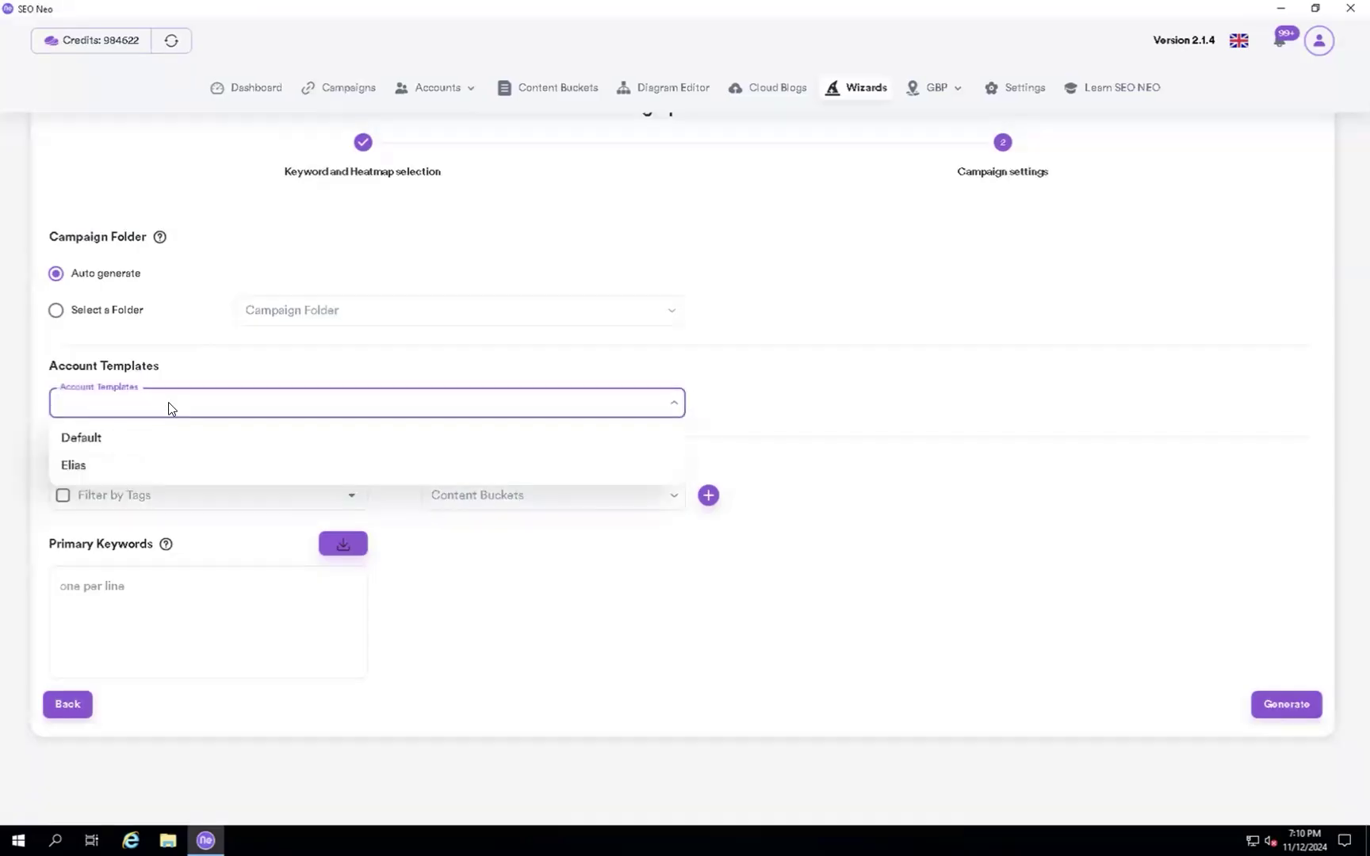
click(135, 466)
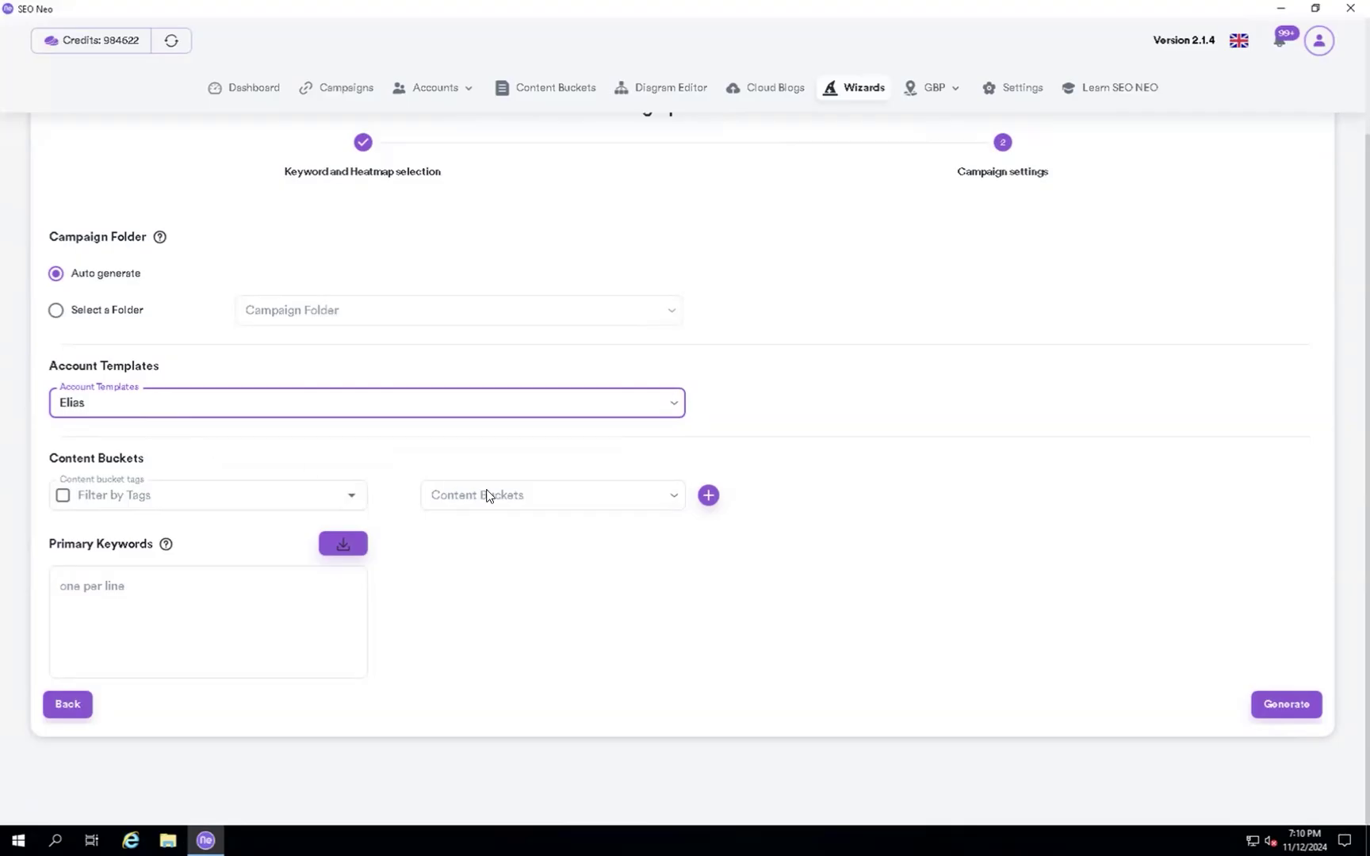
Set the campaign's content bucket to PVC Frames.
click(584, 506)
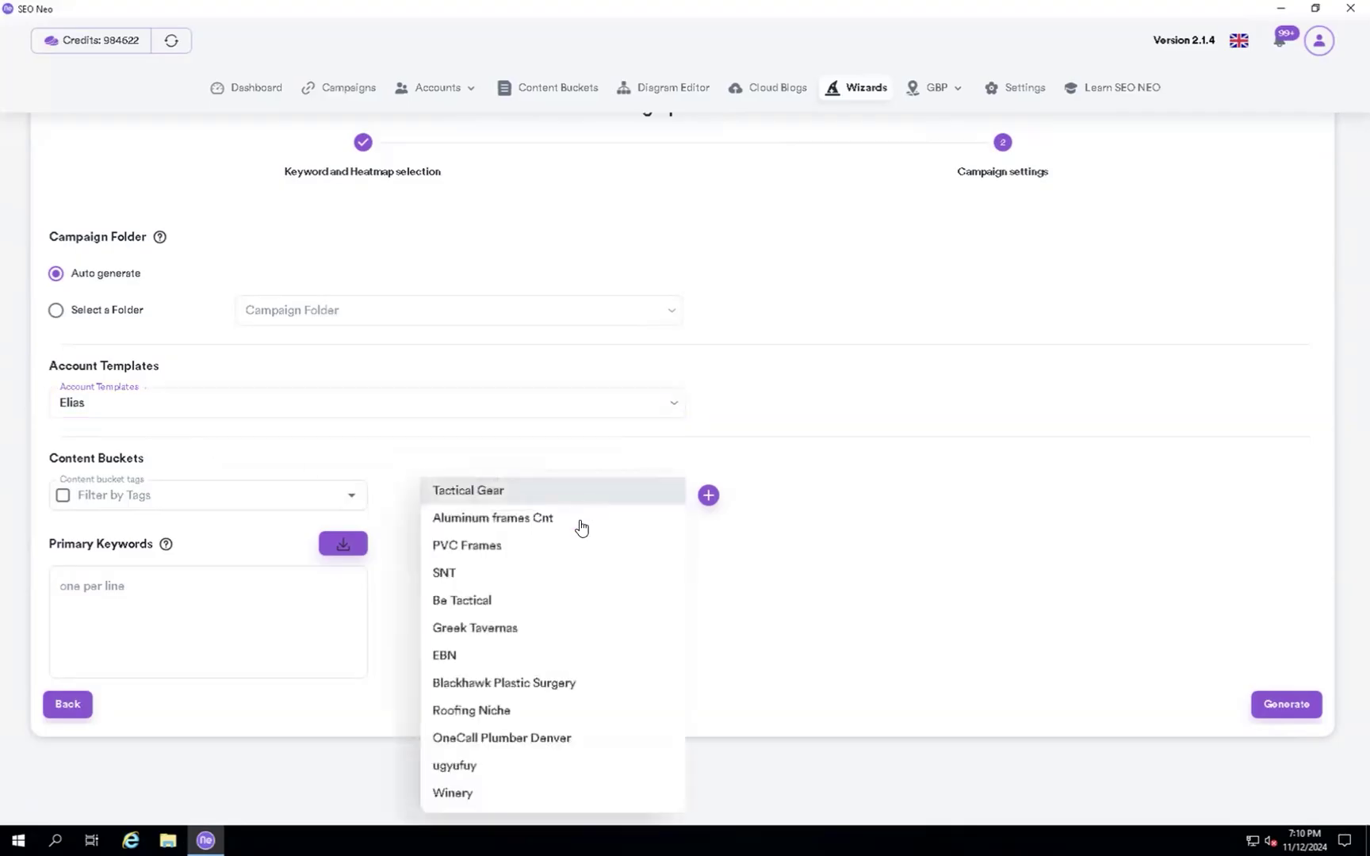
click(452, 766)
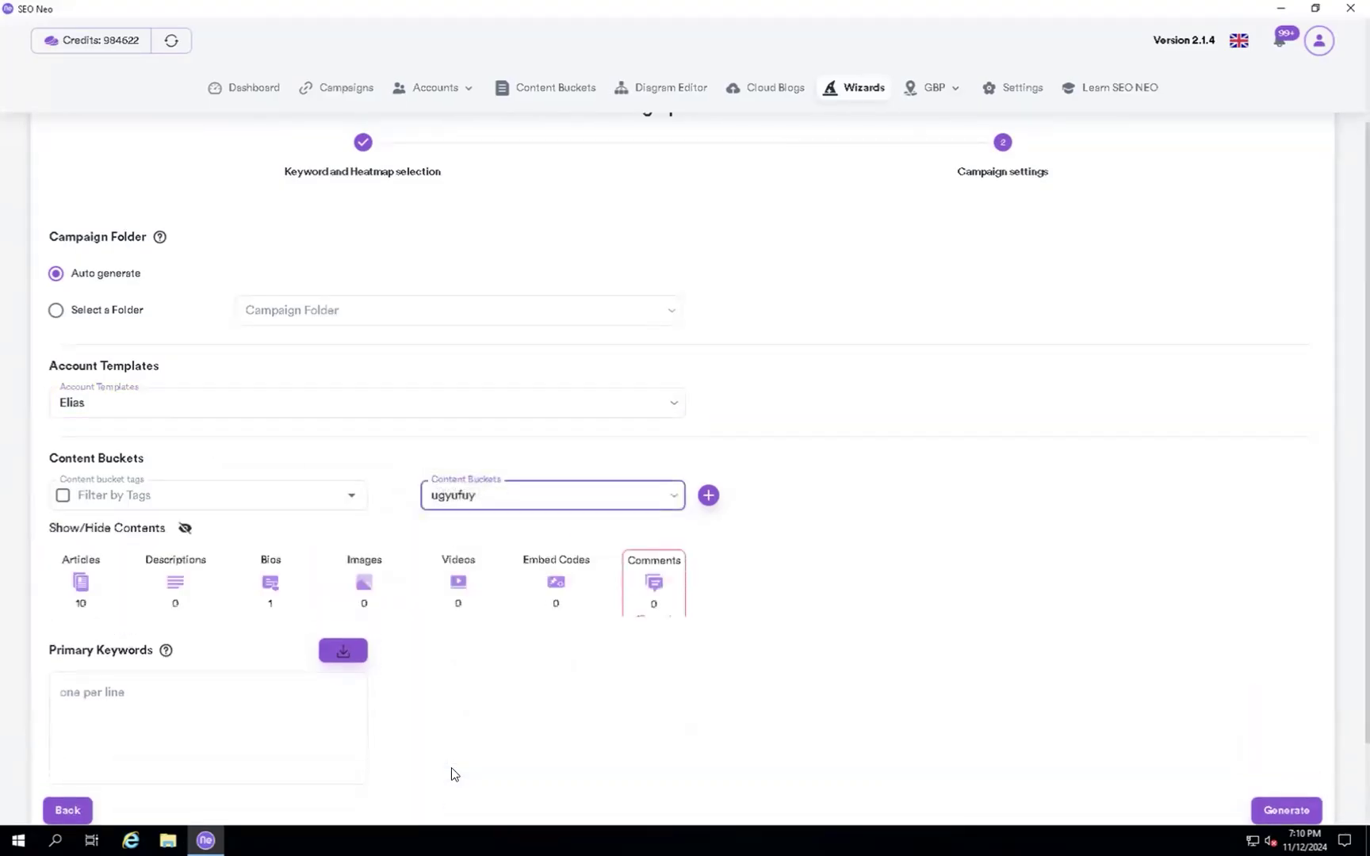
click(673, 500)
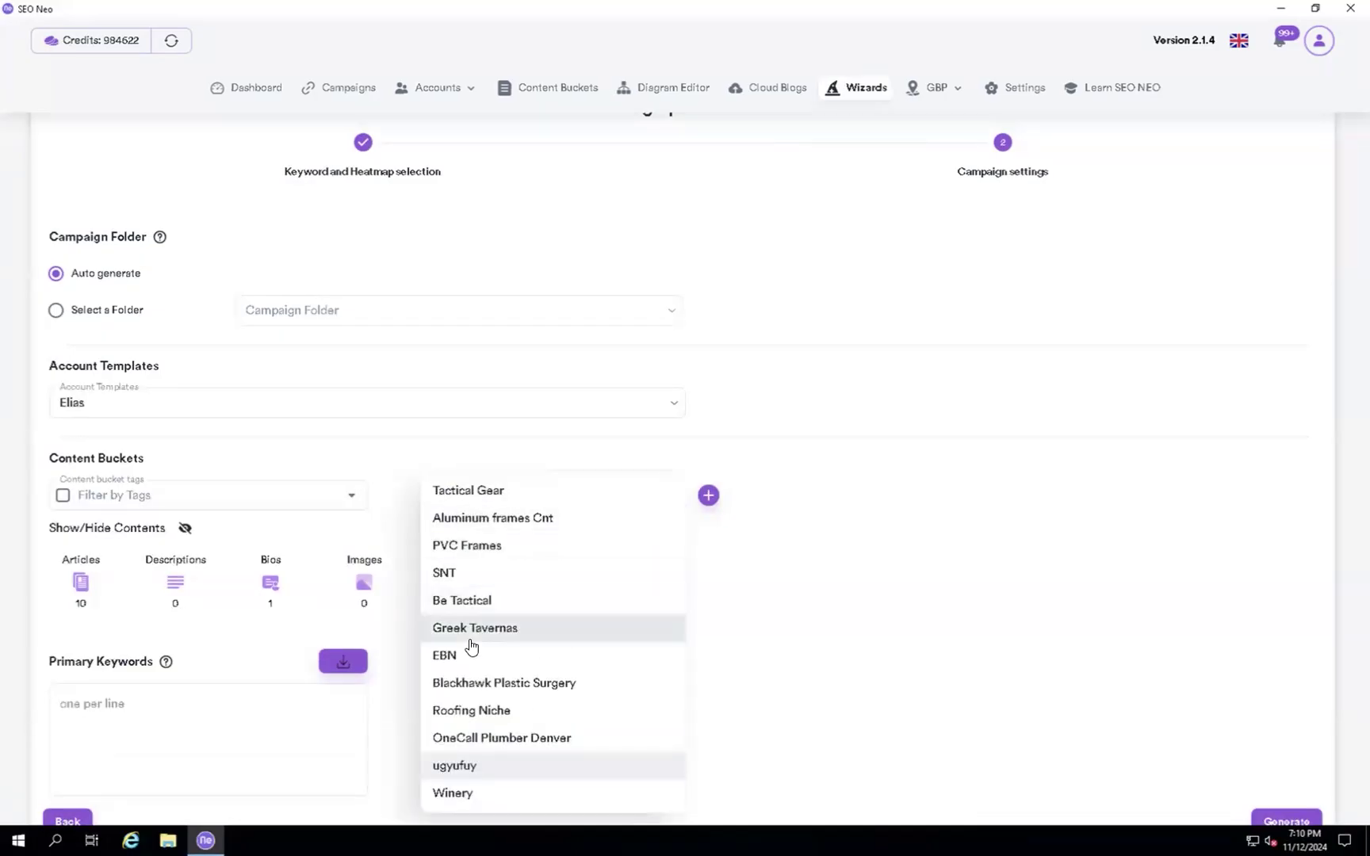
click(486, 547)
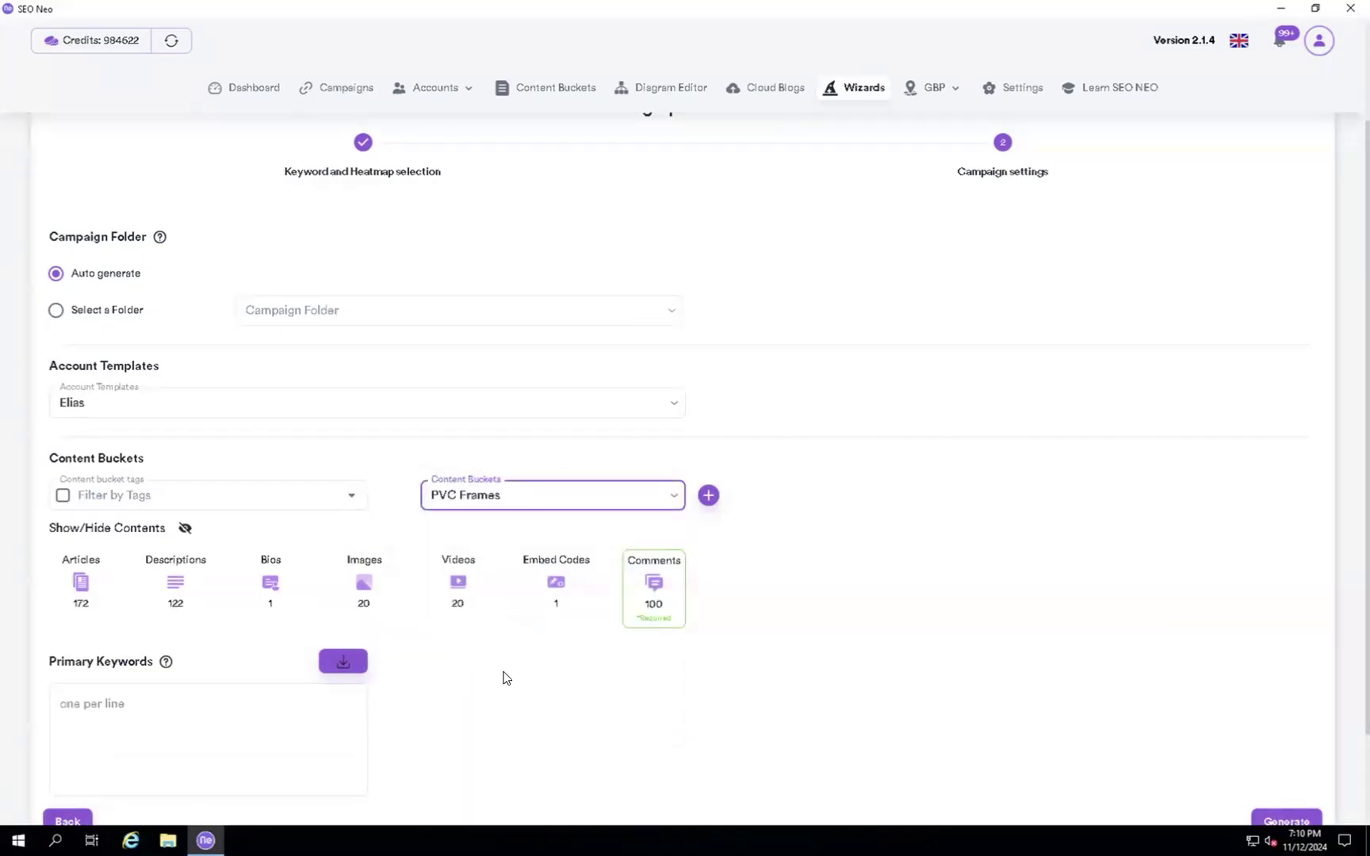
Import the primary keywords from the AZ SolarCare list in the AZ SolarCare GBP keyword bucket.
scroll(500, 670, down, 1)
click(135, 640)
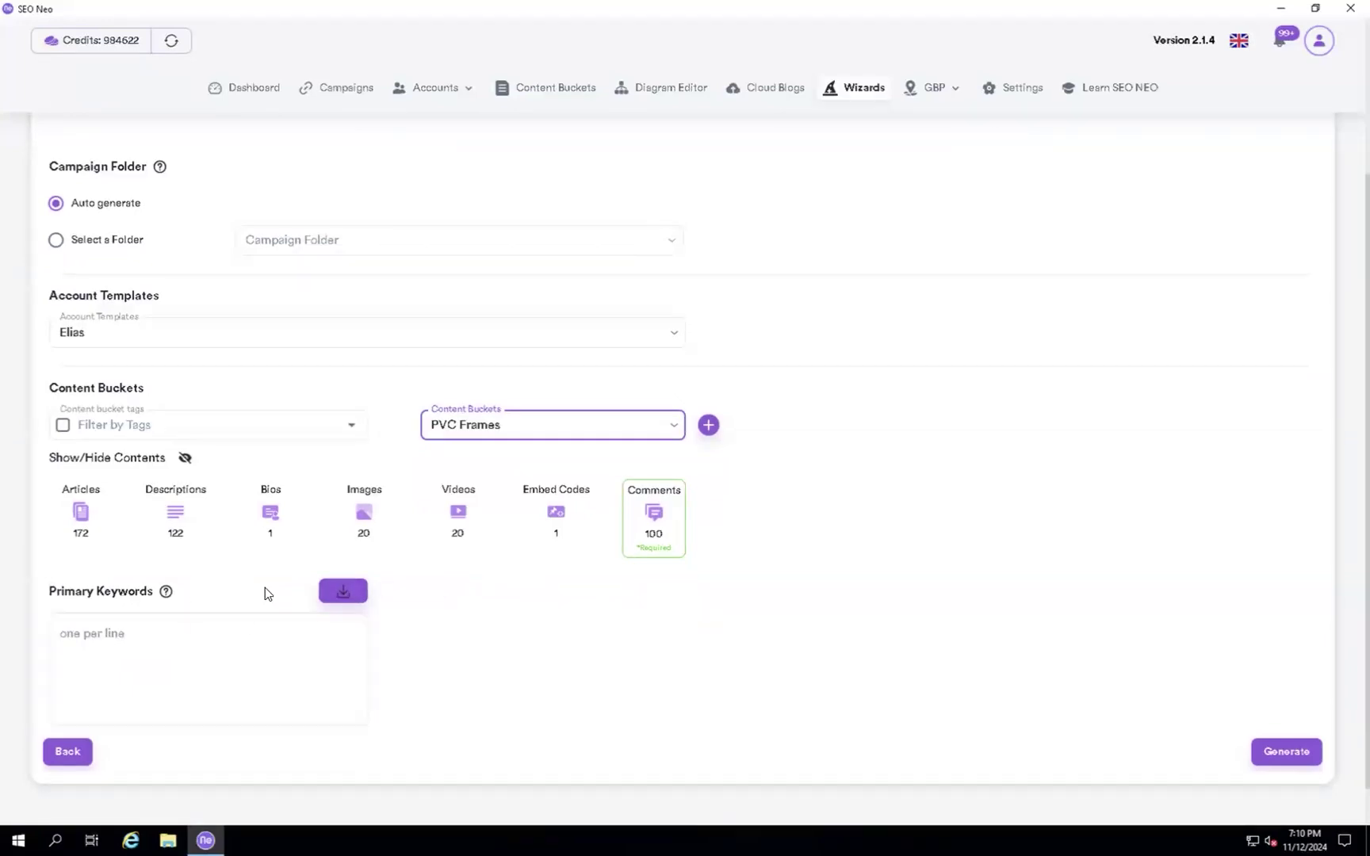
click(343, 596)
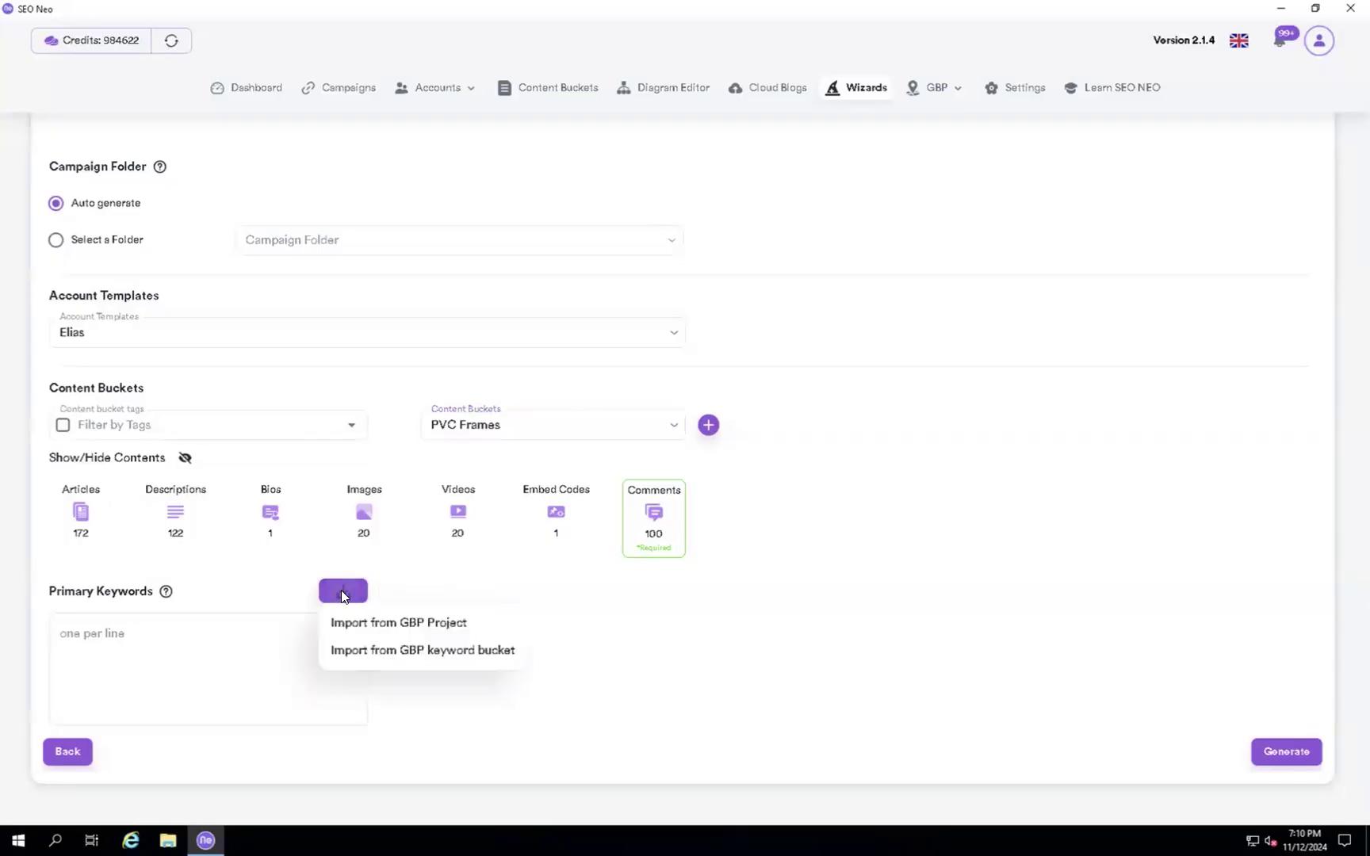
click(402, 653)
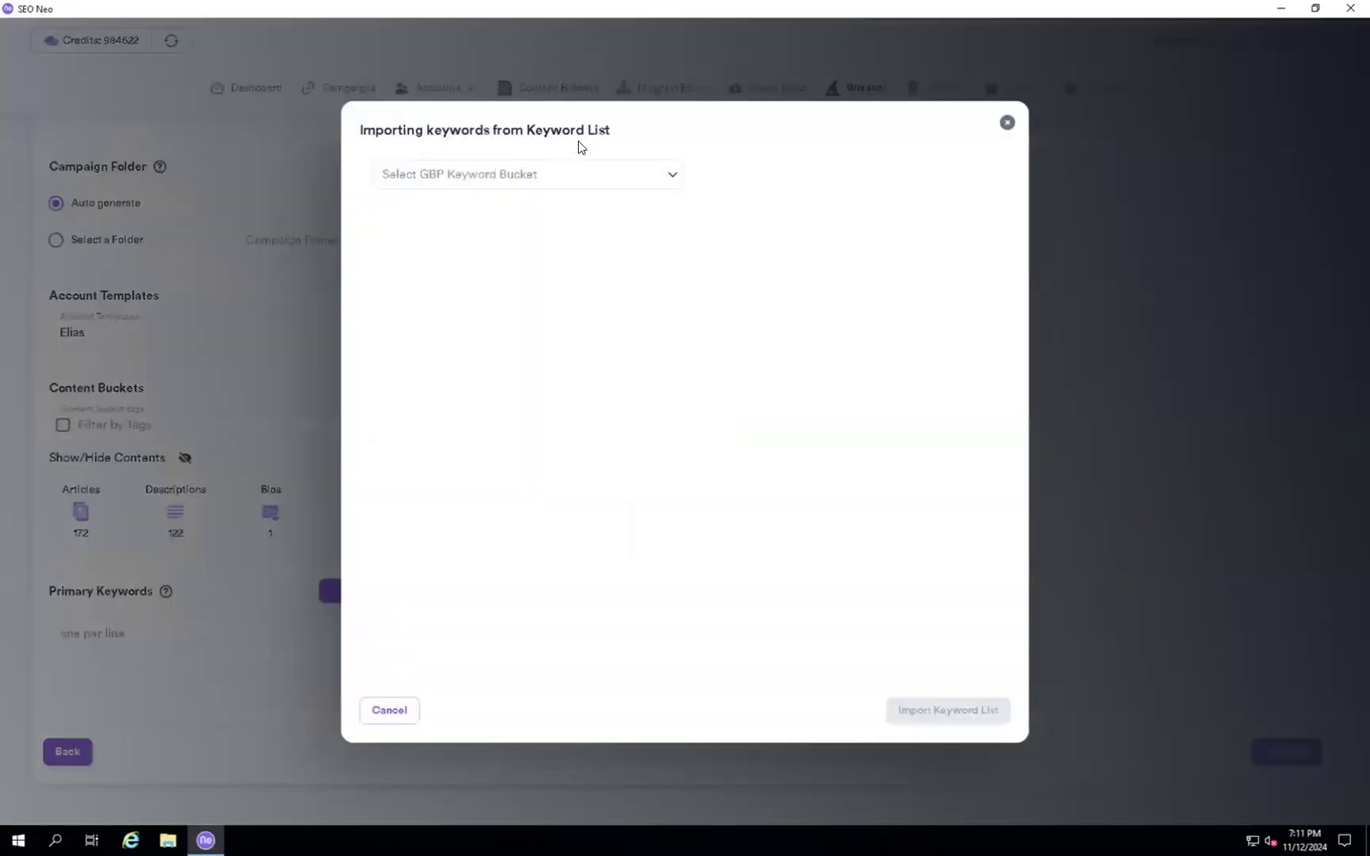
click(597, 176)
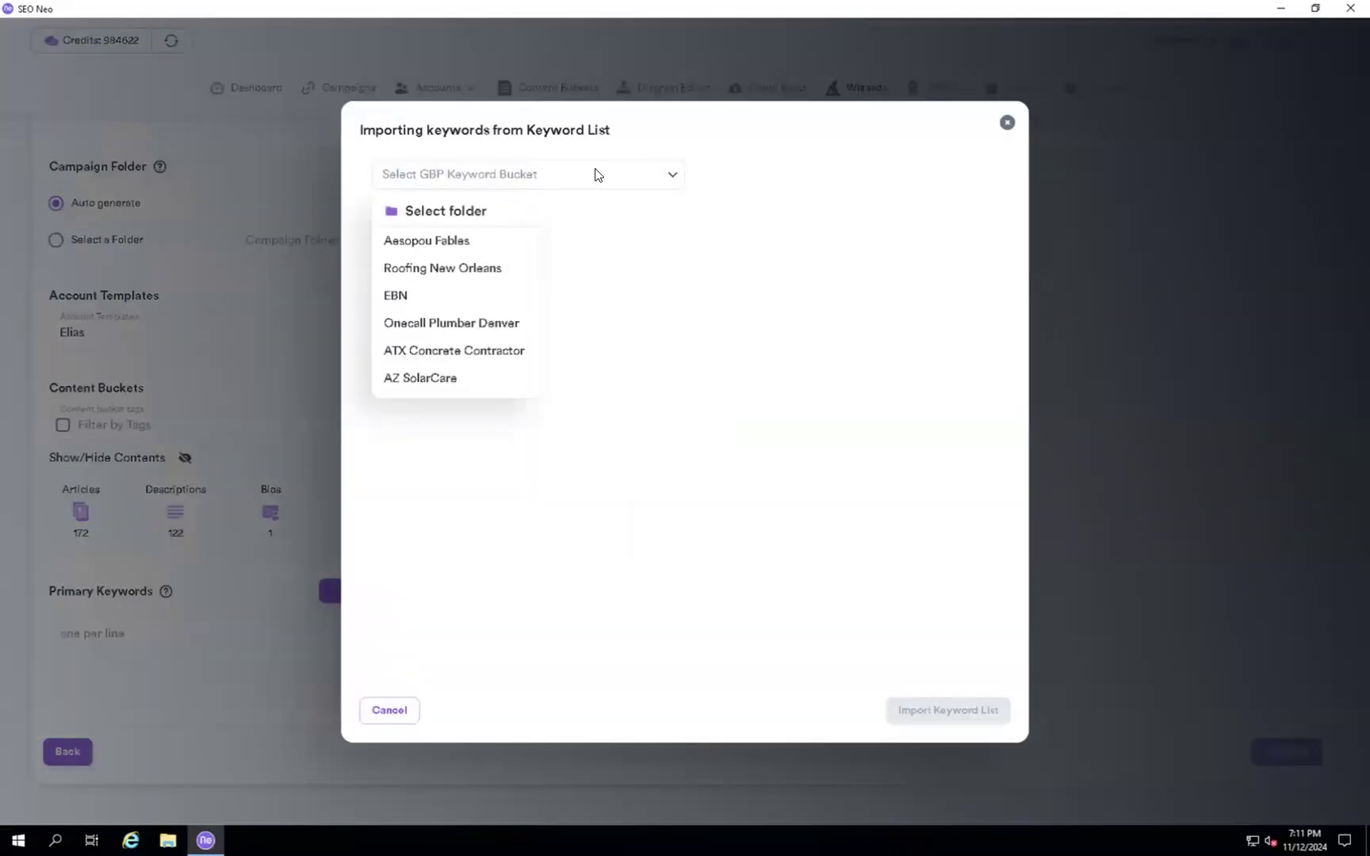
click(418, 380)
click(620, 453)
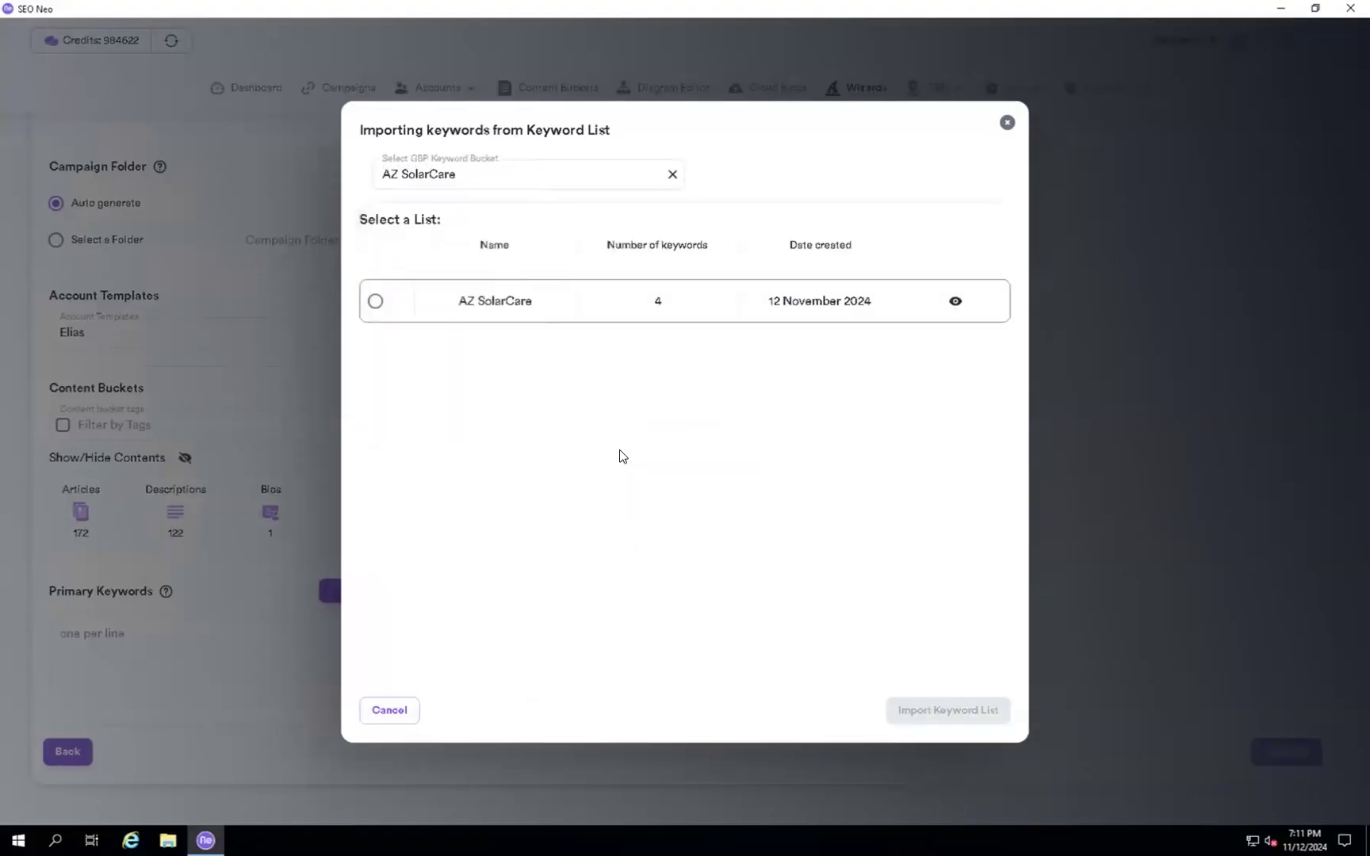
click(685, 307)
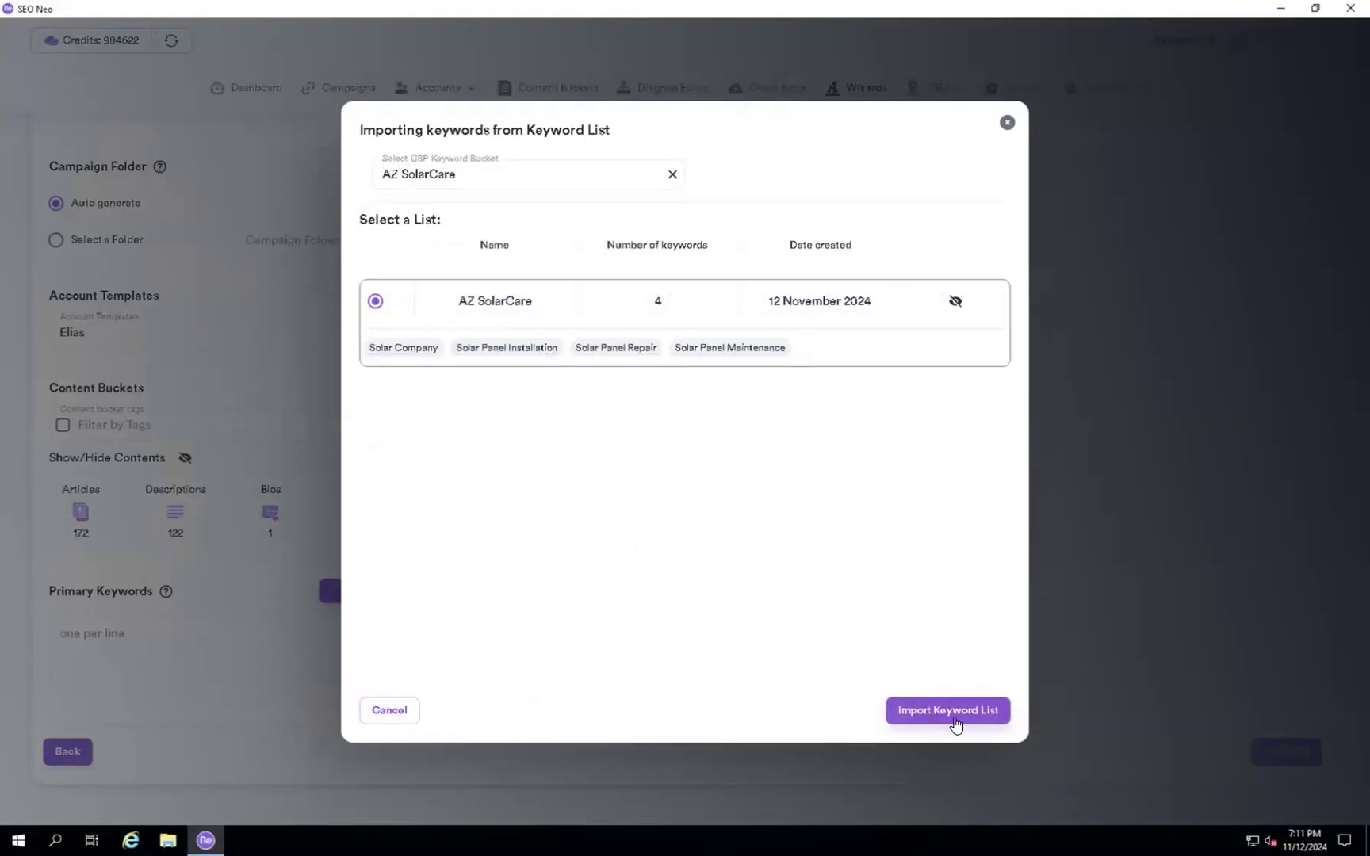
click(948, 711)
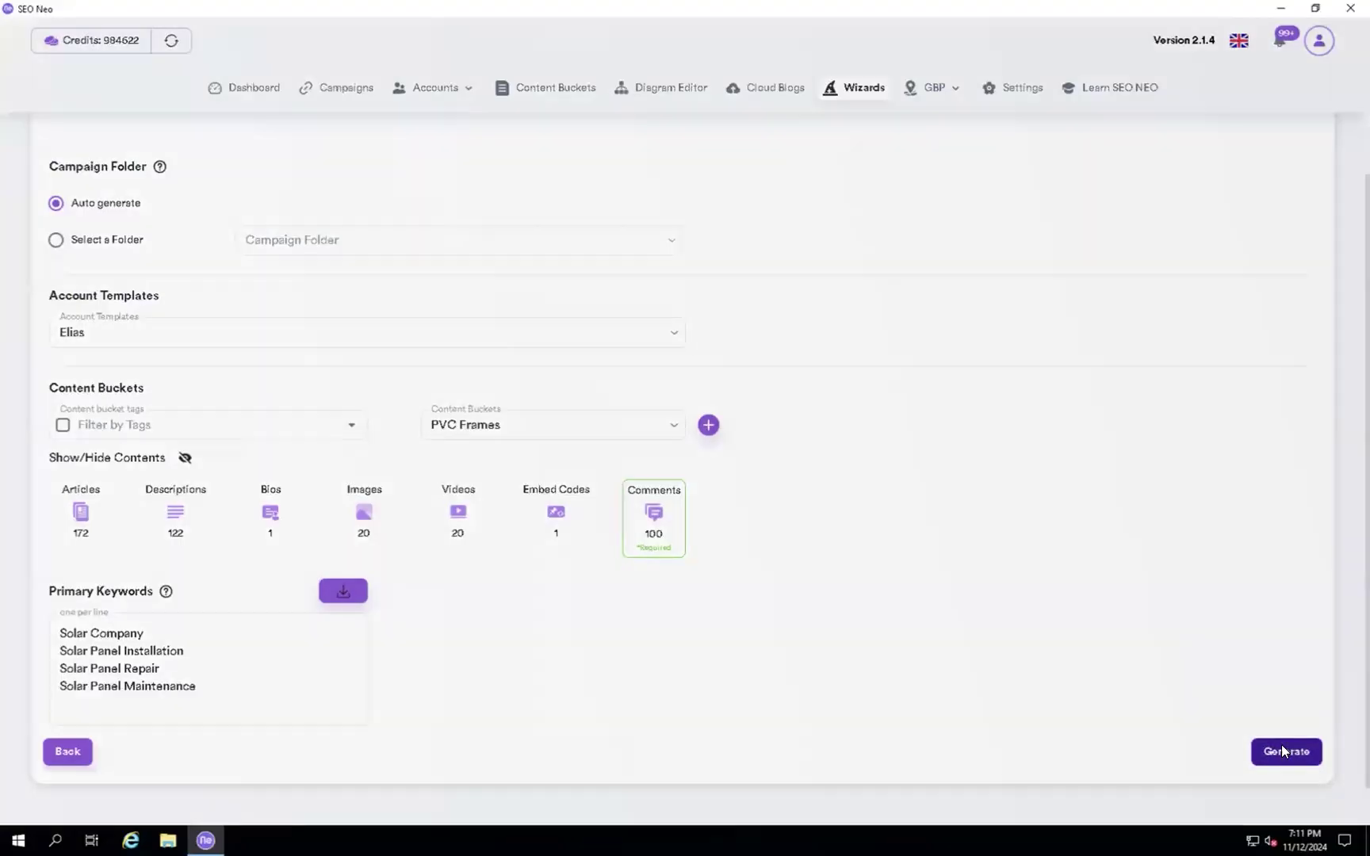
Generate the GBP Blast campaign and start GBPBlast-1 in the campaign list.
click(1283, 750)
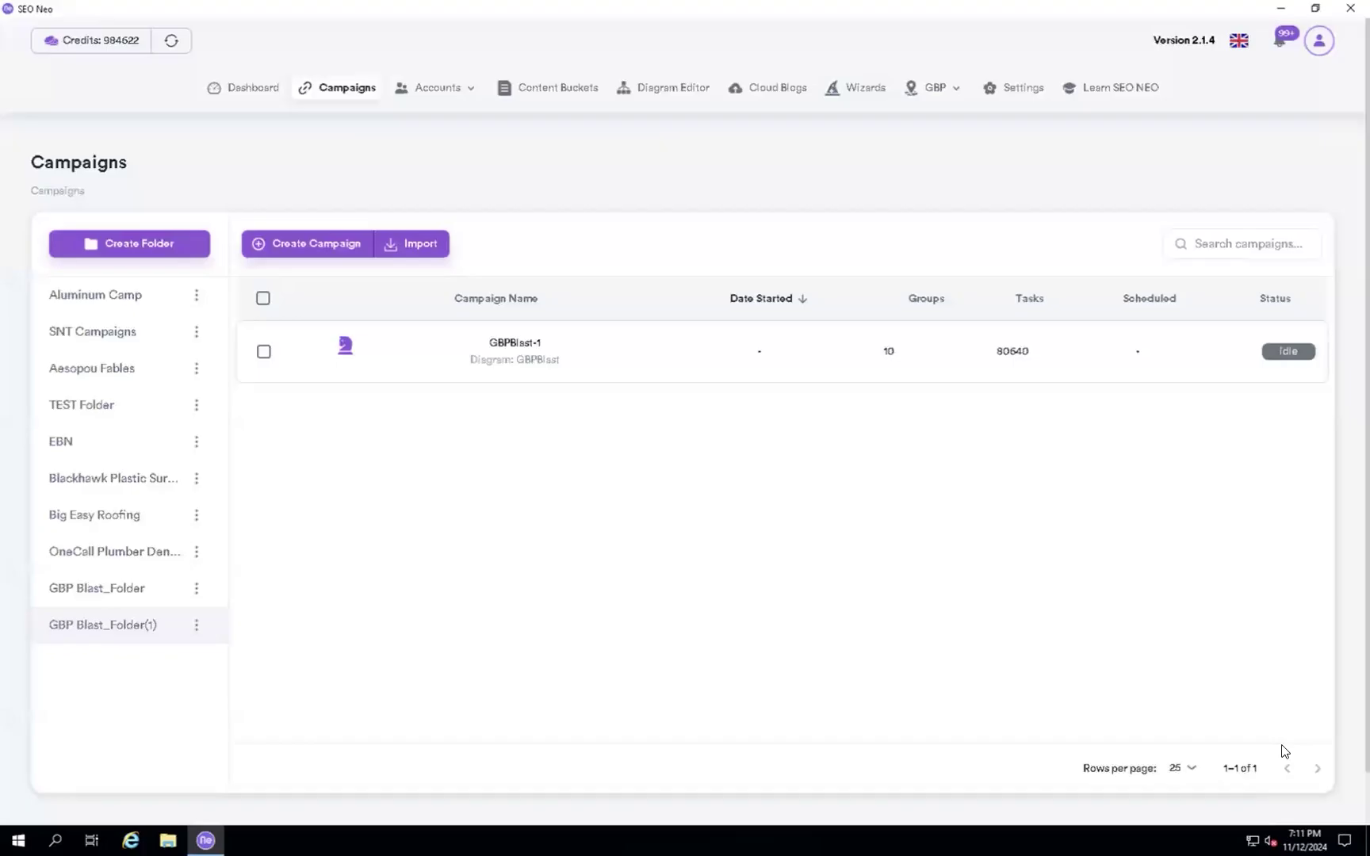
mouse_move(1091, 374)
click(1121, 353)
Open the GBPBlast-1 details, examine the task statuses and submitted URLs of Blog Comments (1) T1, and collapse the group again.
mouse_move(1253, 380)
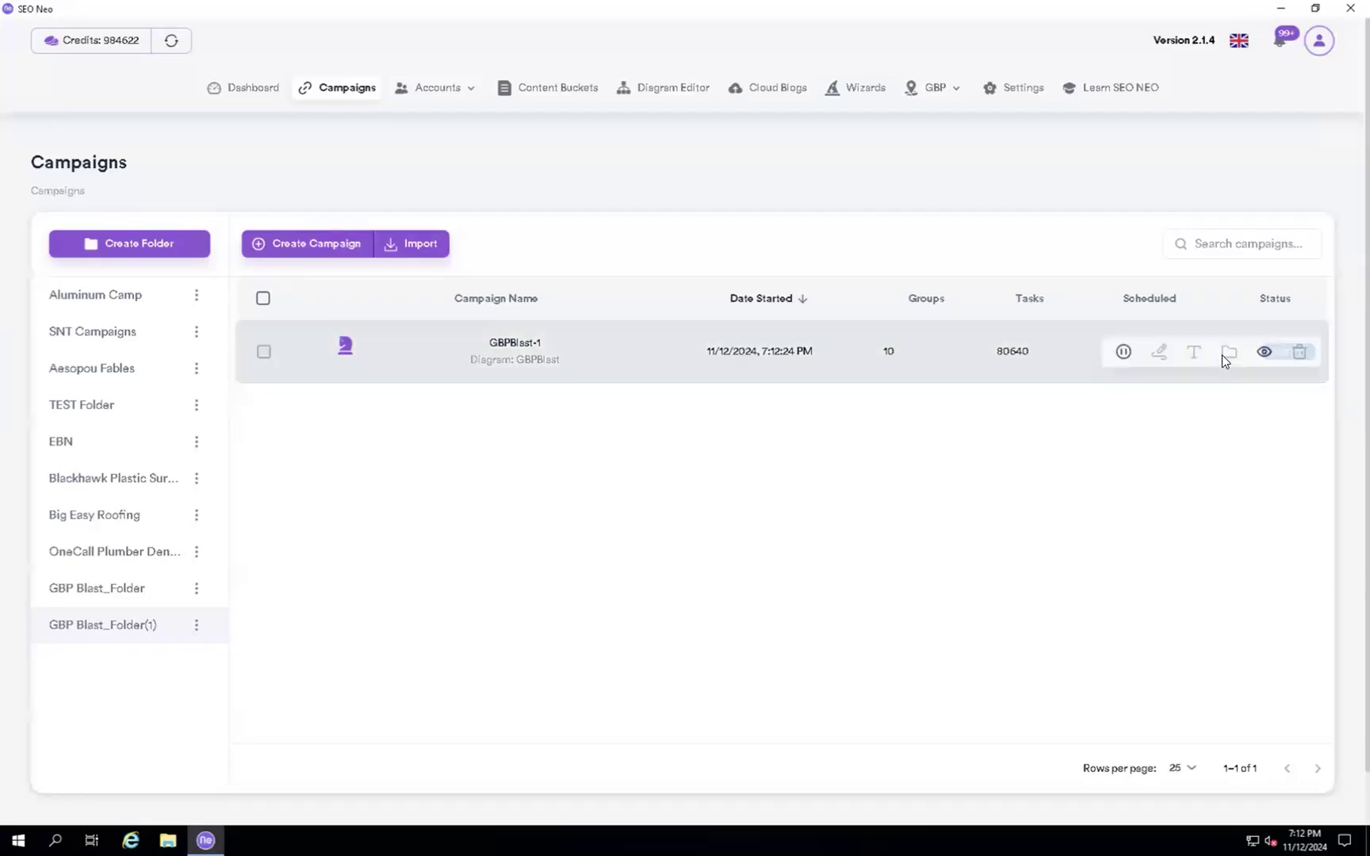
click(1264, 352)
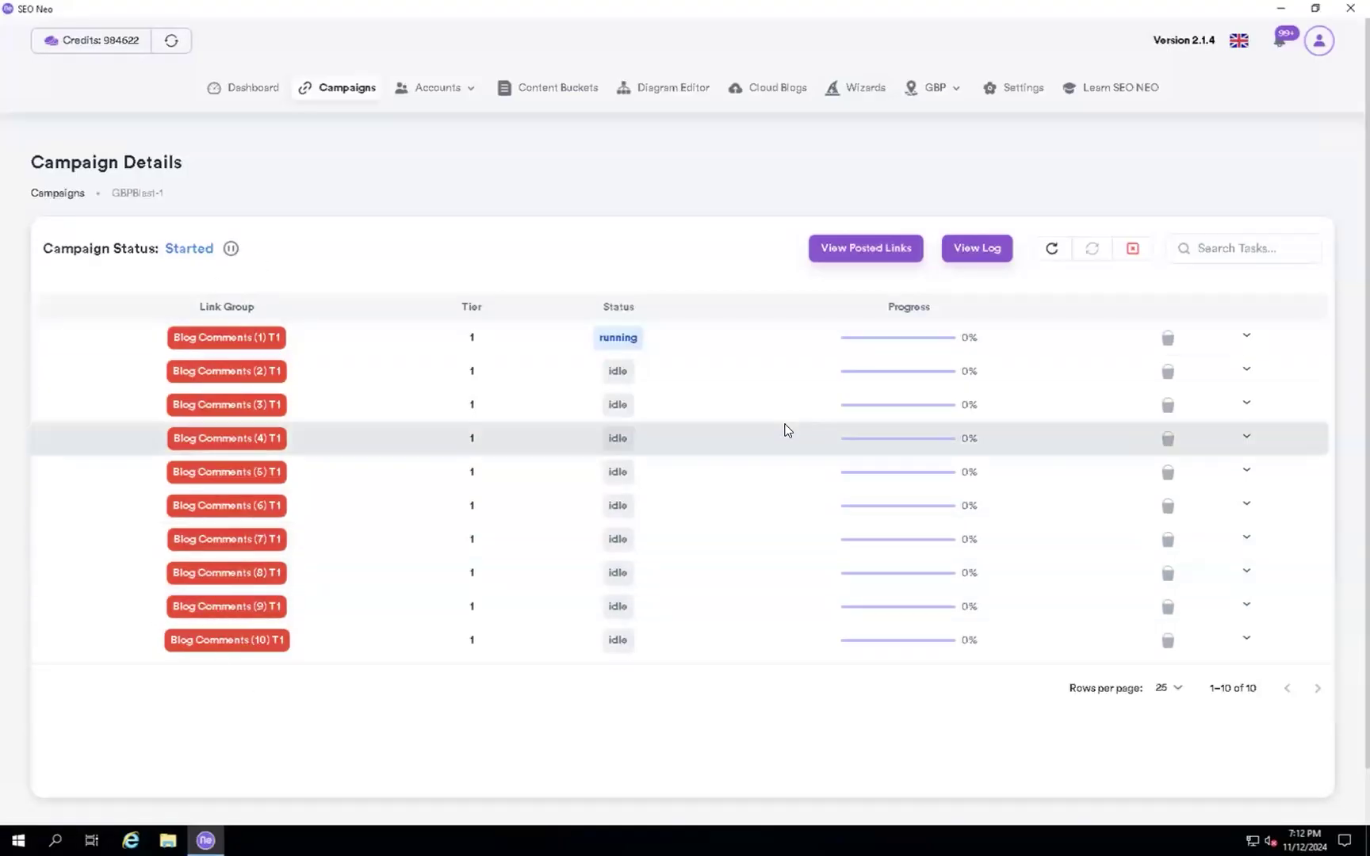
click(1245, 338)
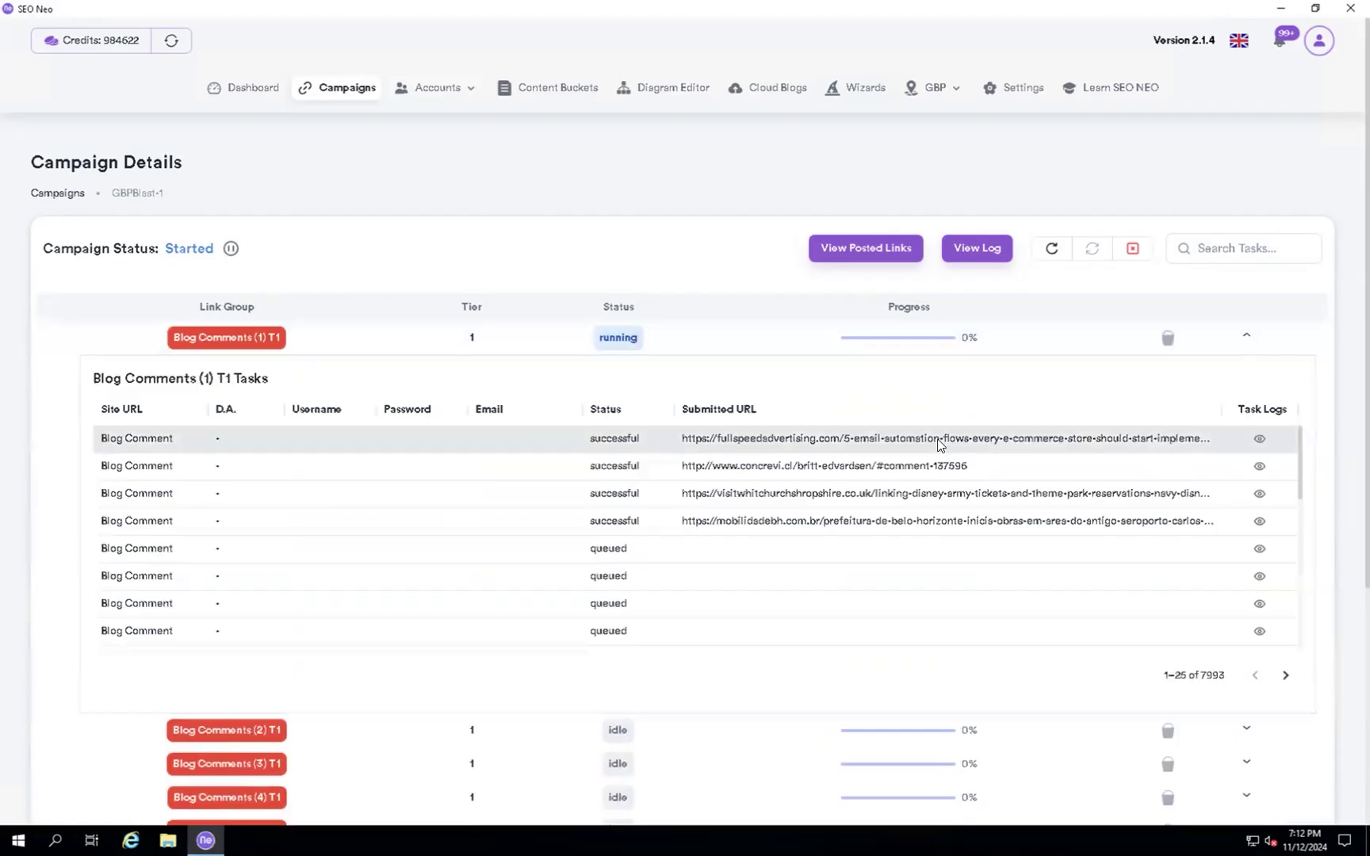
click(930, 438)
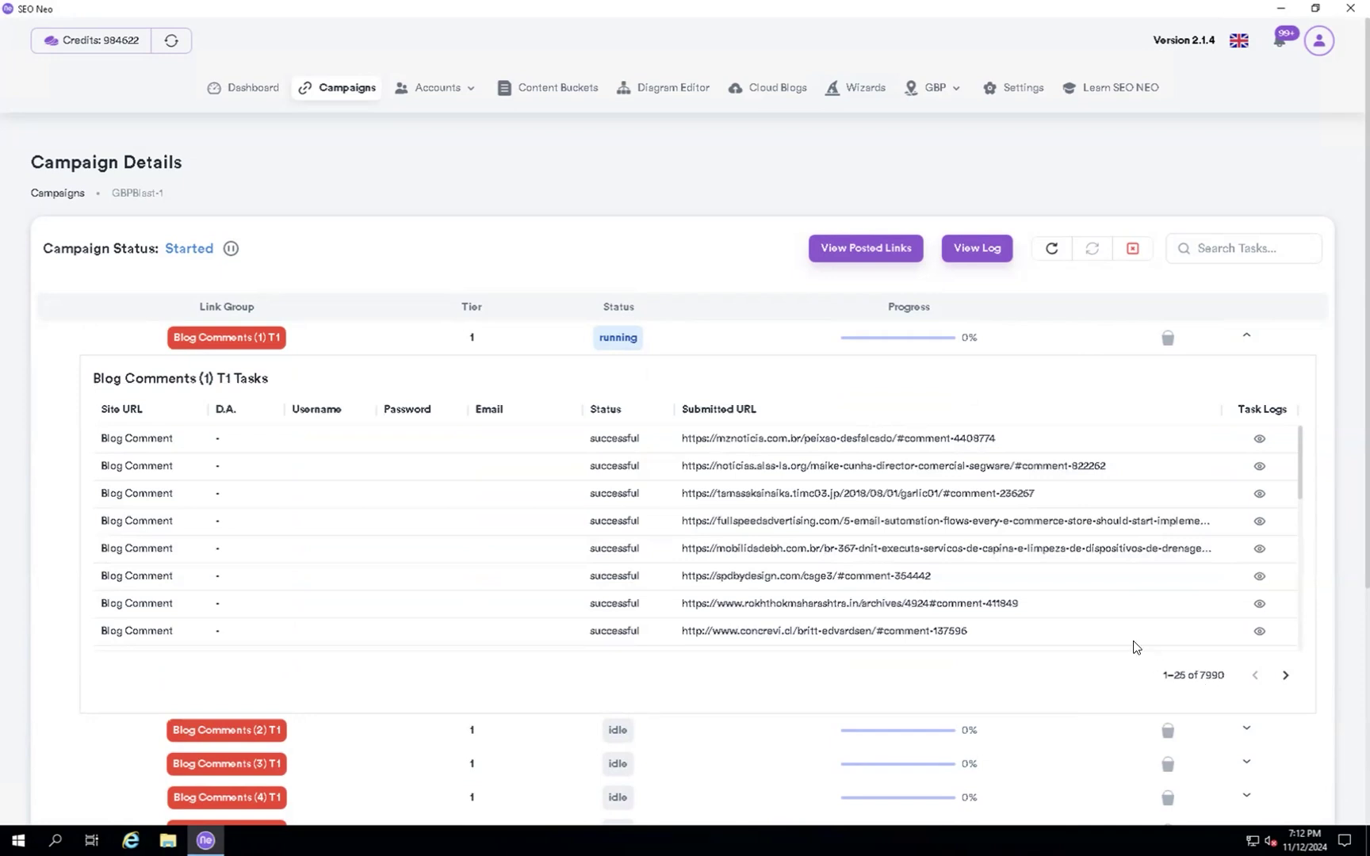
scroll(1083, 566, down, 3)
scroll(1082, 566, down, 3)
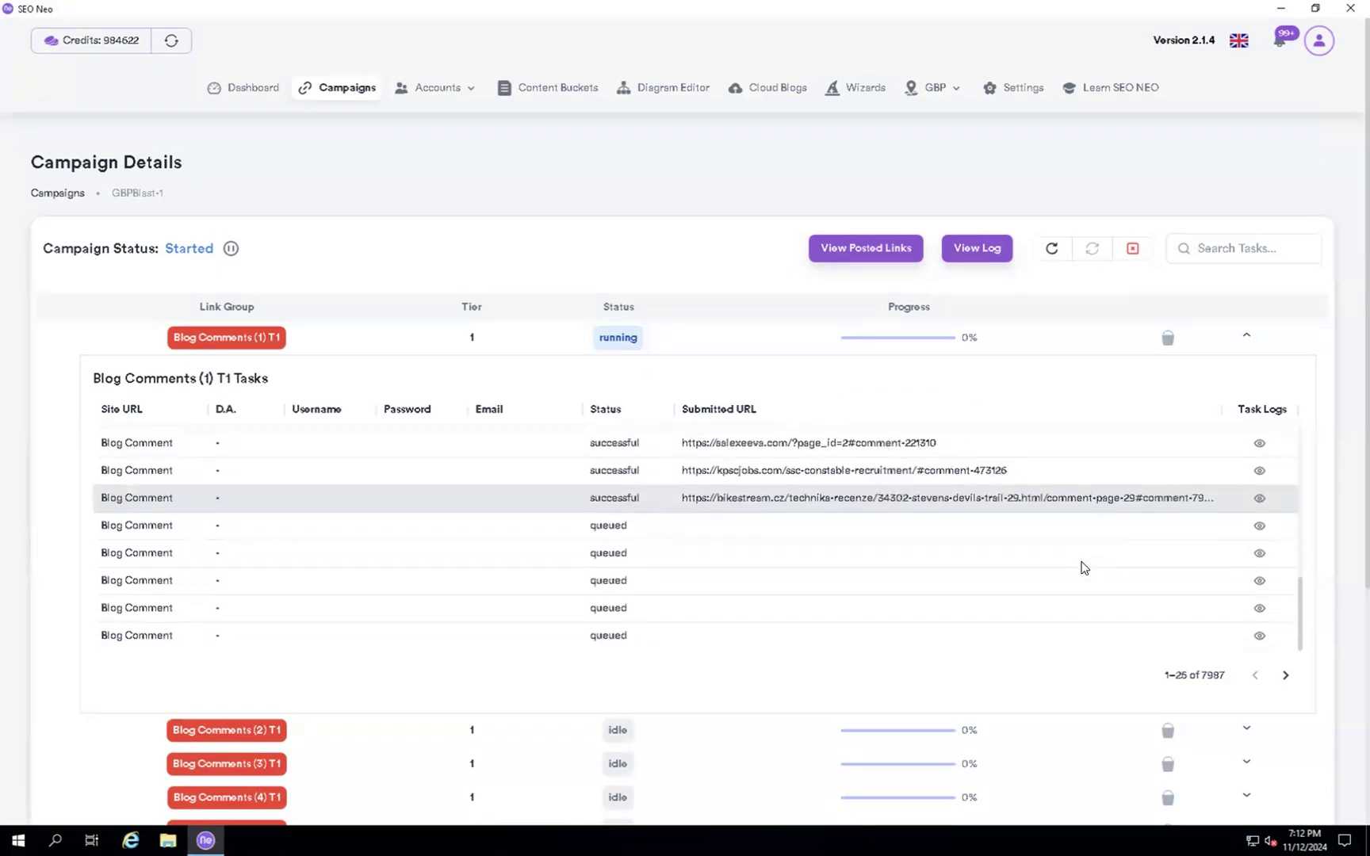
scroll(1083, 567, up, 1)
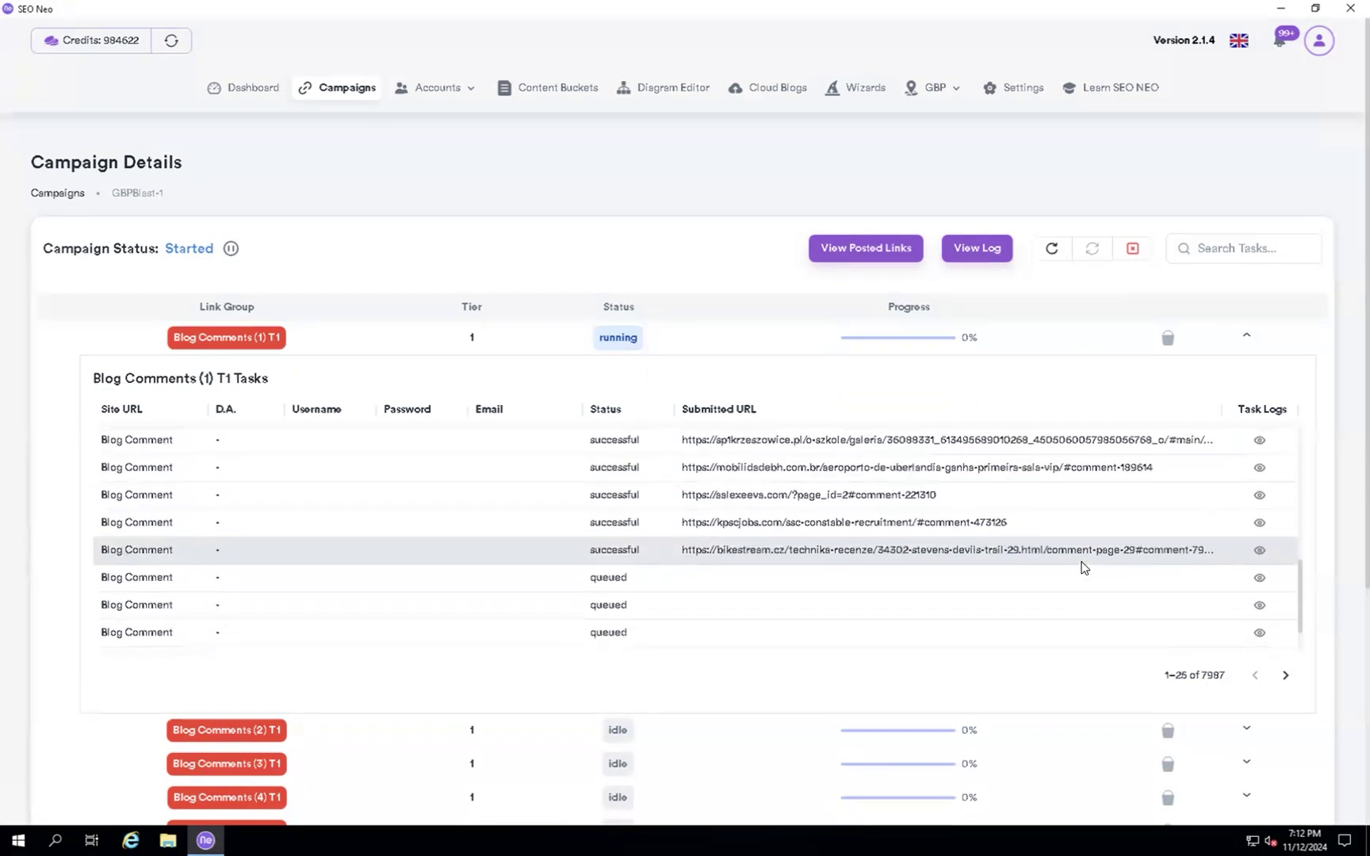
click(1246, 337)
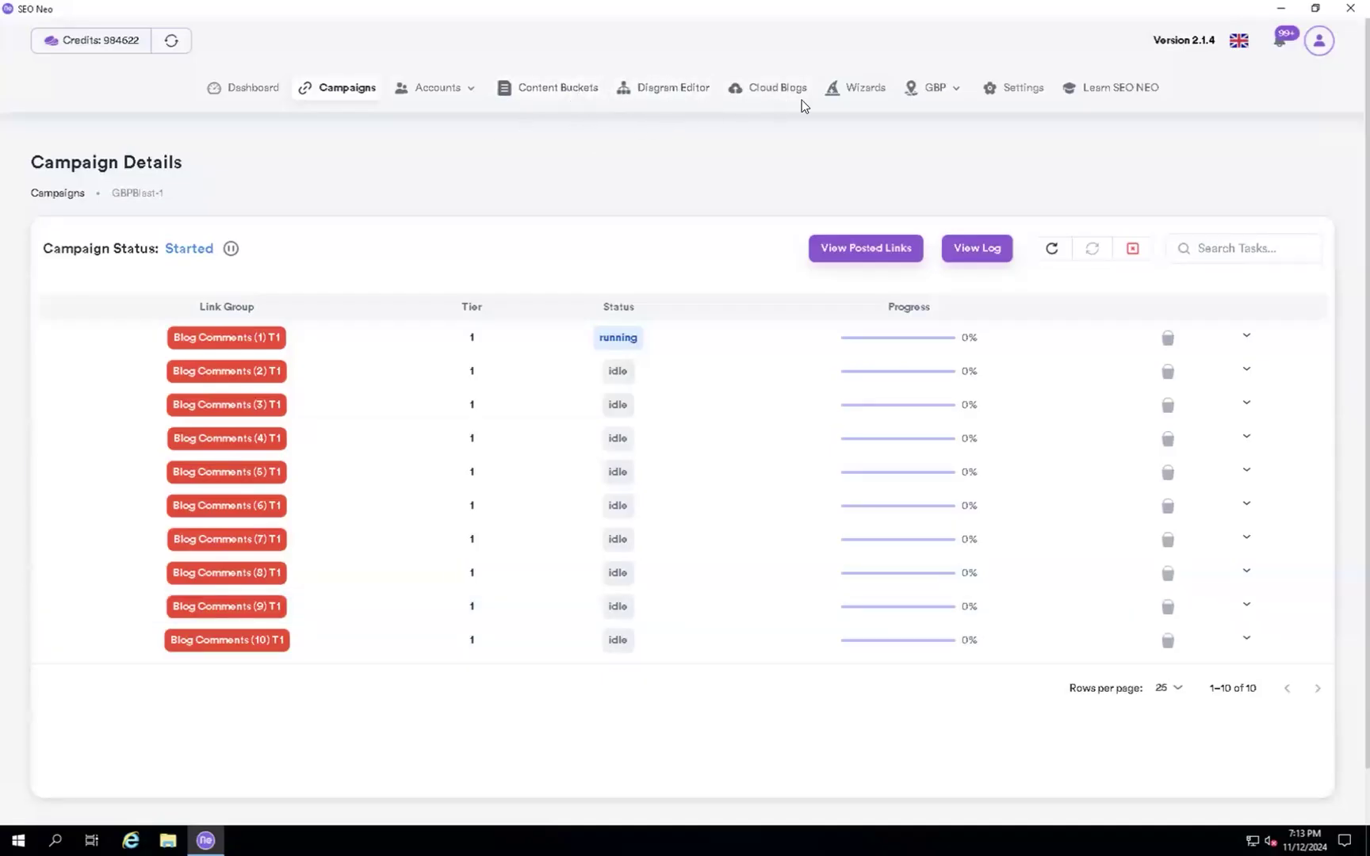
Select the GBP Sniper wizard, read through its description and recommended URLs, and initialize it.
click(865, 91)
click(111, 499)
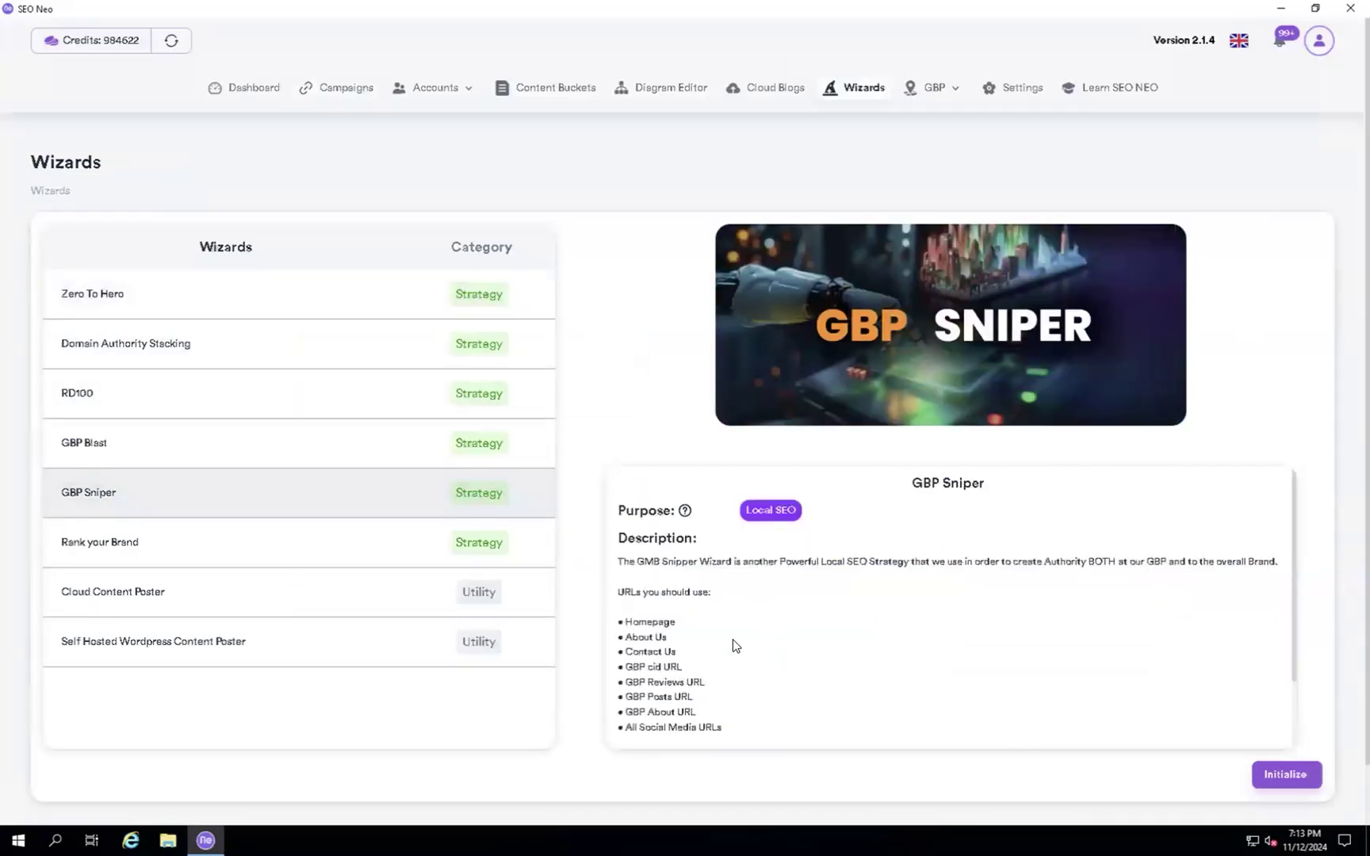
scroll(748, 642, down, 1)
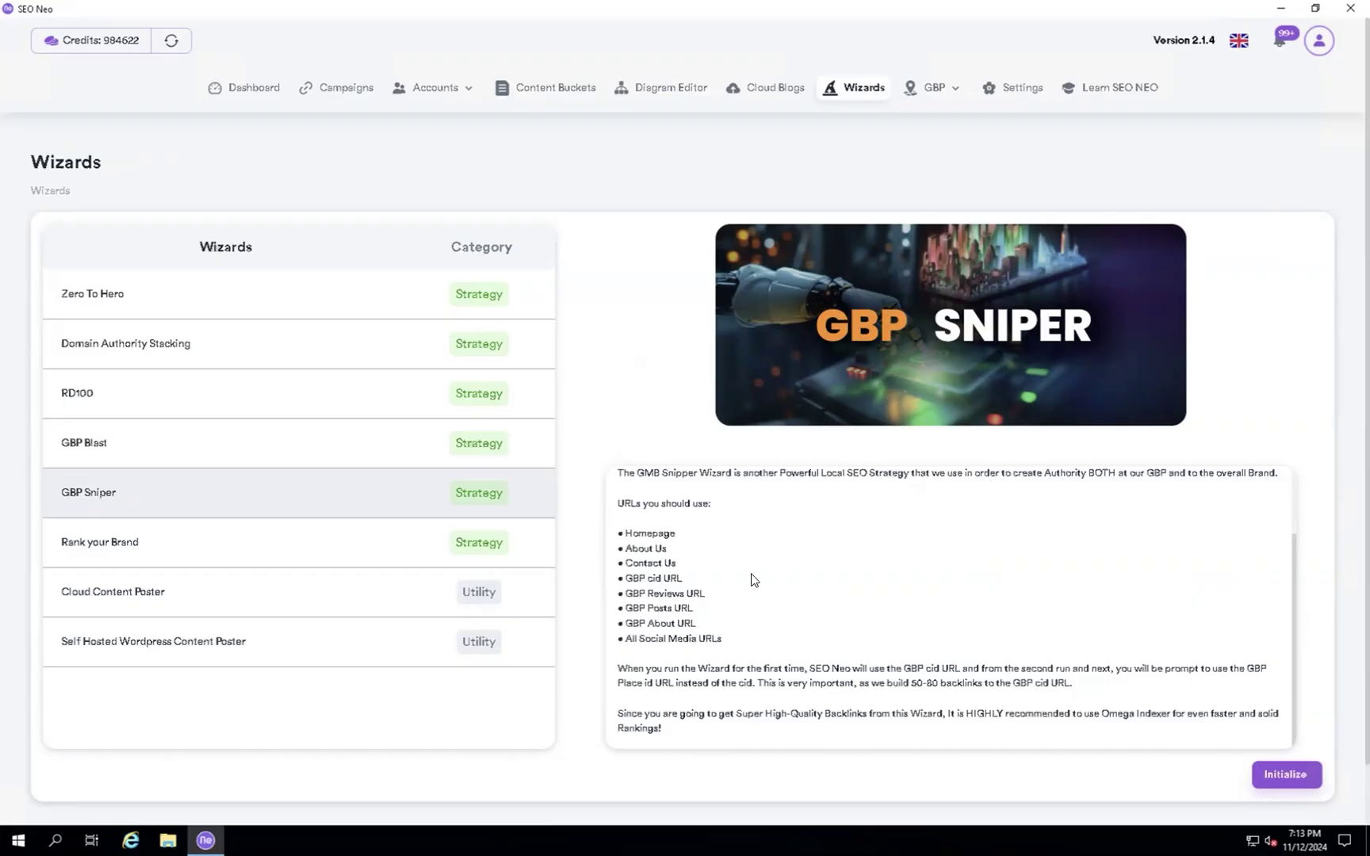
scroll(763, 587, down, 1)
scroll(856, 597, up, 1)
scroll(855, 596, down, 1)
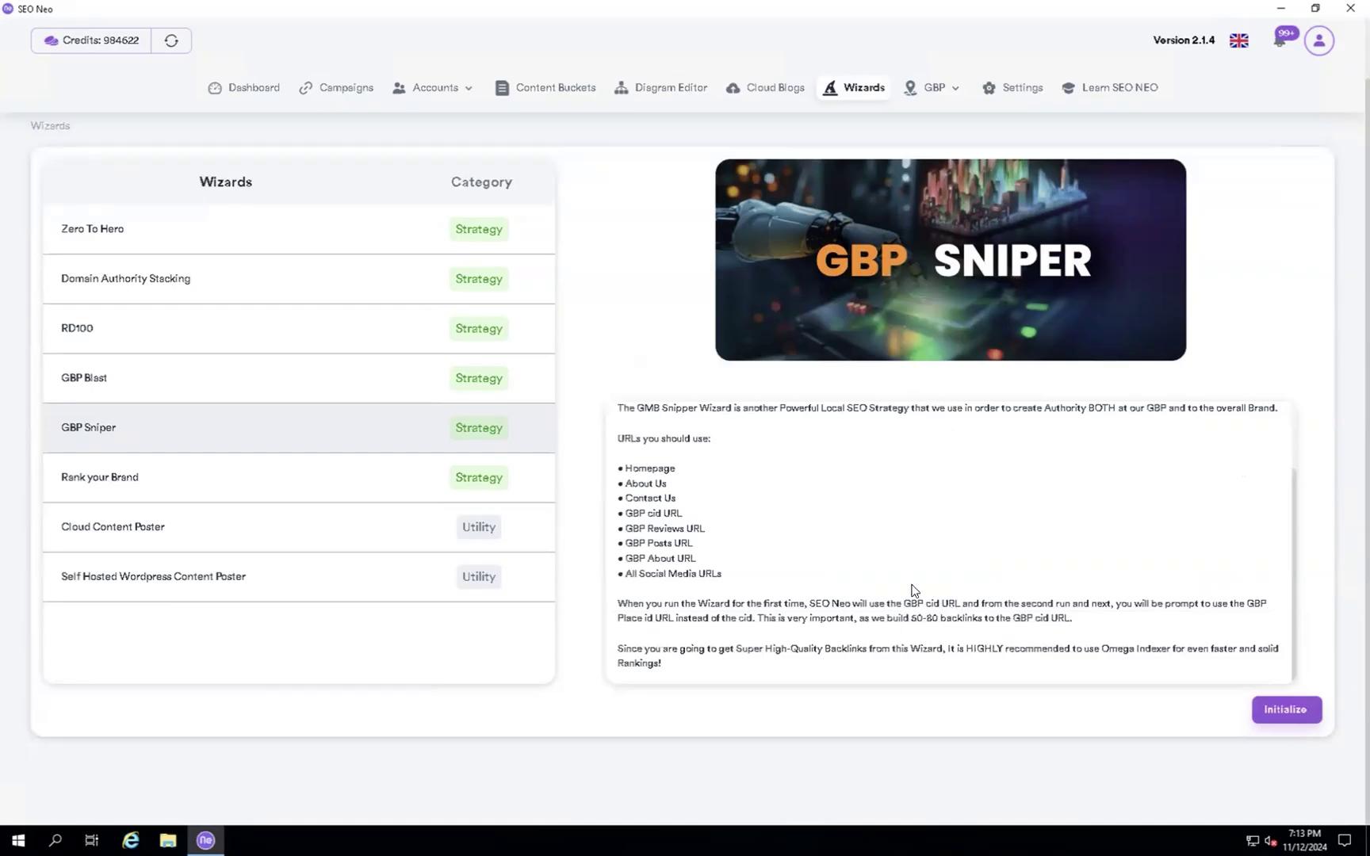
scroll(911, 589, up, 1)
click(1285, 710)
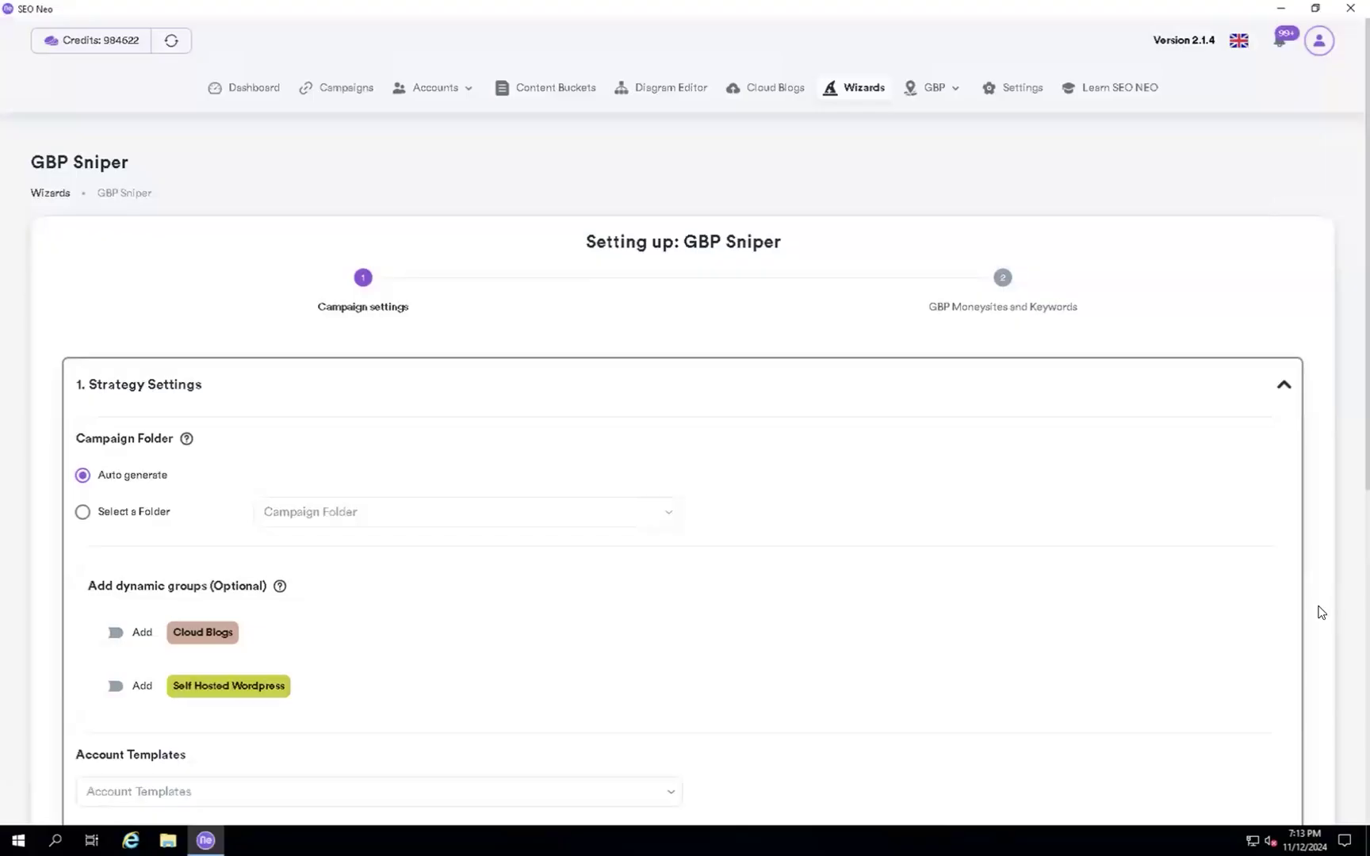
Assign the GBP Sniper campaign to the existing folder GBP Blast_Folder(1) instead of an auto-generated one.
scroll(1317, 609, down, 3)
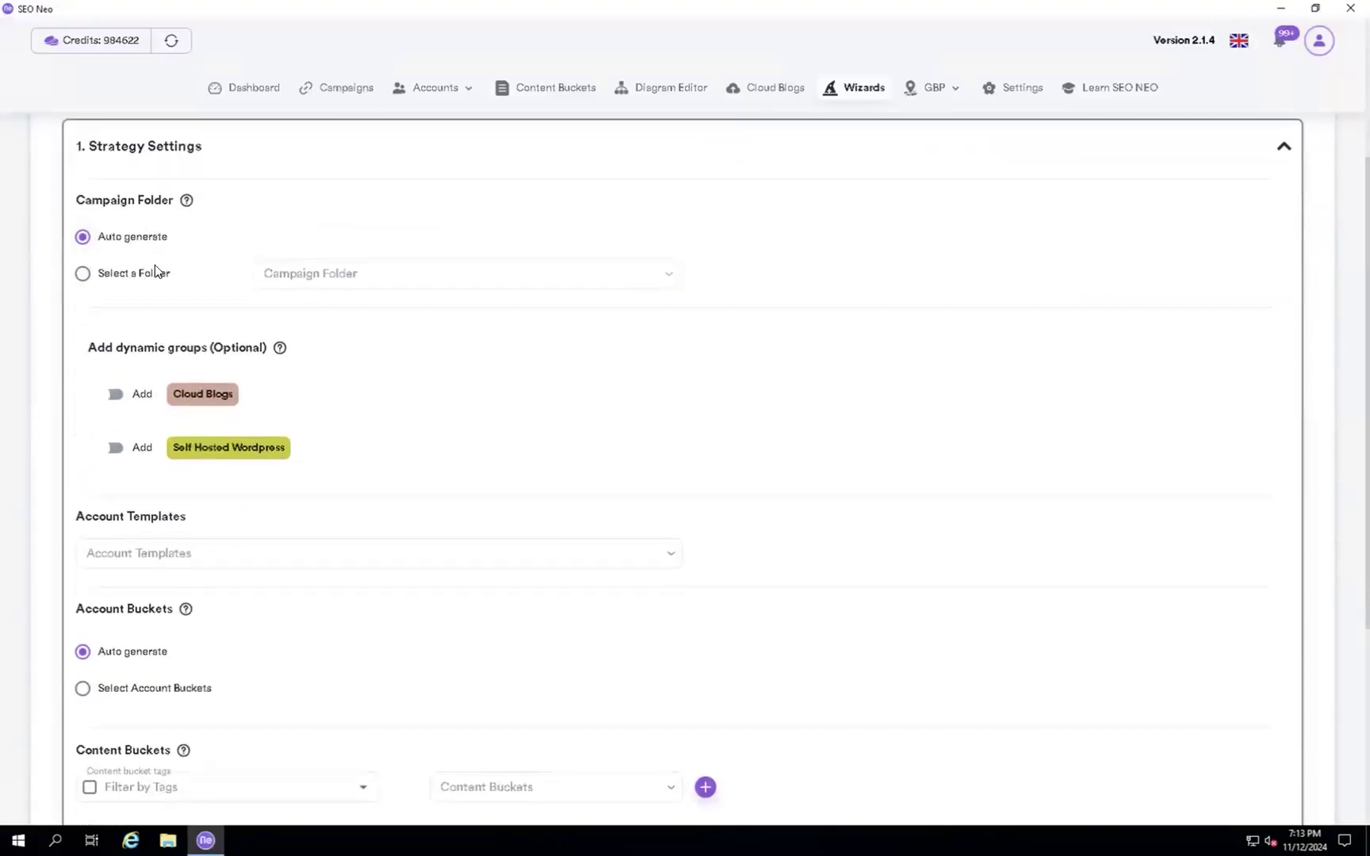
click(129, 274)
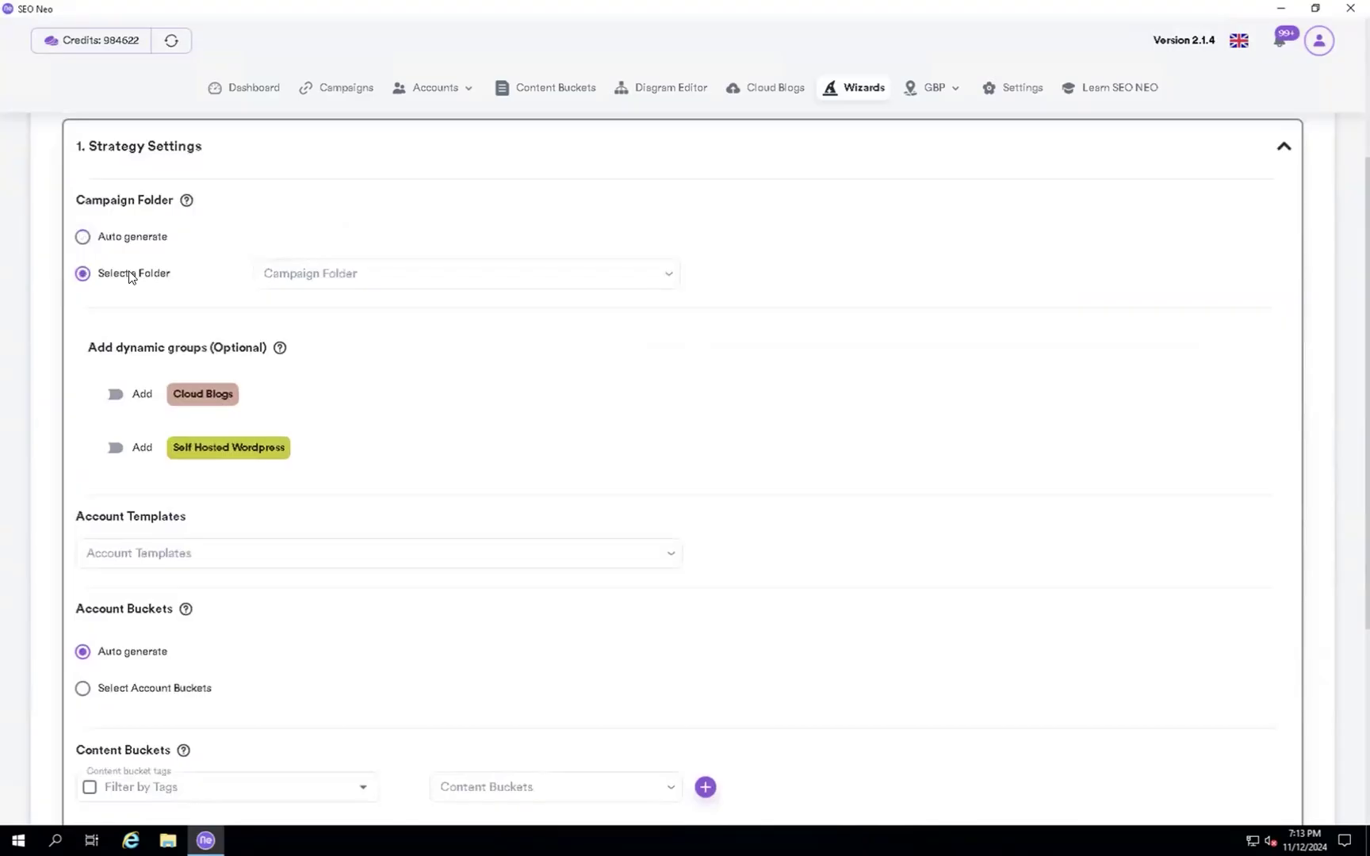
click(402, 278)
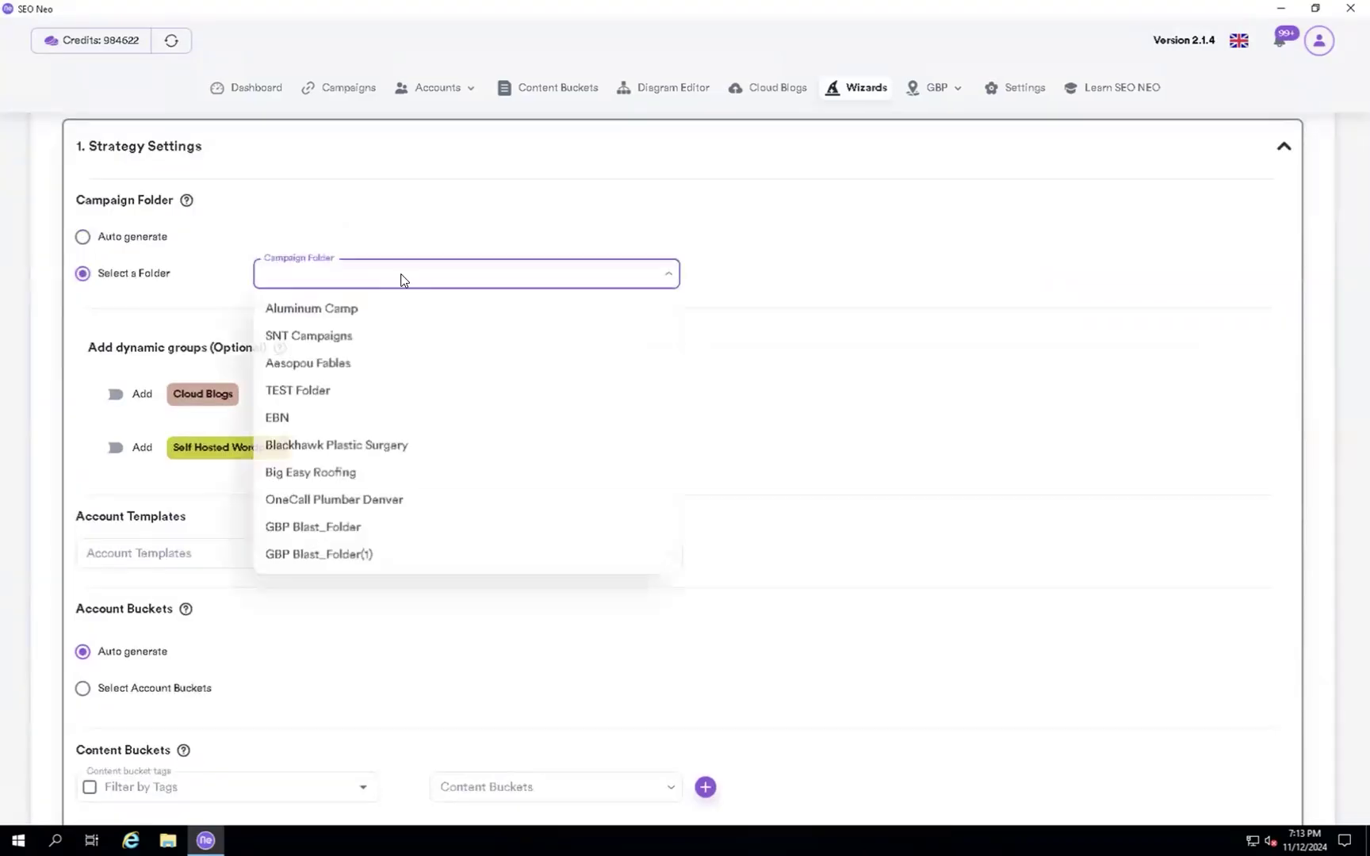
click(323, 560)
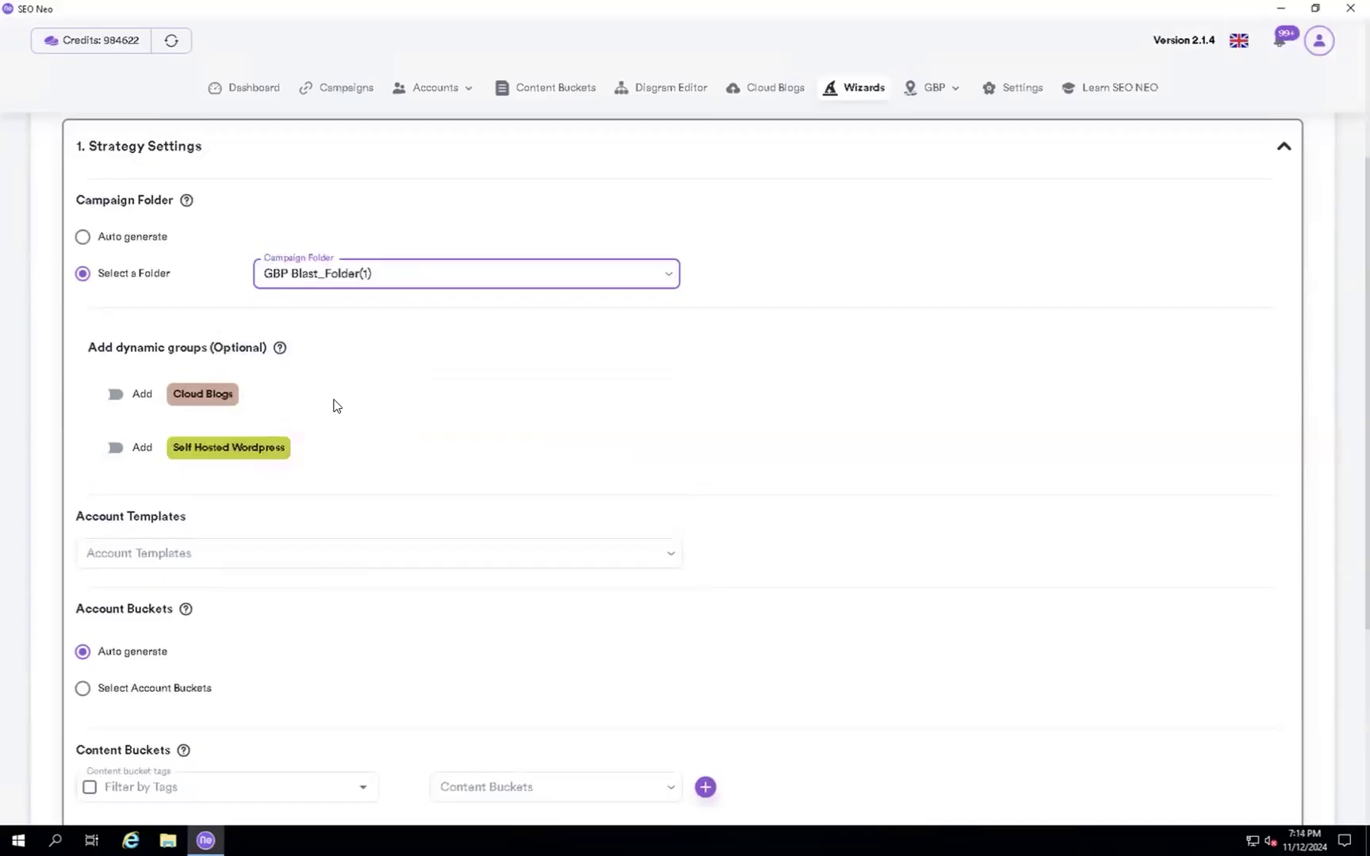
Enable the Cloud Blogs and Self Hosted Wordpress dynamic groups, and switch Cloud Blogs off again.
scroll(336, 406, down, 1)
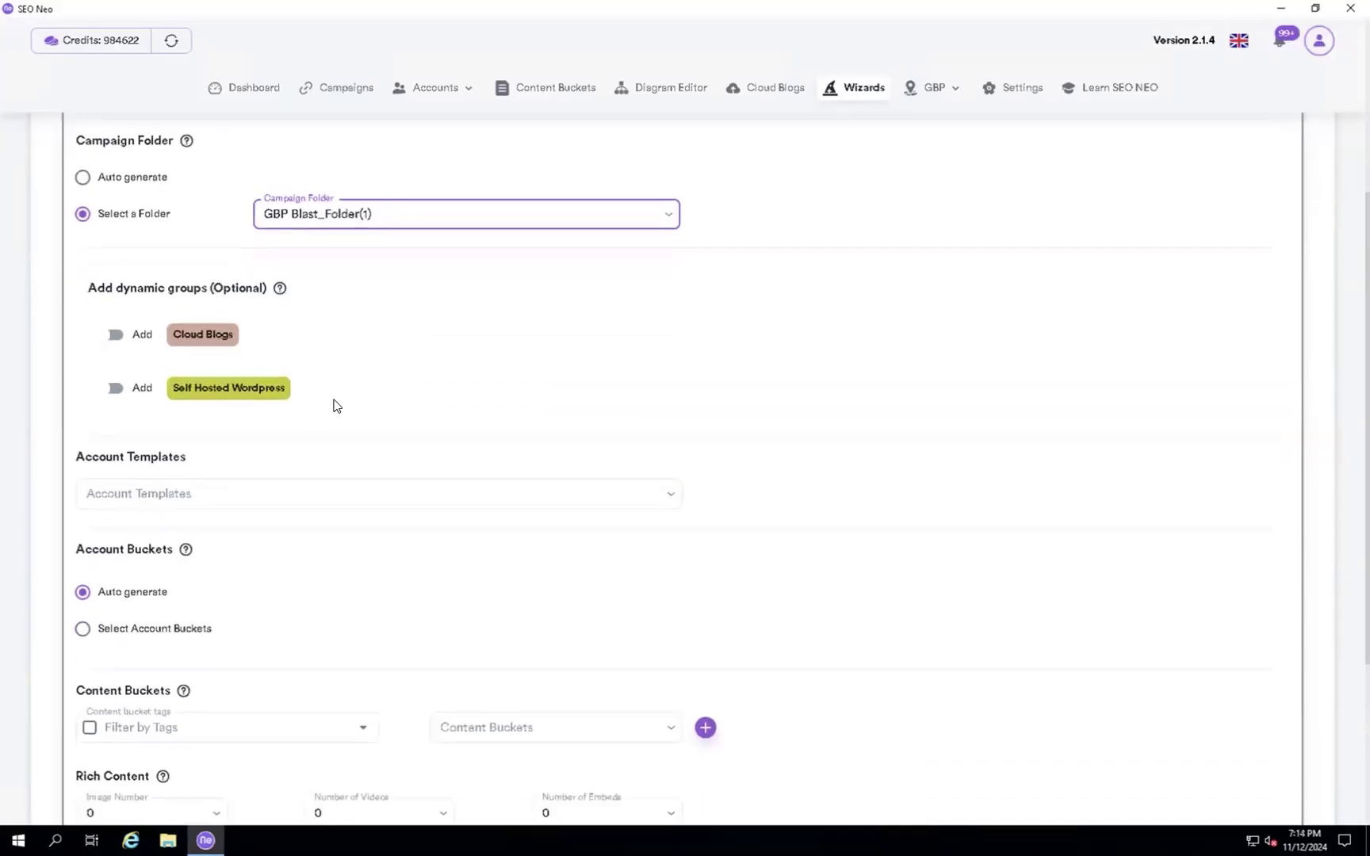
click(106, 339)
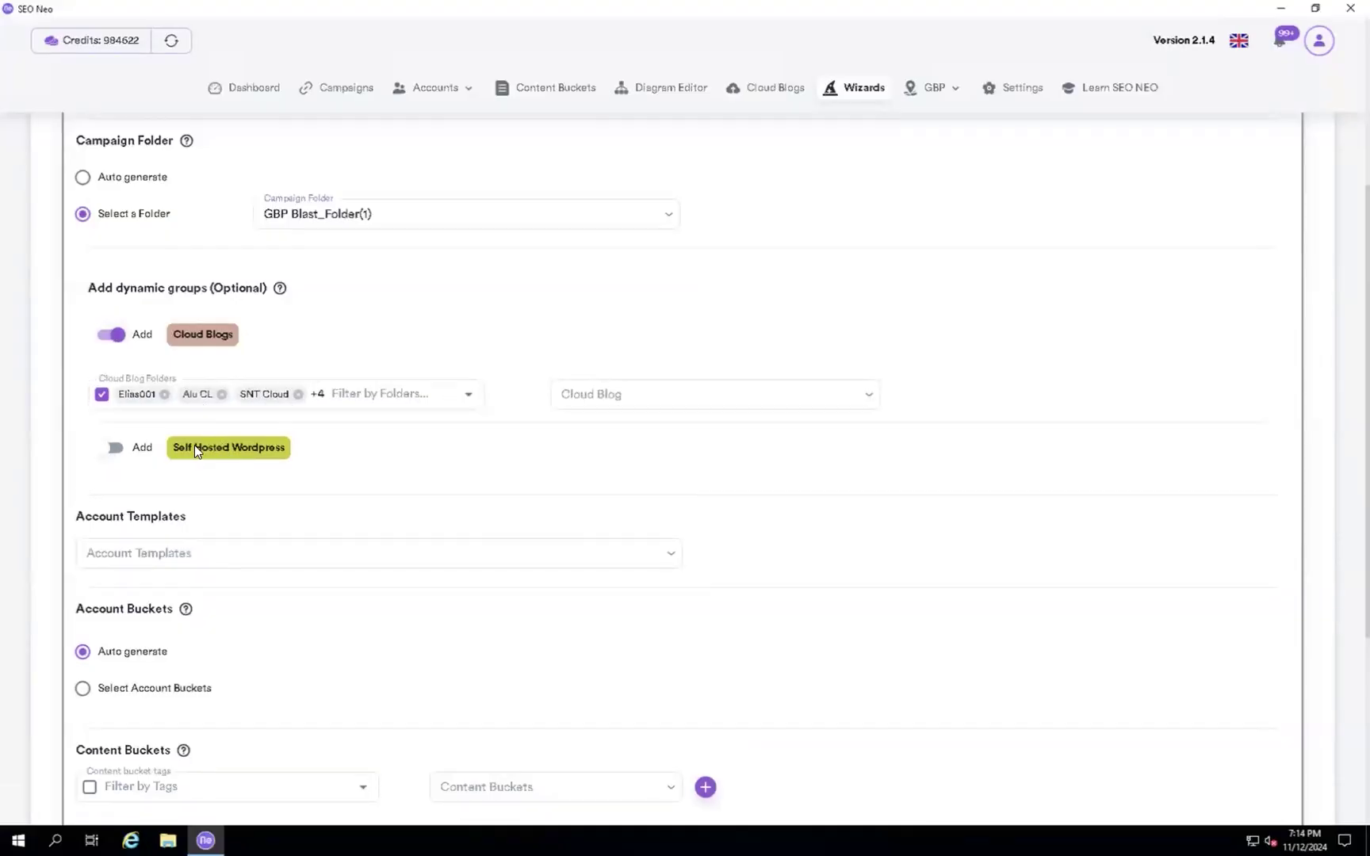
click(110, 449)
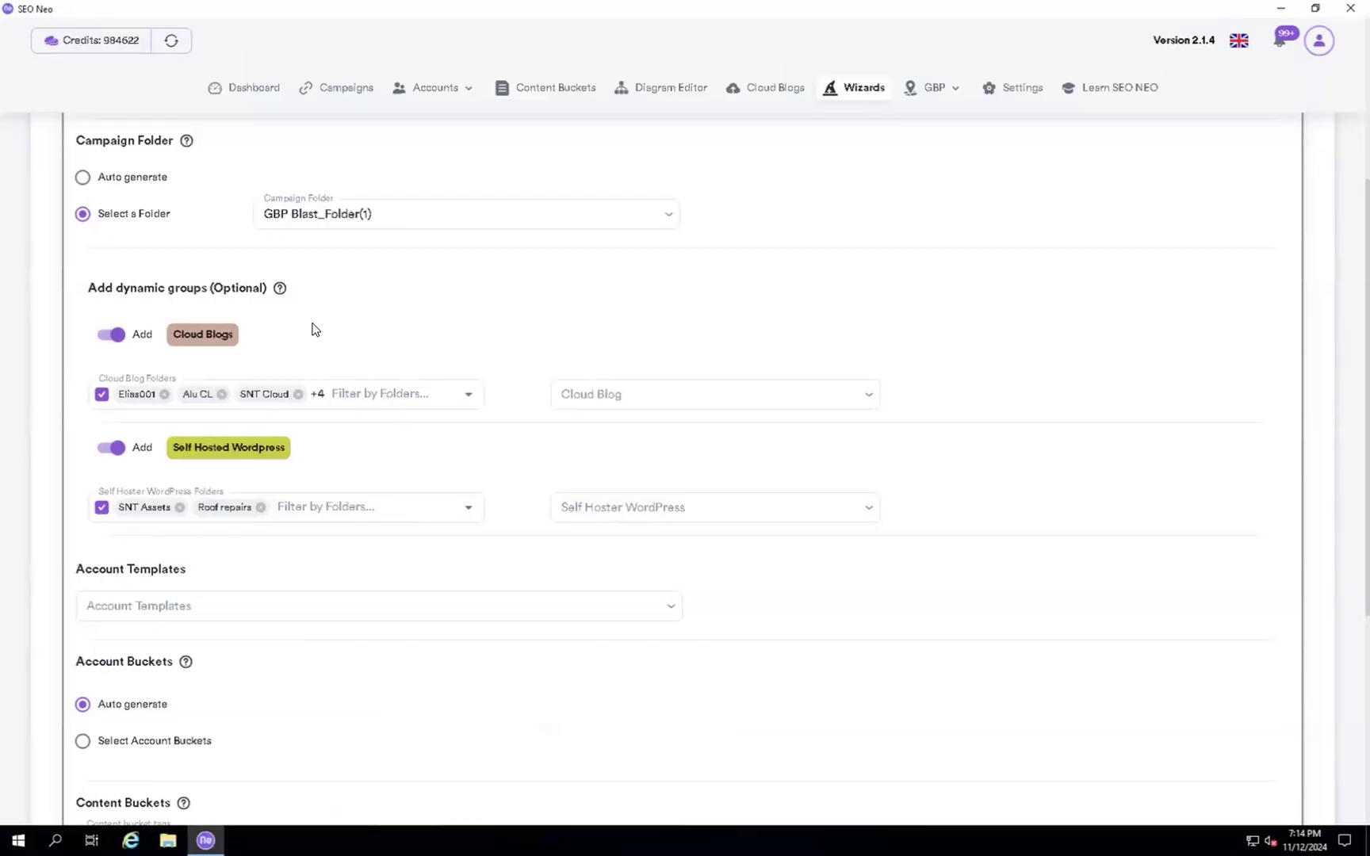
click(113, 335)
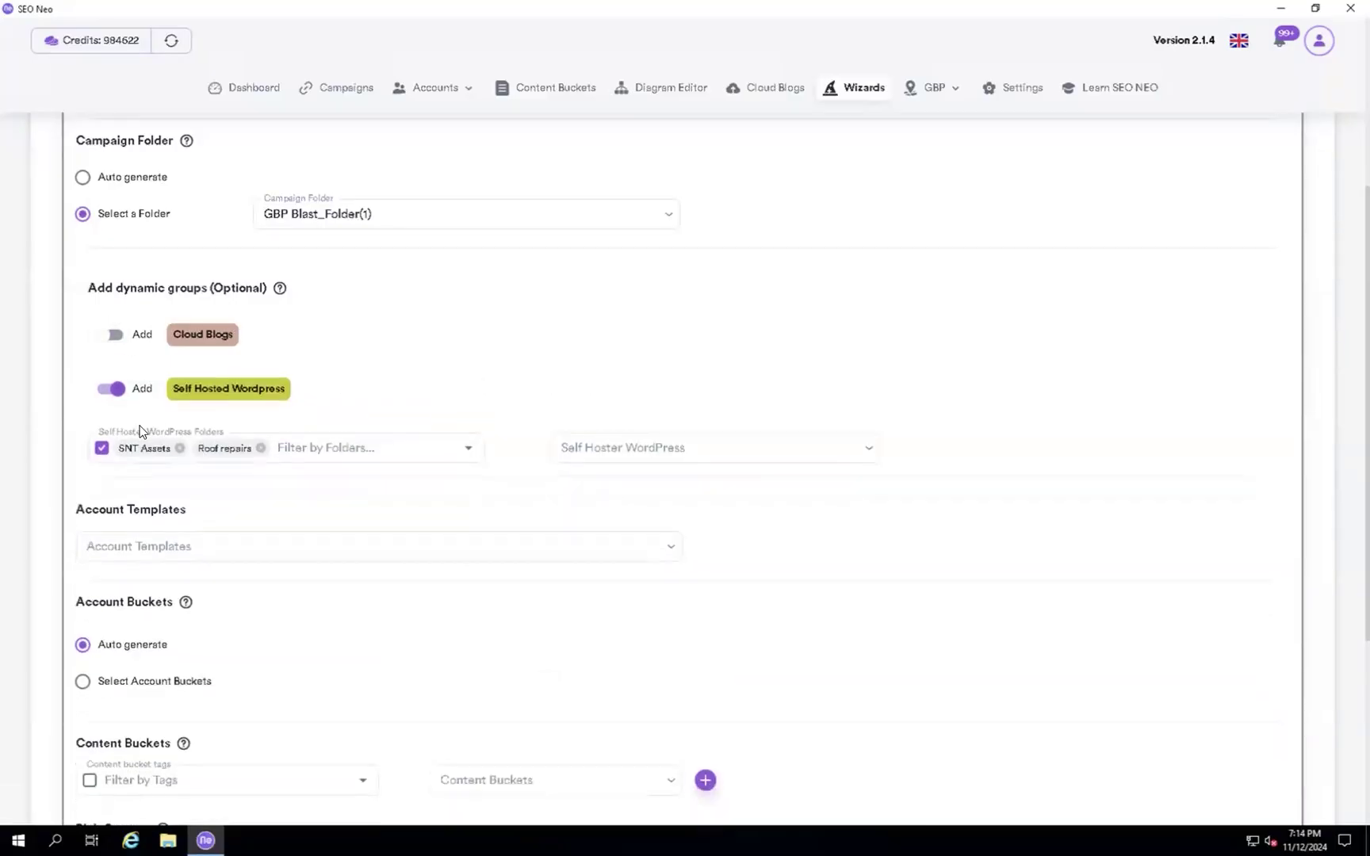
Switch off the Self Hosted Wordpress dynamic group and choose Elias as the account template.
click(116, 388)
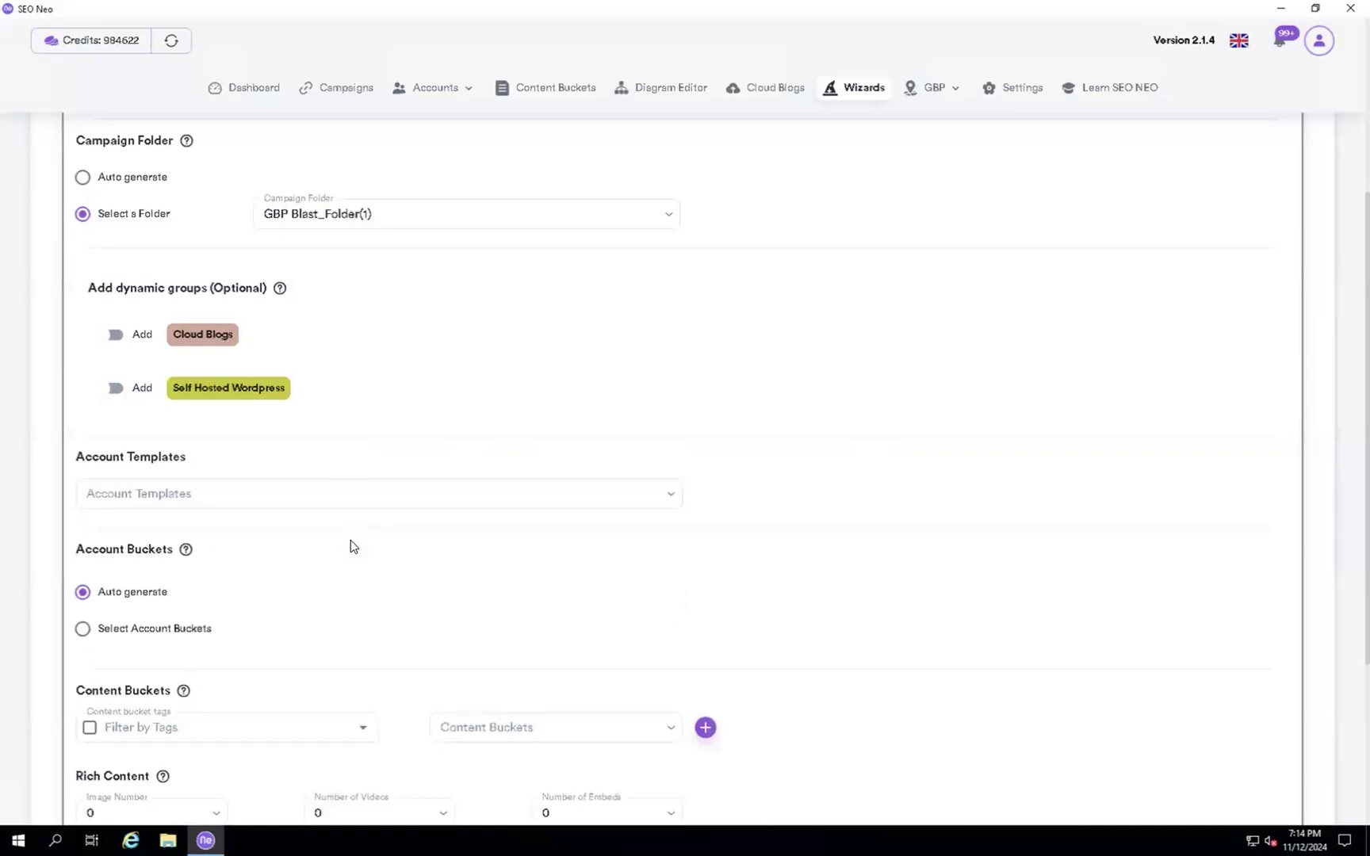
scroll(350, 539, down, 1)
click(311, 420)
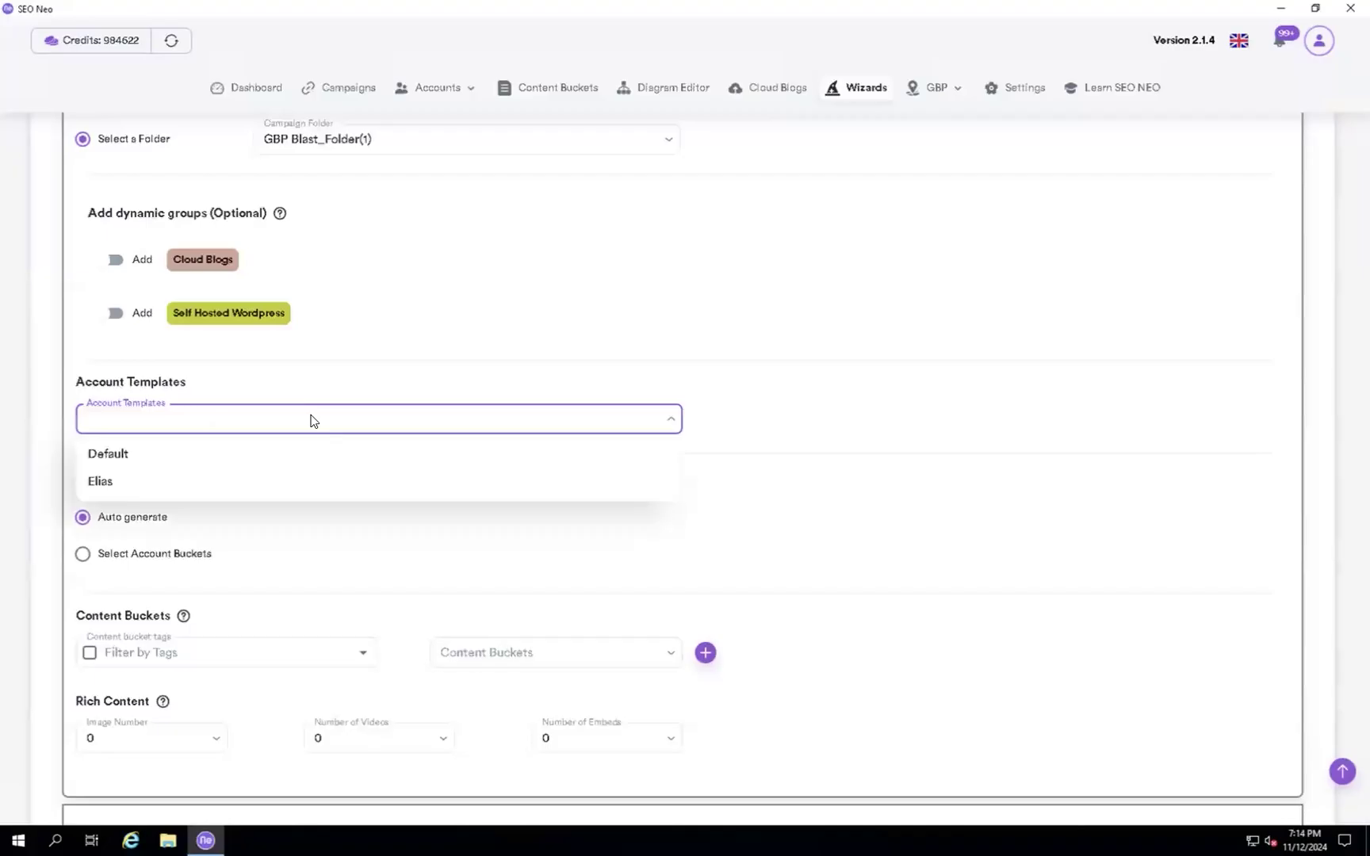
click(144, 485)
scroll(291, 534, down, 2)
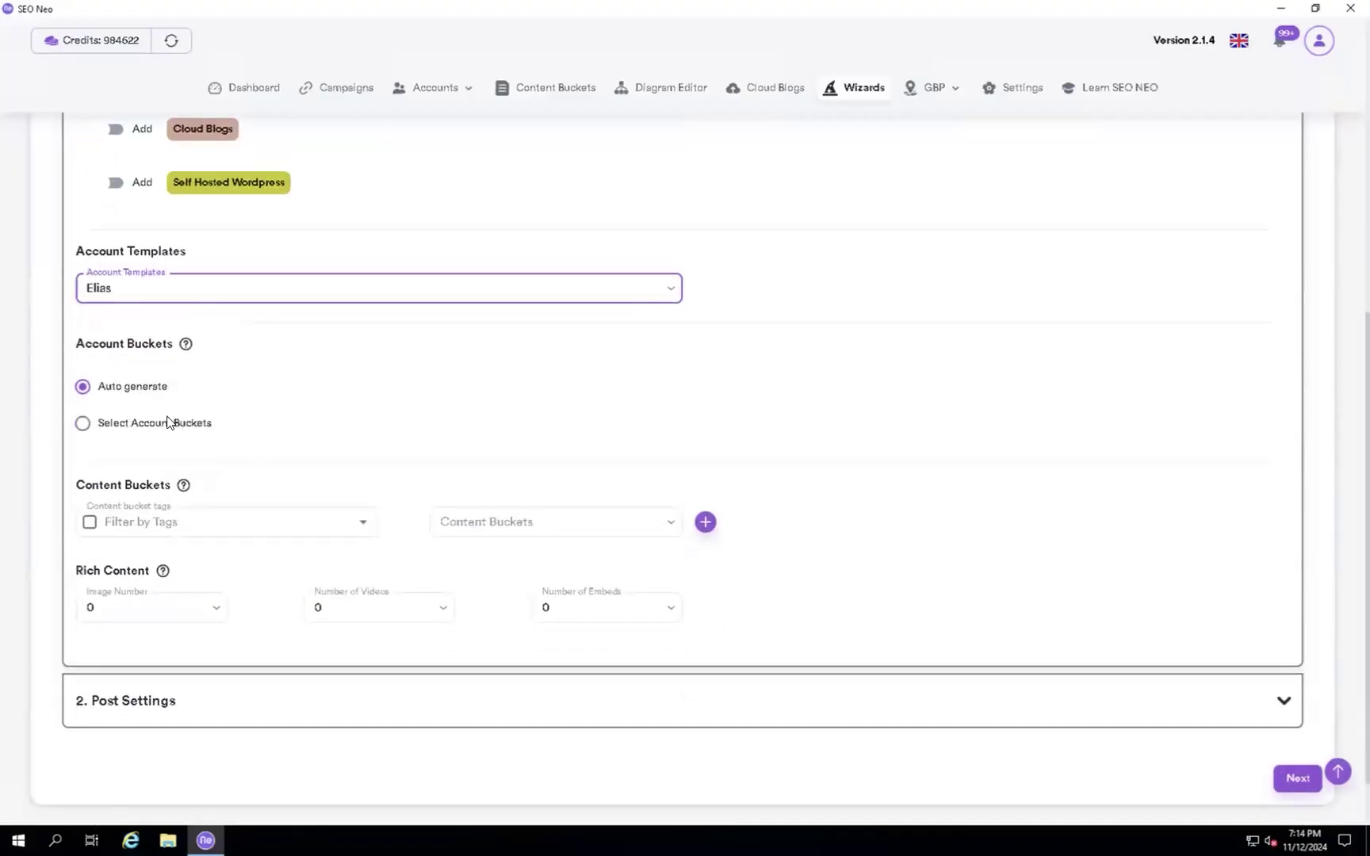
click(467, 89)
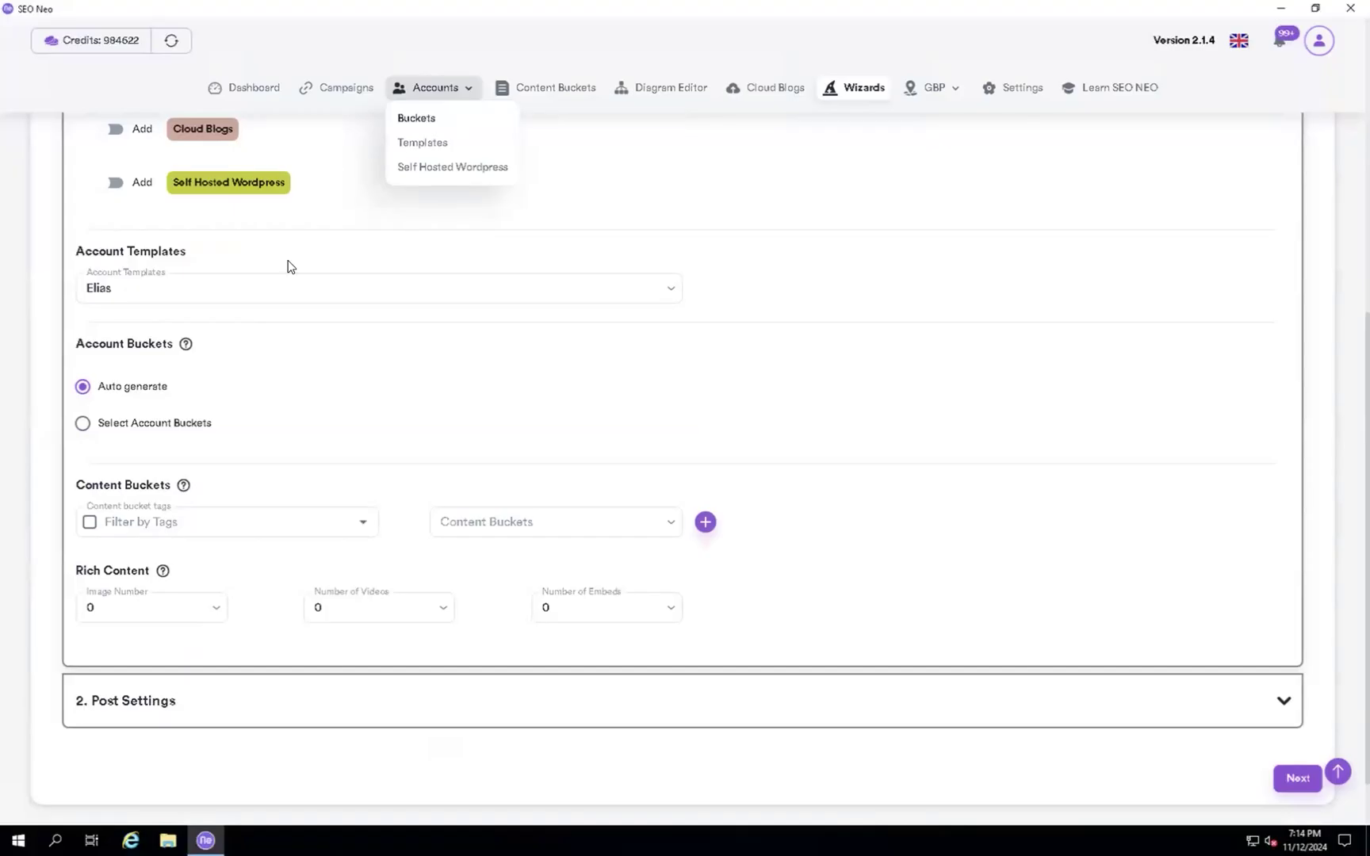
Set the rich content to random images, random videos and 1 embed.
click(206, 615)
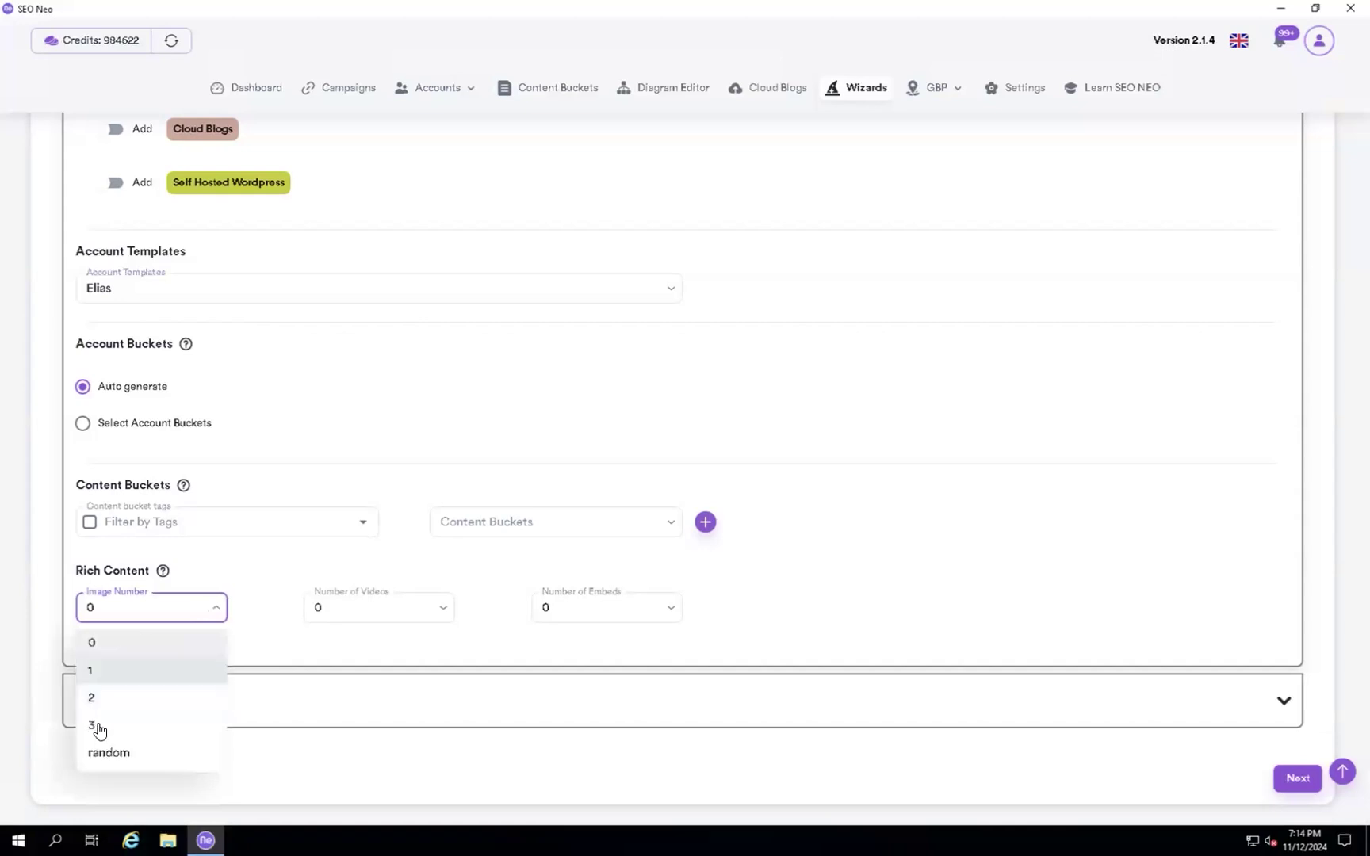
click(109, 754)
click(376, 609)
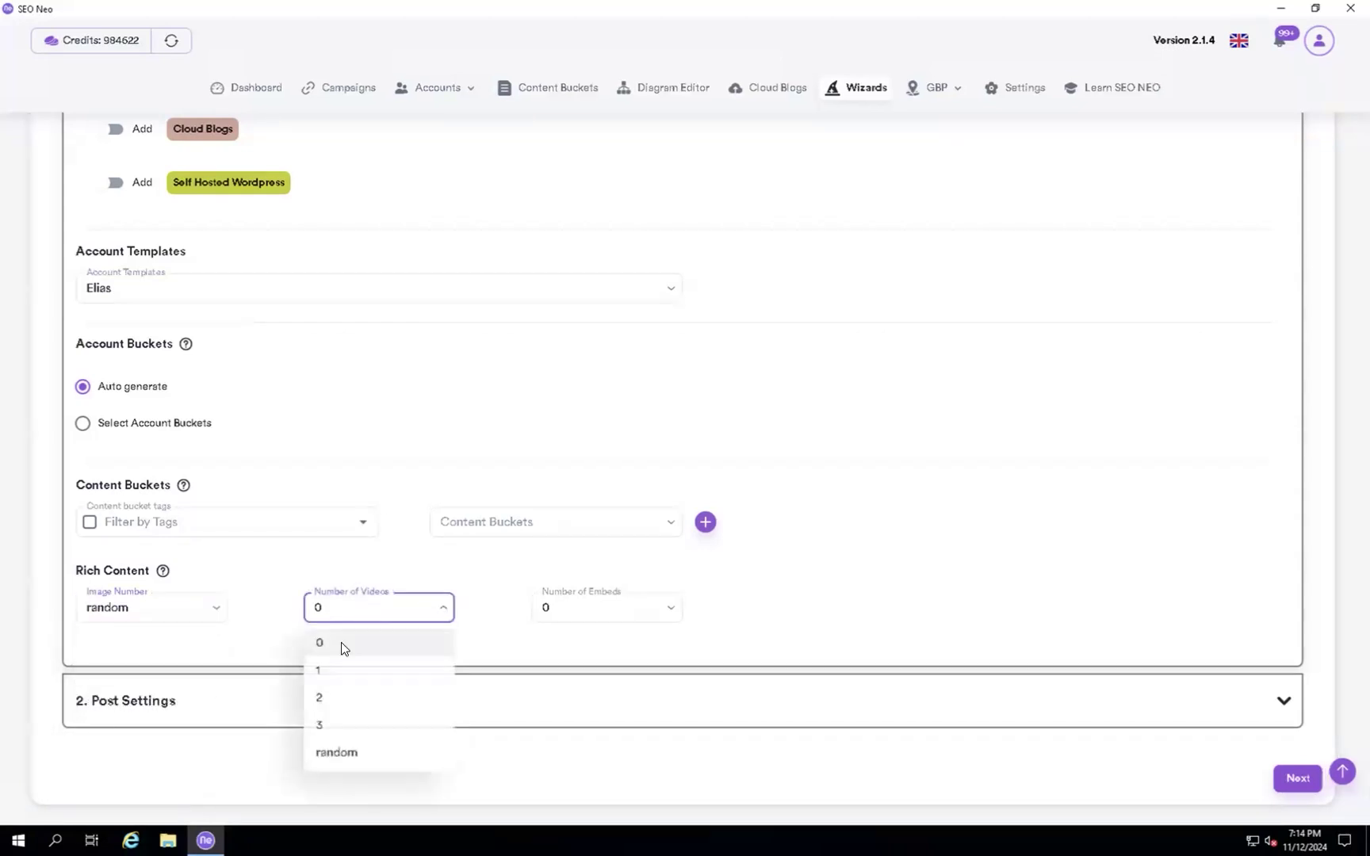
click(339, 755)
click(634, 608)
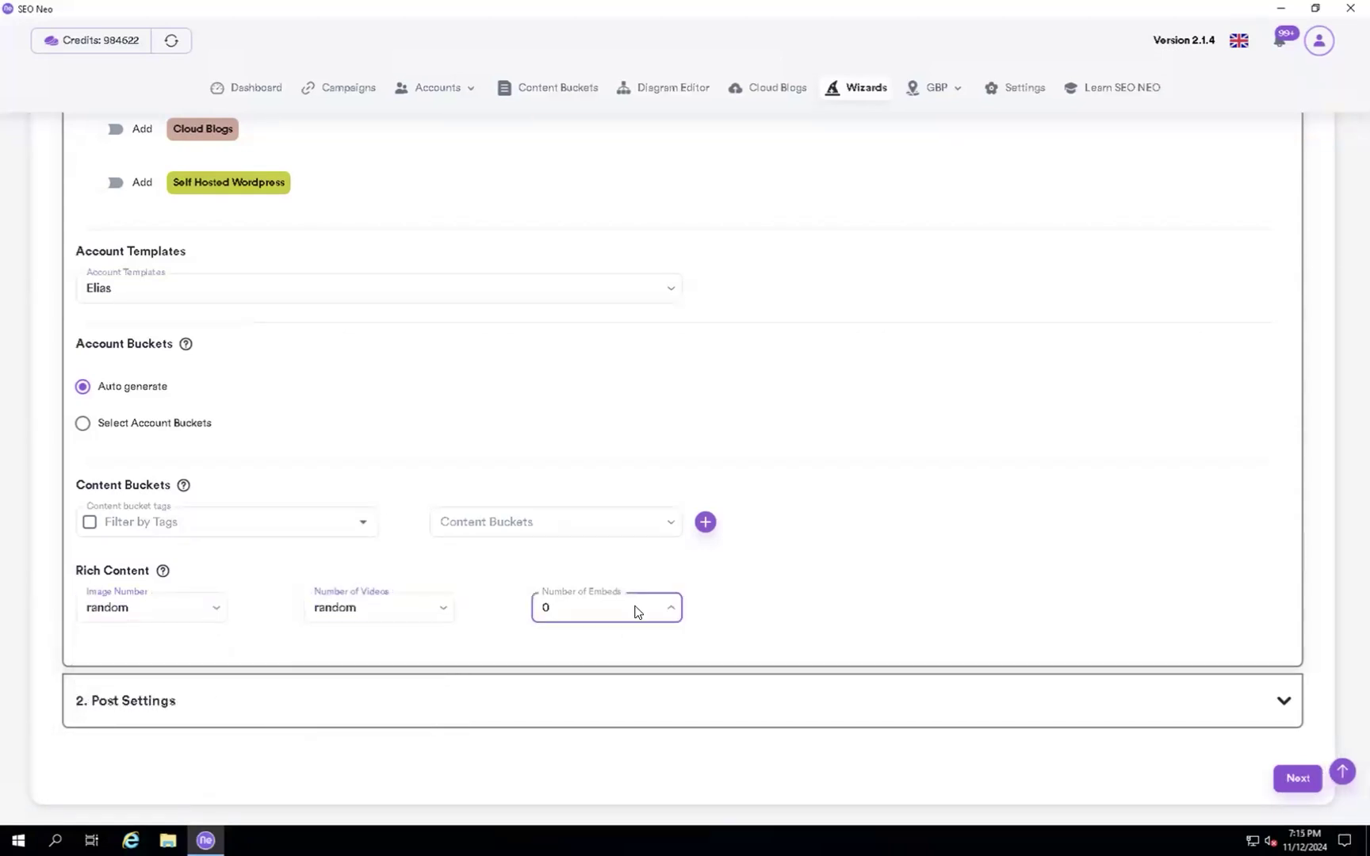
click(560, 670)
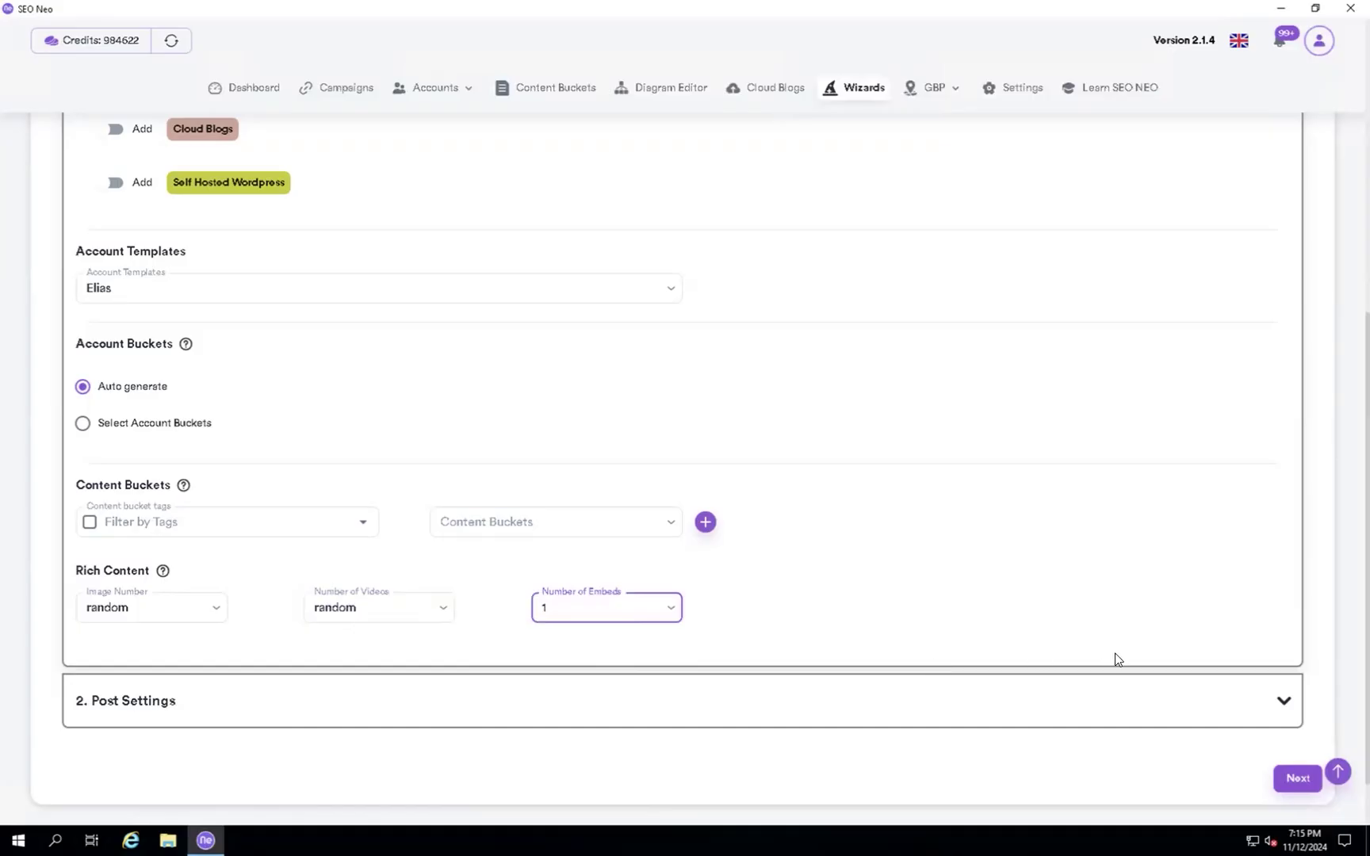
Expand the Post Settings and choose 2captcha as the primary captcha service.
scroll(1165, 654, down, 1)
click(1283, 632)
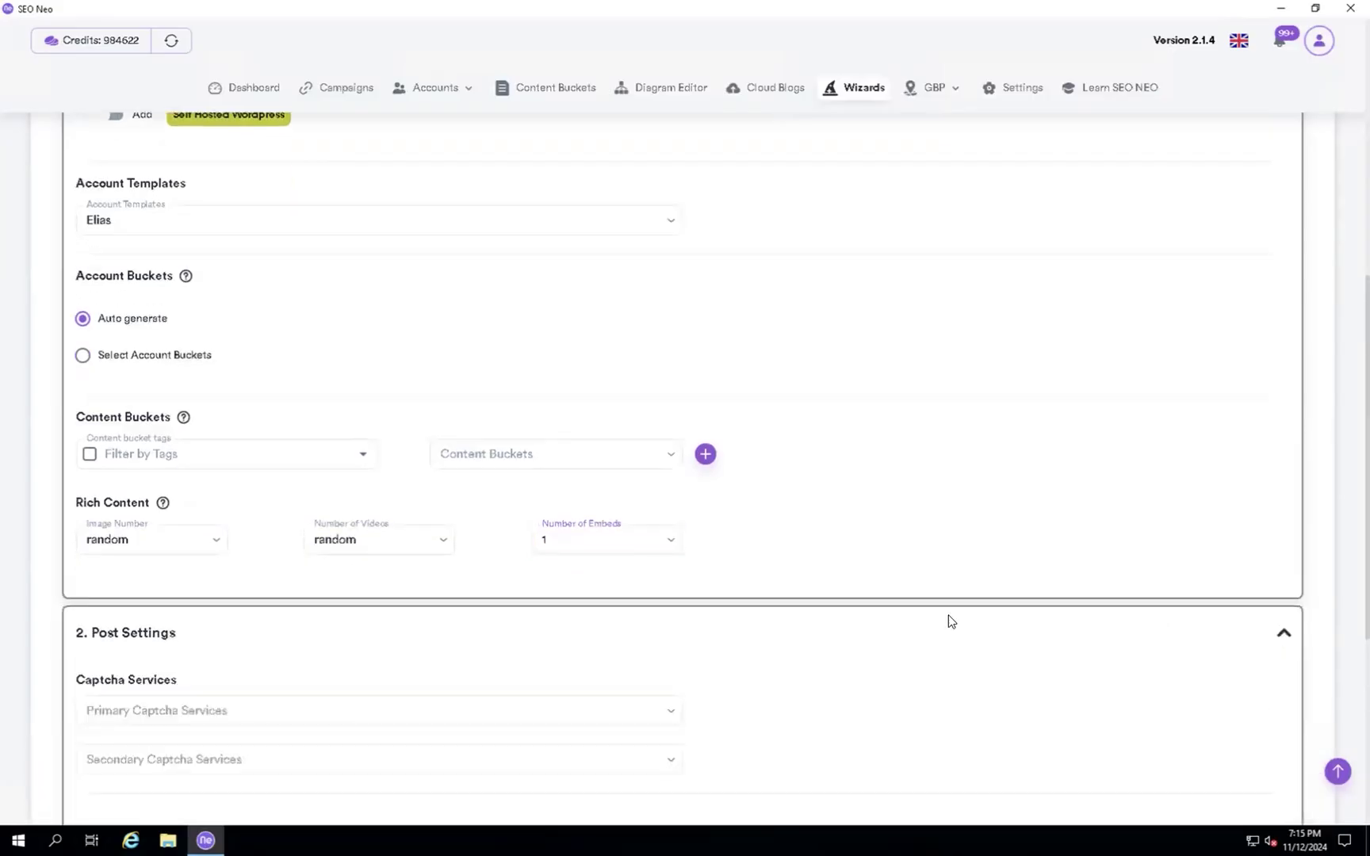
scroll(892, 623, down, 1)
scroll(891, 622, down, 2)
click(646, 418)
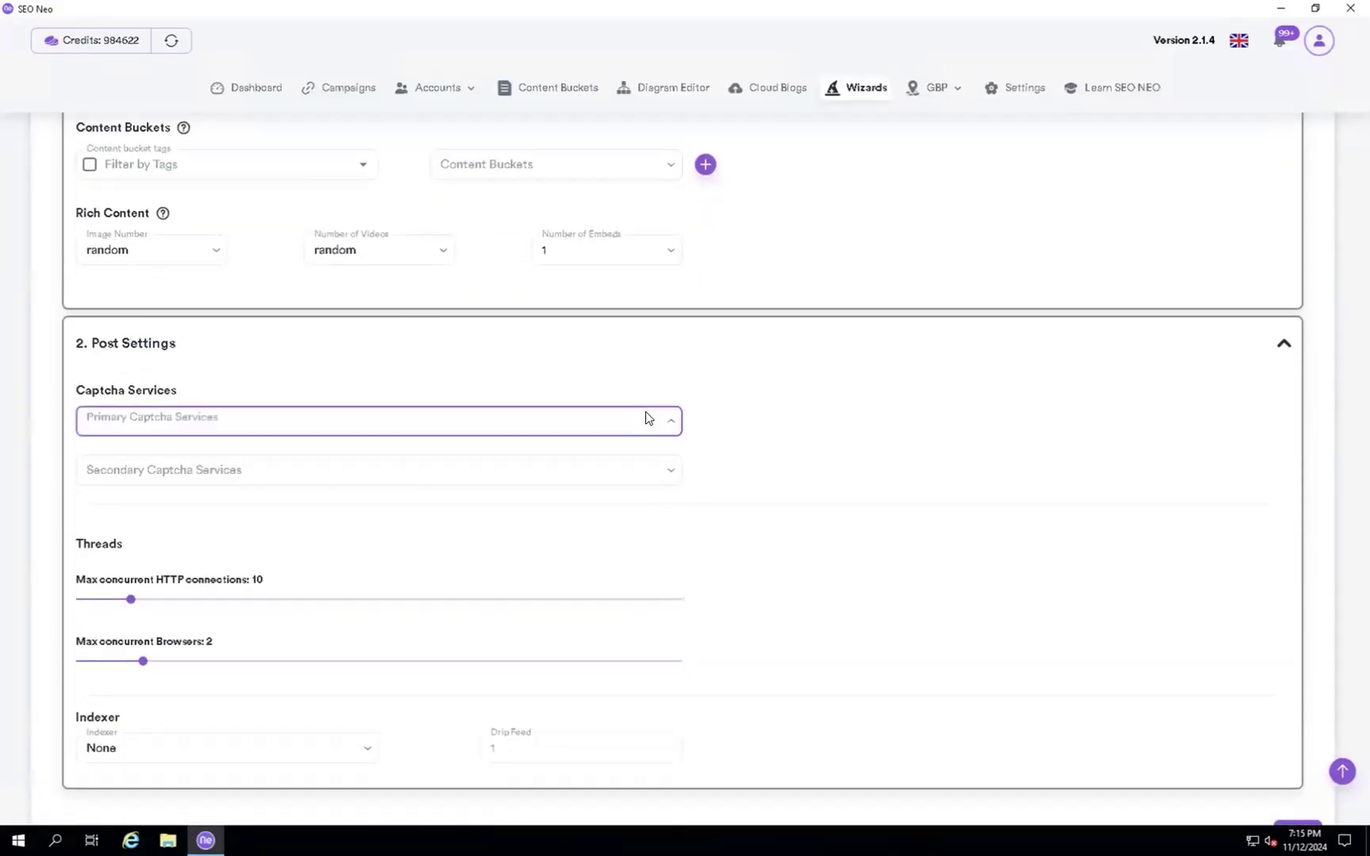
click(195, 514)
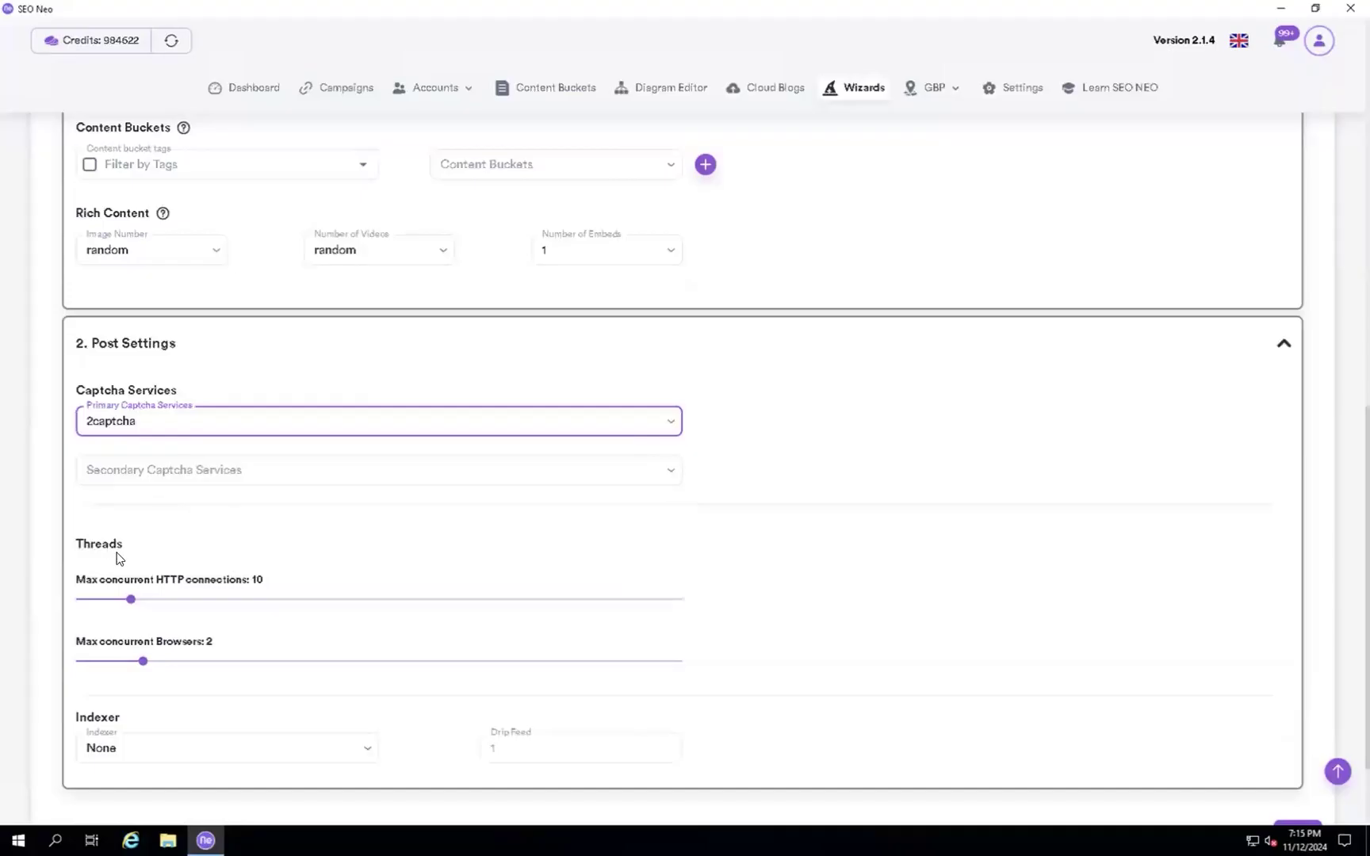
Set the threads to 50 concurrent HTTP connections and 3 concurrent browsers, and choose Omega as the indexer.
drag(129, 596, 376, 601)
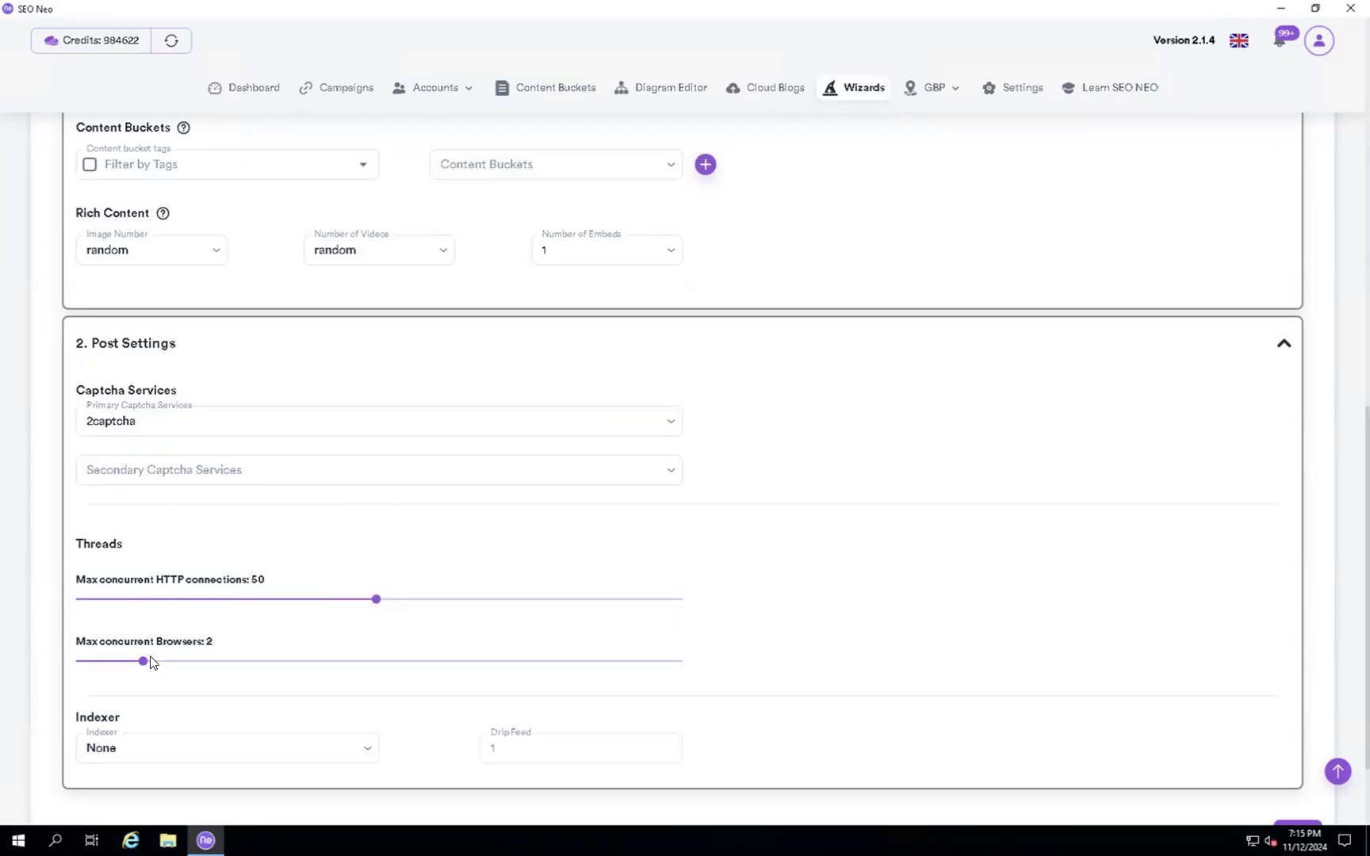
drag(142, 660, 270, 670)
drag(277, 659, 224, 667)
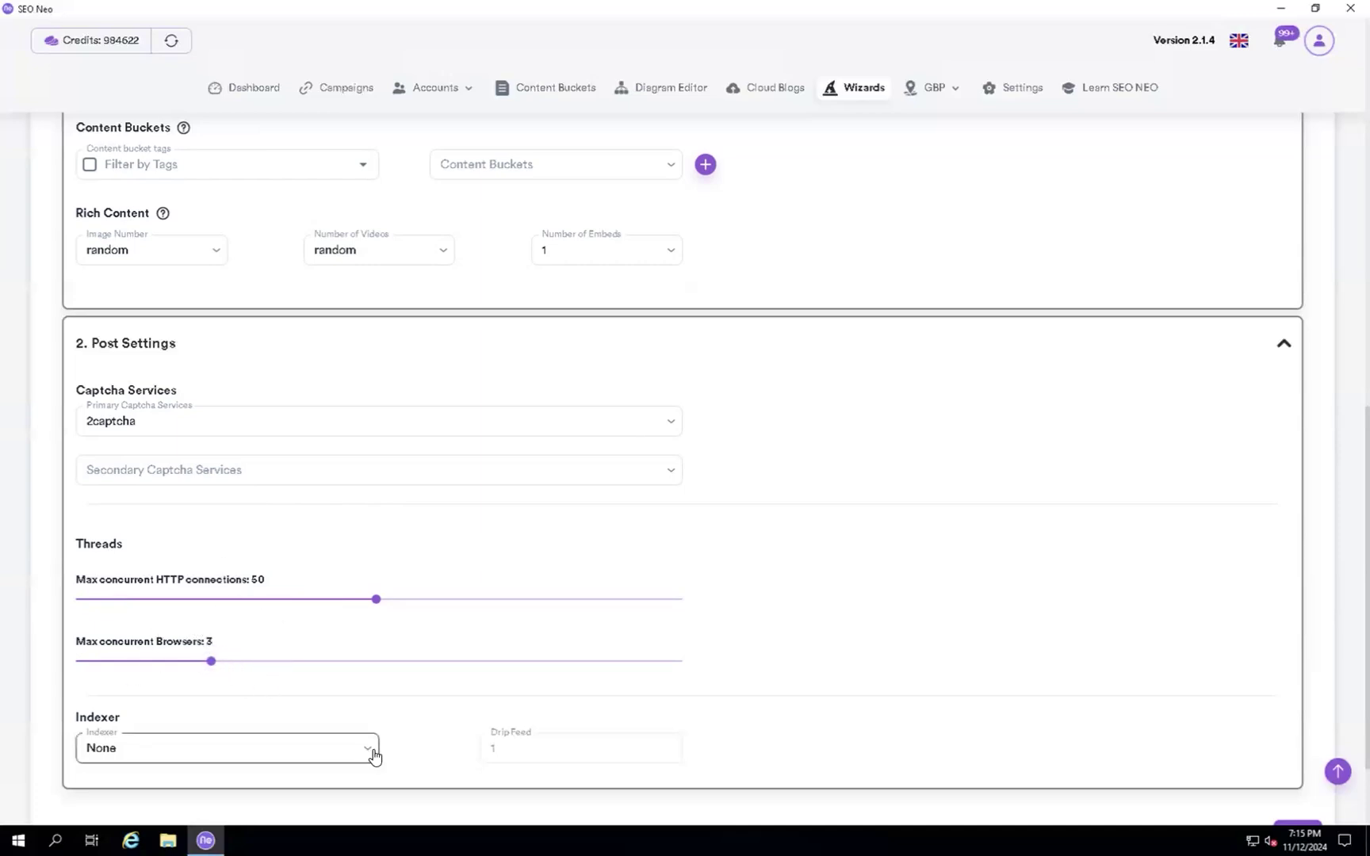
scroll(404, 742, down, 3)
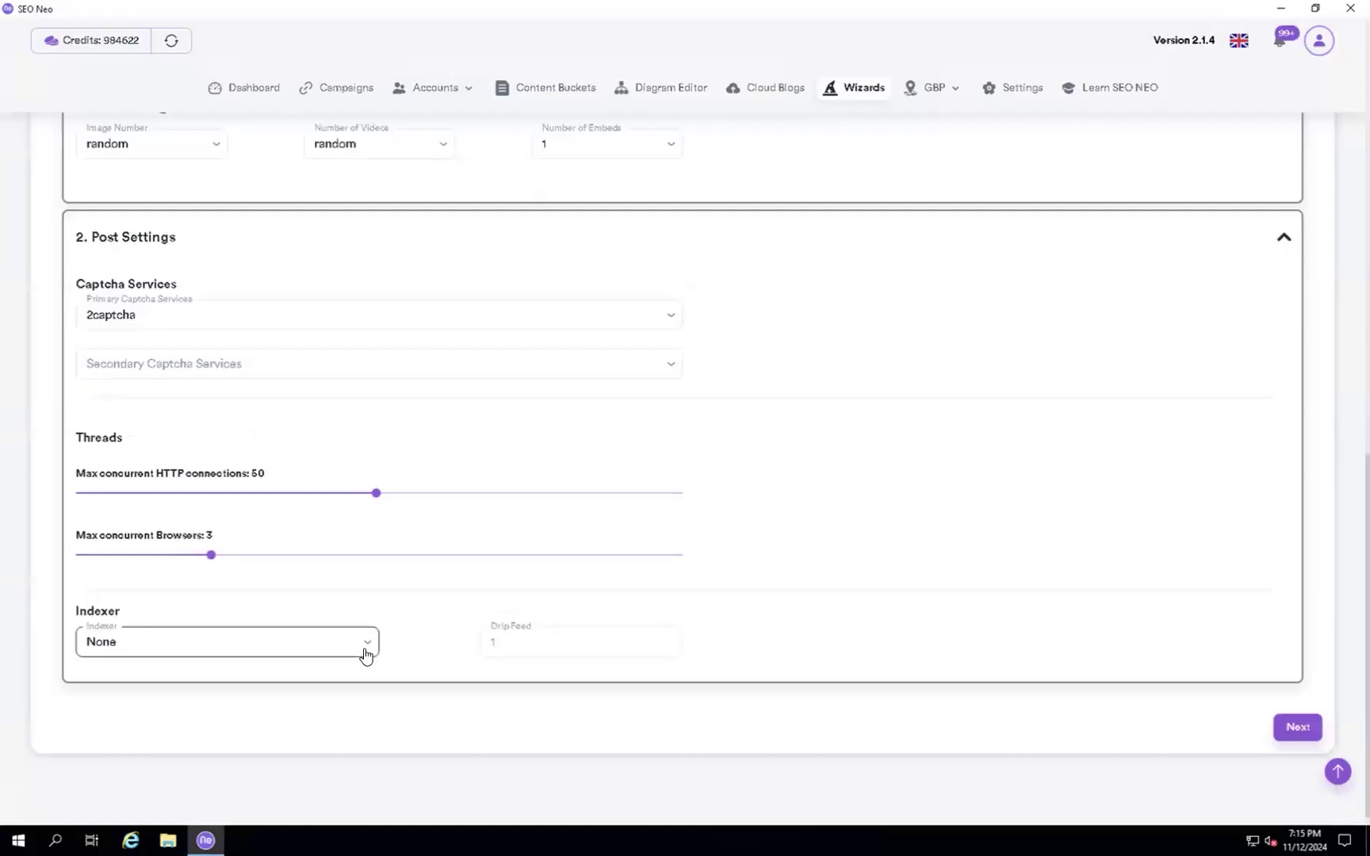
click(364, 649)
click(175, 732)
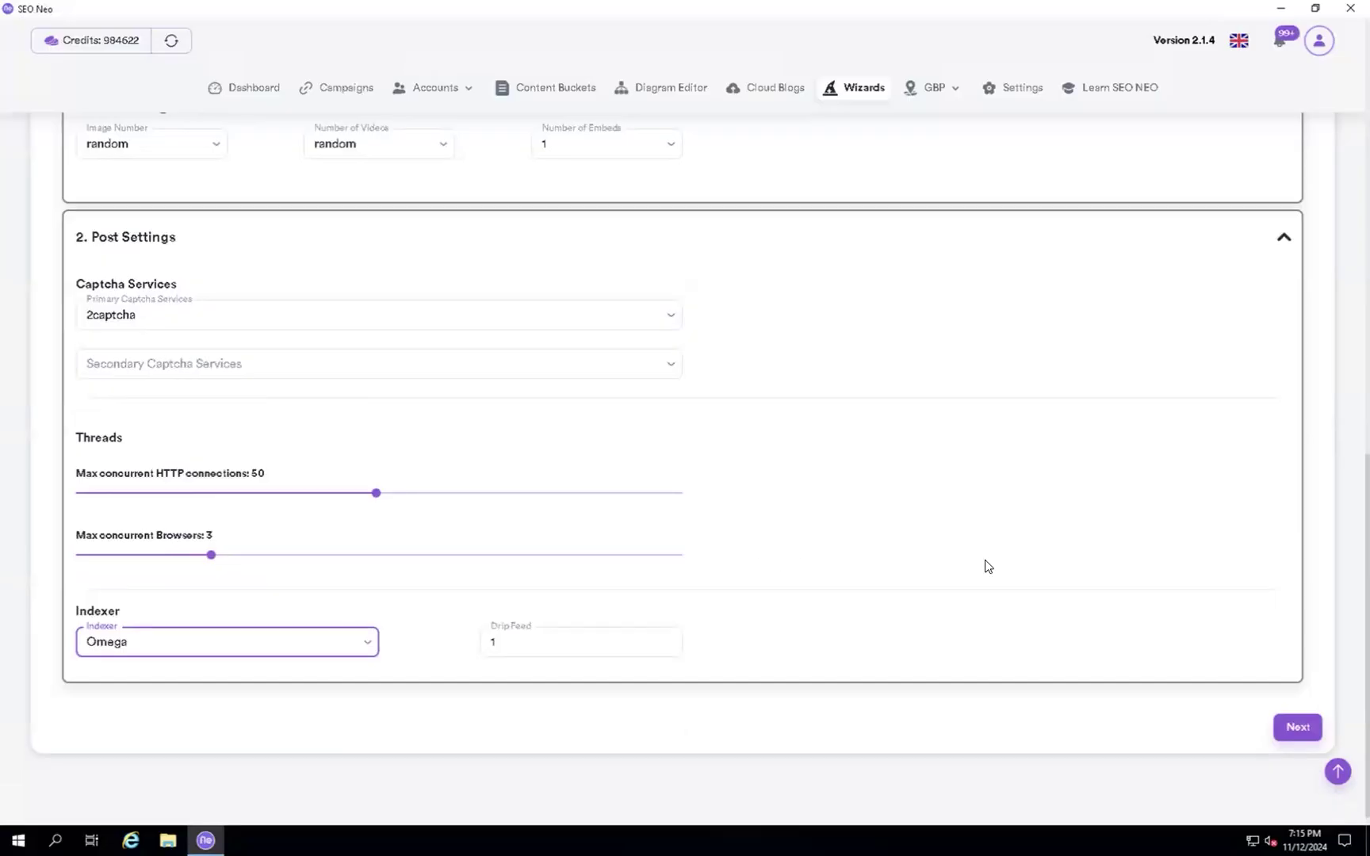
Review the strategy and post settings and try to continue to the GBP Moneysites and Keywords stage.
scroll(984, 560, up, 5)
scroll(985, 564, down, 6)
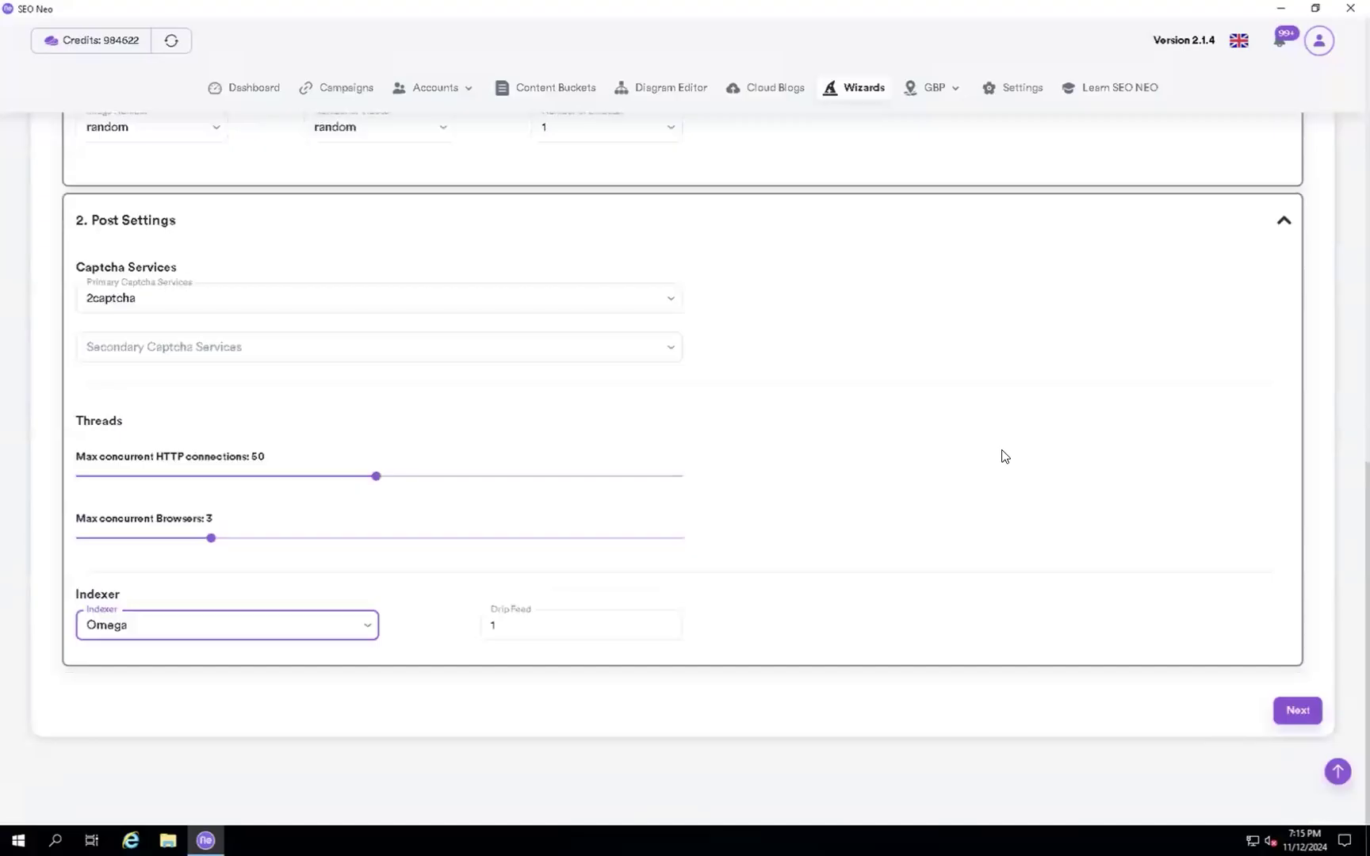
scroll(1002, 455, up, 10)
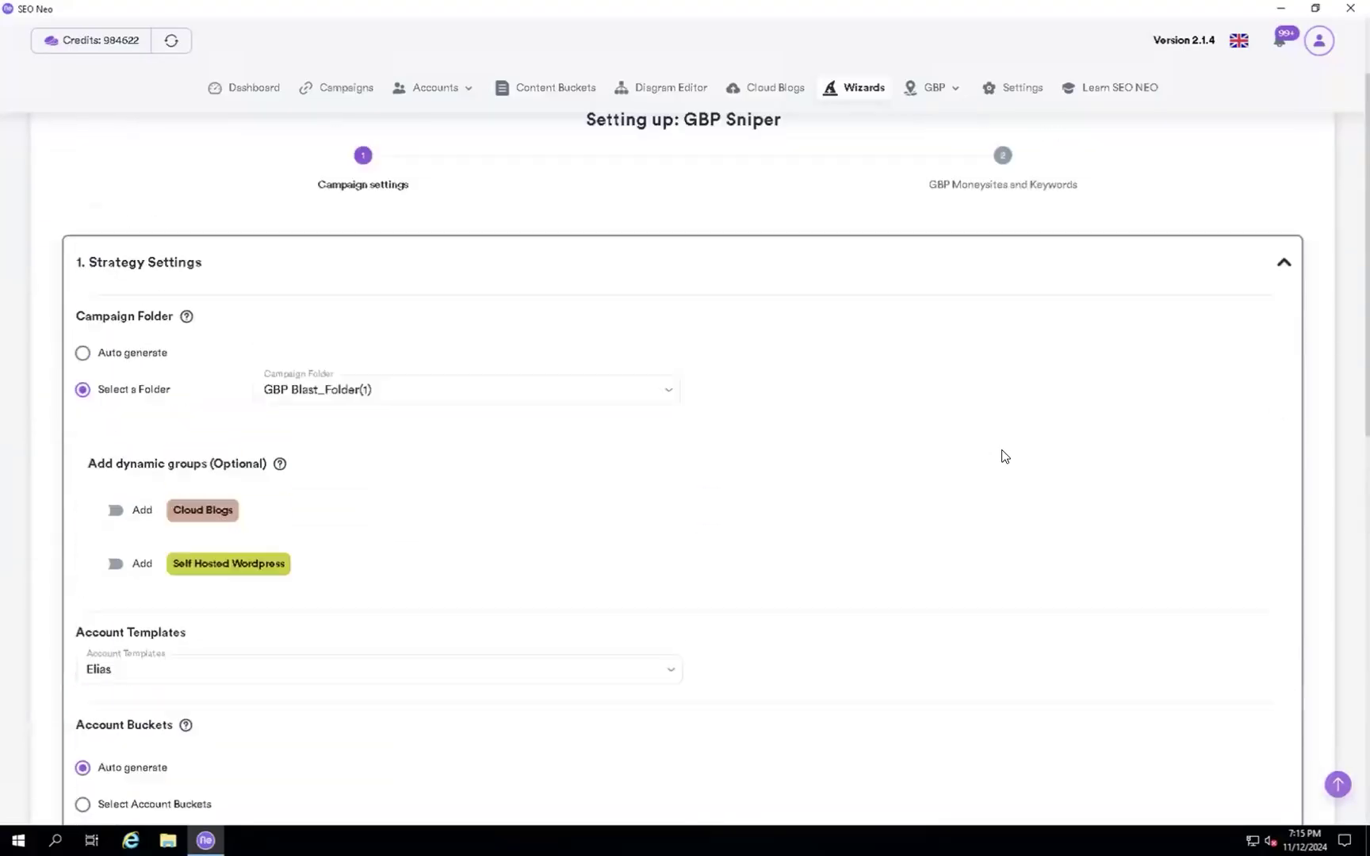
scroll(1003, 456, down, 7)
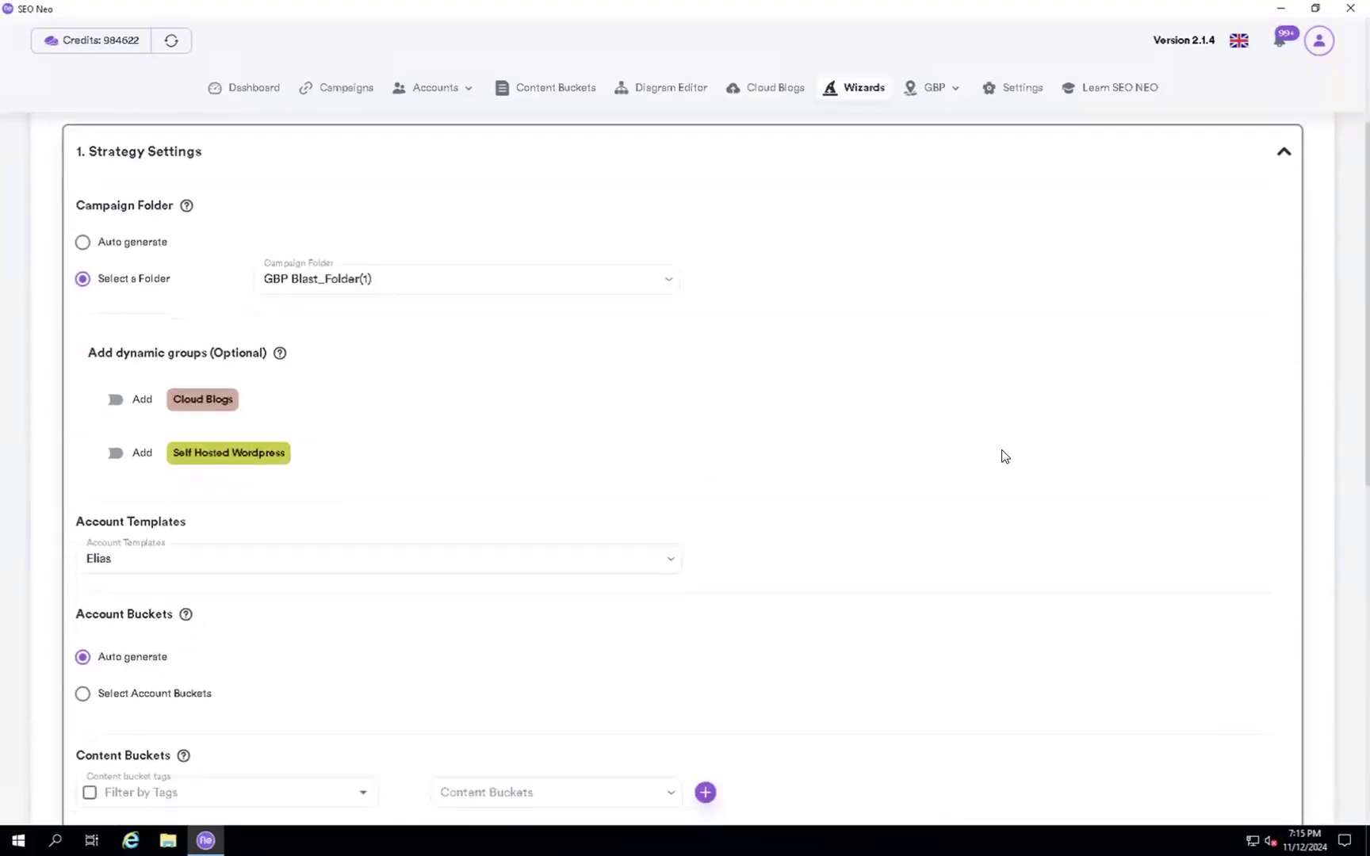
scroll(1003, 456, down, 4)
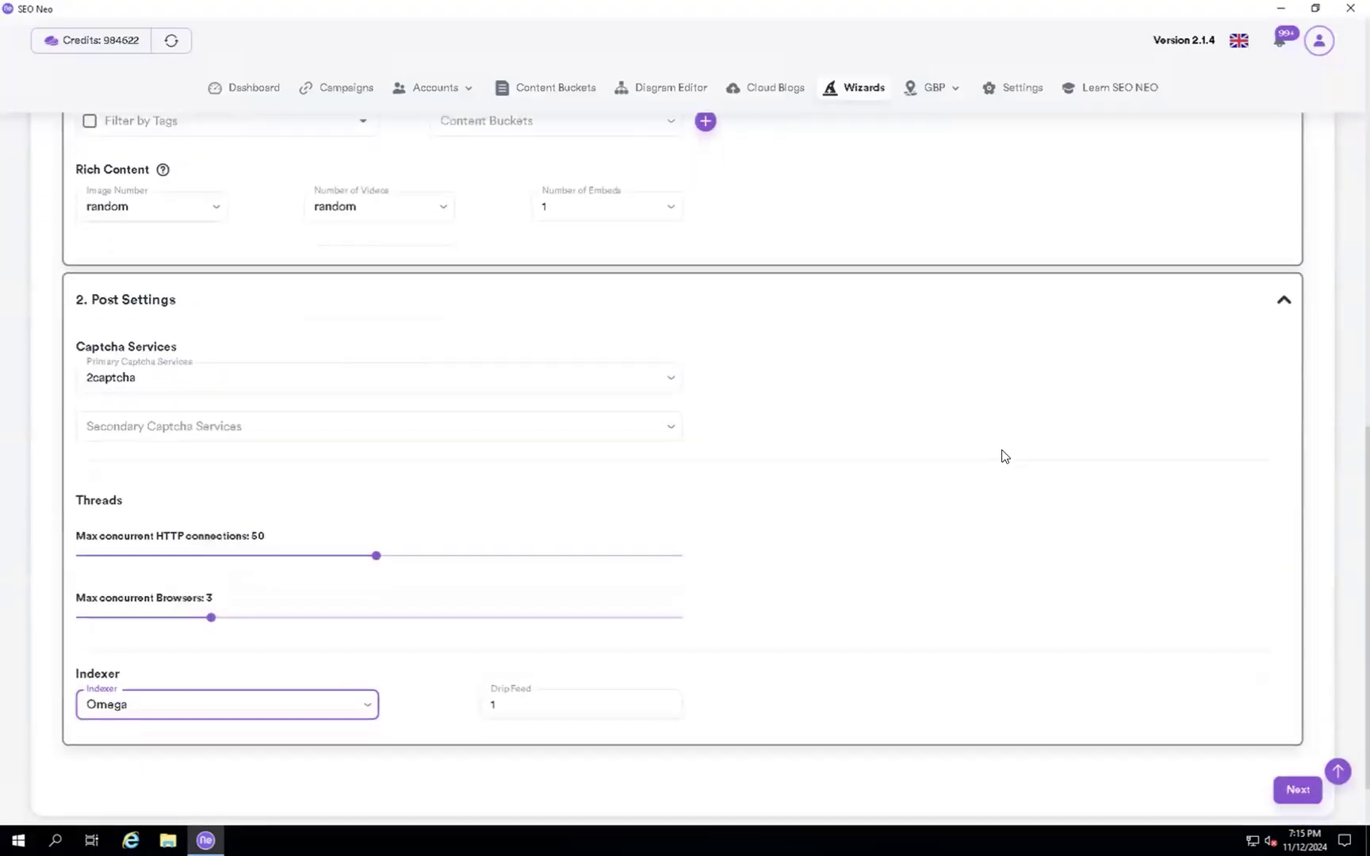
scroll(1006, 456, up, 1)
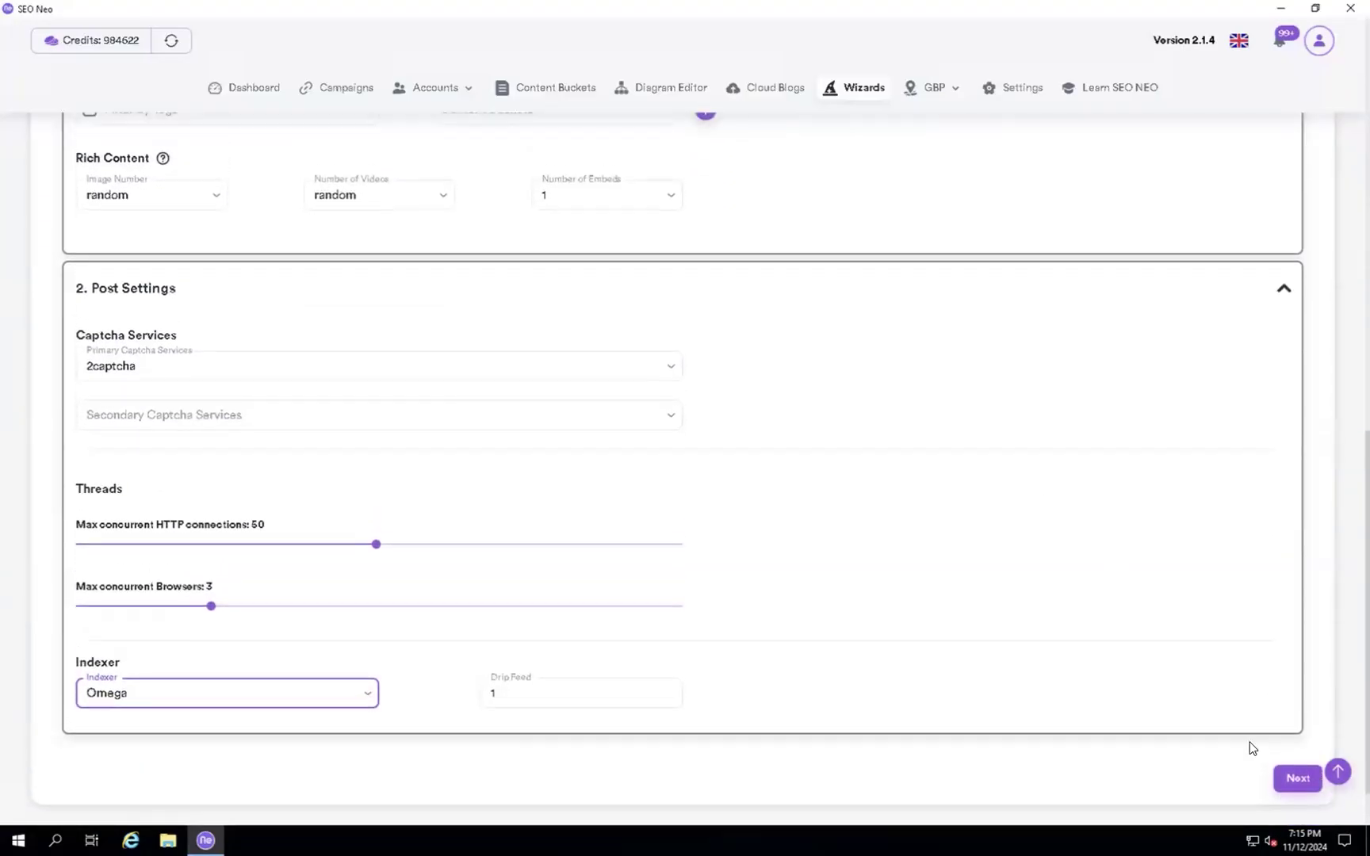
click(1307, 782)
Choose SNT as the content bucket and continue to the GBP Moneysites and Keywords stage.
scroll(1051, 595, up, 5)
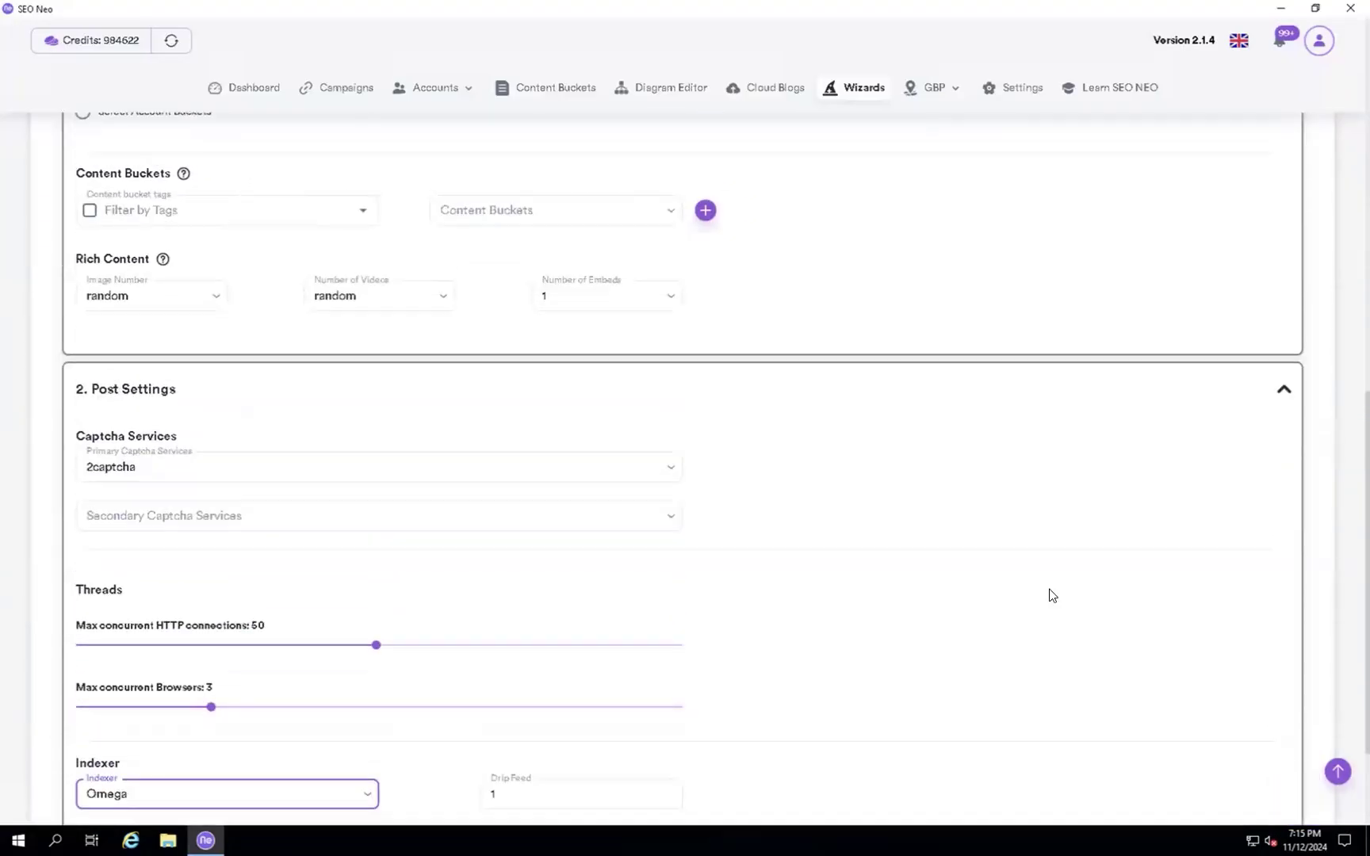
scroll(1052, 595, down, 2)
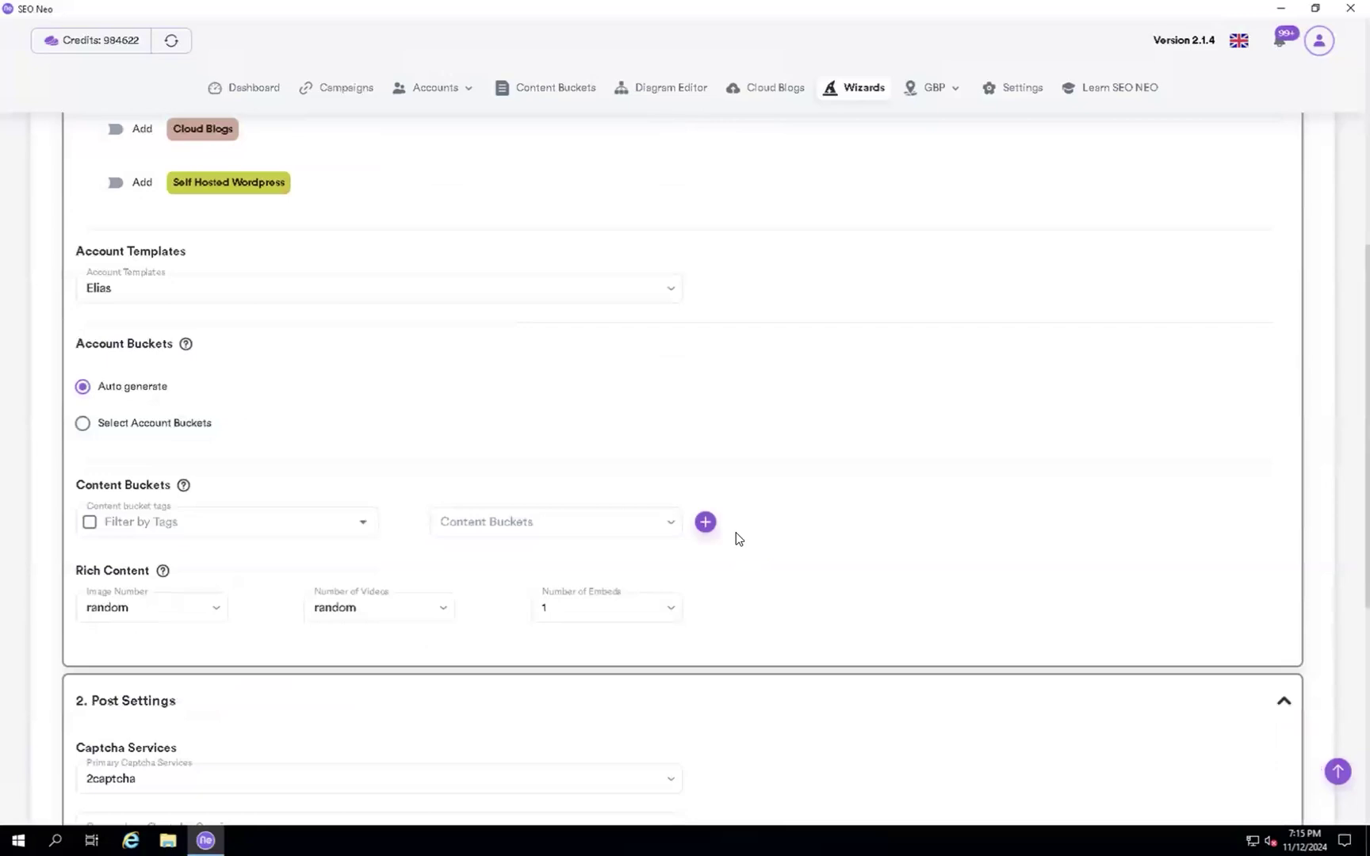
click(657, 527)
click(481, 574)
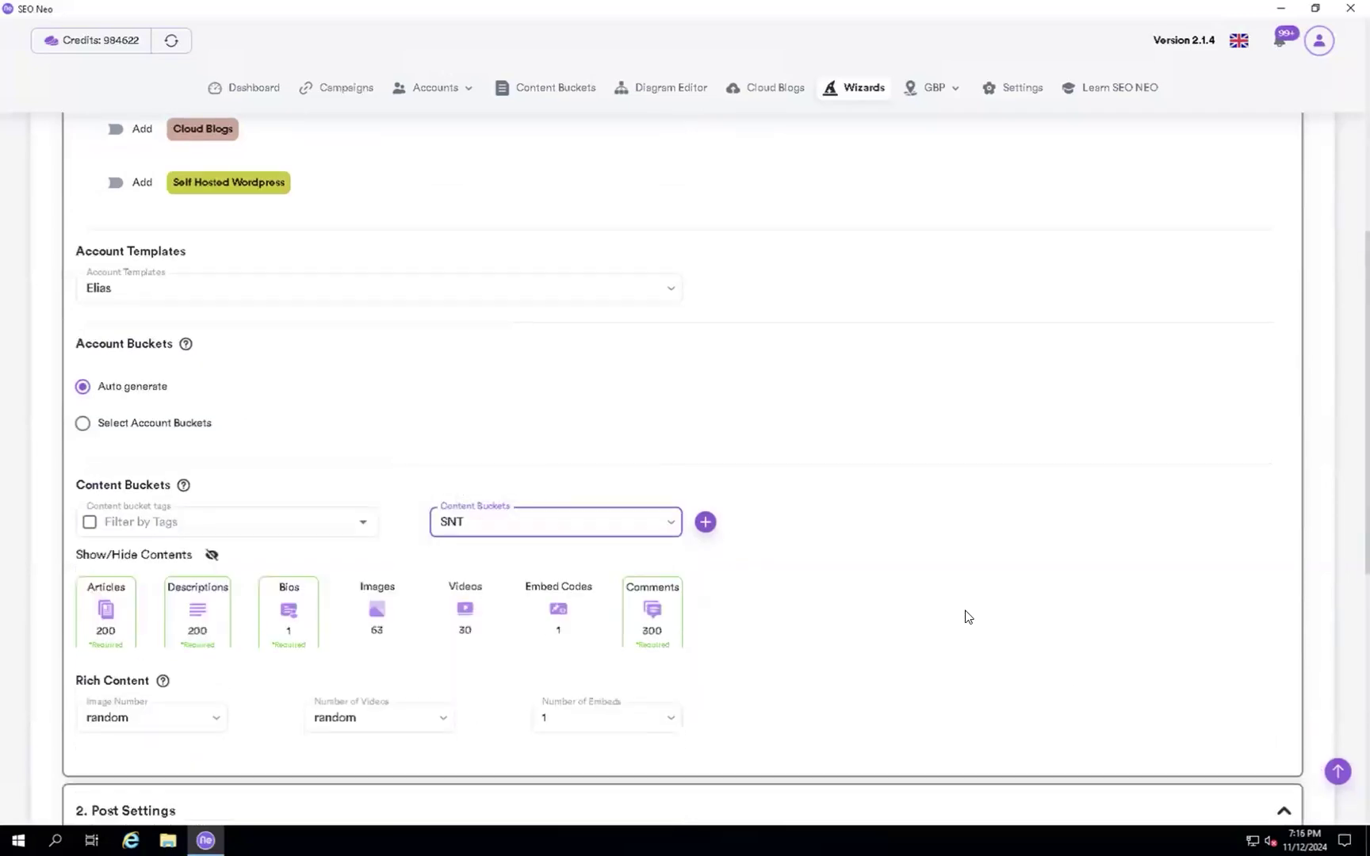
scroll(1073, 689, down, 10)
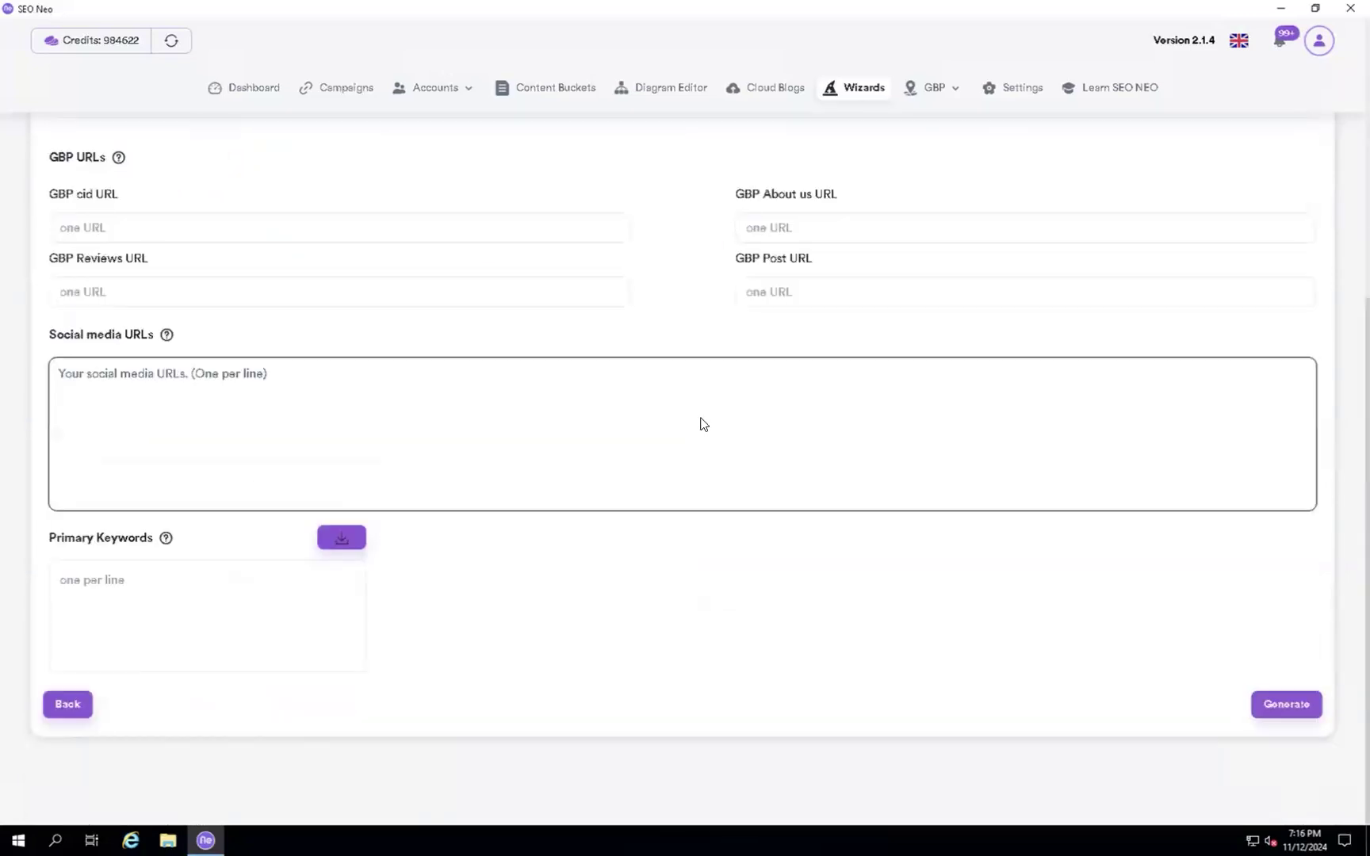
Select AZ SolarCare as the GBP Sniper campaign's project.
scroll(700, 422, up, 3)
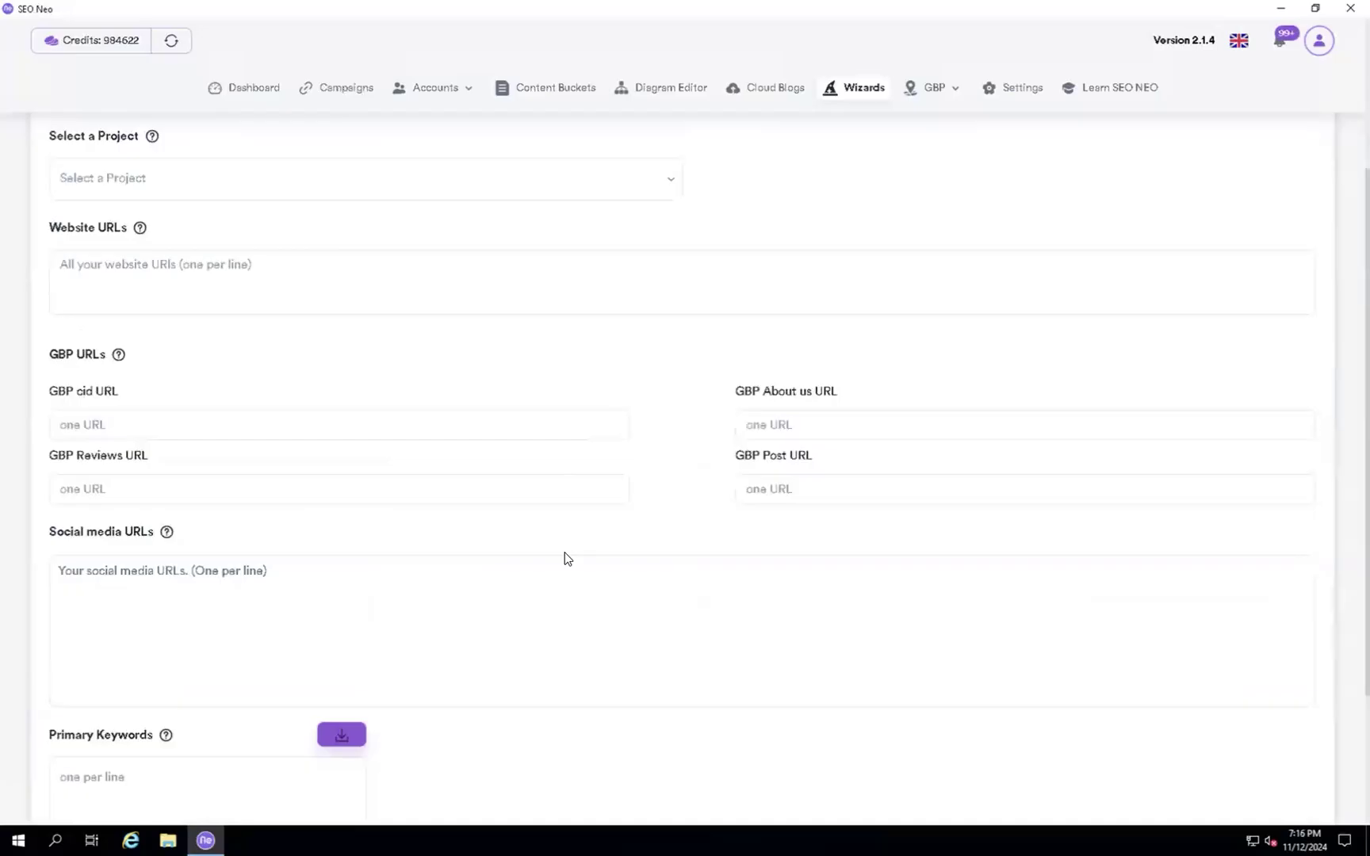
scroll(555, 508, up, 3)
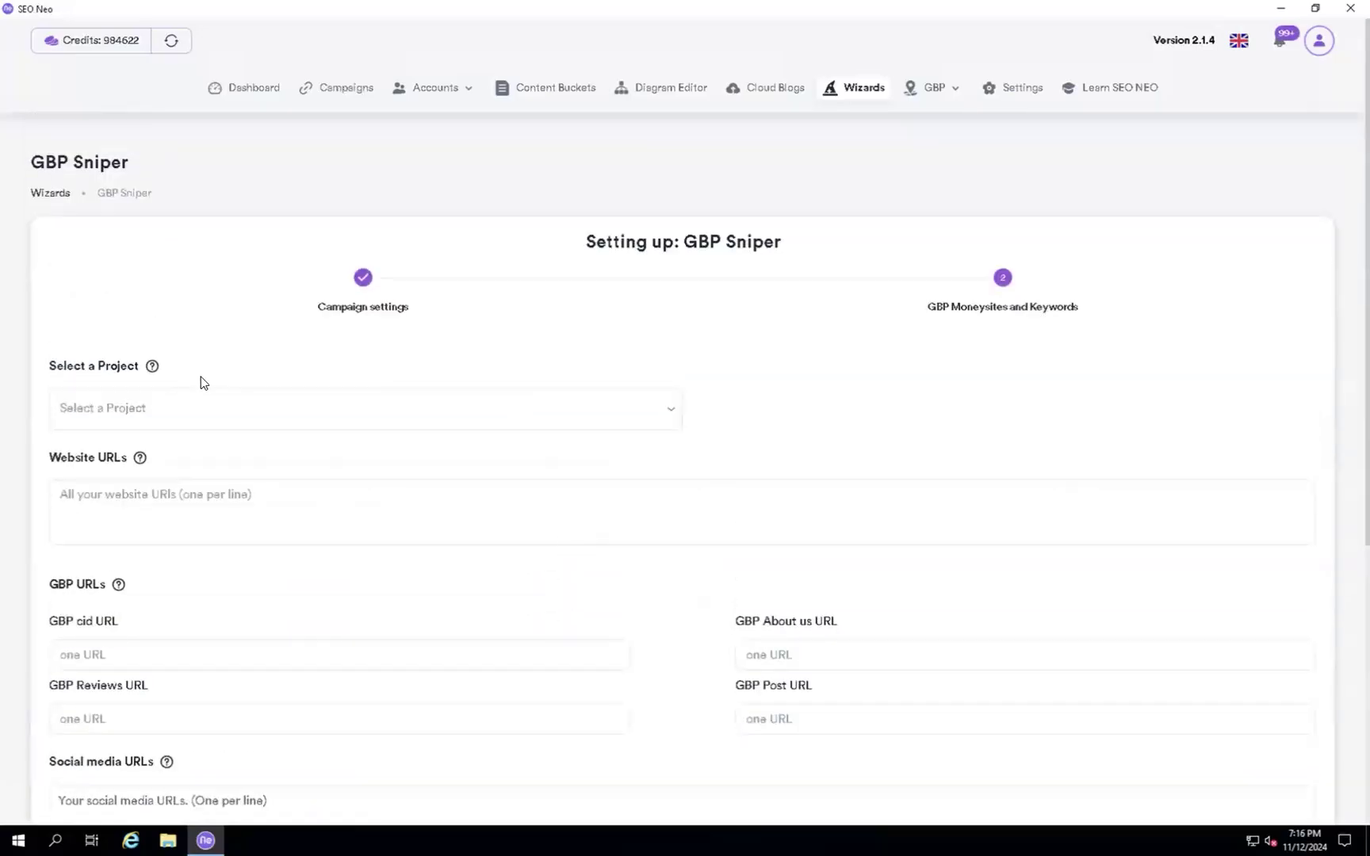
click(672, 413)
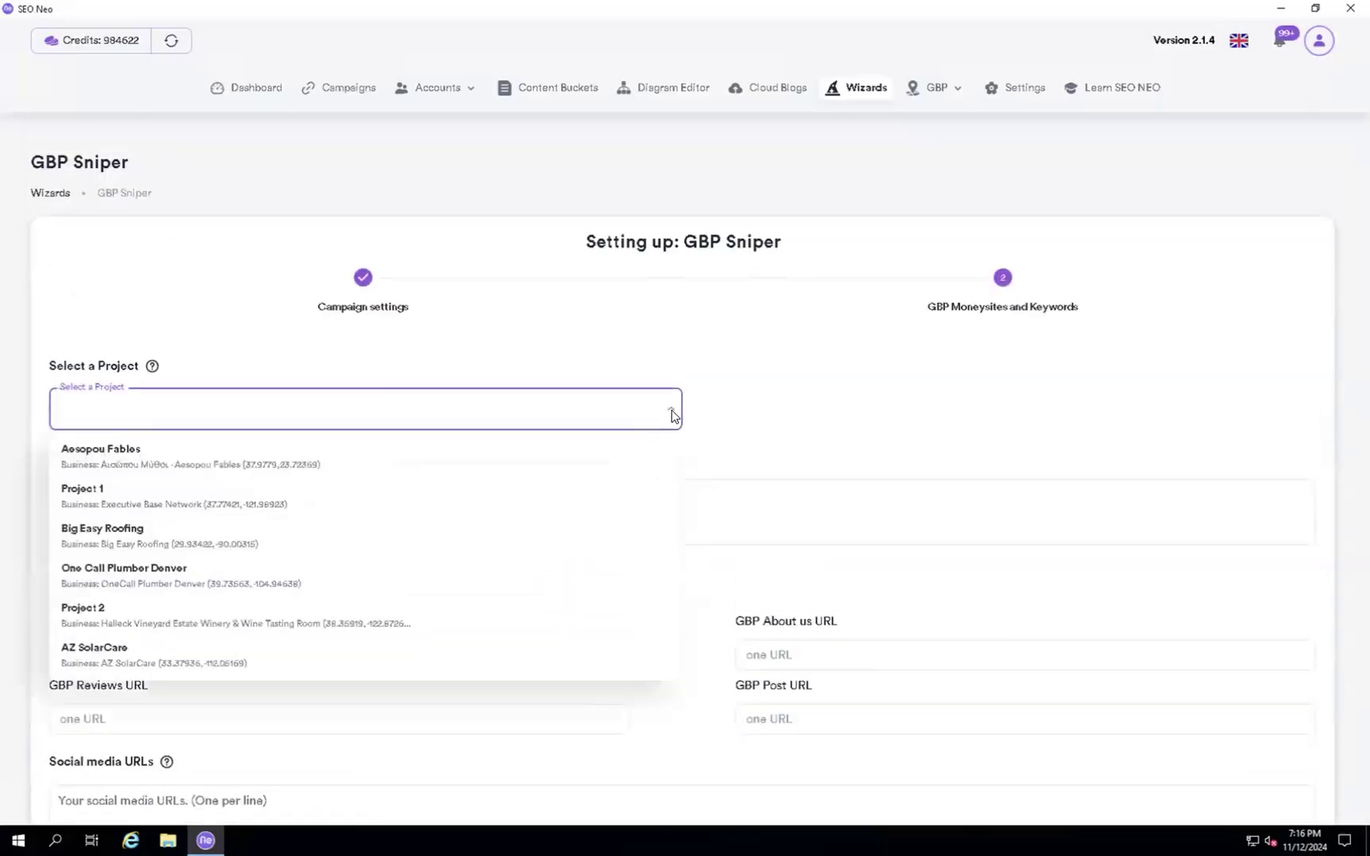
click(86, 660)
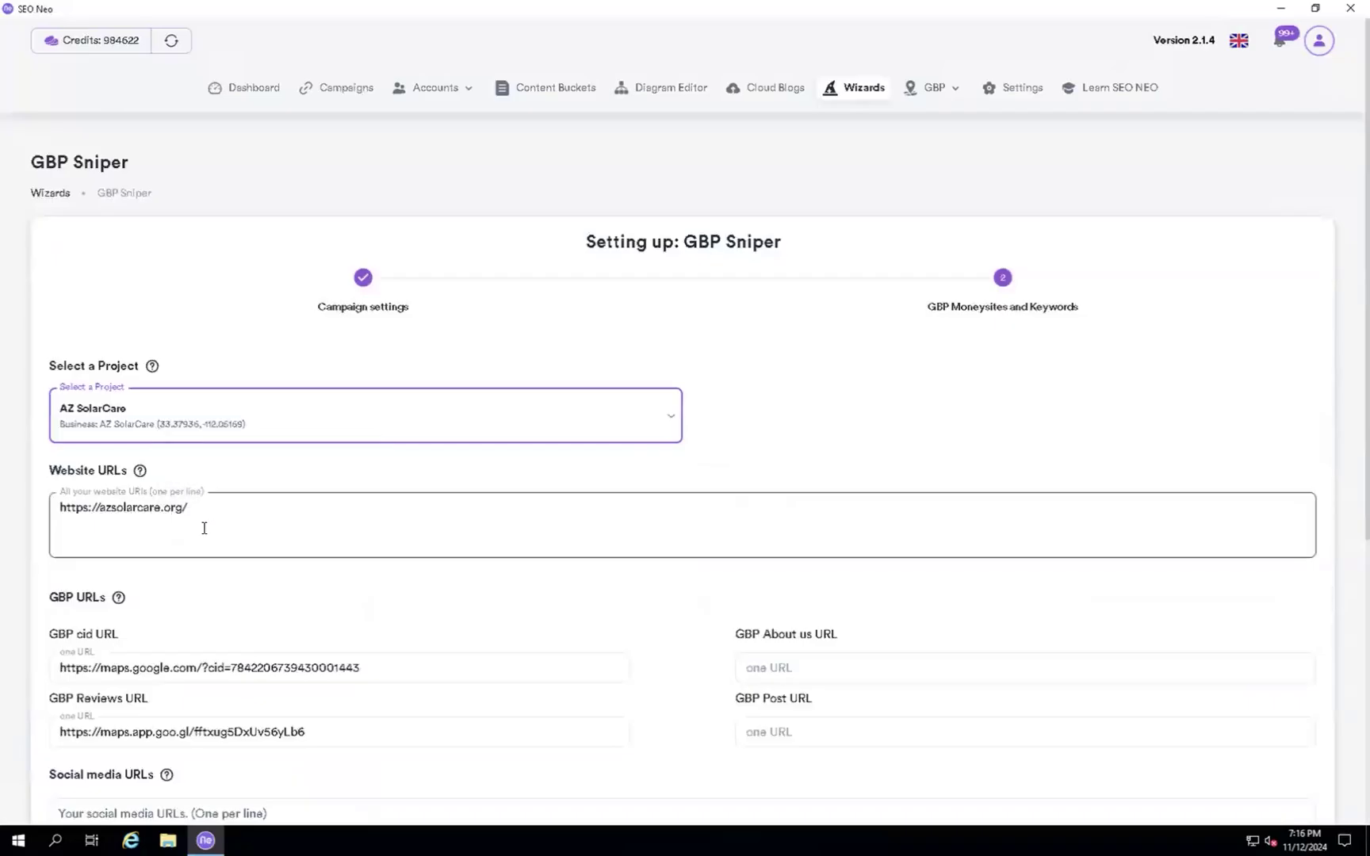
Examine the website, GBP and social media URL fields of the AZ SolarCare project.
scroll(296, 575, down, 2)
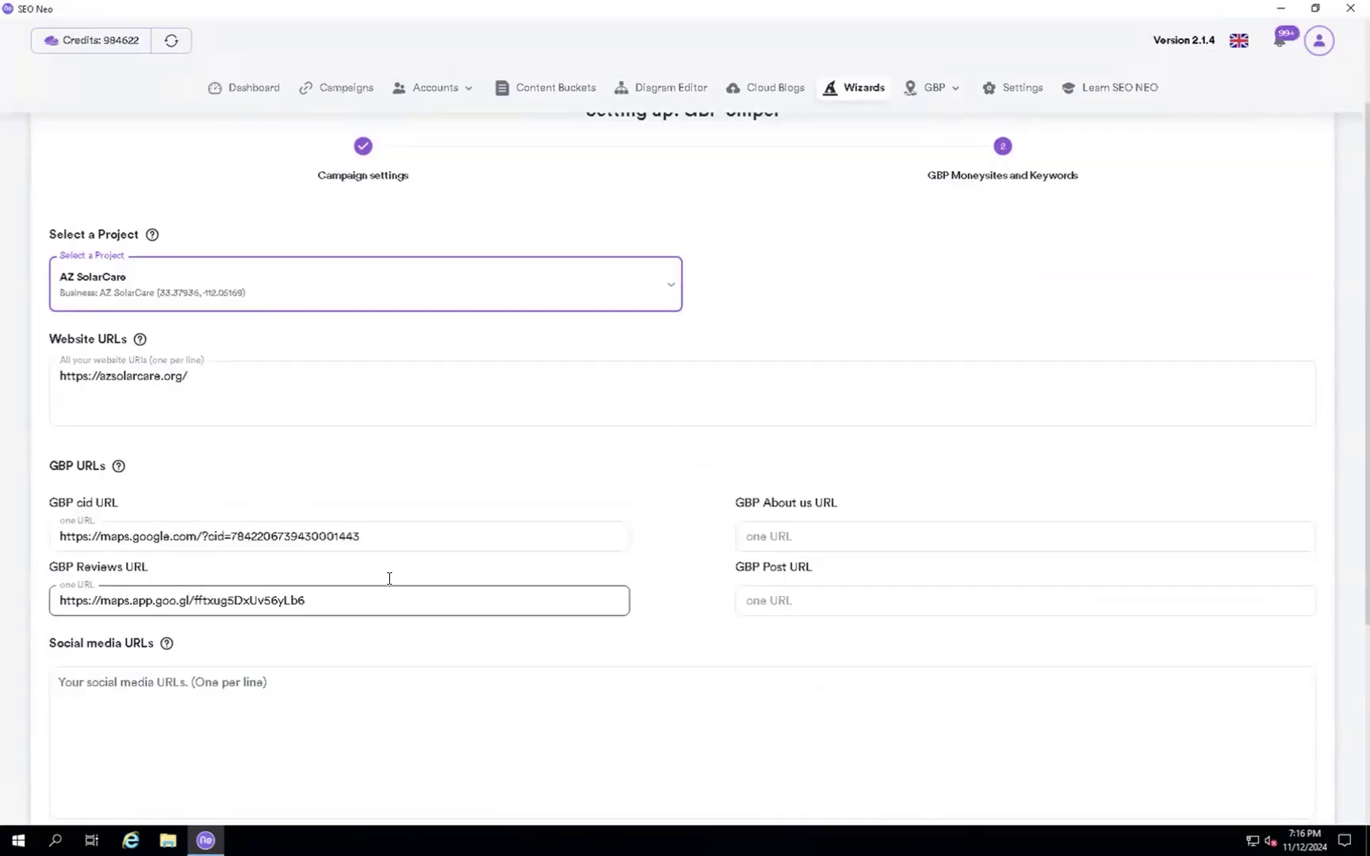
scroll(690, 578, down, 1)
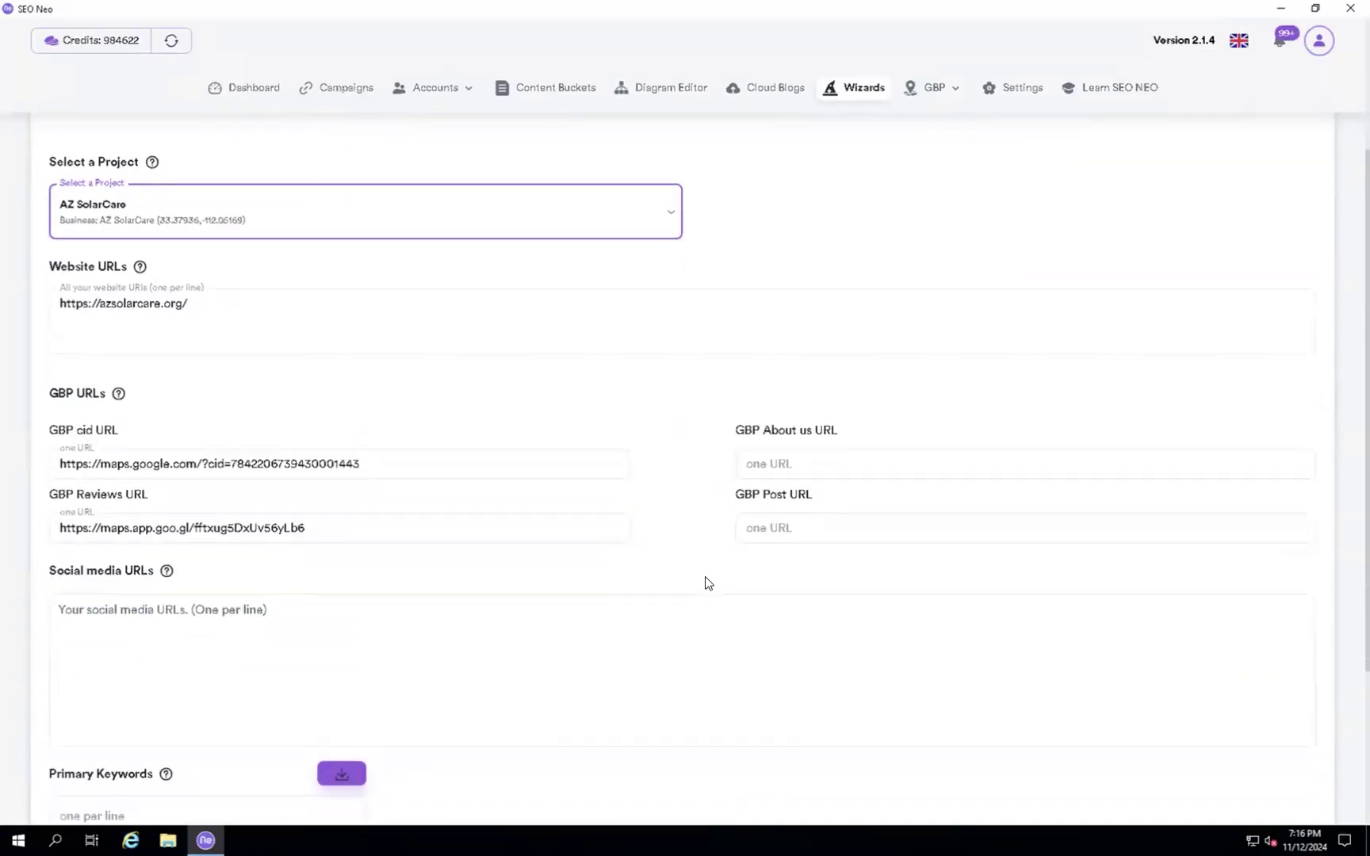
click(786, 462)
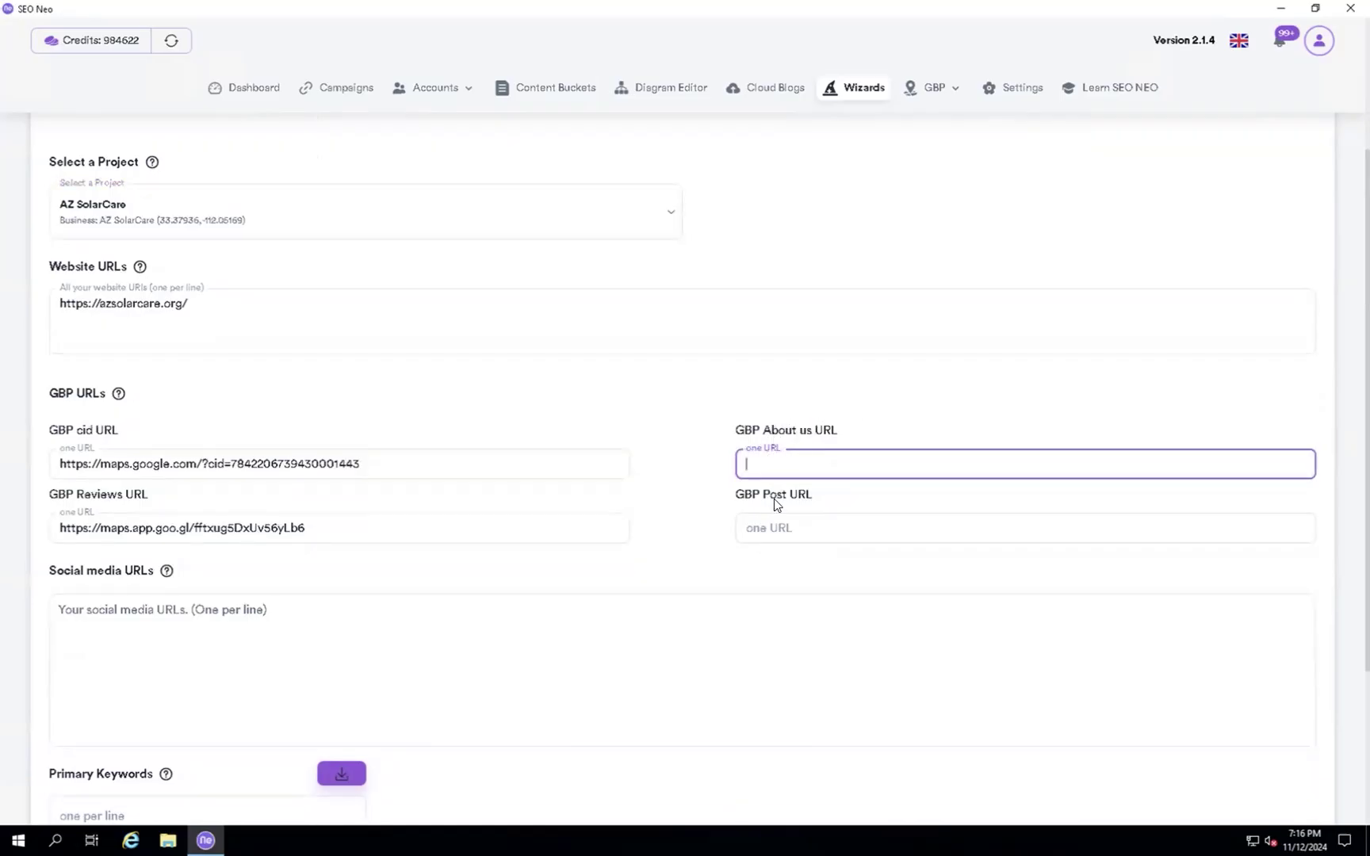
scroll(560, 548, down, 2)
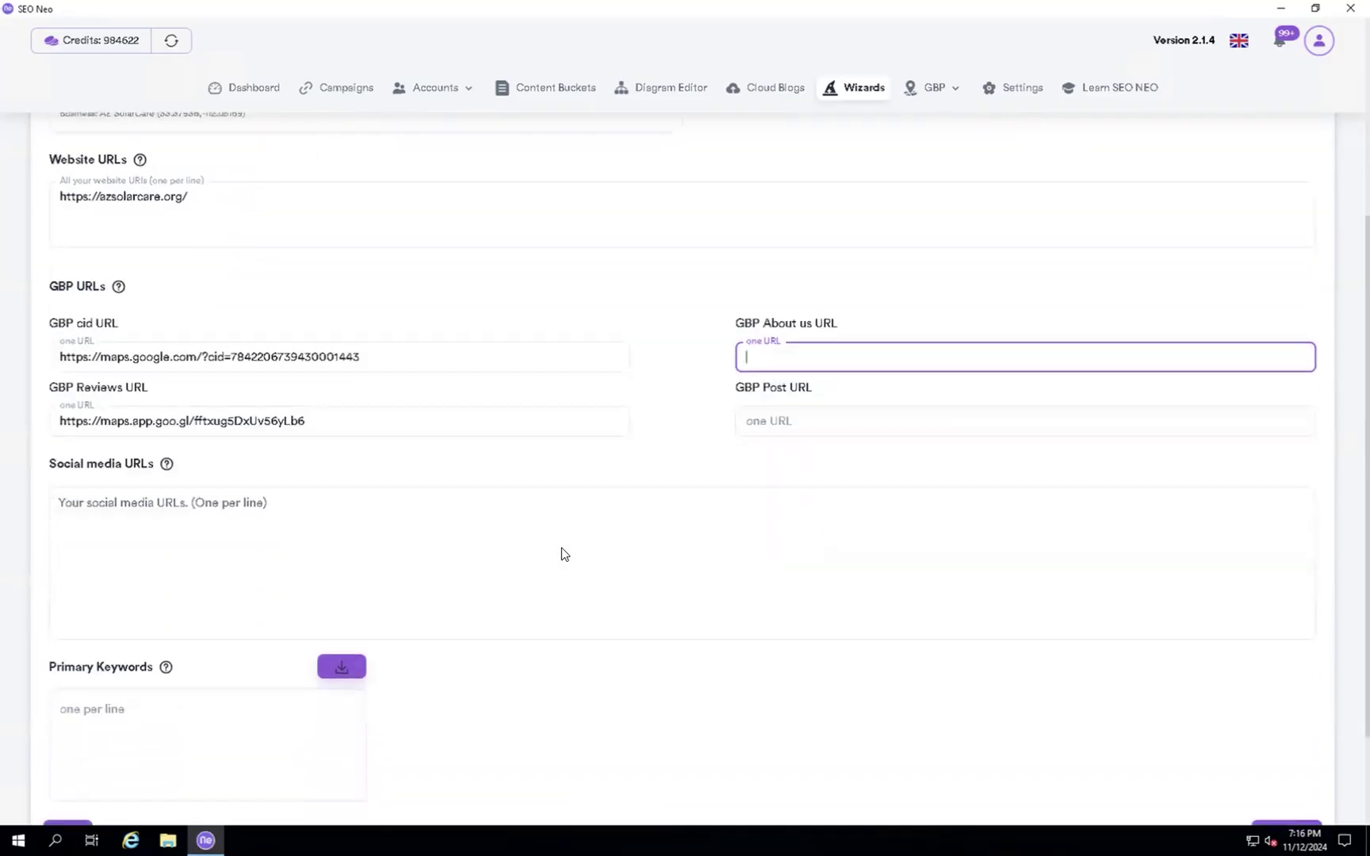
click(116, 465)
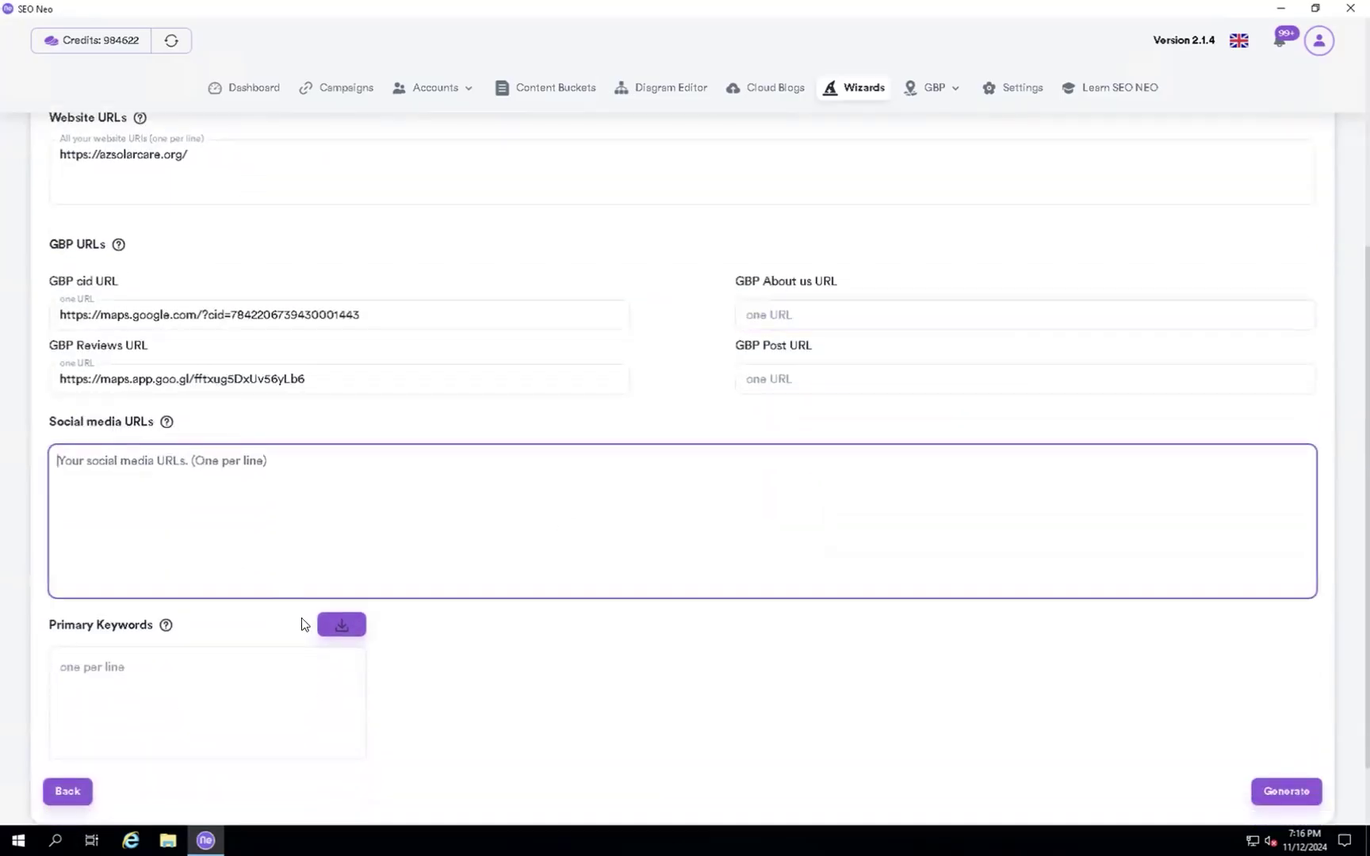
scroll(300, 618, down, 1)
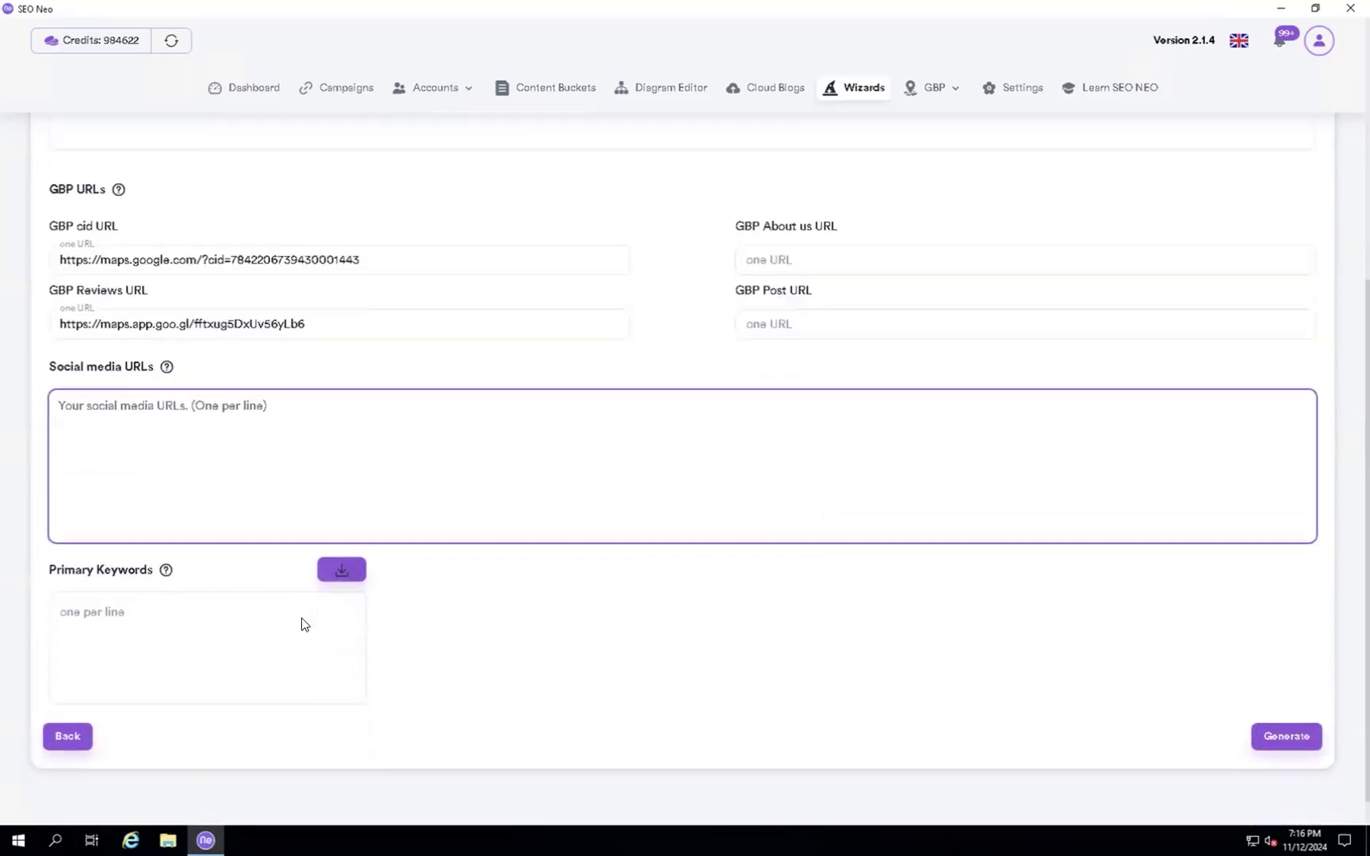
Import the AZ SolarCare keyword list from the AZ SolarCare GBP keyword bucket as the primary keywords.
click(344, 568)
click(406, 627)
click(593, 176)
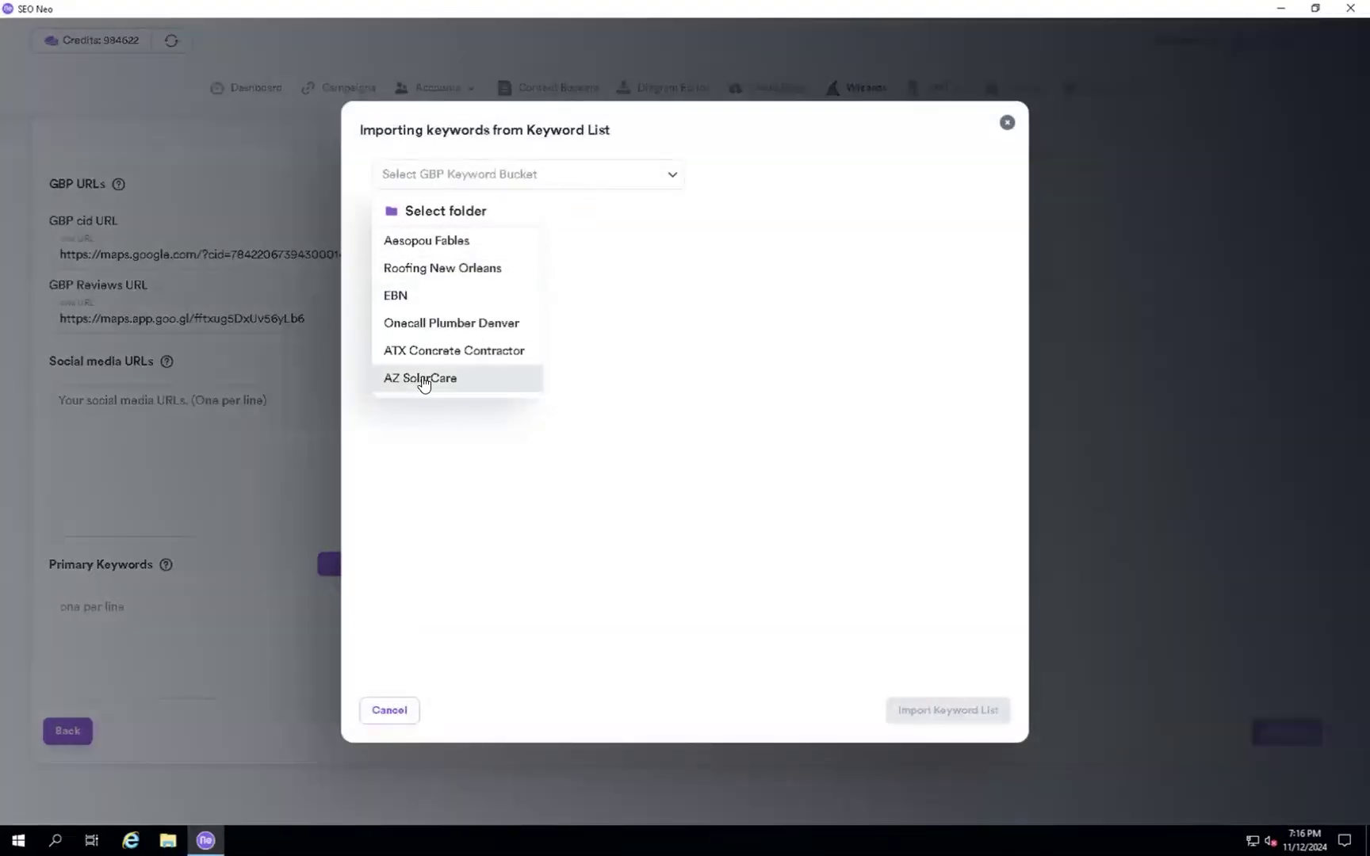
click(421, 379)
click(620, 472)
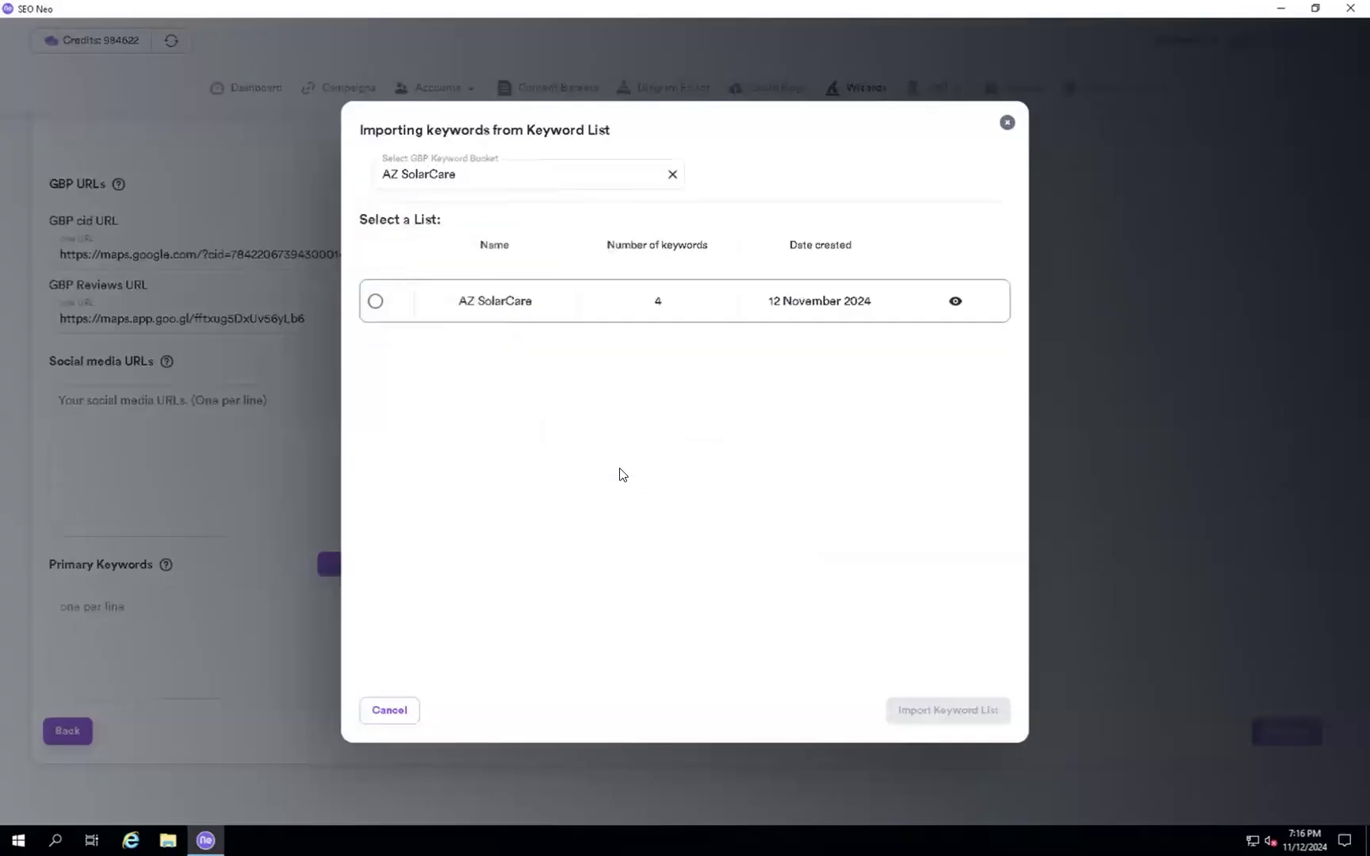
click(716, 295)
click(954, 719)
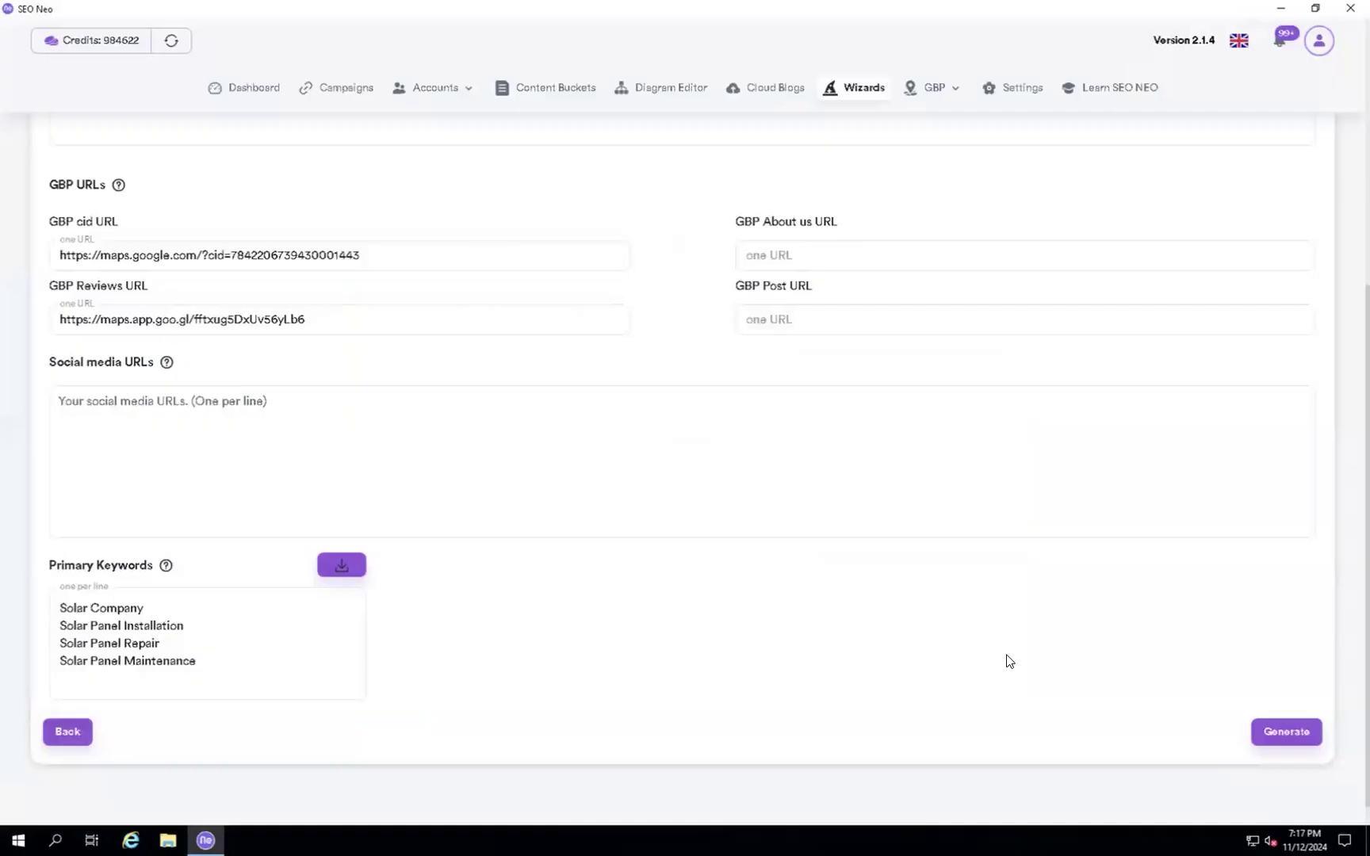
Review the GBP Sniper URL and keyword fields, and recheck the account and content bucket settings in the previous stage.
scroll(1009, 661, up, 5)
scroll(765, 450, down, 2)
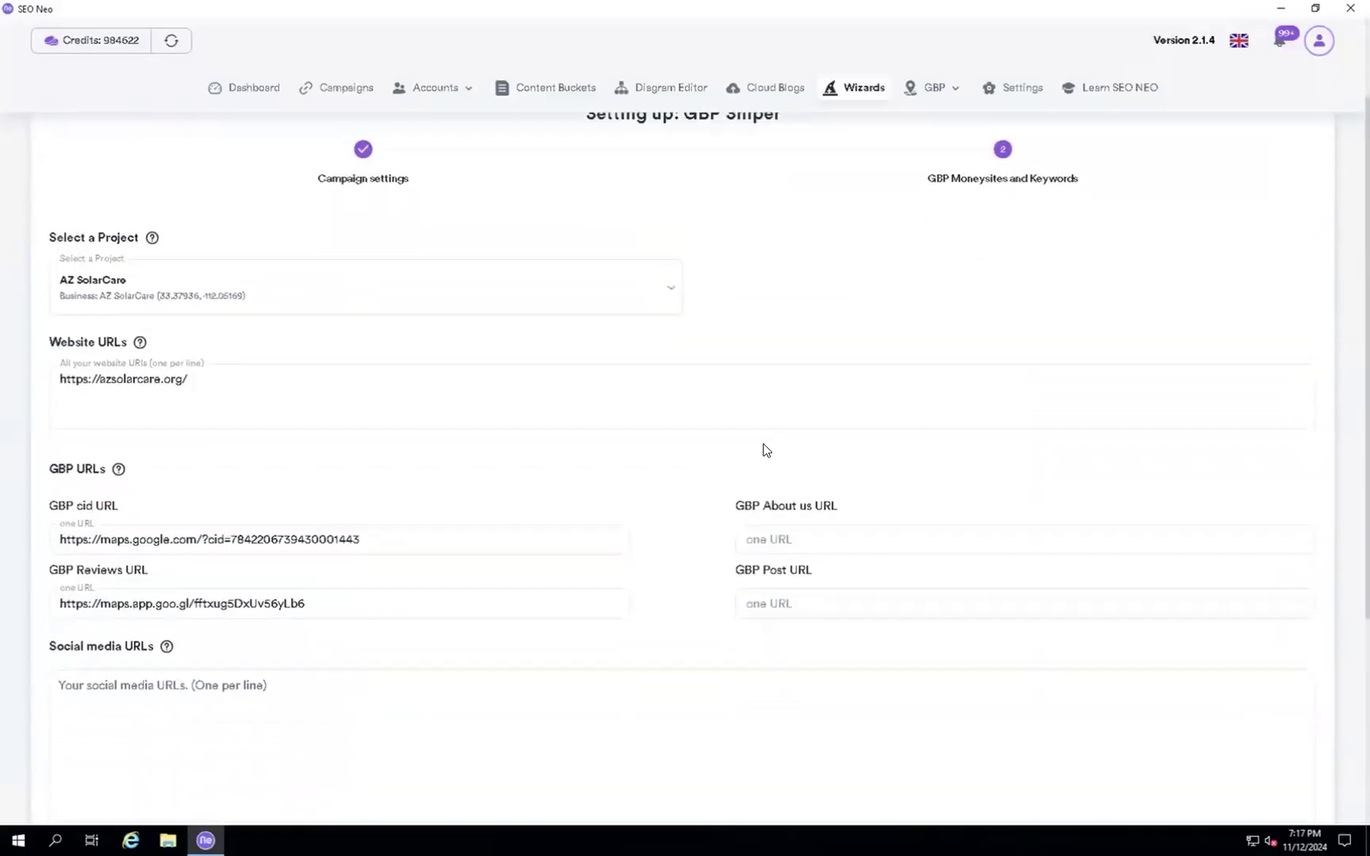
scroll(765, 449, down, 1)
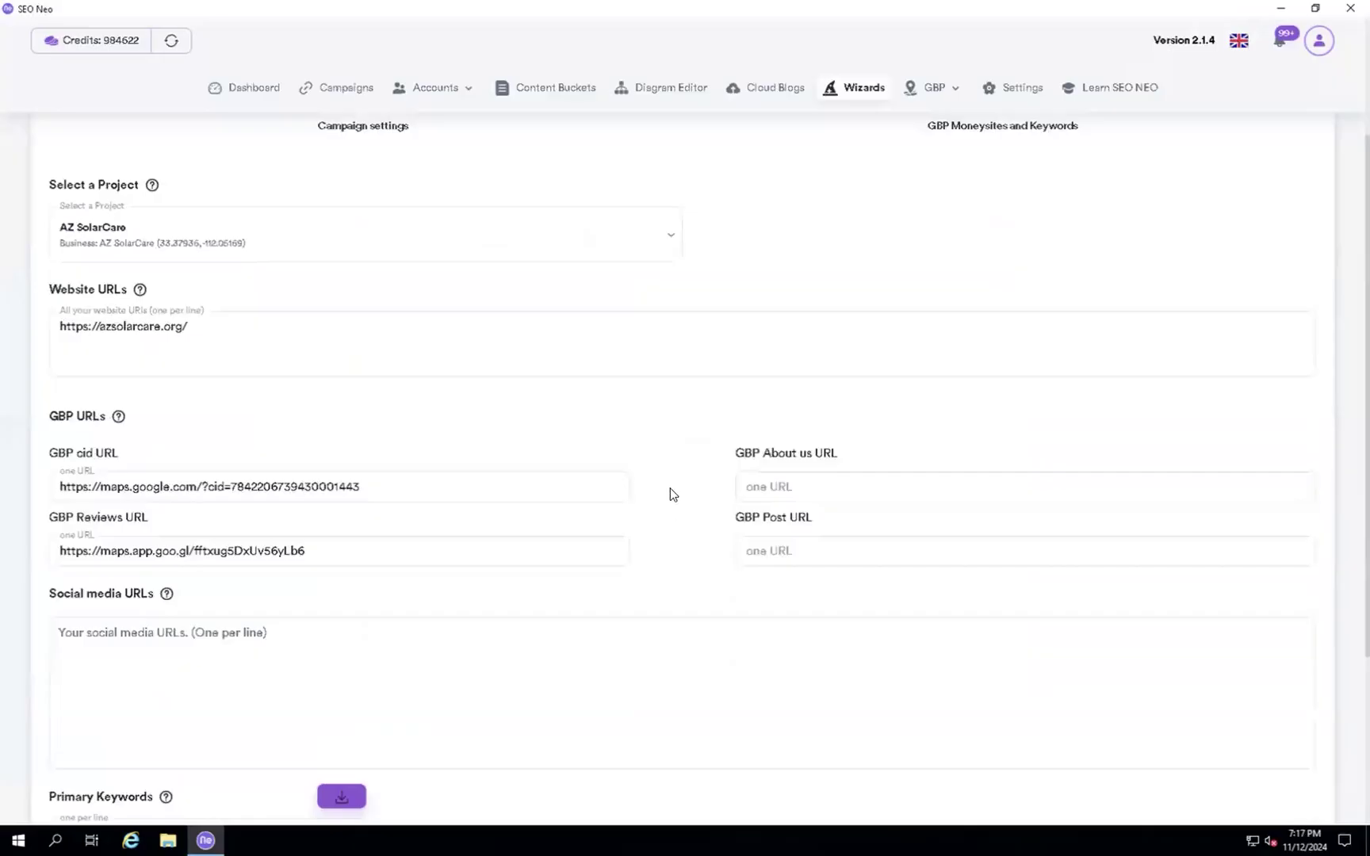
scroll(671, 525, down, 4)
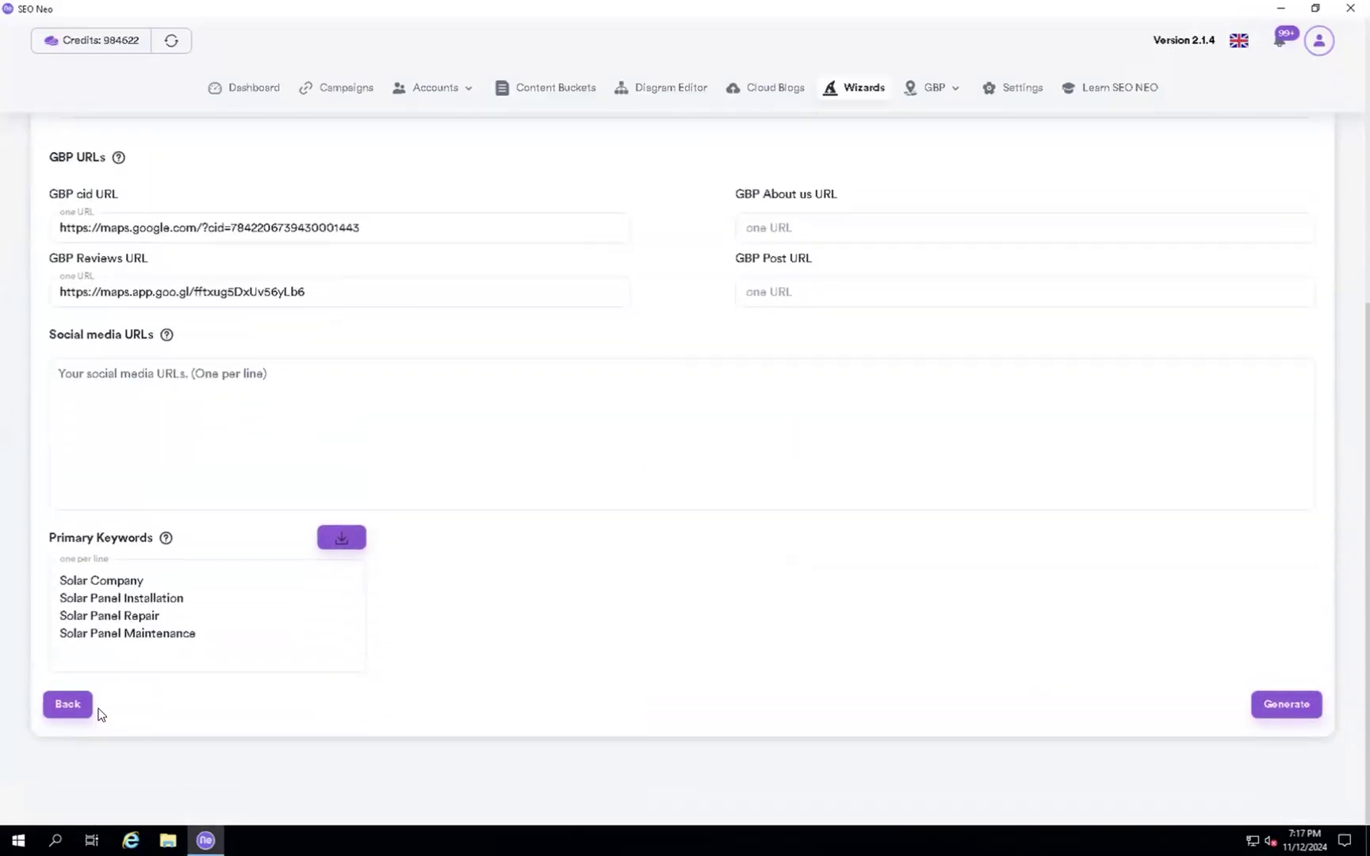
click(62, 706)
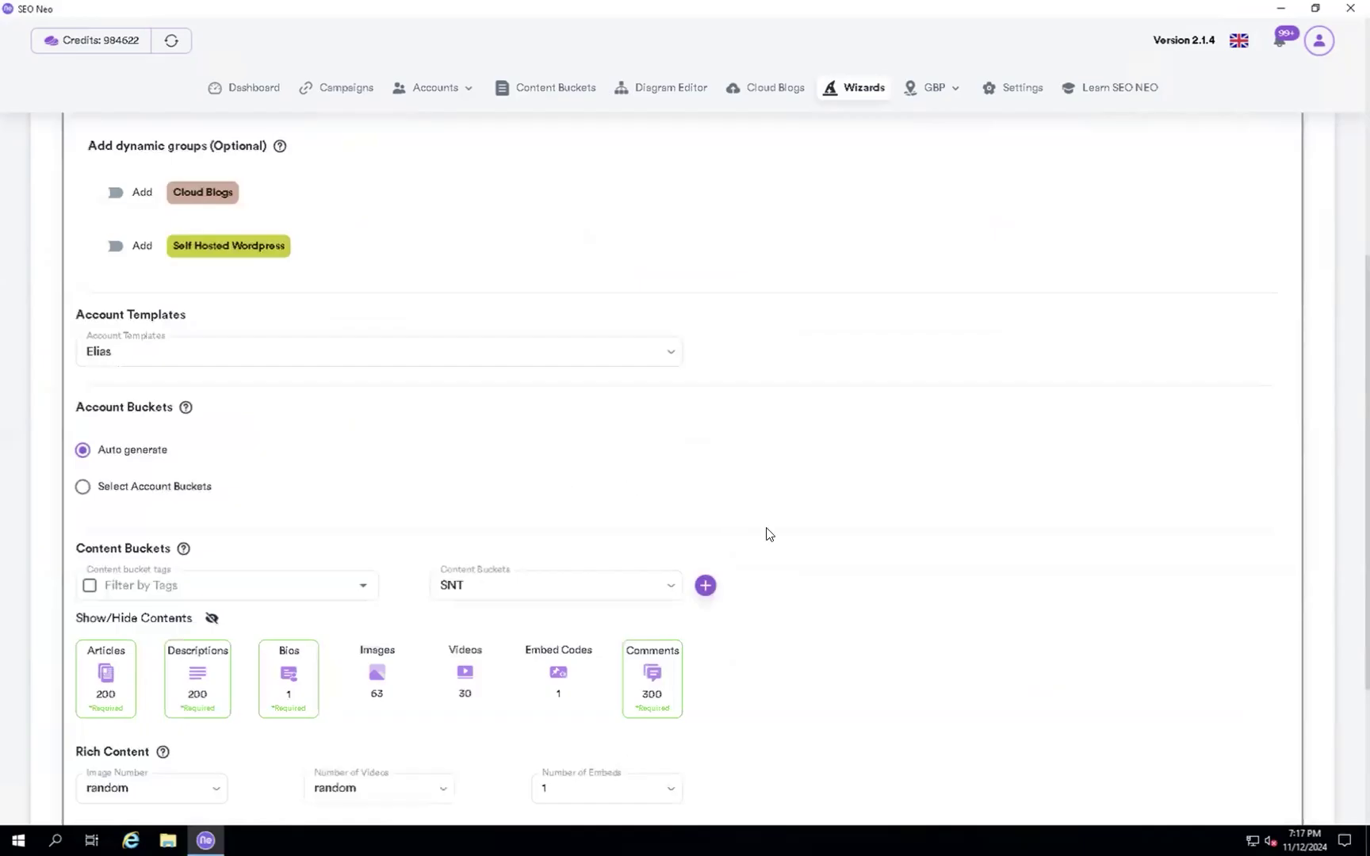
scroll(764, 535, down, 2)
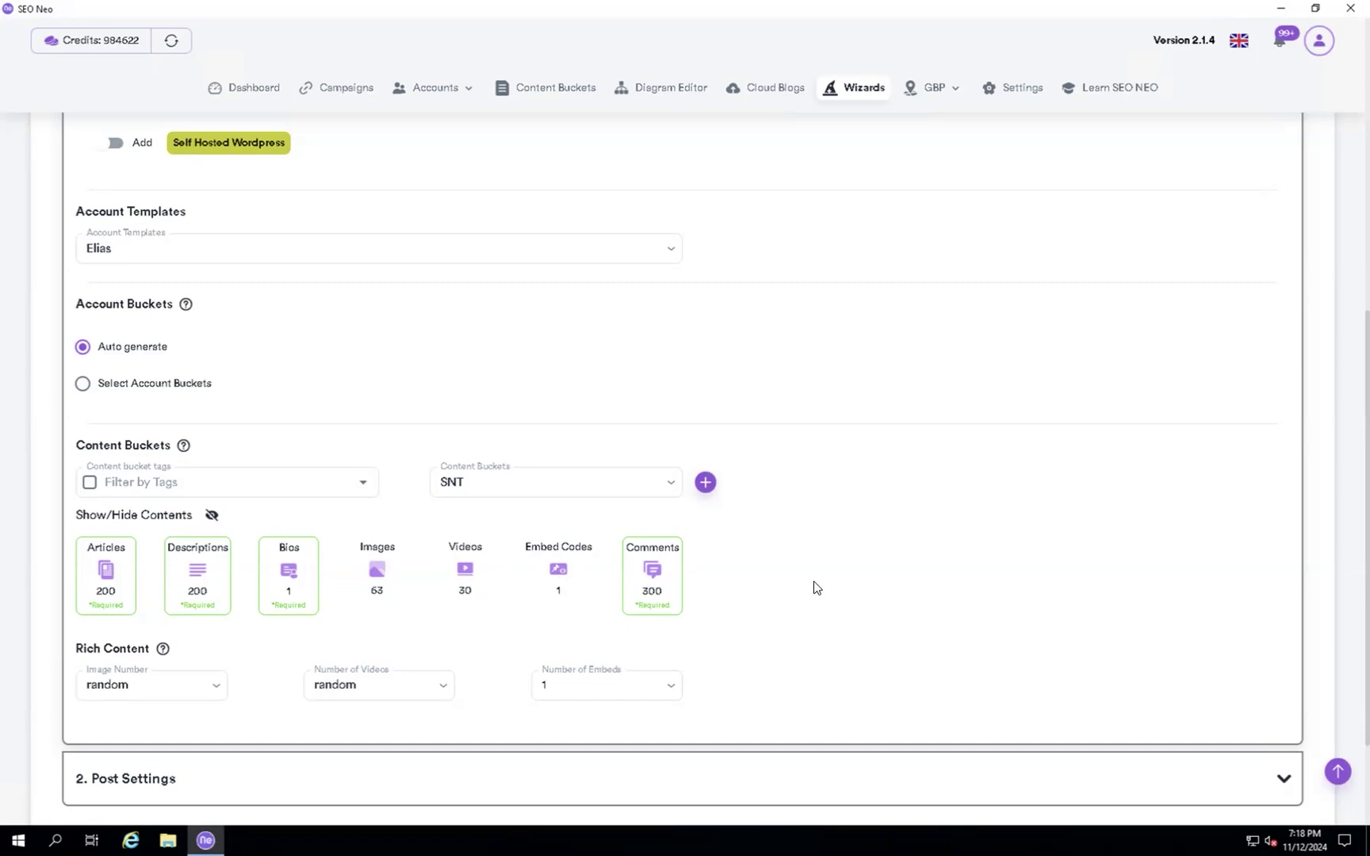
scroll(961, 587, down, 2)
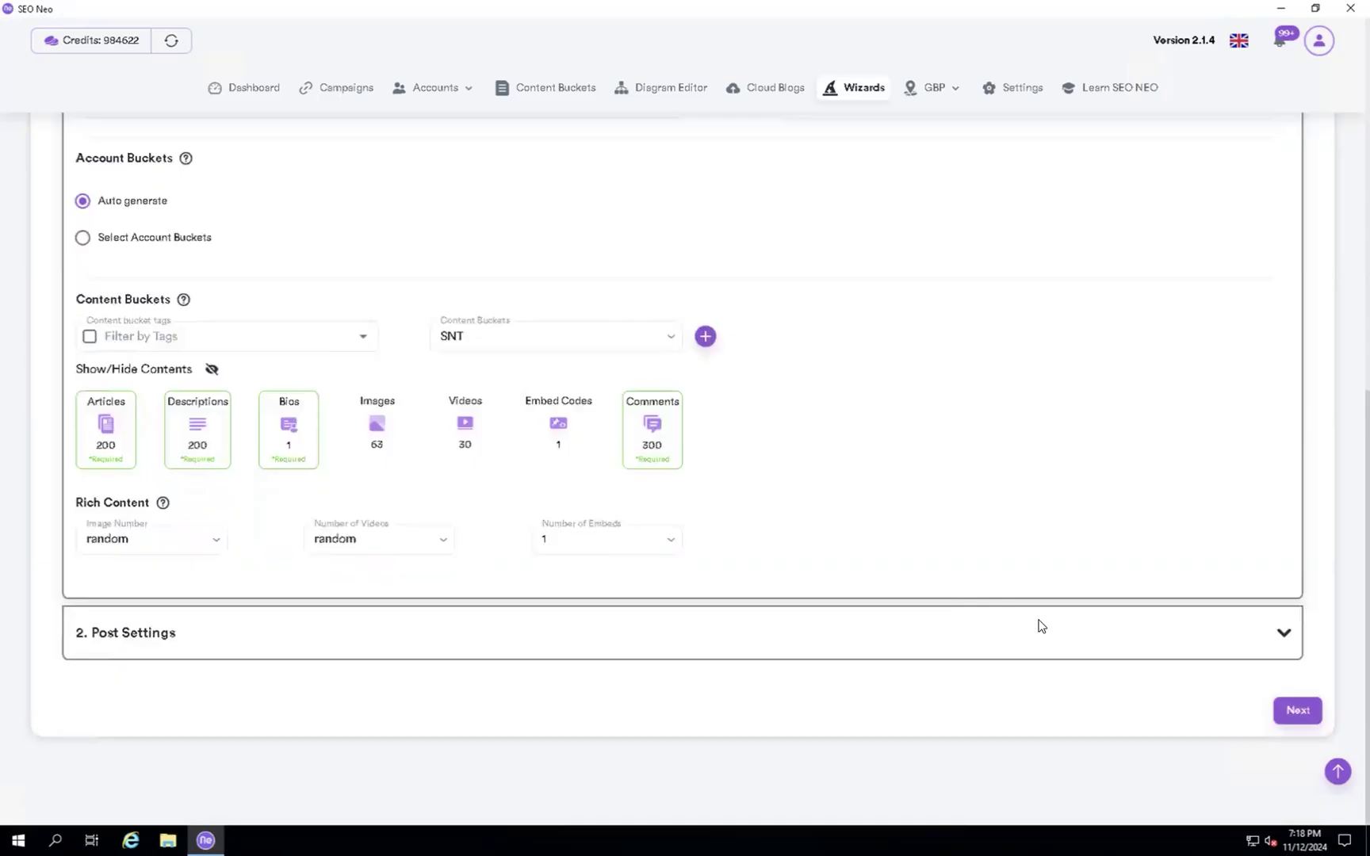
click(1301, 723)
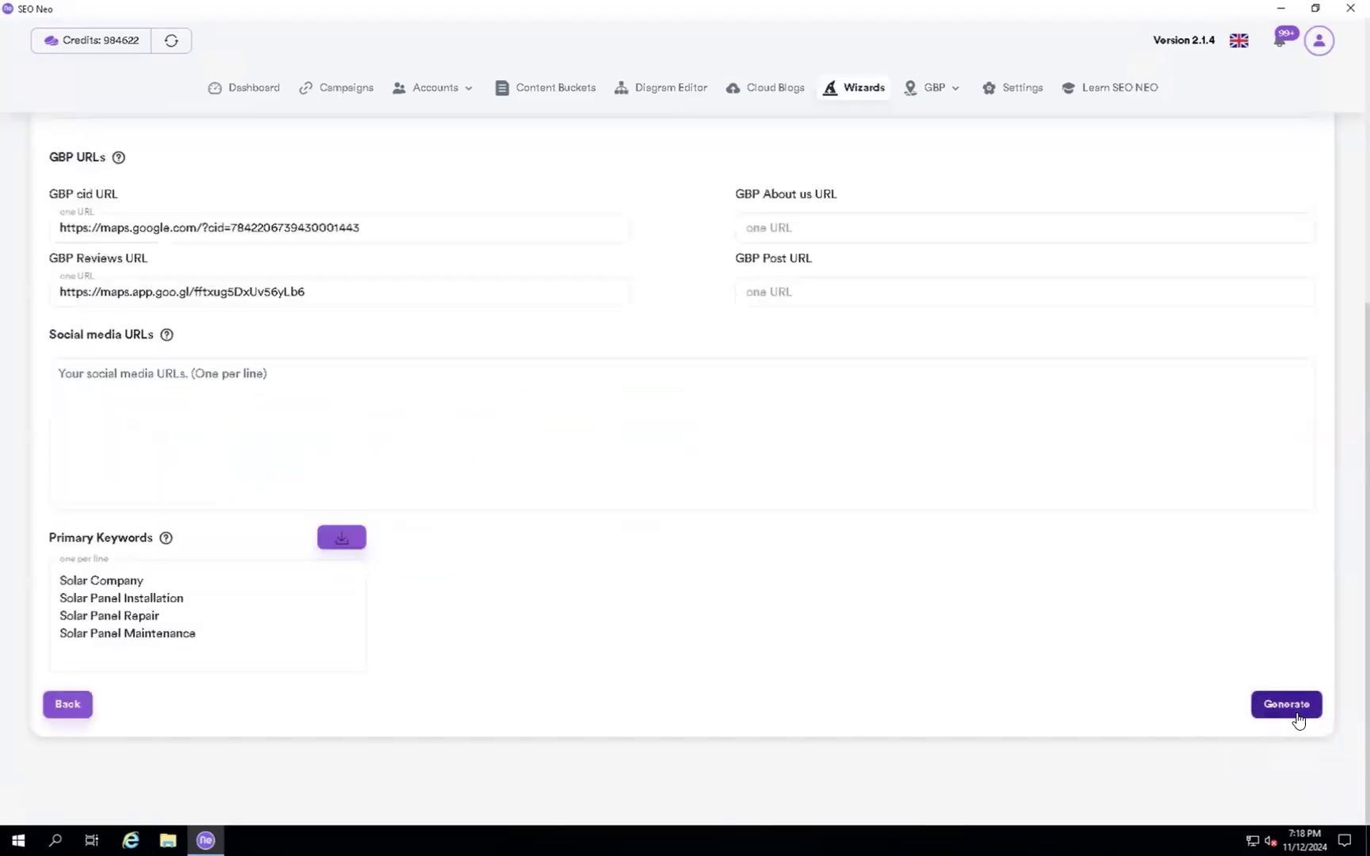
scroll(936, 380, up, 2)
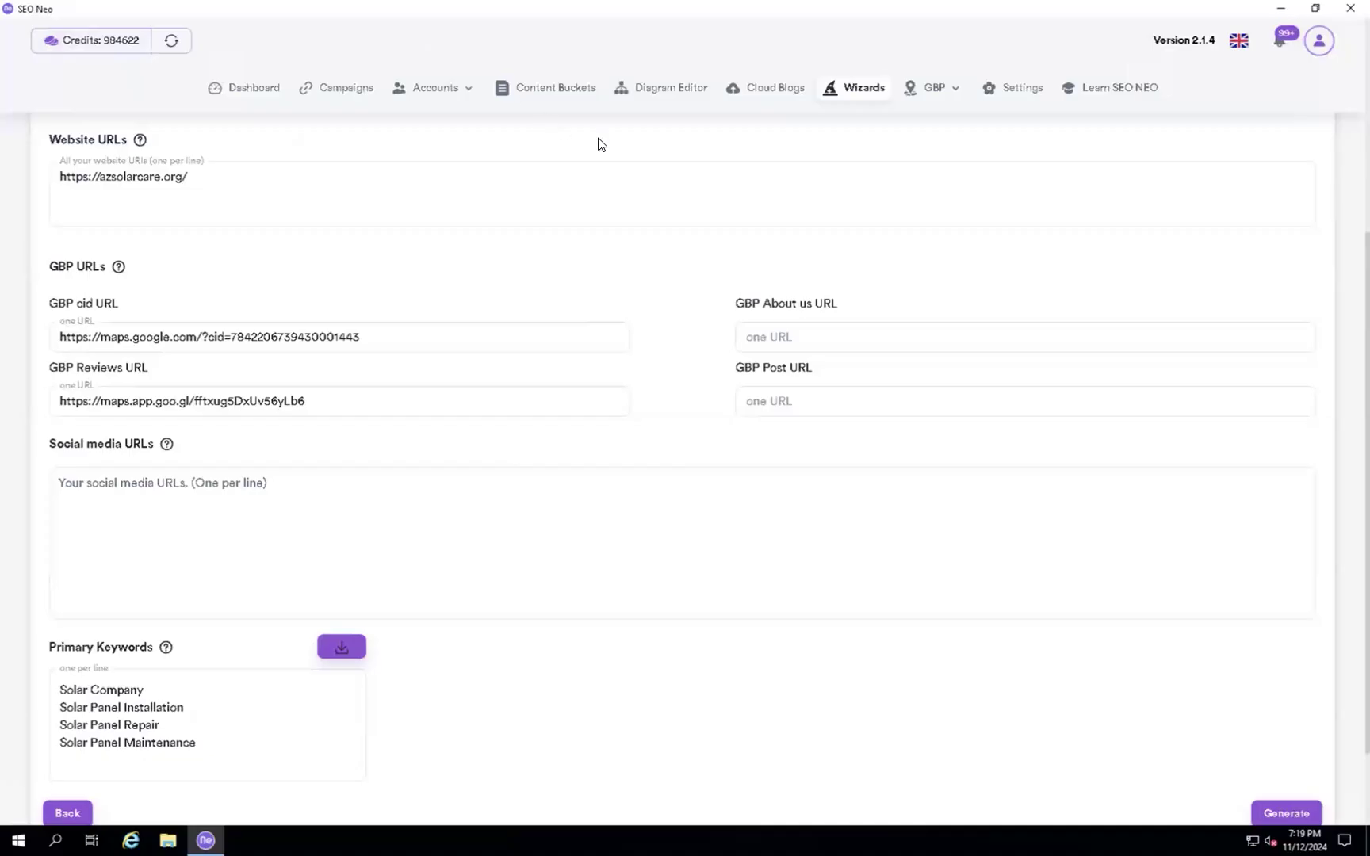
scroll(553, 393, up, 1)
click(646, 559)
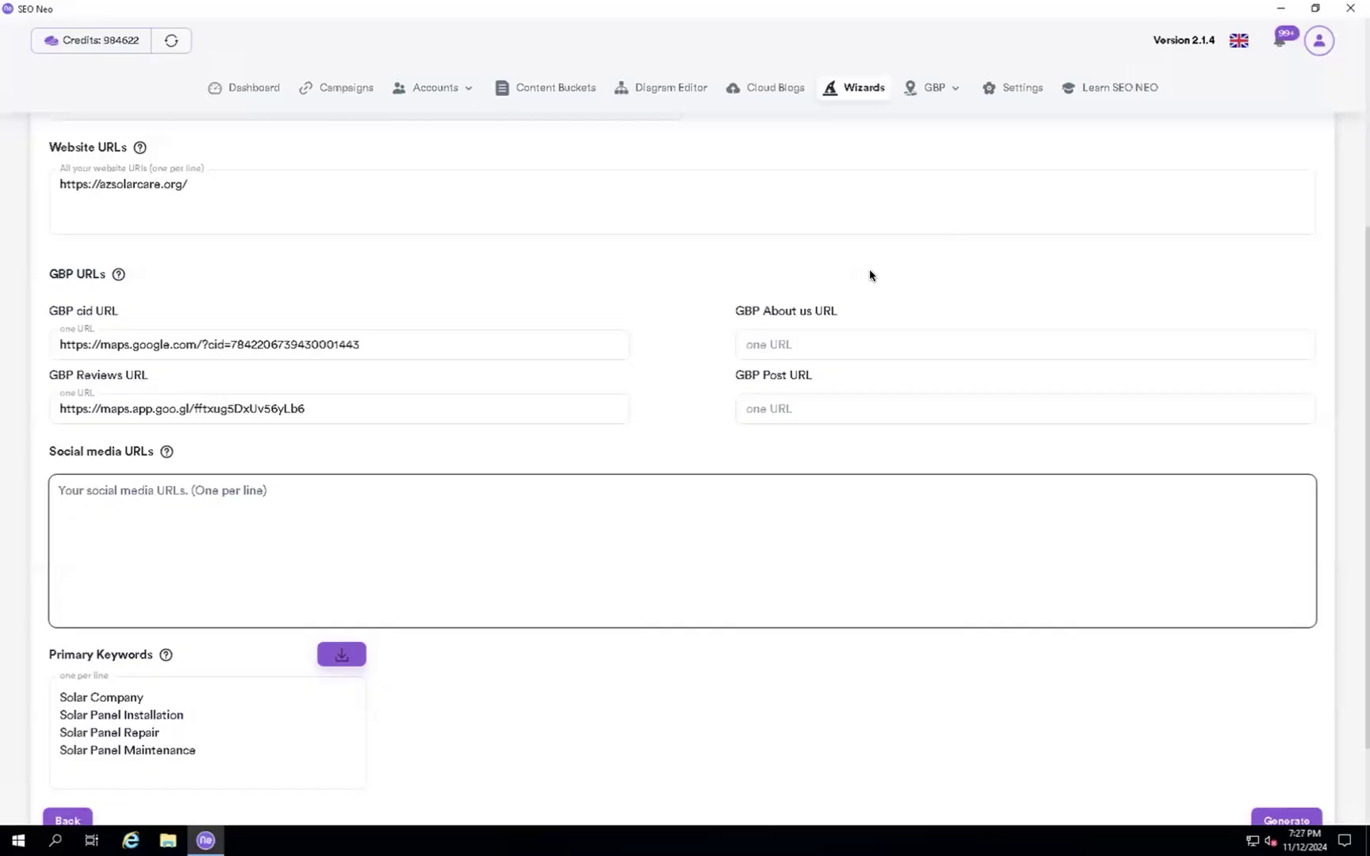
click(595, 276)
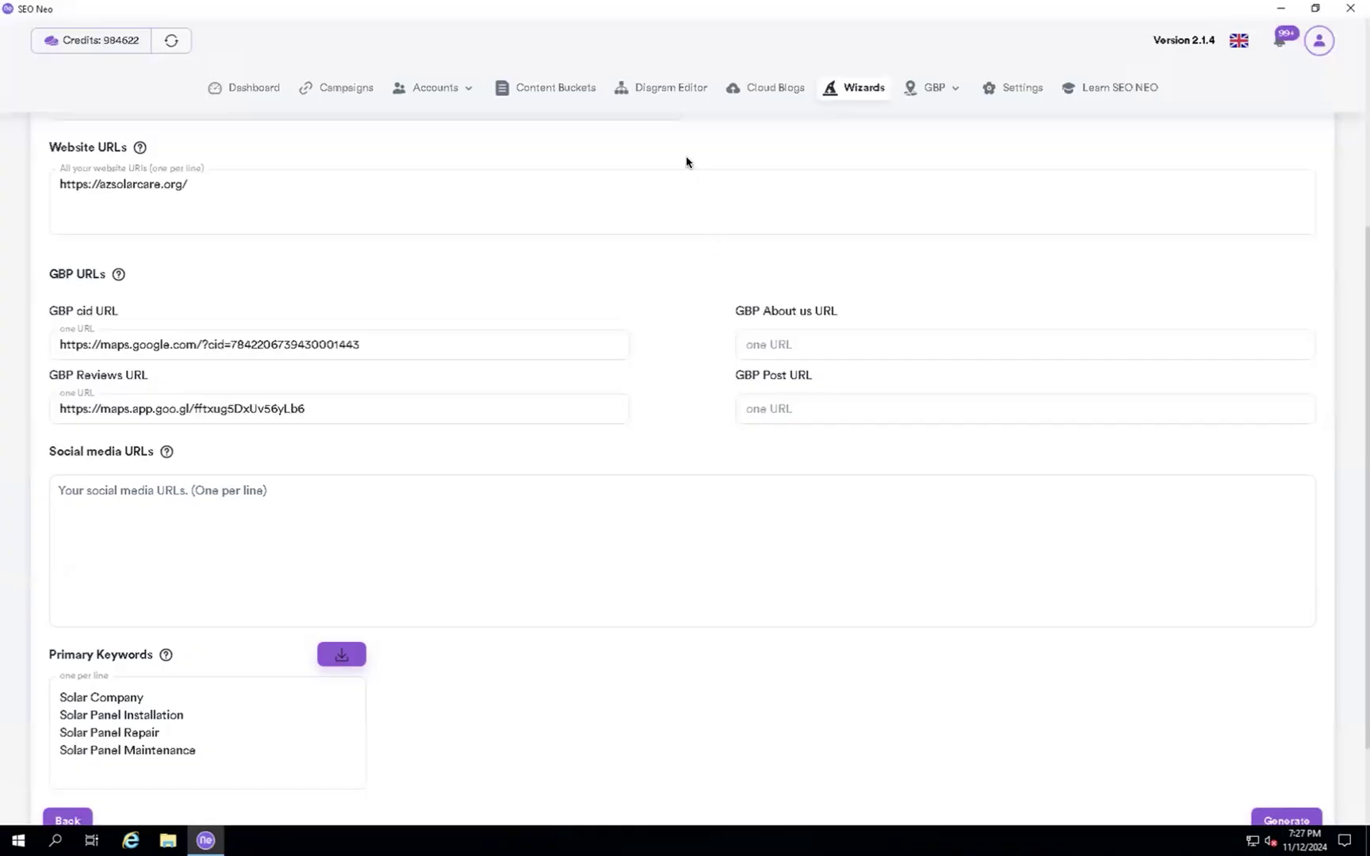
Create a new content bucket named AZ Solar.
click(539, 95)
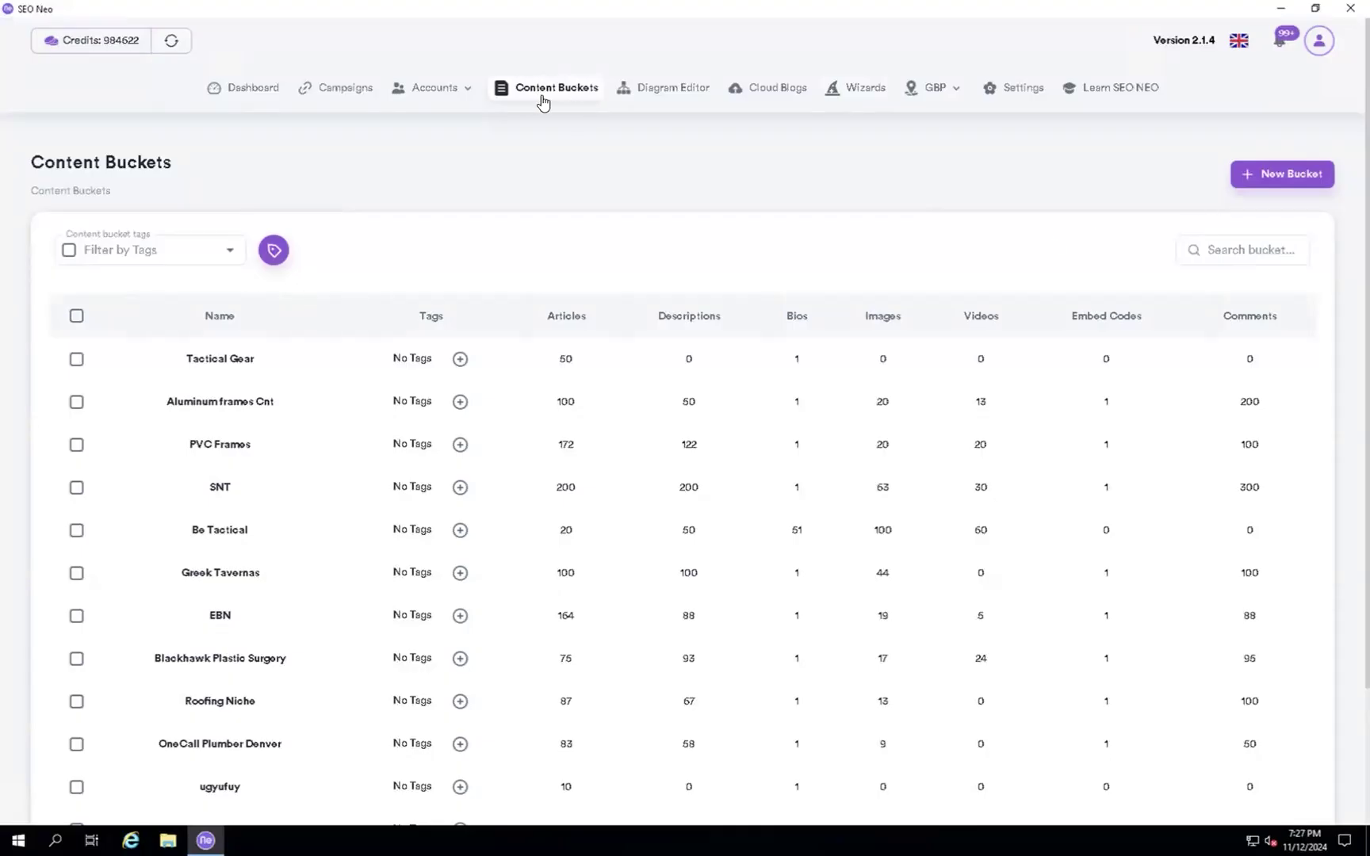
click(1272, 172)
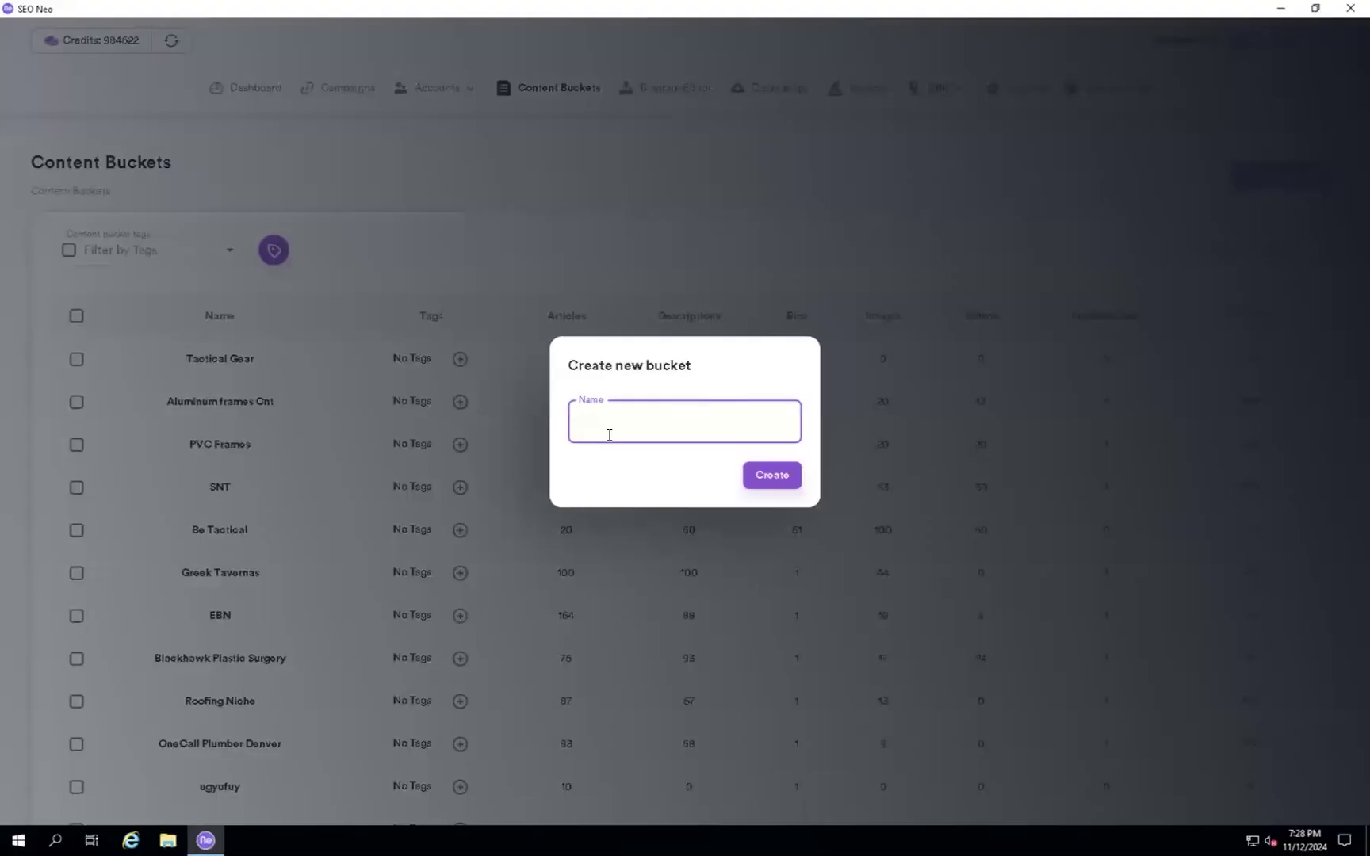
text(AZ Solar)
click(770, 476)
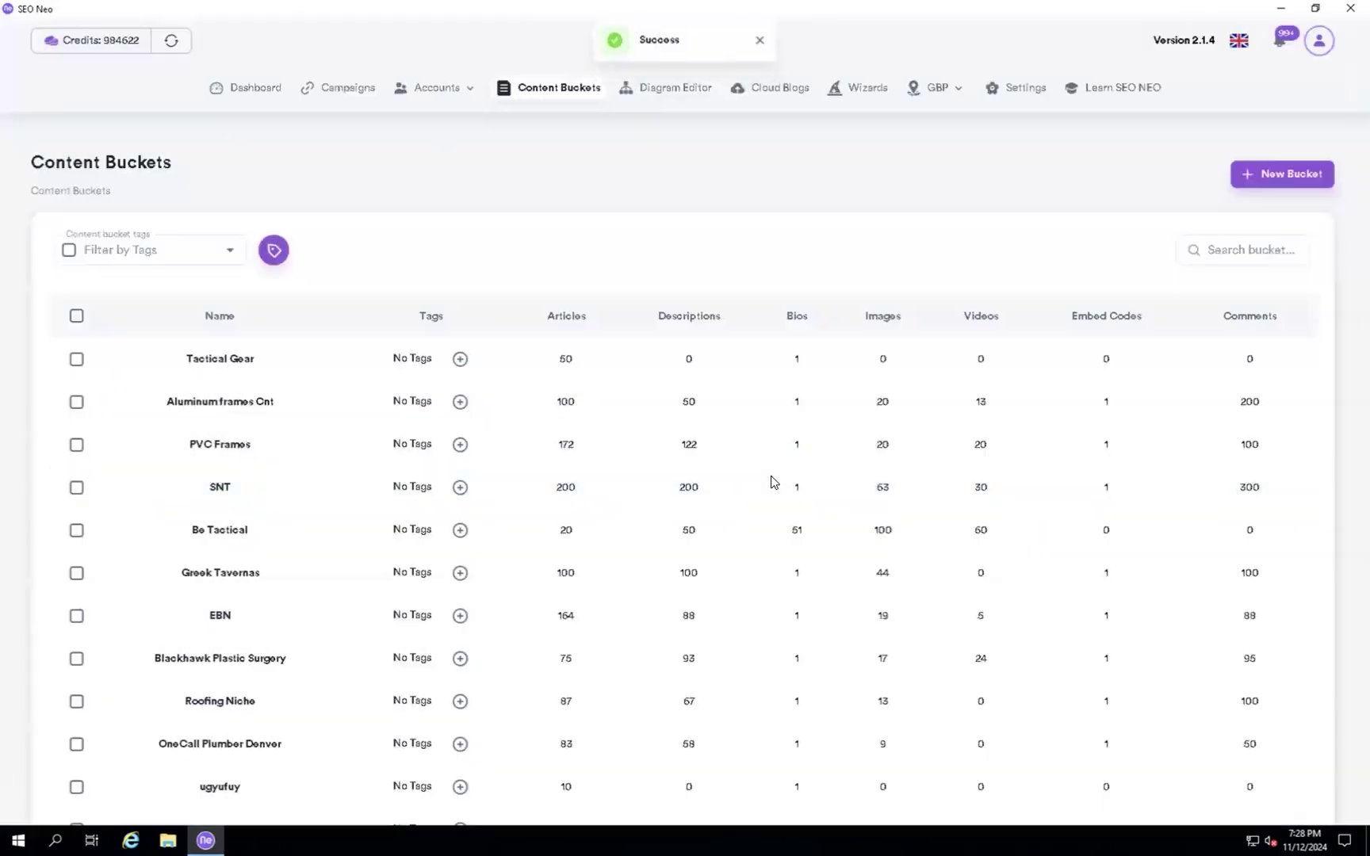
Open the AZ Solar content bucket for editing.
scroll(749, 540, down, 3)
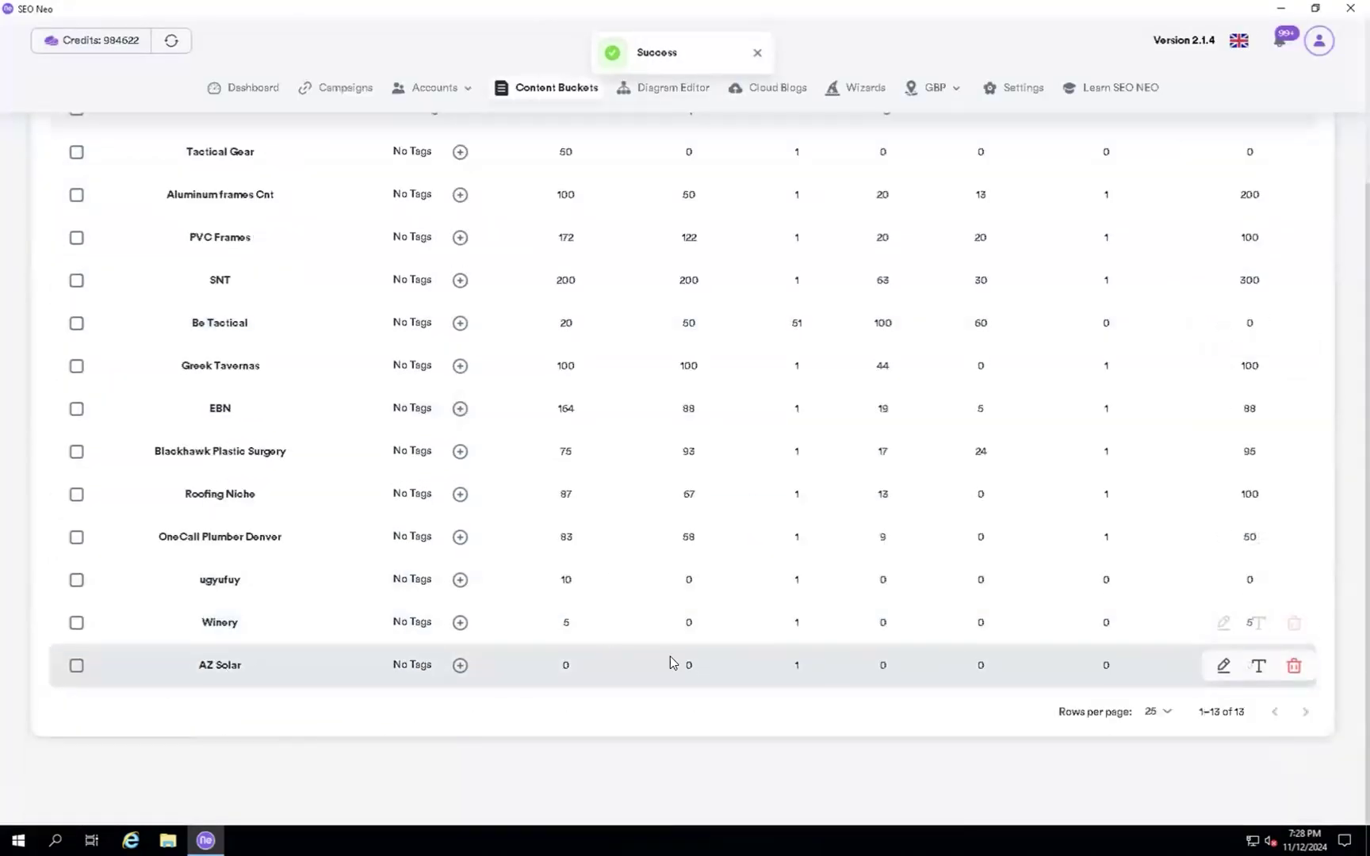
mouse_move(1085, 675)
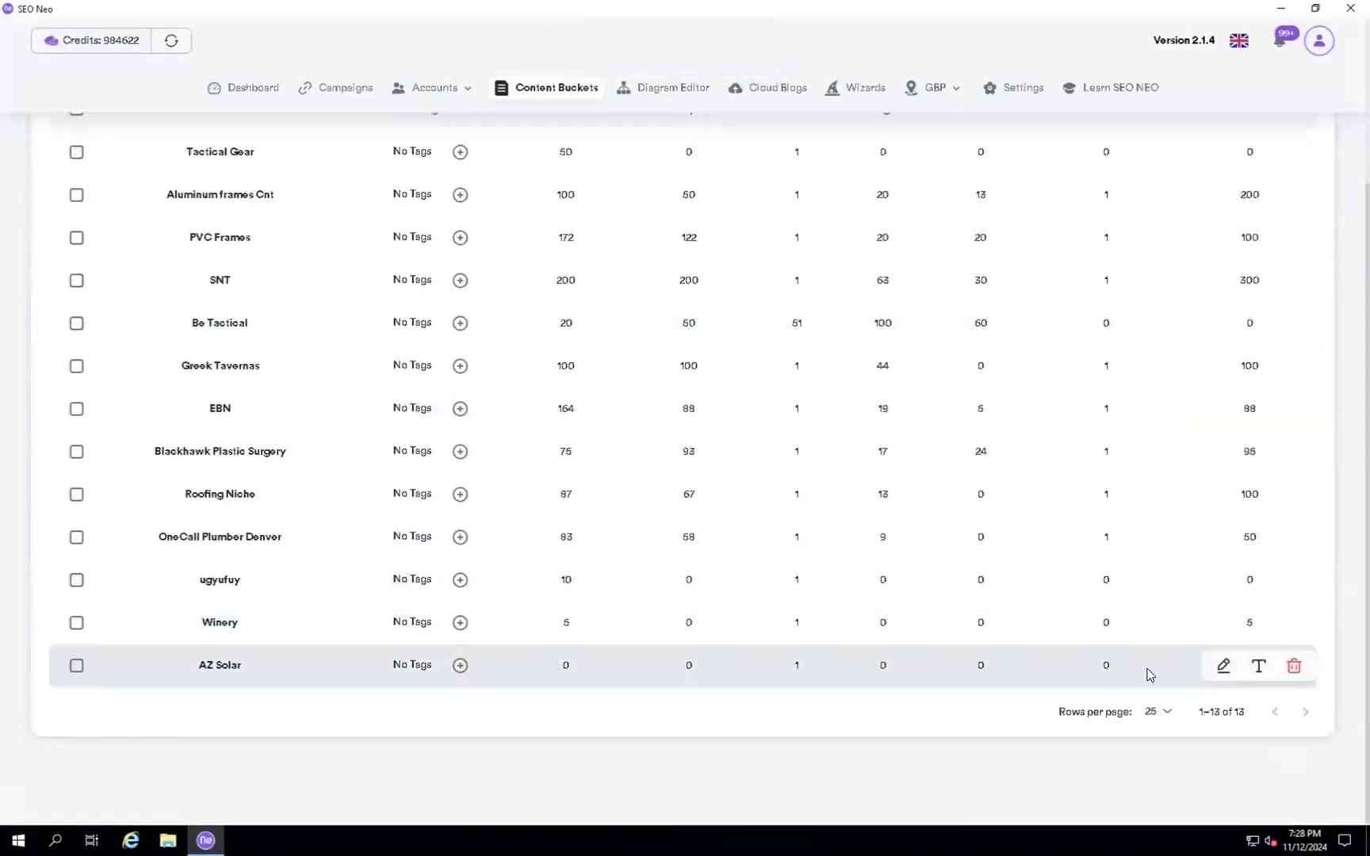
click(1223, 667)
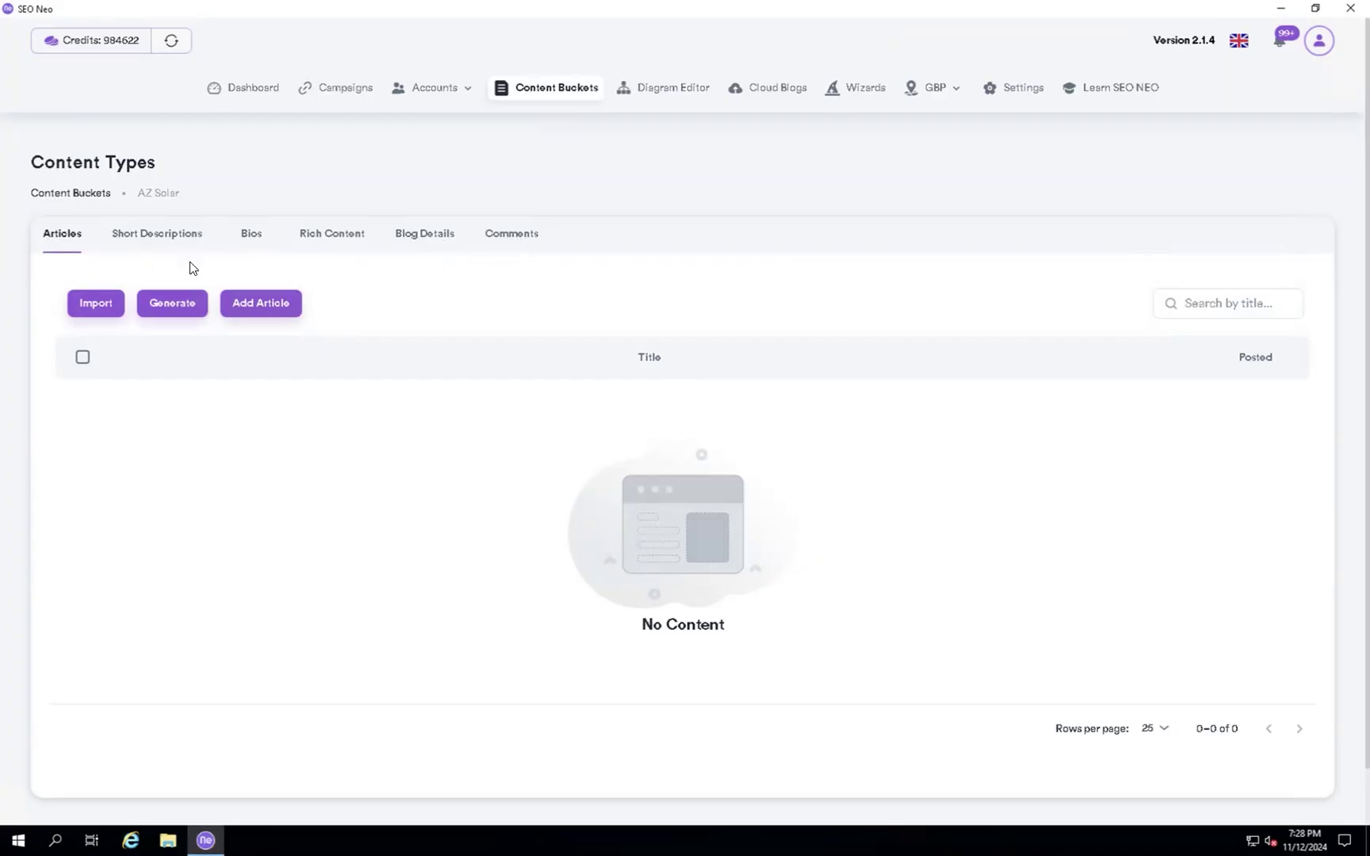
Check the article import options and open the Open AI article generator for the AZ Solar bucket.
click(84, 308)
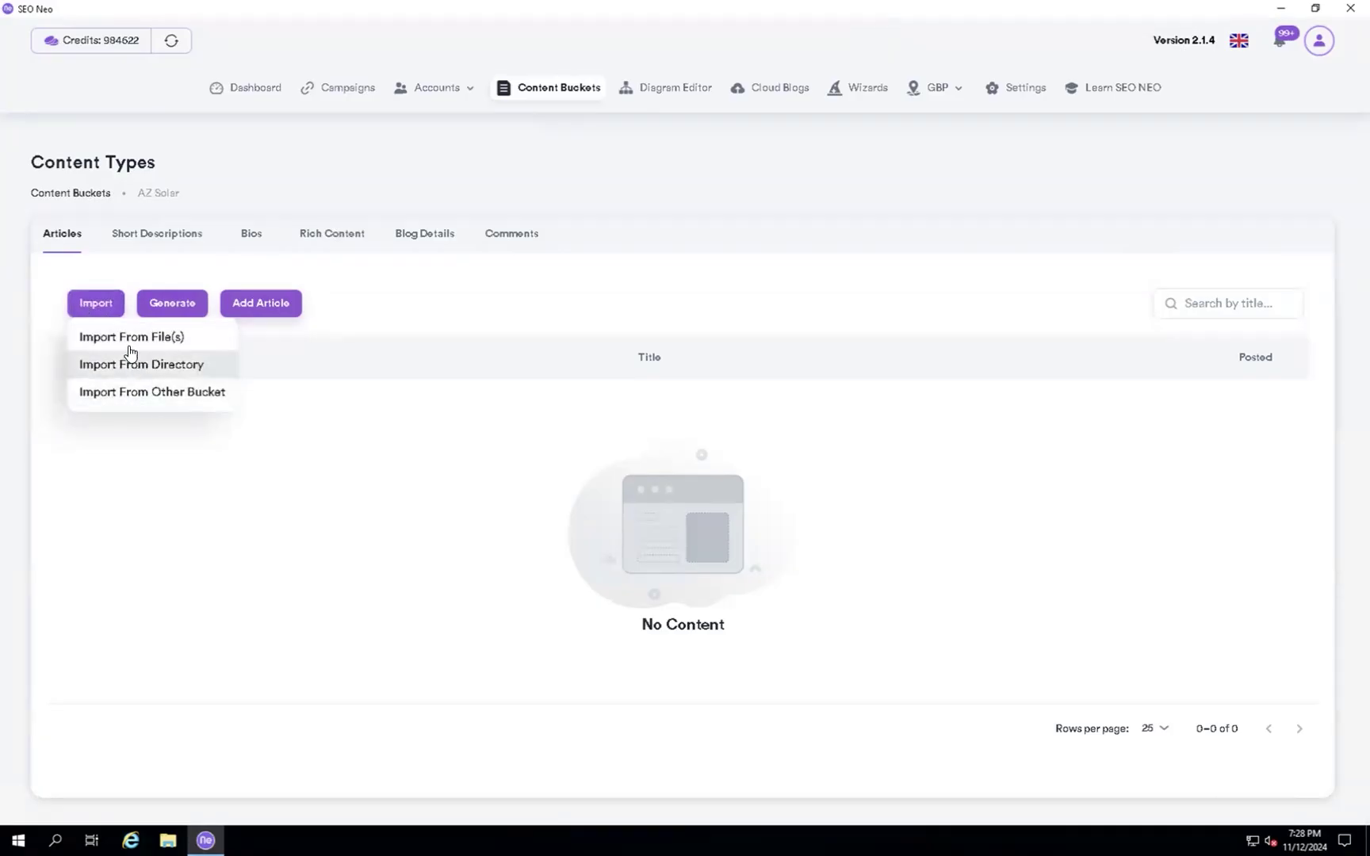
click(186, 301)
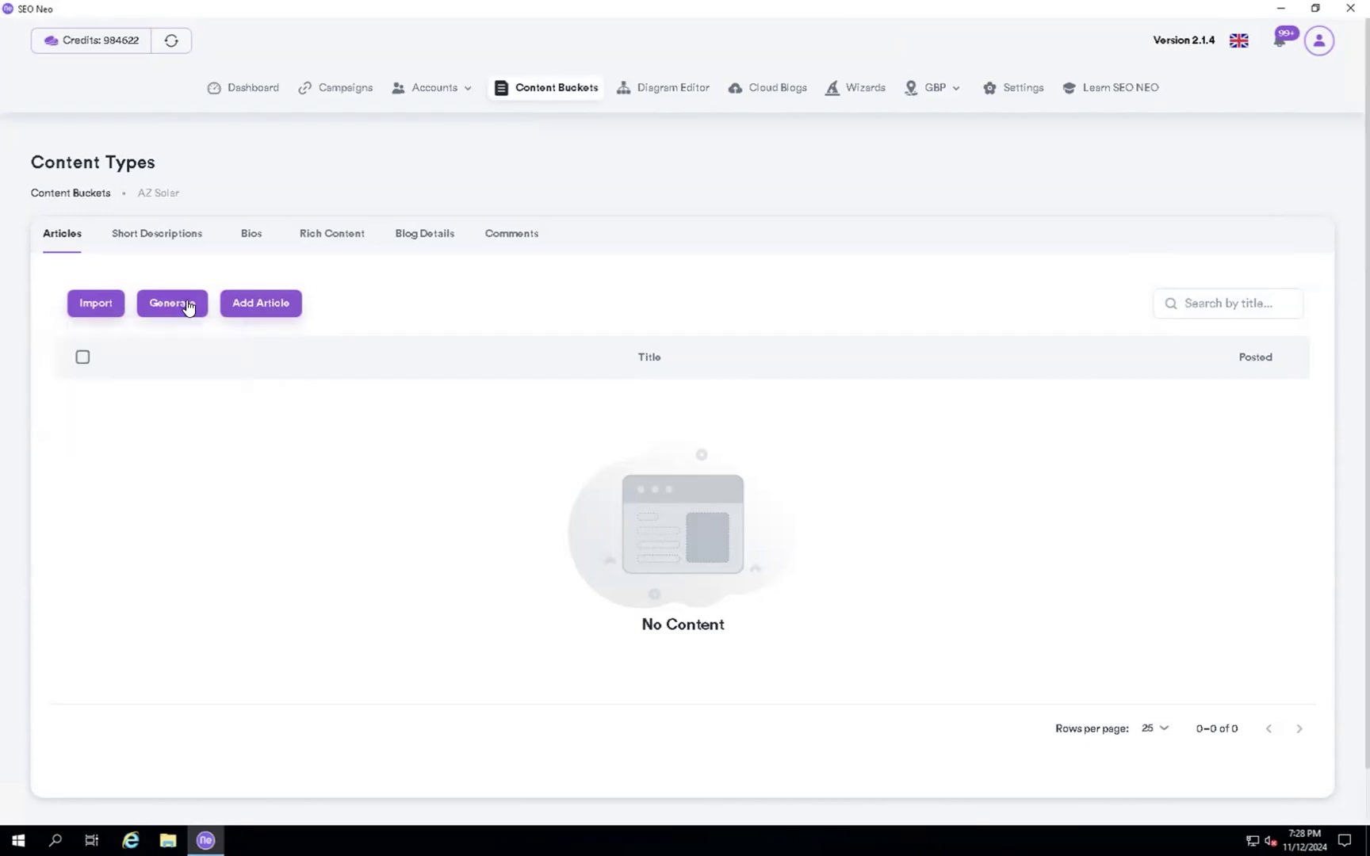
click(186, 302)
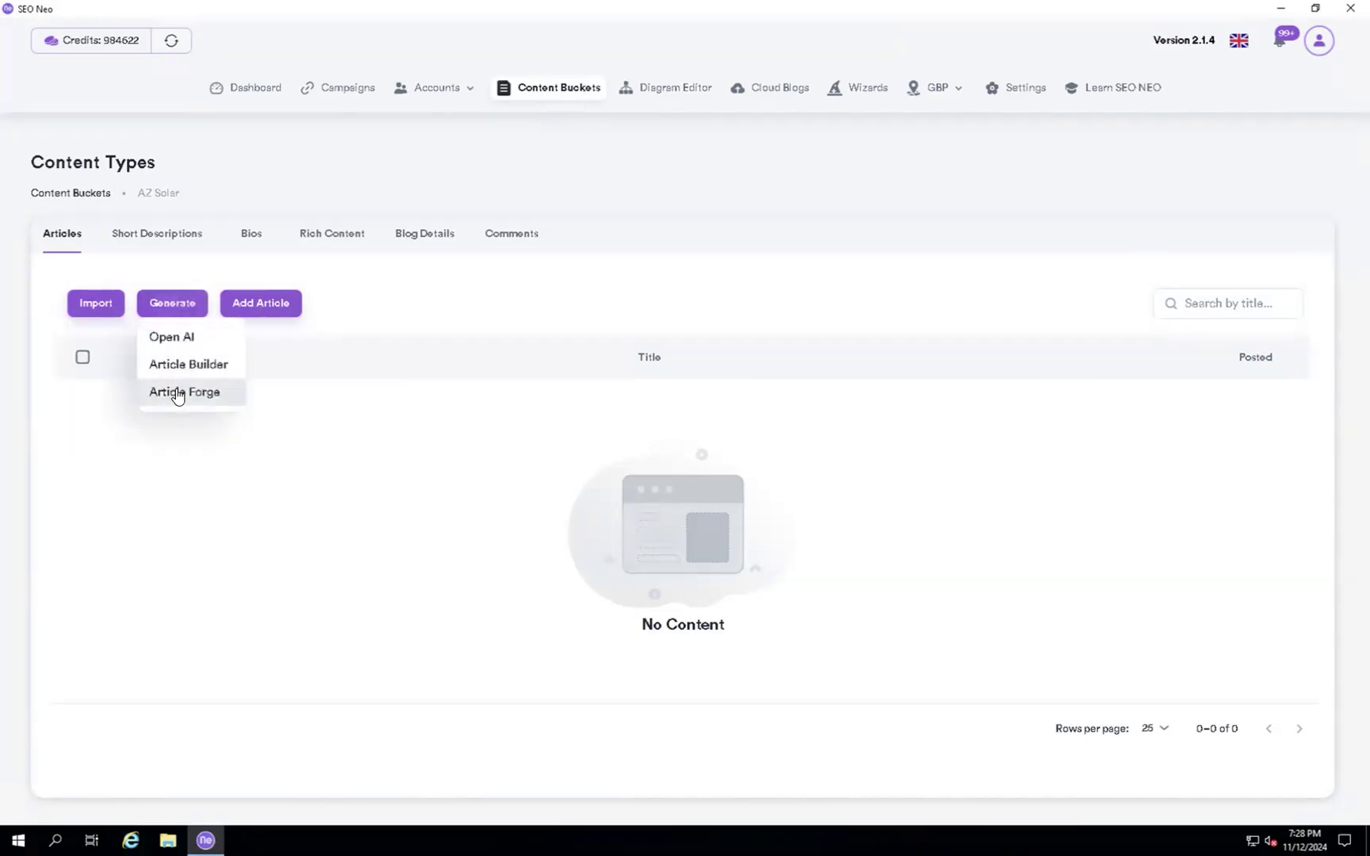
click(174, 338)
click(306, 342)
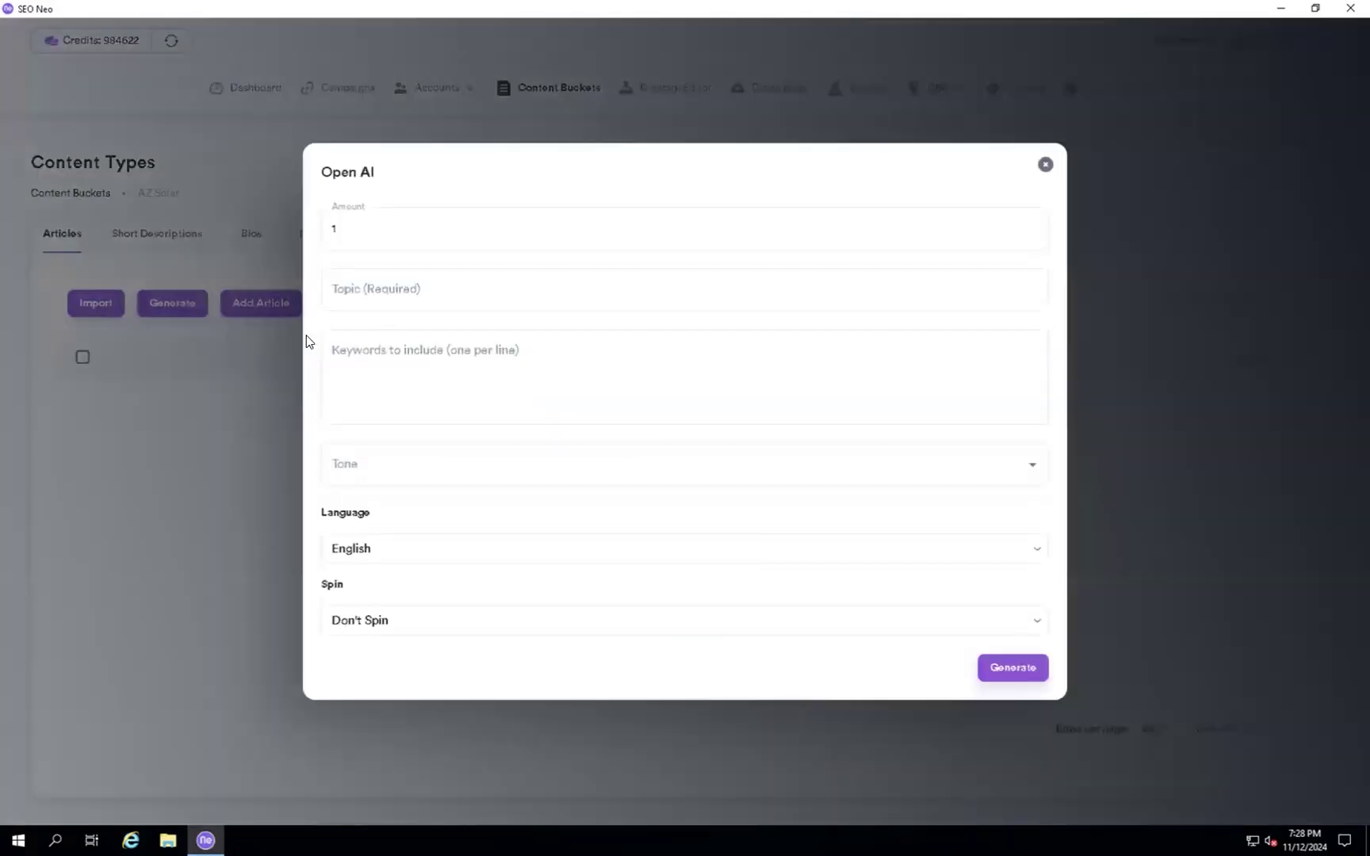
click(379, 287)
click(347, 226)
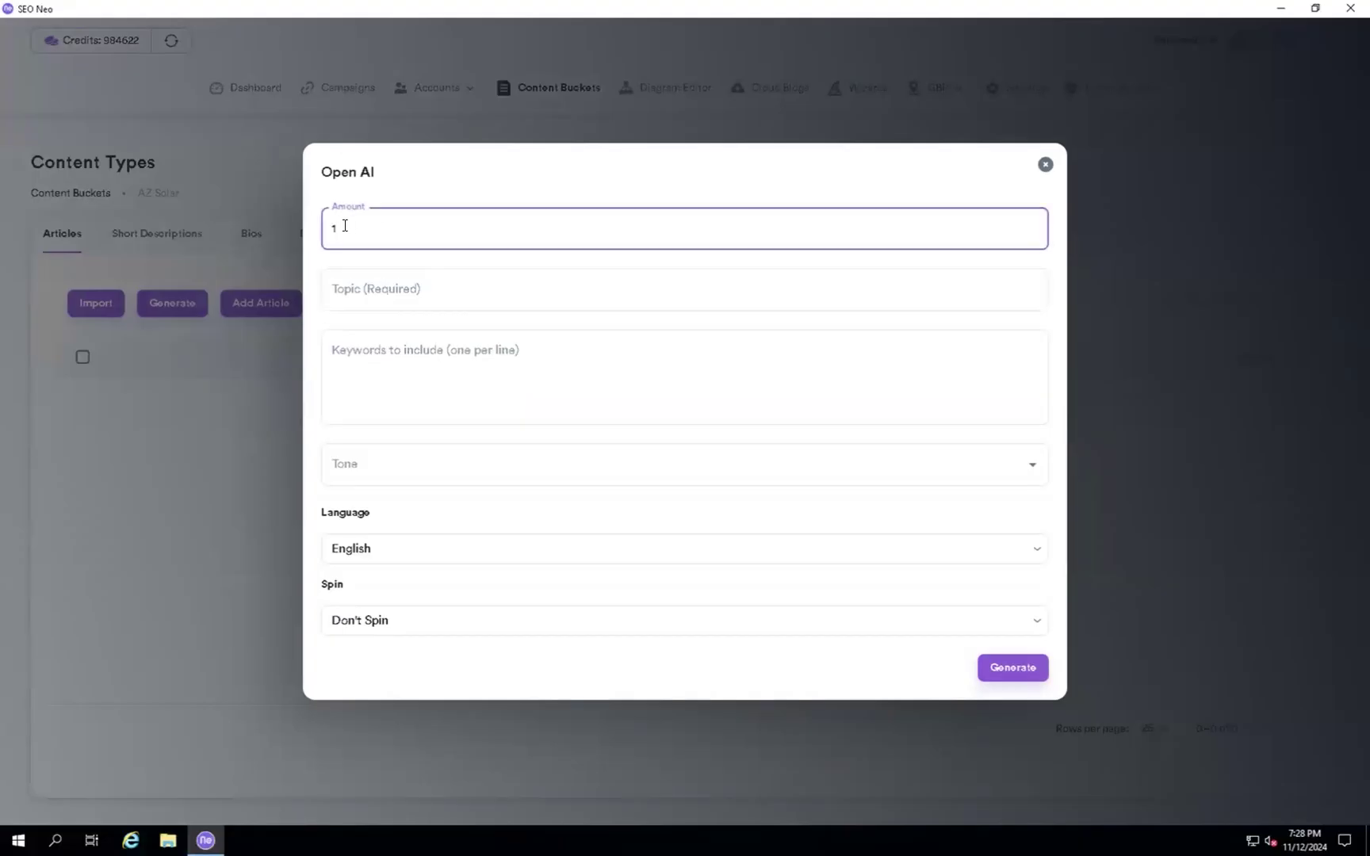
text(00)
drag(359, 226, 339, 224)
key(BackSpace)
Set the article topic to "solar company" and the keywords to include to "solar company" and "solar panels".
click(358, 289)
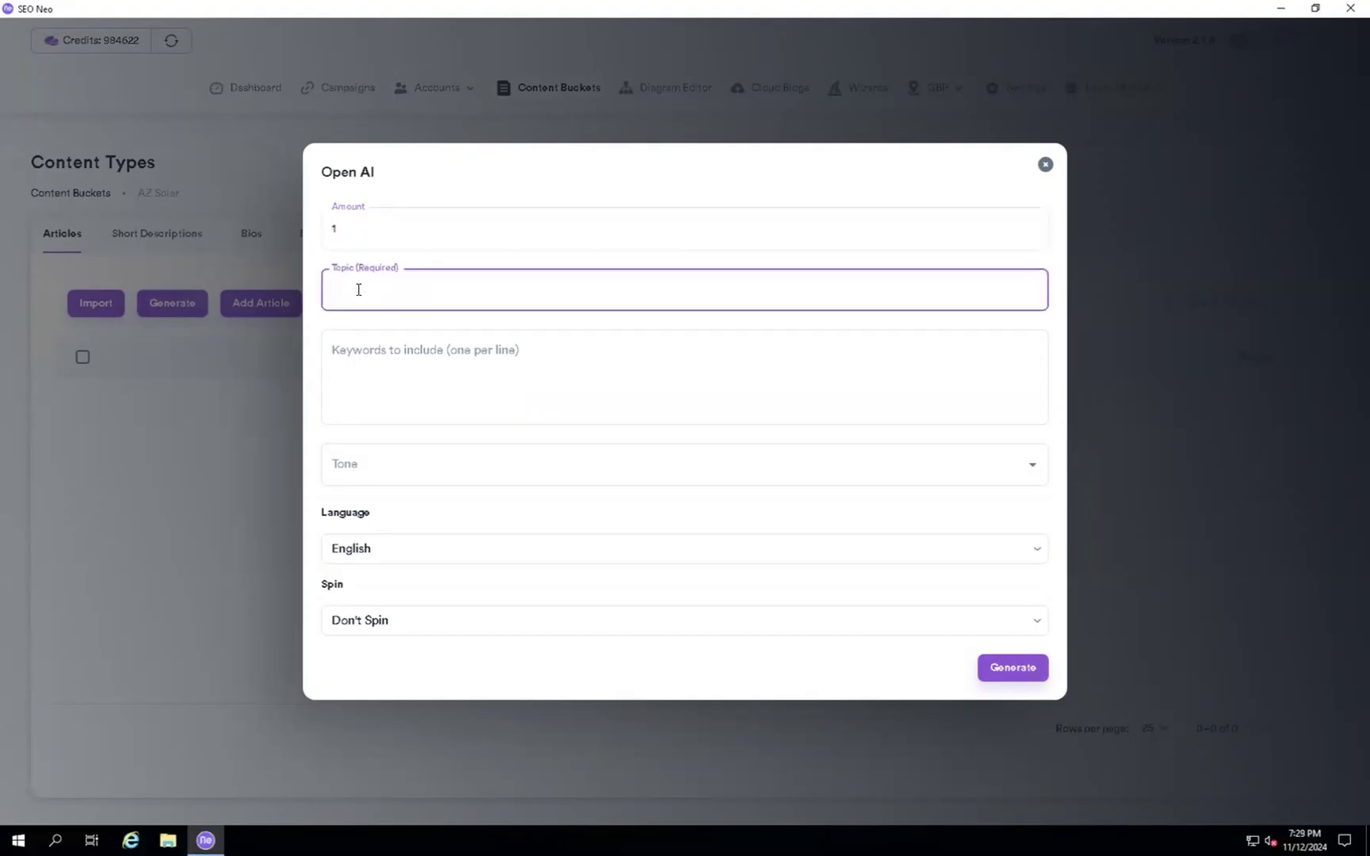
text(solar company)
click(370, 367)
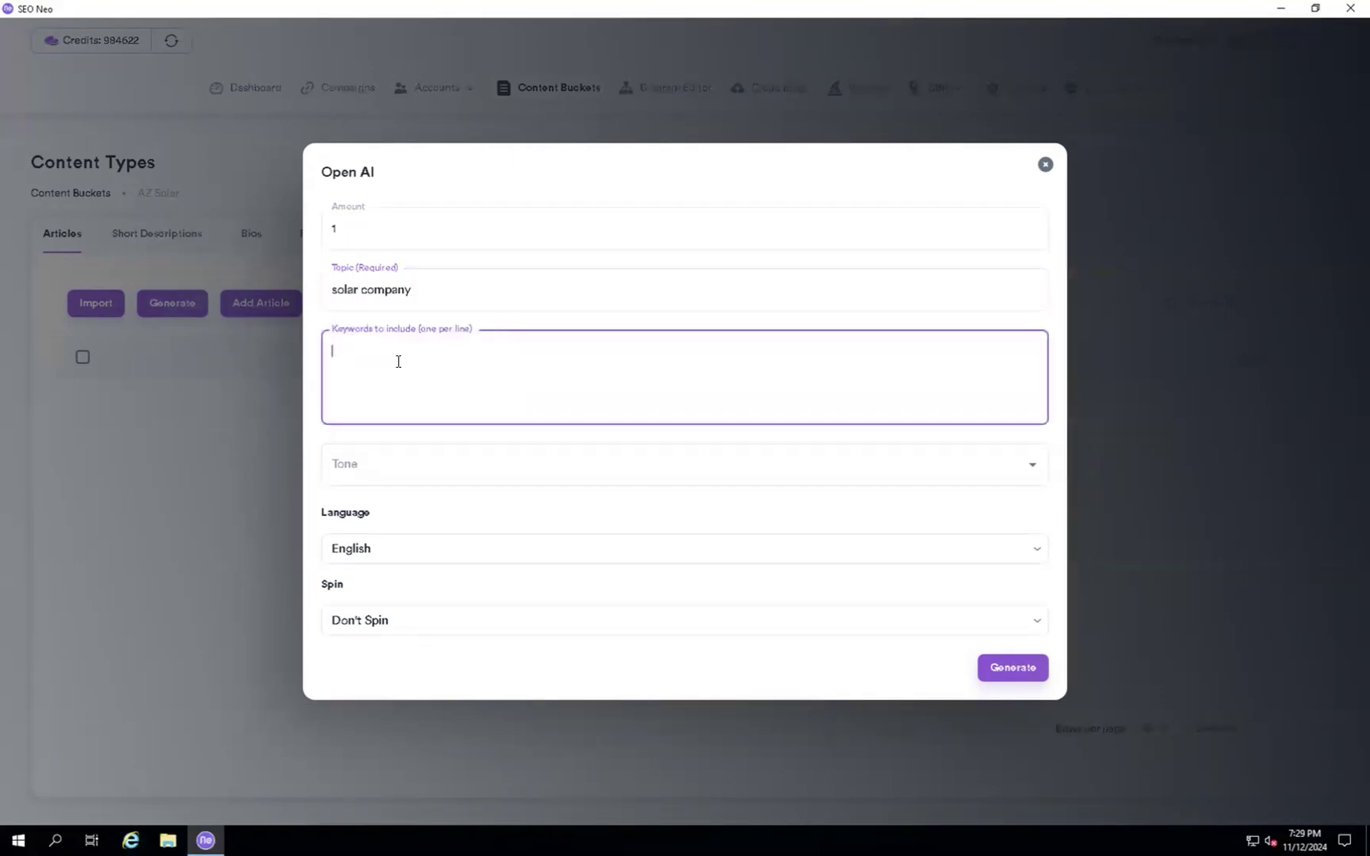
text(sora)
text(lar compa)
text(so)
text(lar panels)
Choose the Persuasive tone, generate the single English article without spinning, and close the generator.
click(397, 476)
scroll(413, 672, down, 1)
scroll(413, 672, down, 1)
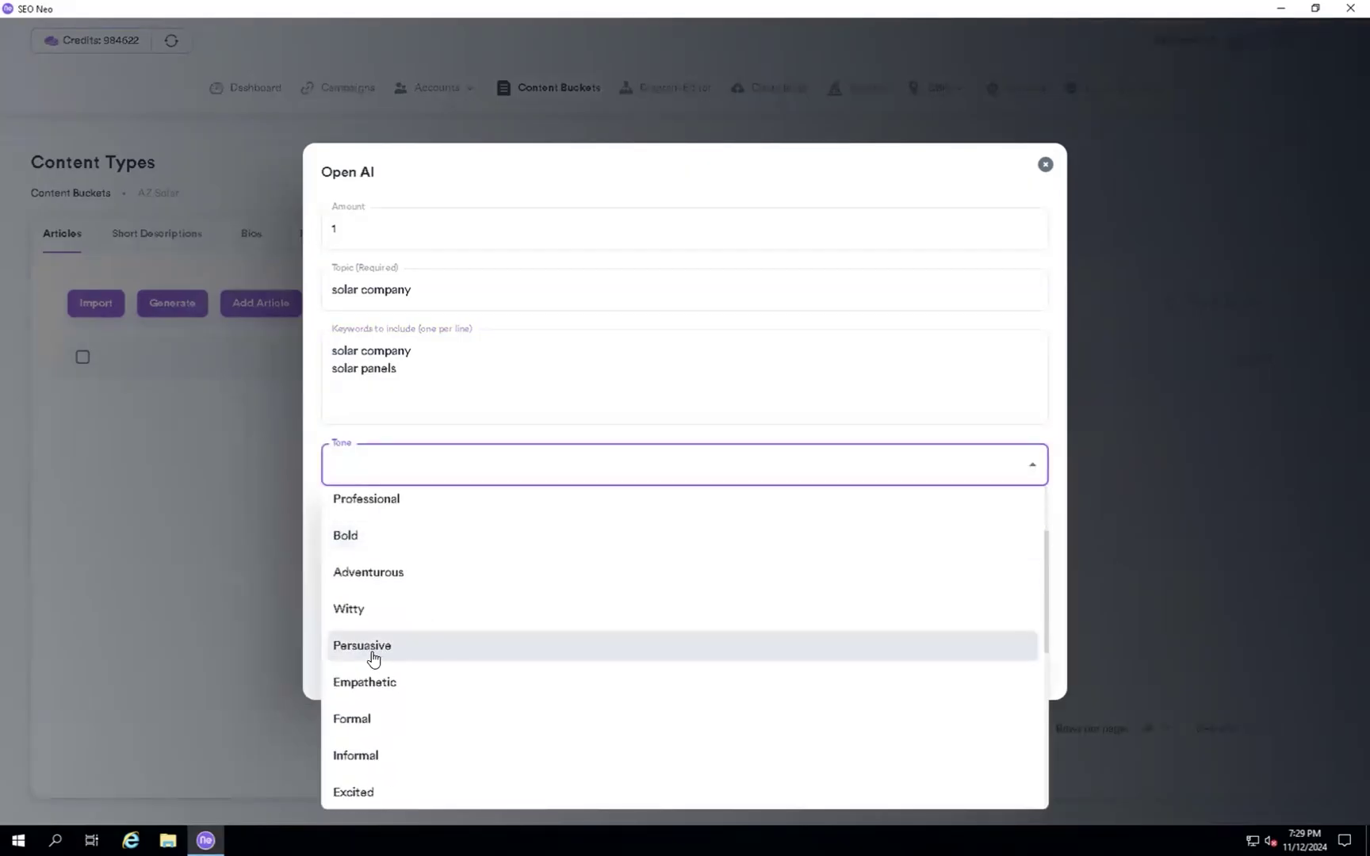
click(366, 646)
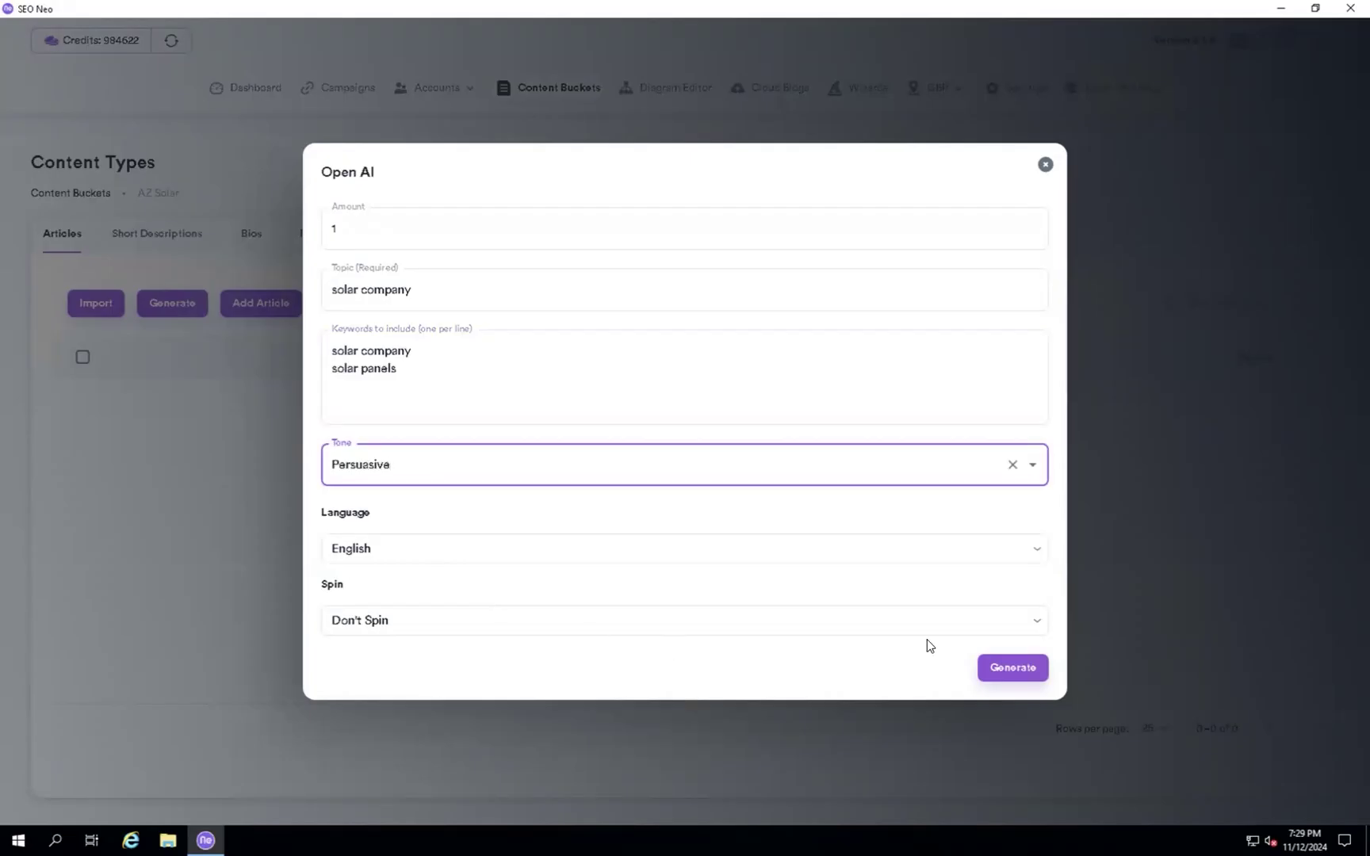
click(1025, 667)
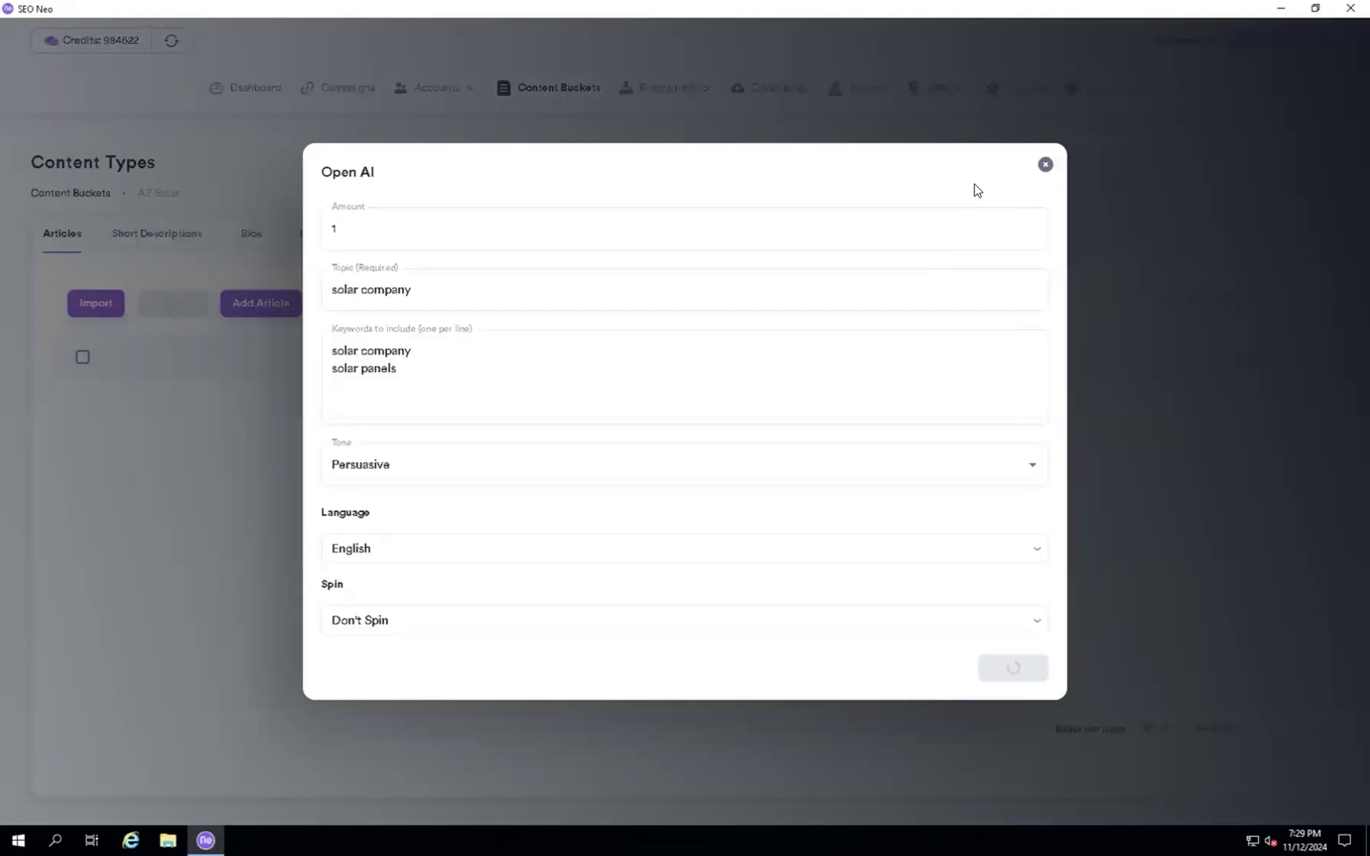
click(1045, 165)
key(Return)
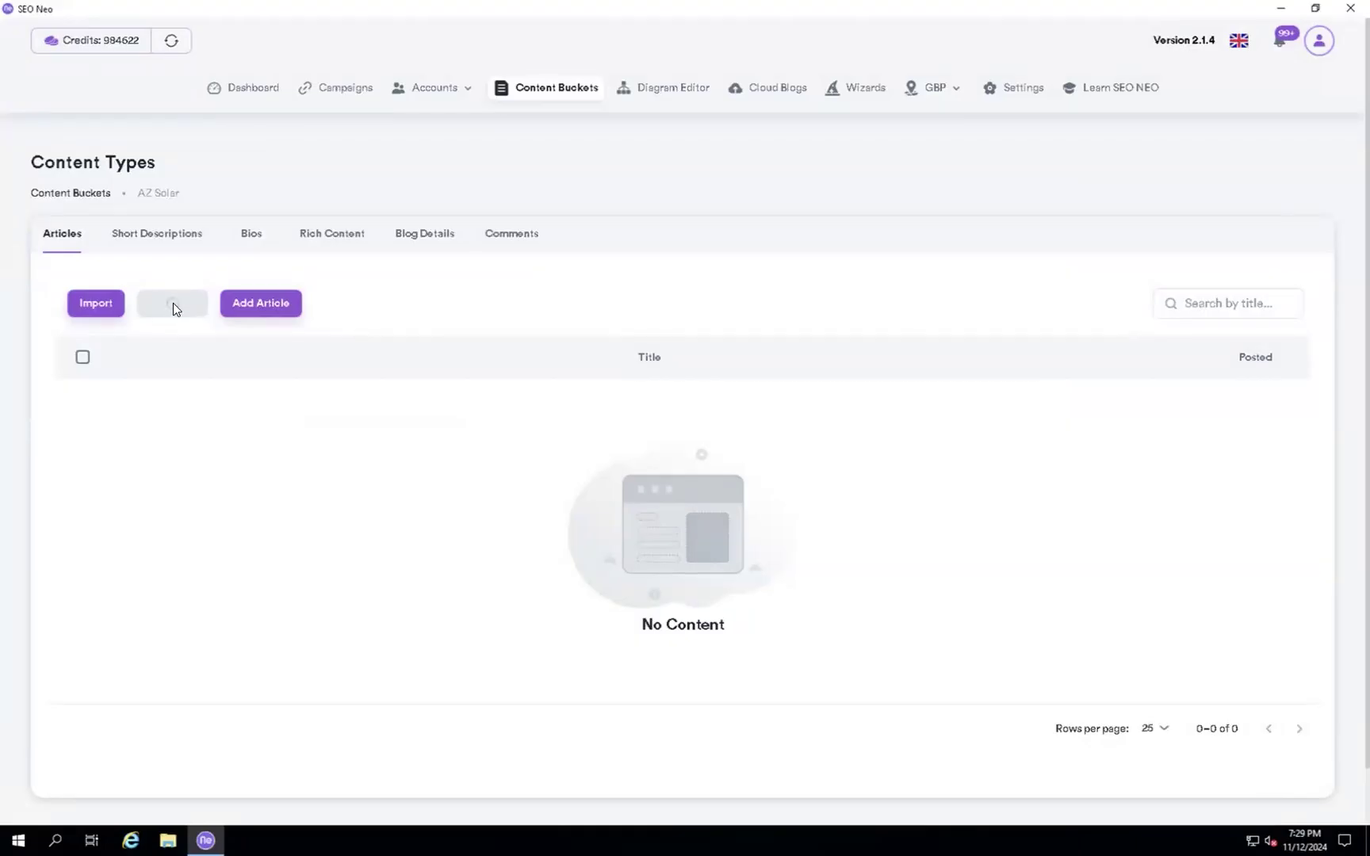
Reopen the AZ Solar content bucket and check its list of articles for the generated one.
click(331, 91)
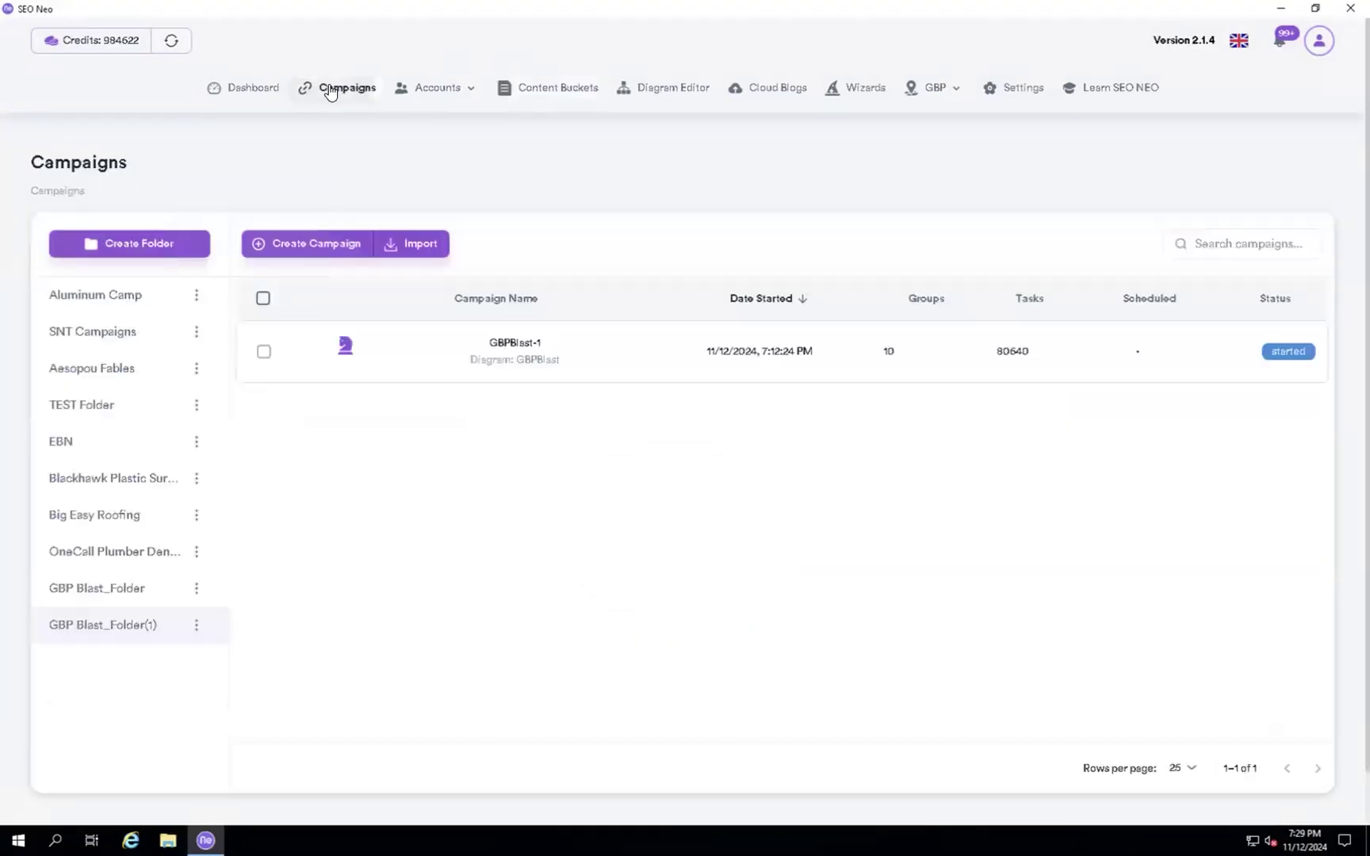
click(663, 94)
click(530, 90)
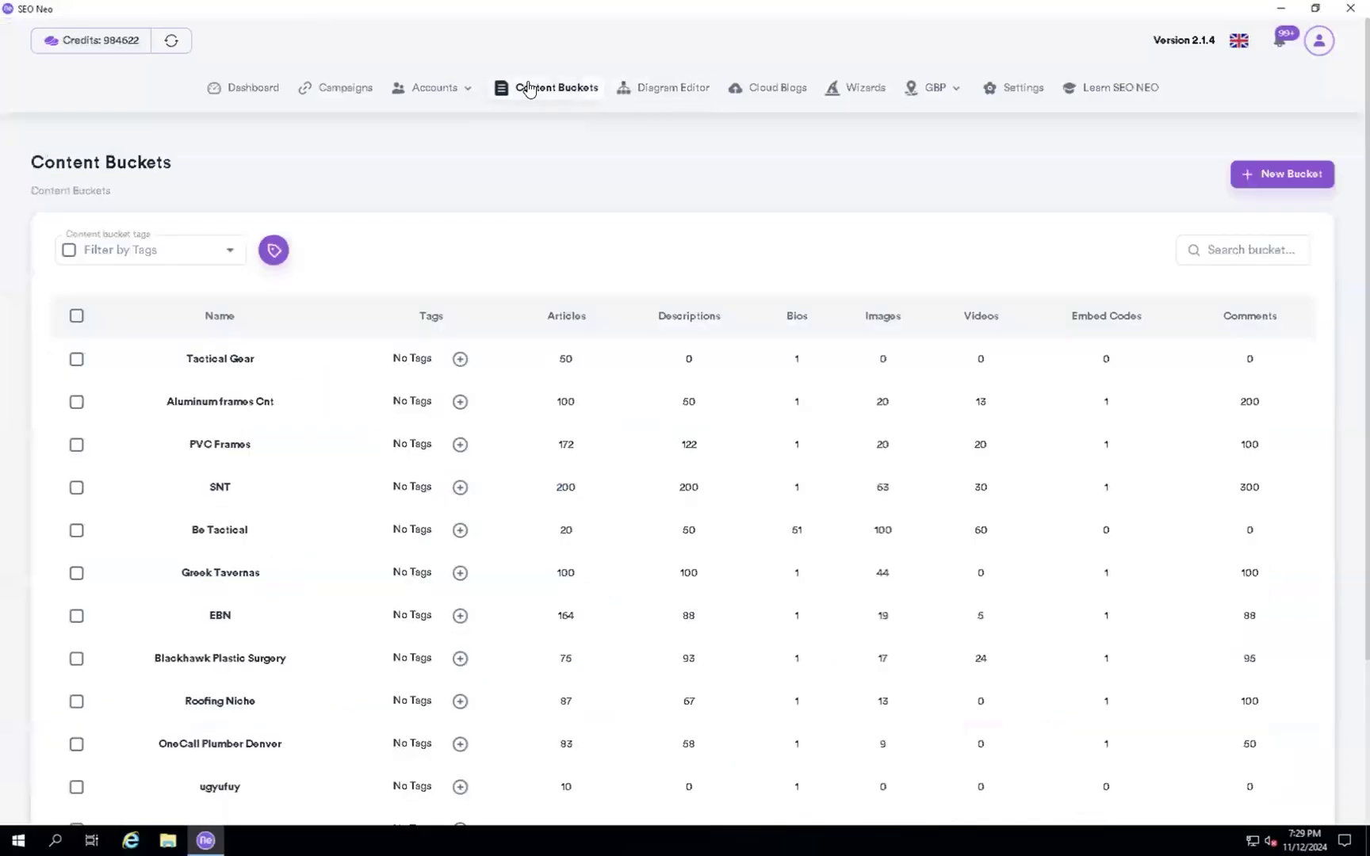
scroll(404, 555, down, 3)
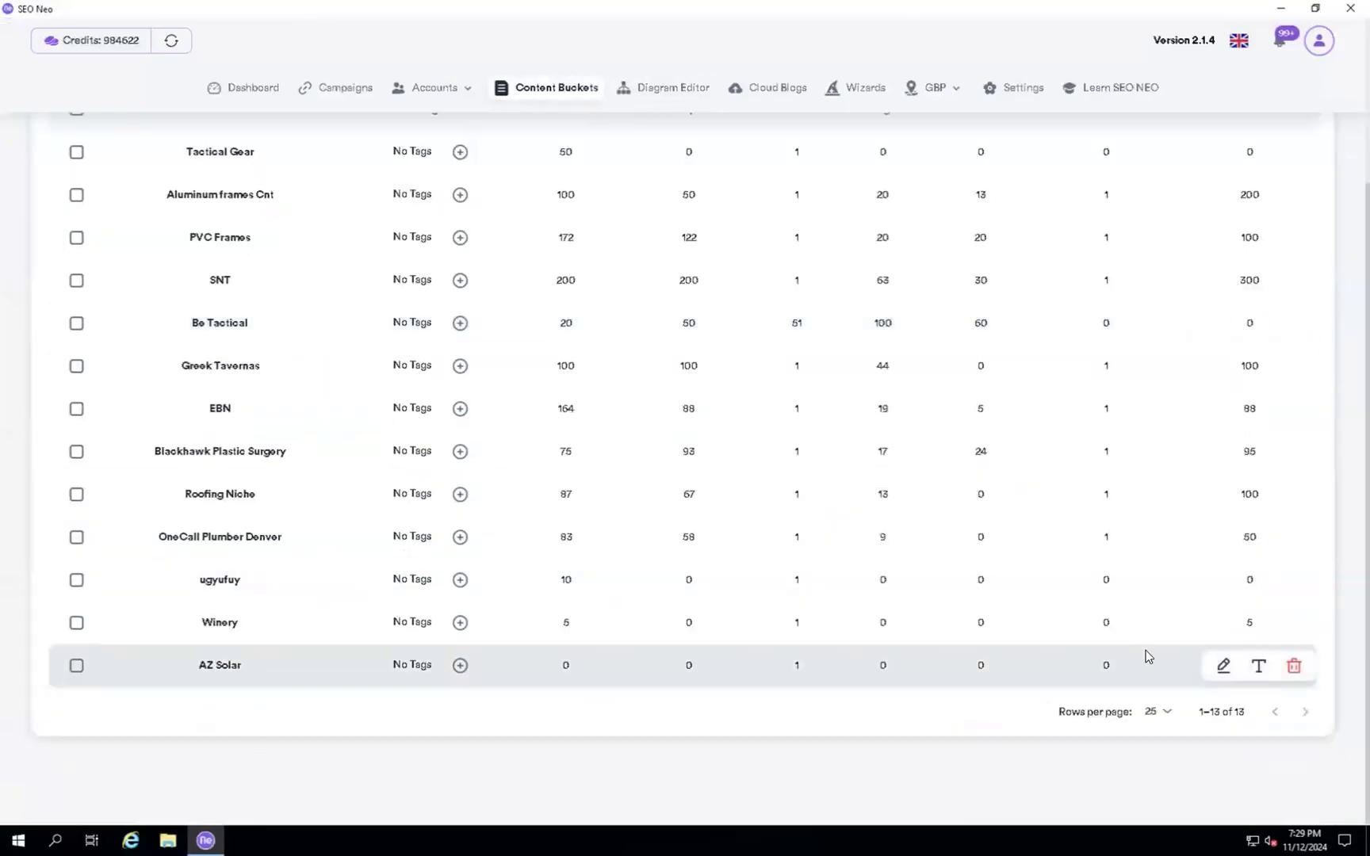
click(1224, 665)
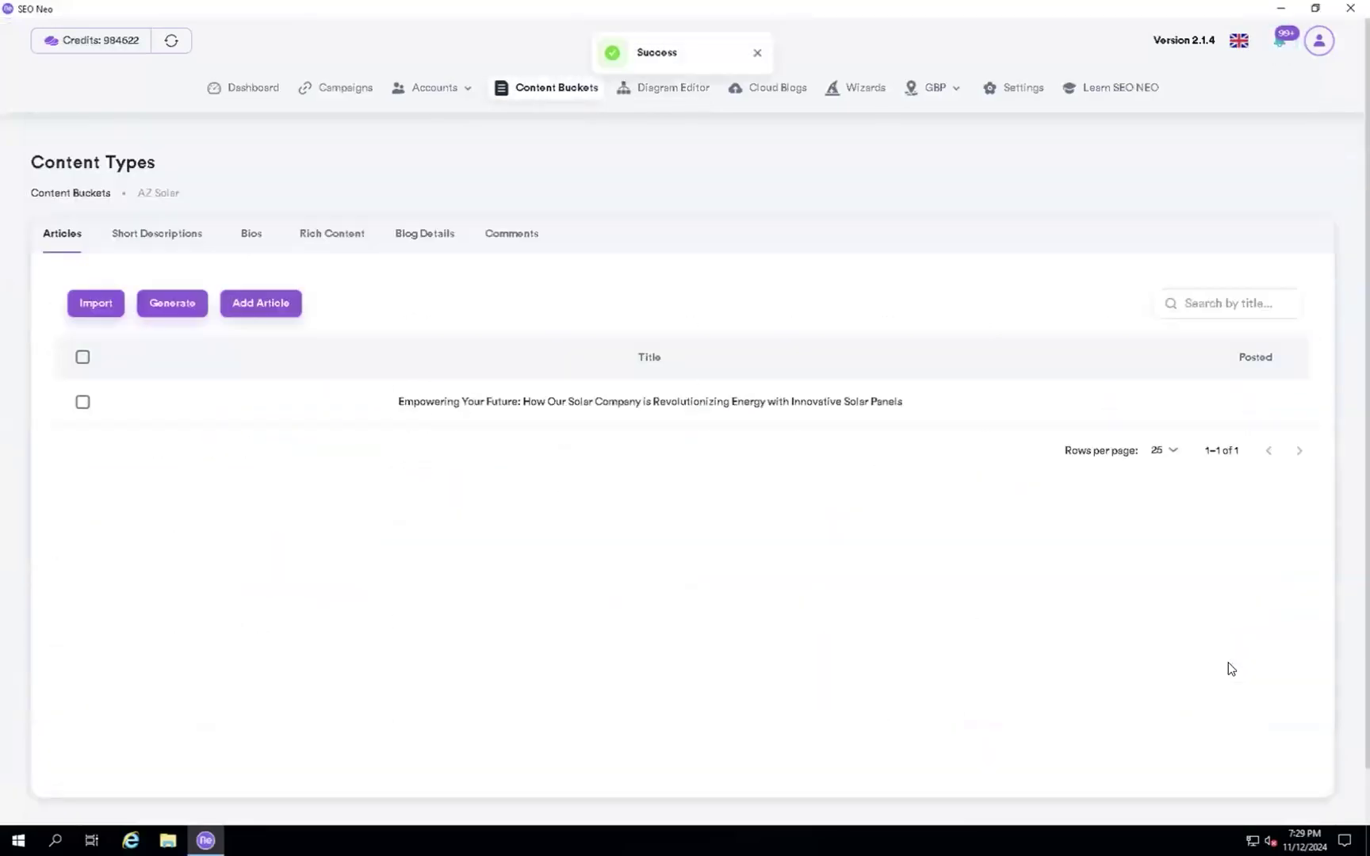
mouse_move(639, 404)
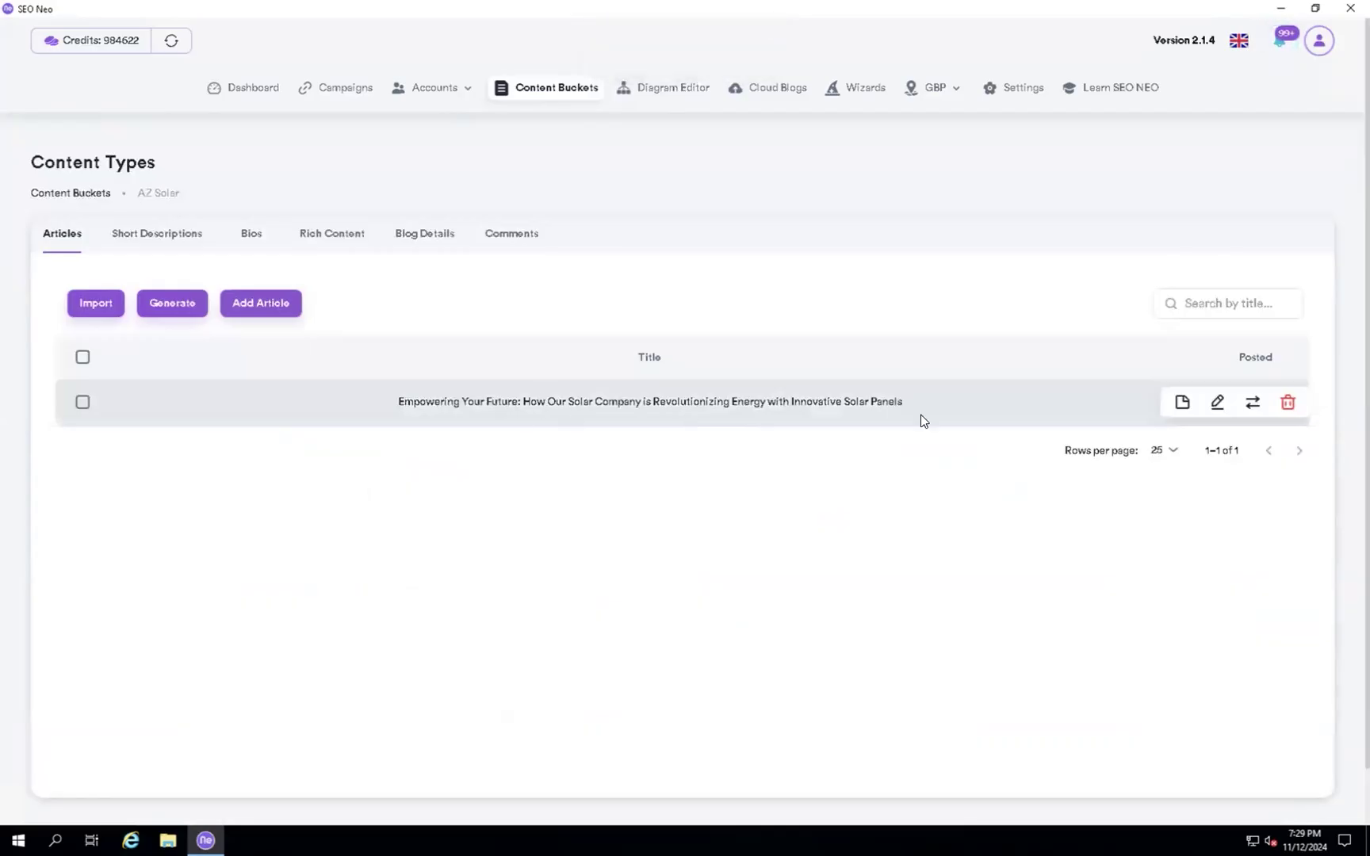
Open the generated solar article in the editor, read through its preview, and return to the article list without saving.
click(1217, 401)
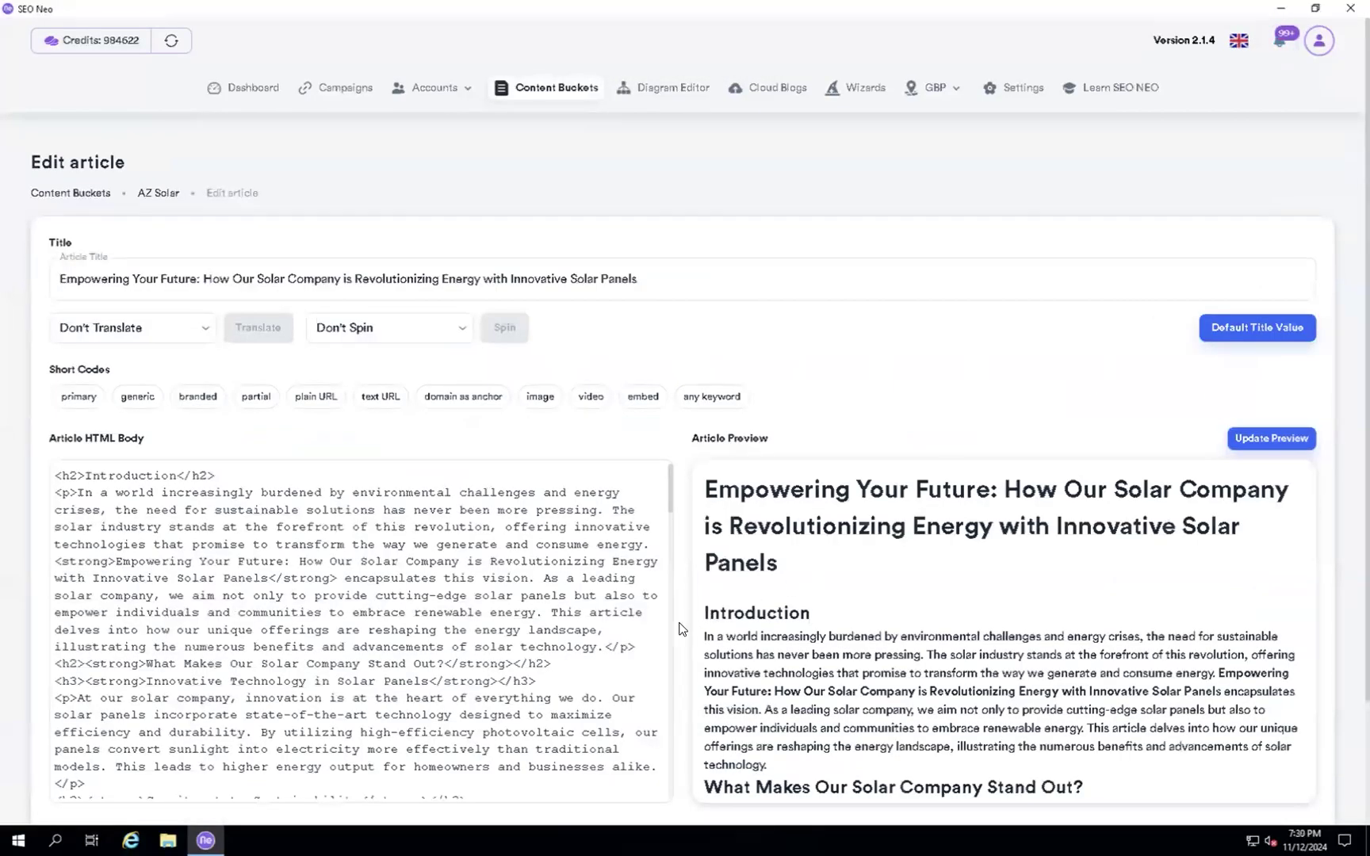
scroll(679, 628, down, 1)
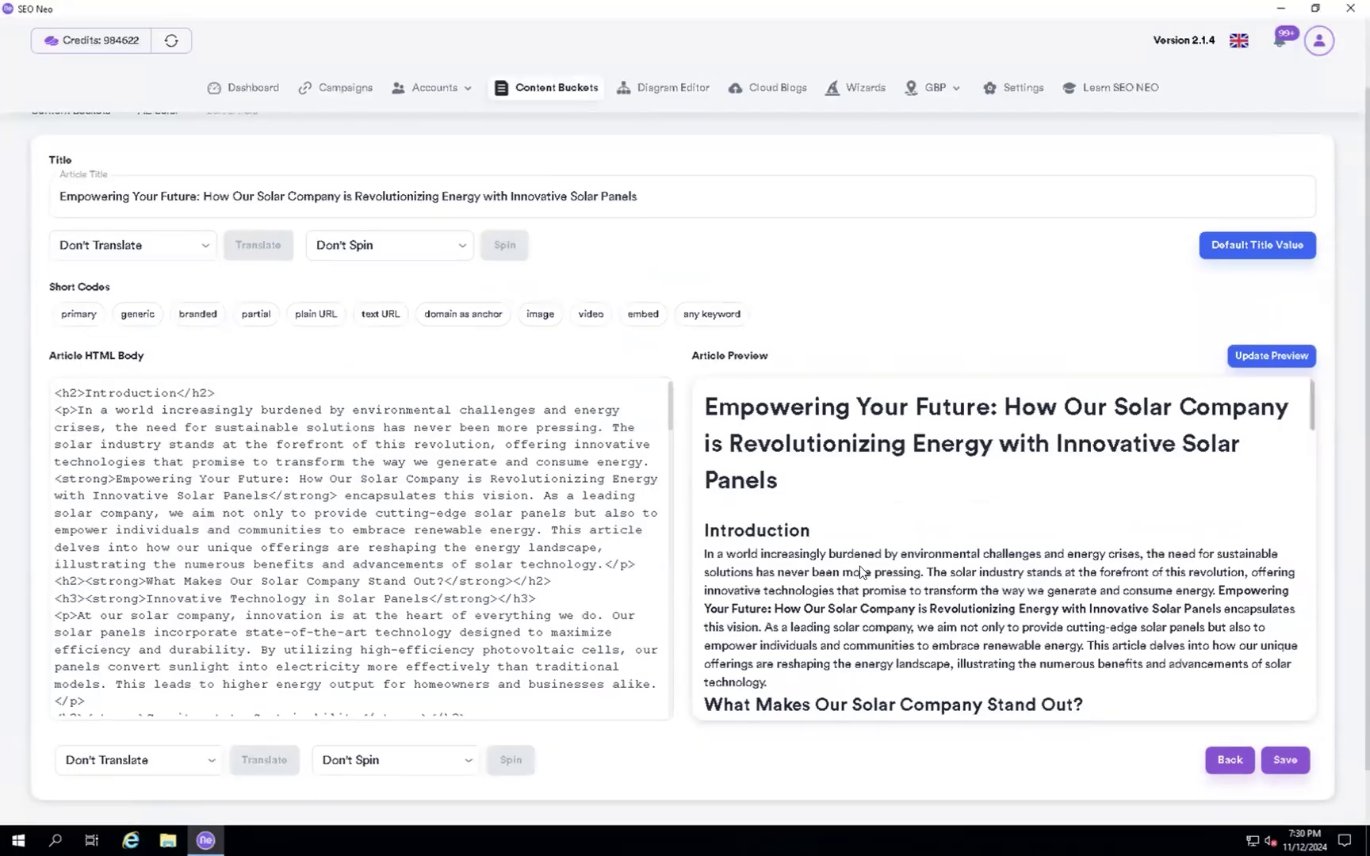
scroll(860, 566, down, 15)
scroll(1199, 707, up, 8)
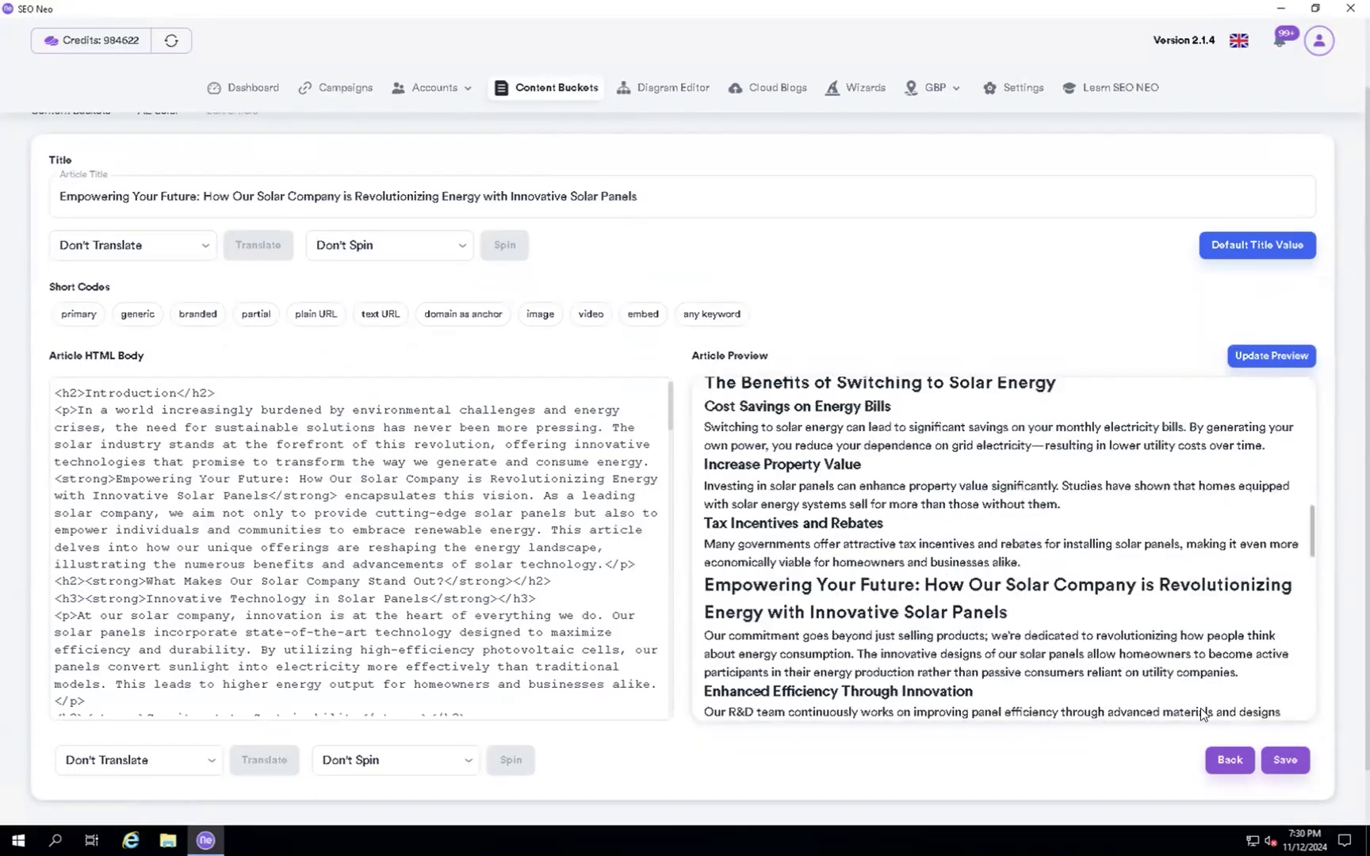
scroll(1200, 707, up, 1)
click(1229, 760)
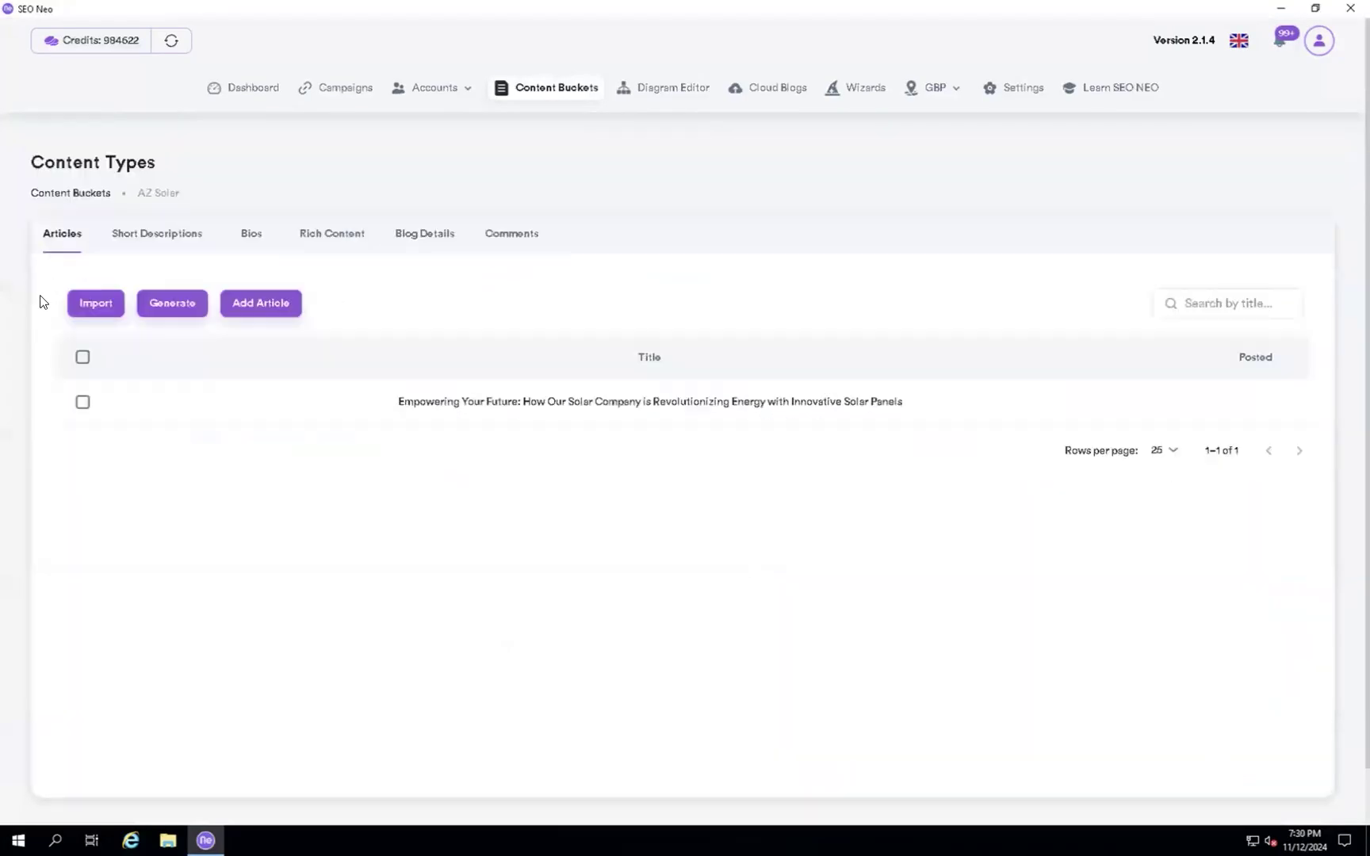
Generate one English short description with Open AI on the topic "solar company", without spinning.
click(158, 240)
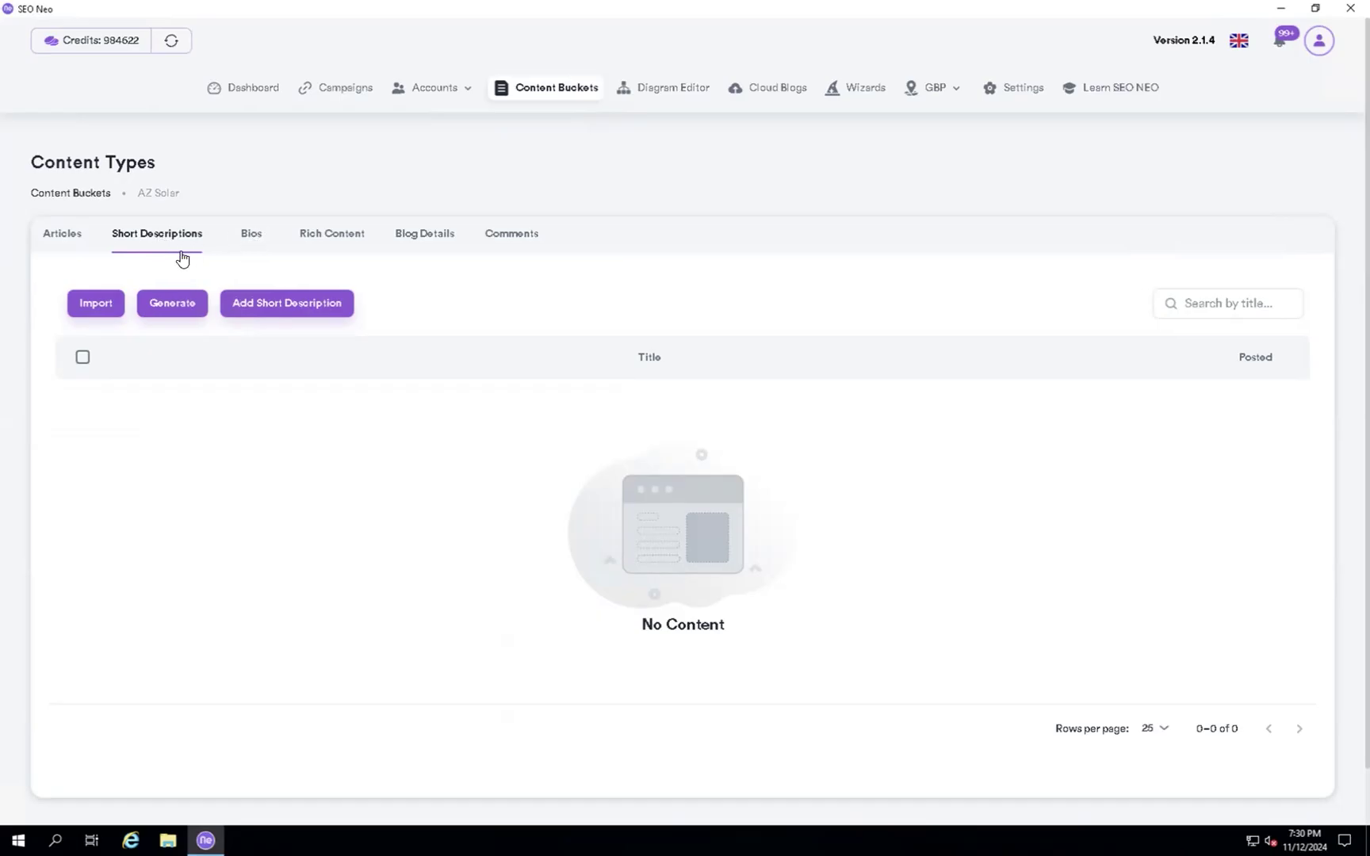
click(164, 303)
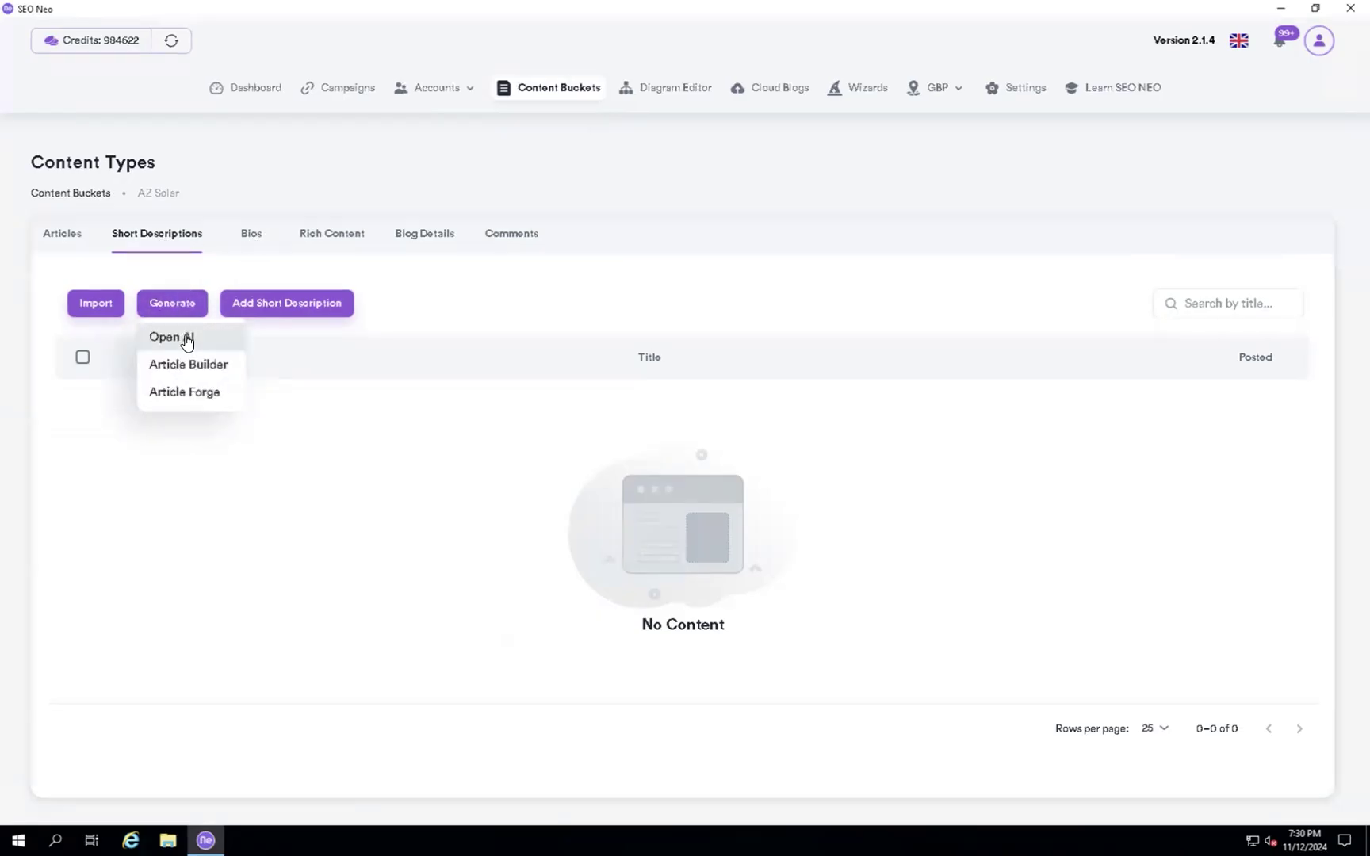
mouse_move(187, 339)
click(290, 342)
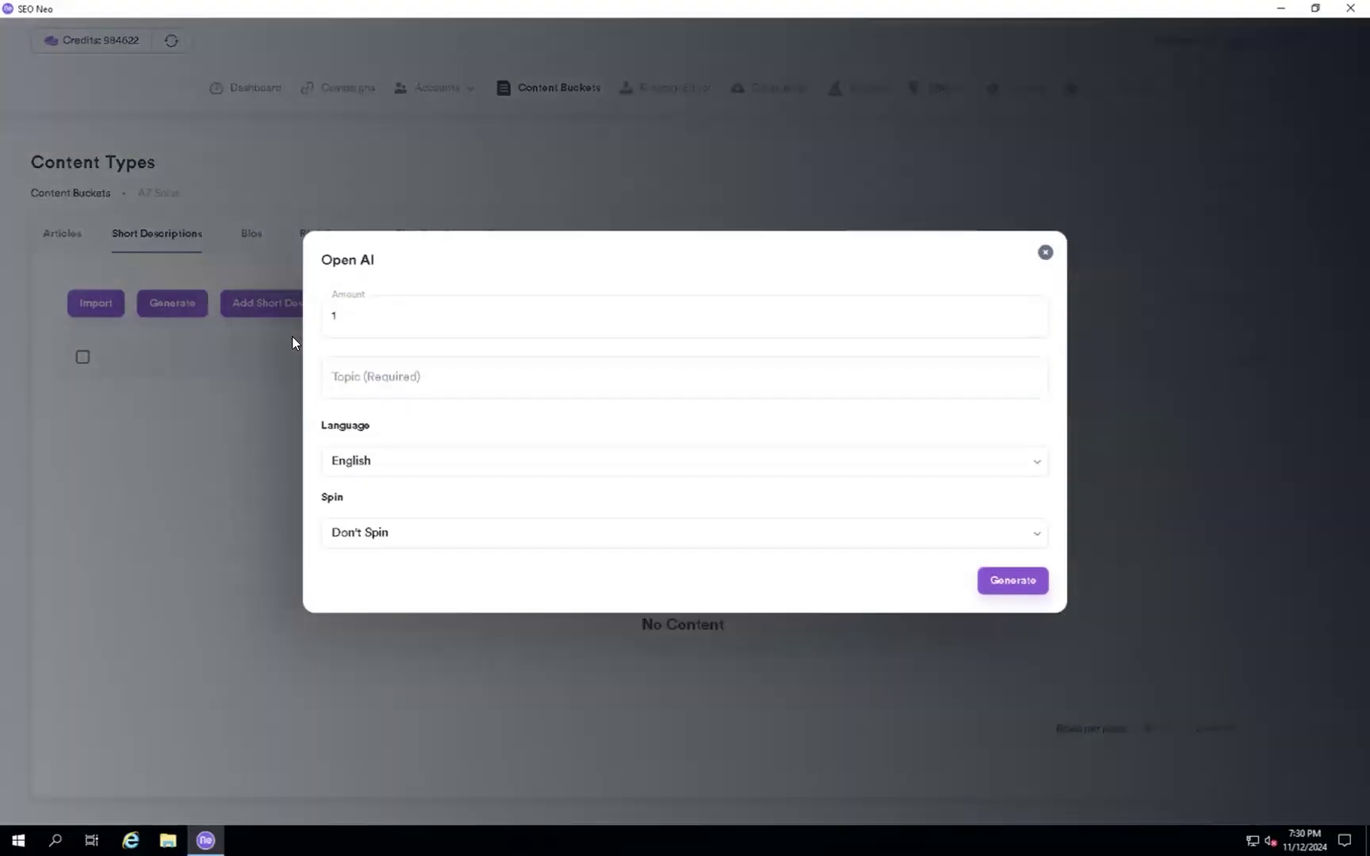
click(378, 374)
text(solar compant)
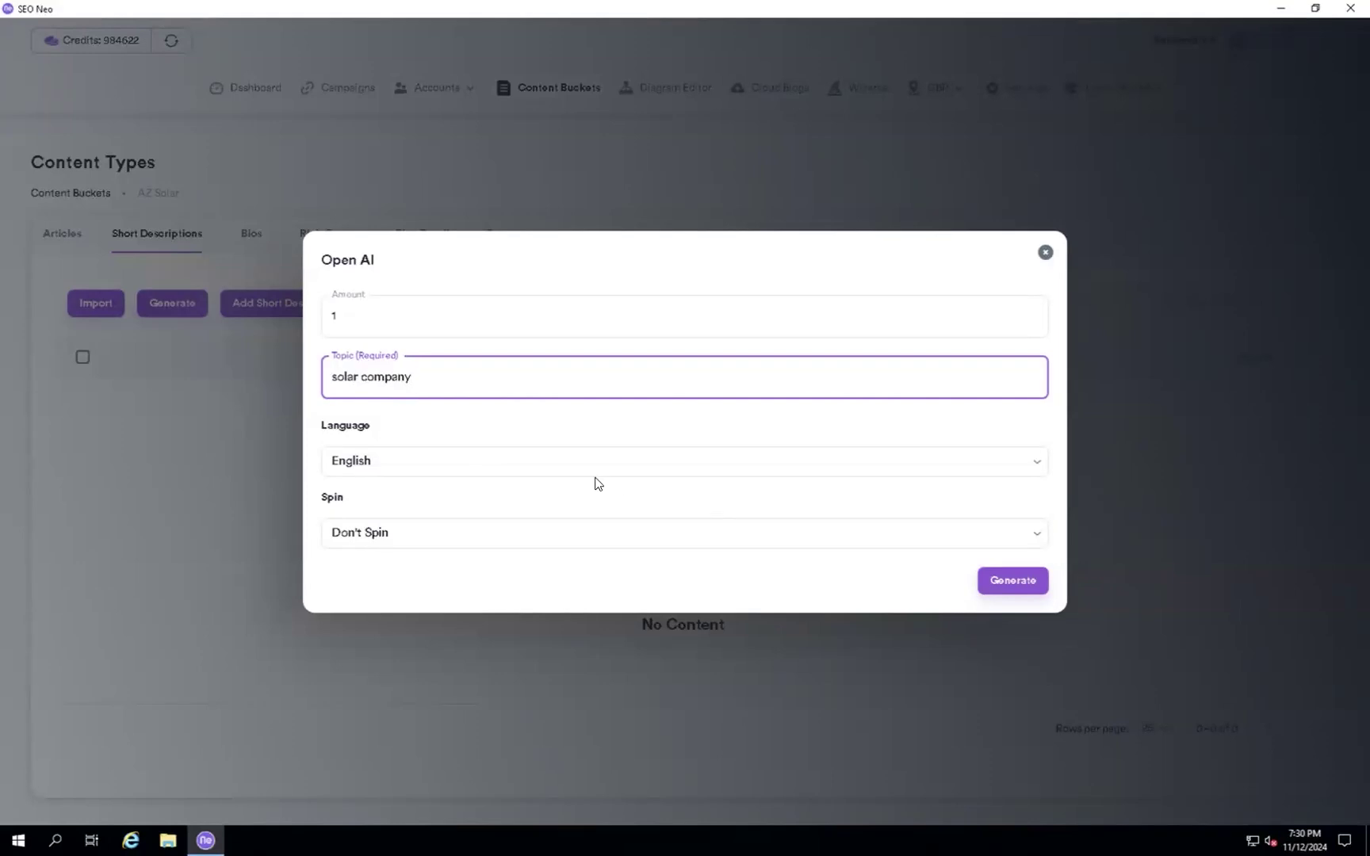
click(1016, 572)
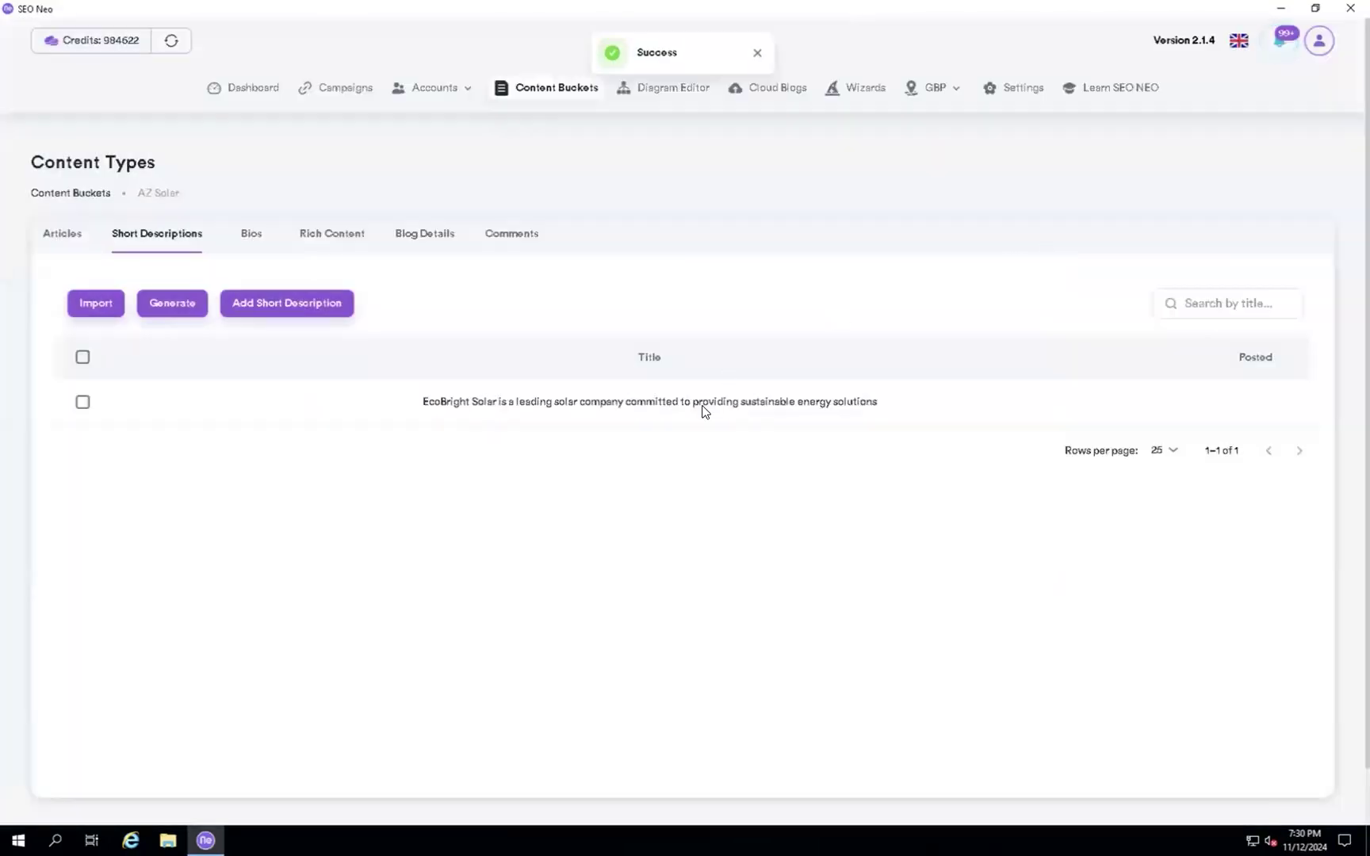
mouse_move(776, 395)
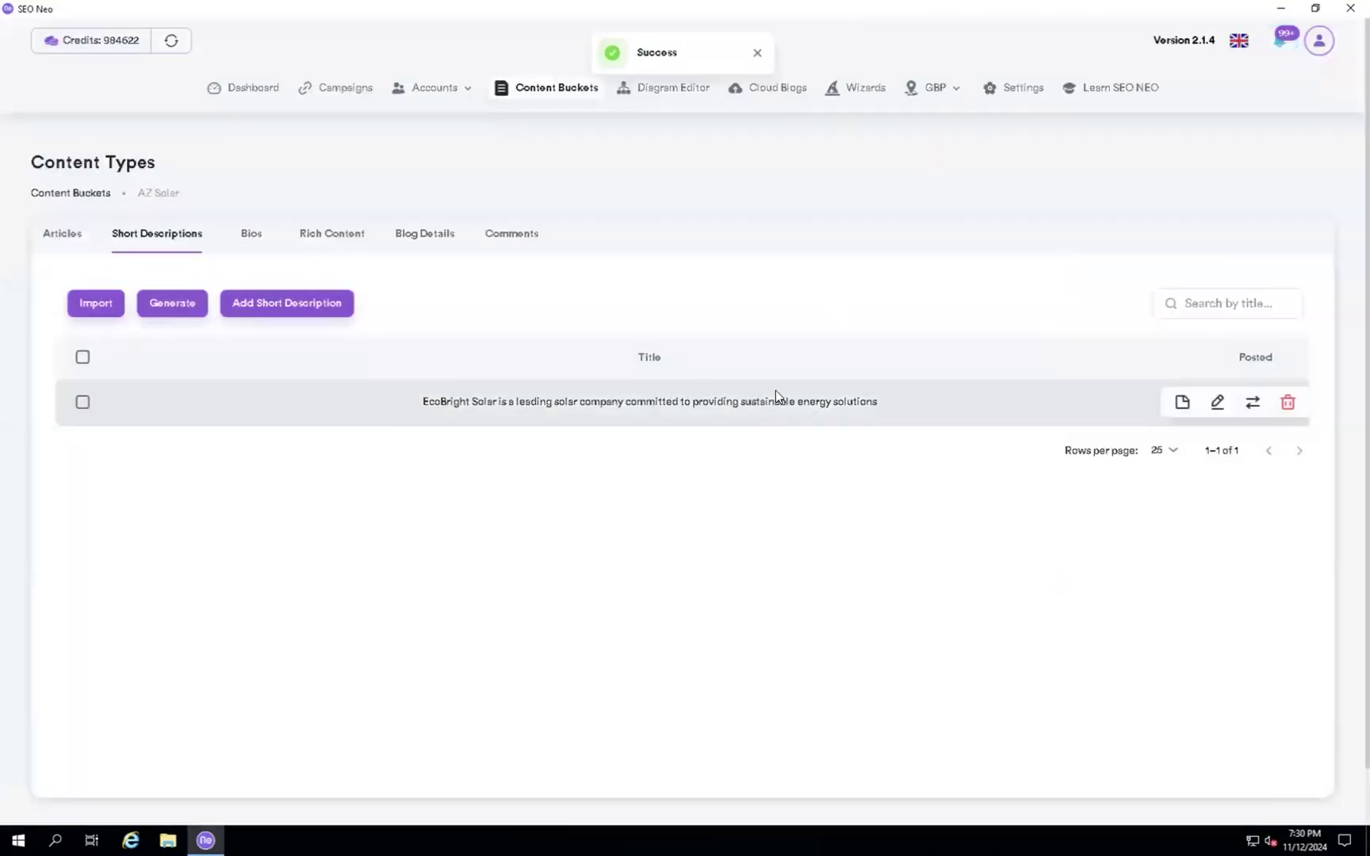
Review the bucket's bios and check which generation options are available for them.
click(242, 236)
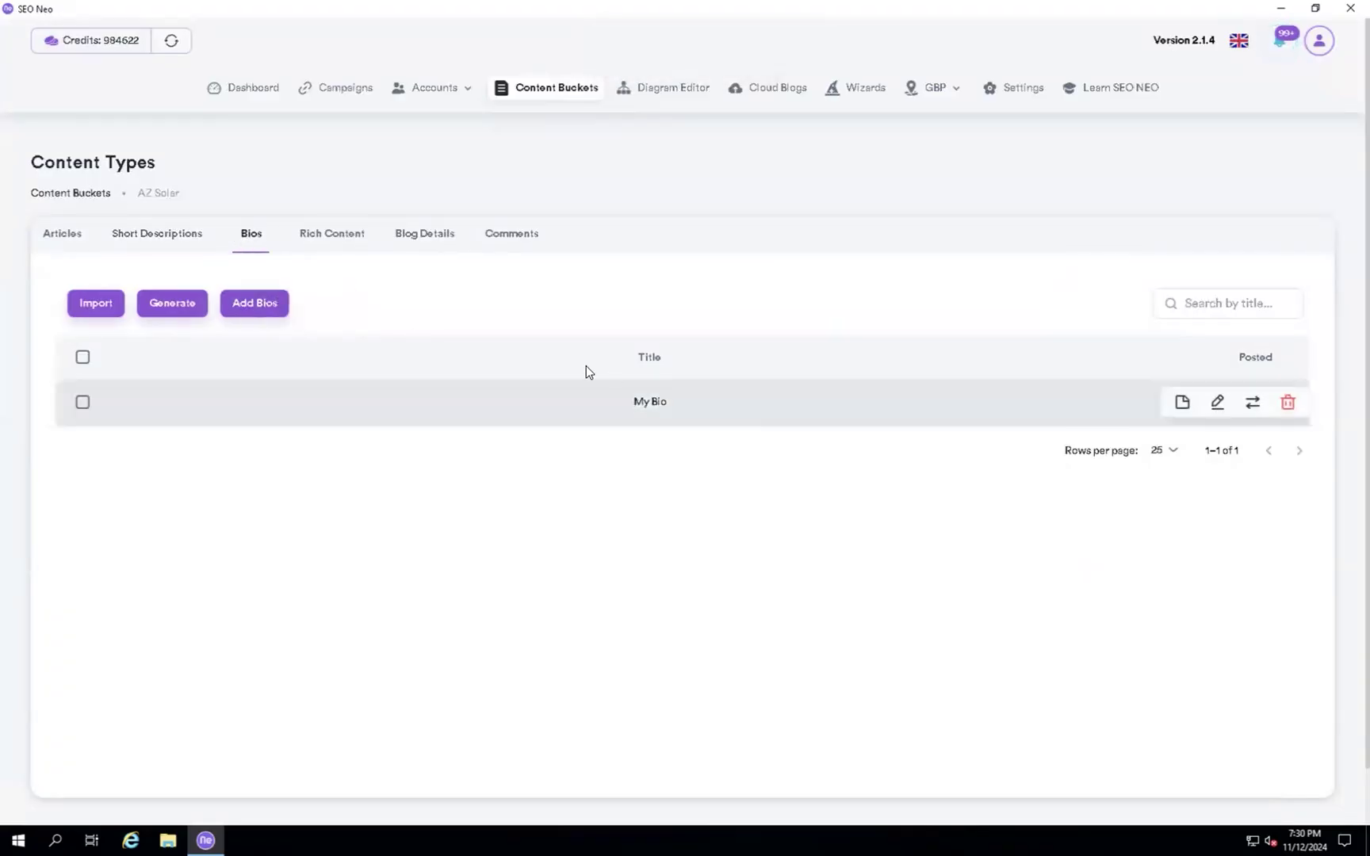
mouse_move(1061, 408)
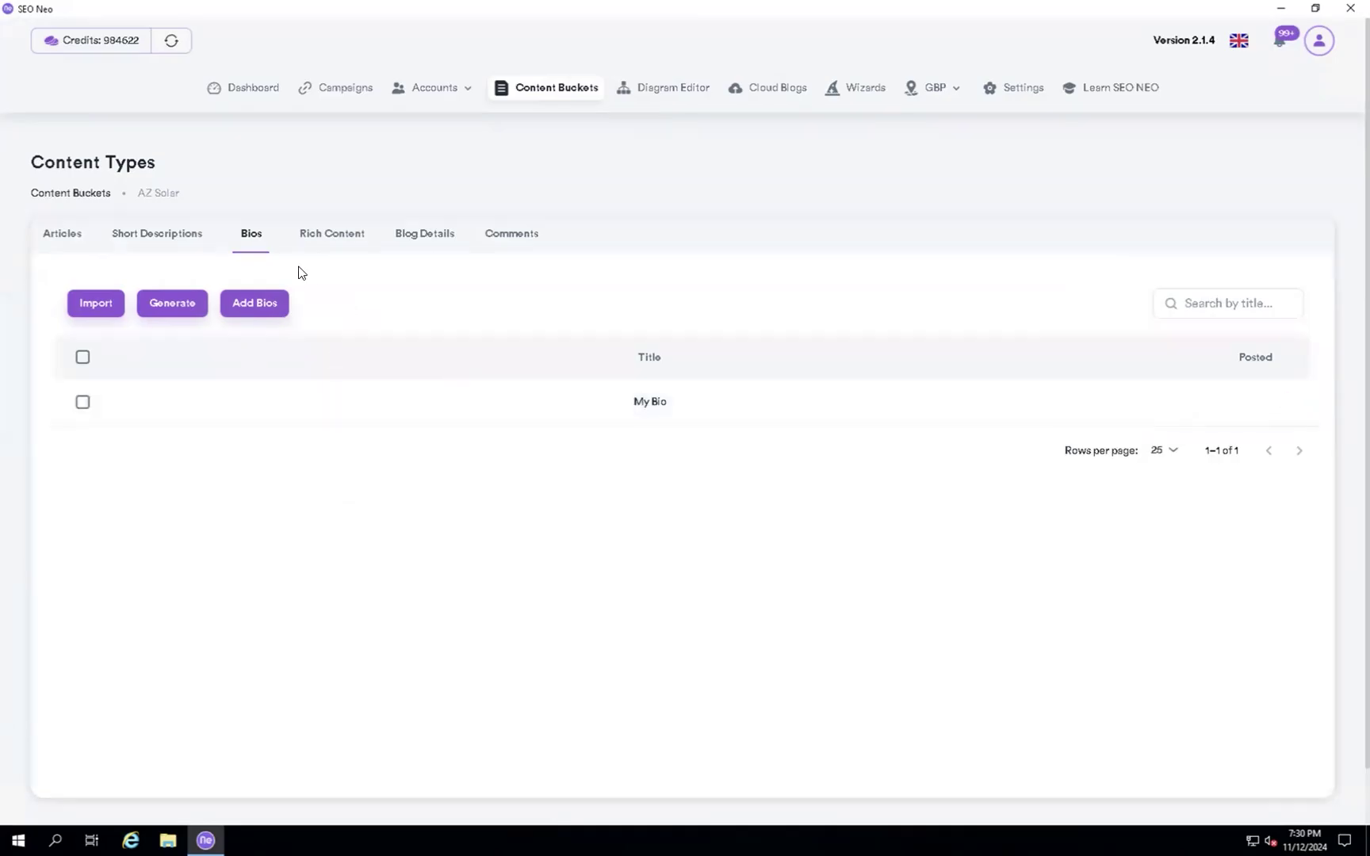
click(179, 308)
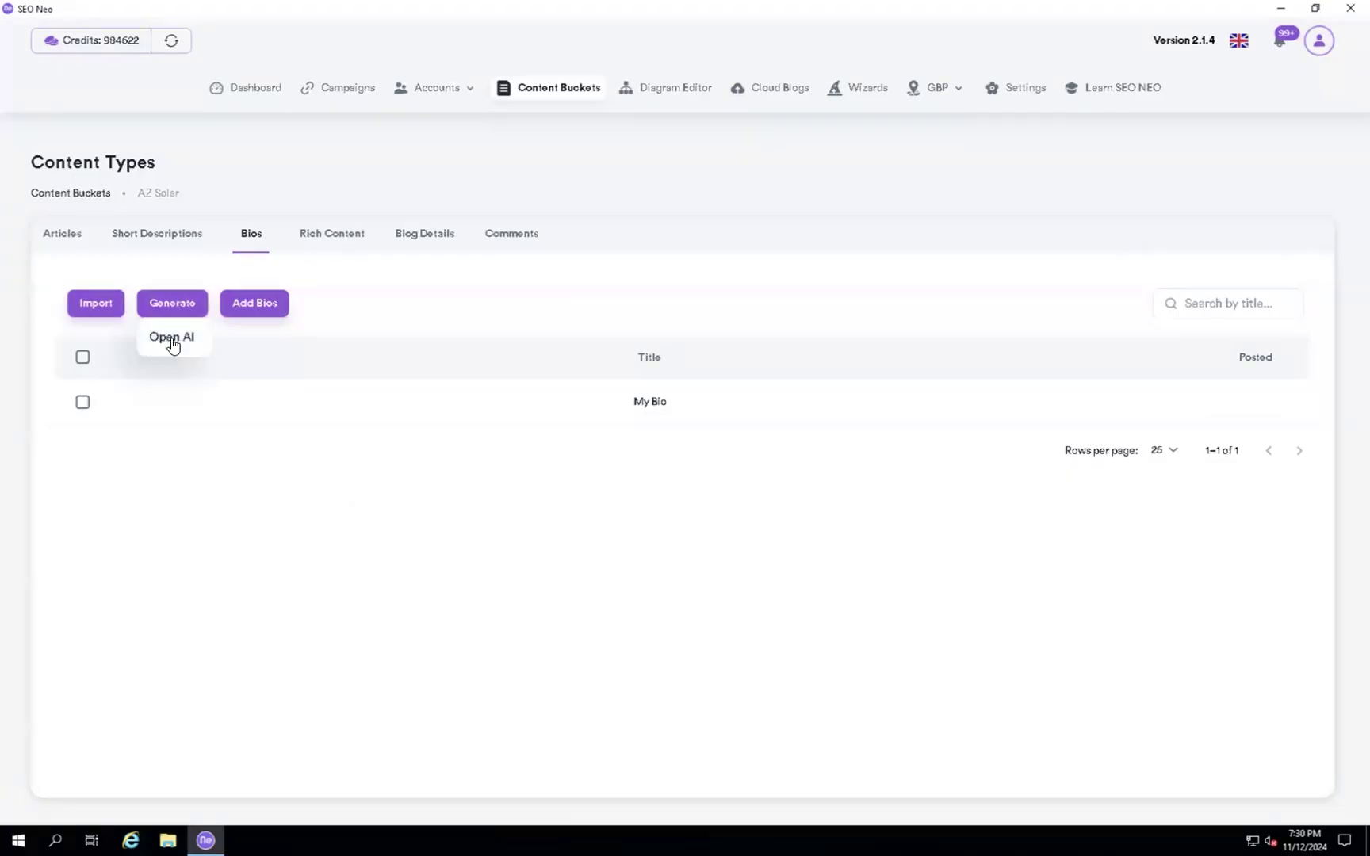
click(422, 294)
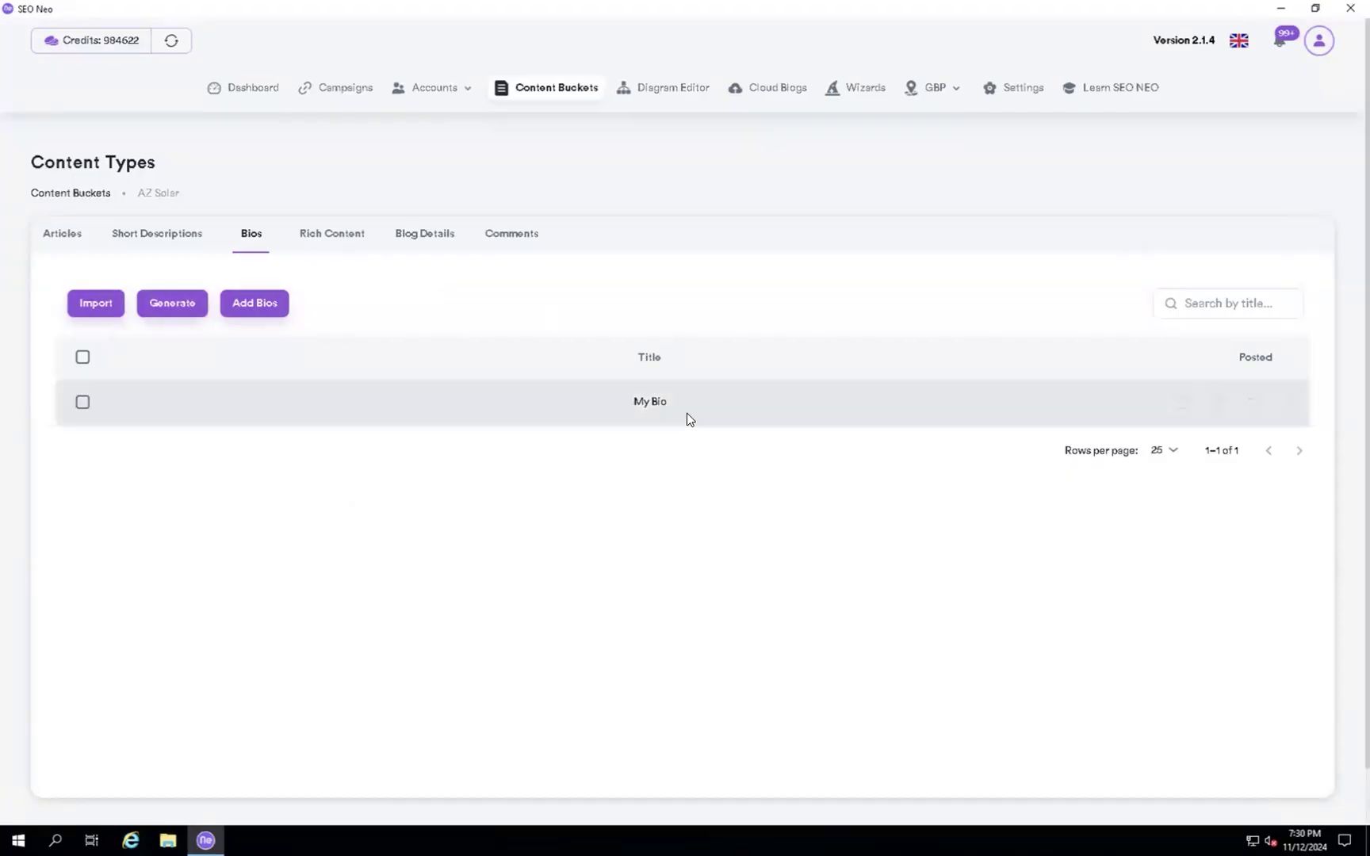
Check the rich content scraping and adding options, inspect the Add Image URLs form, and close it empty.
click(334, 236)
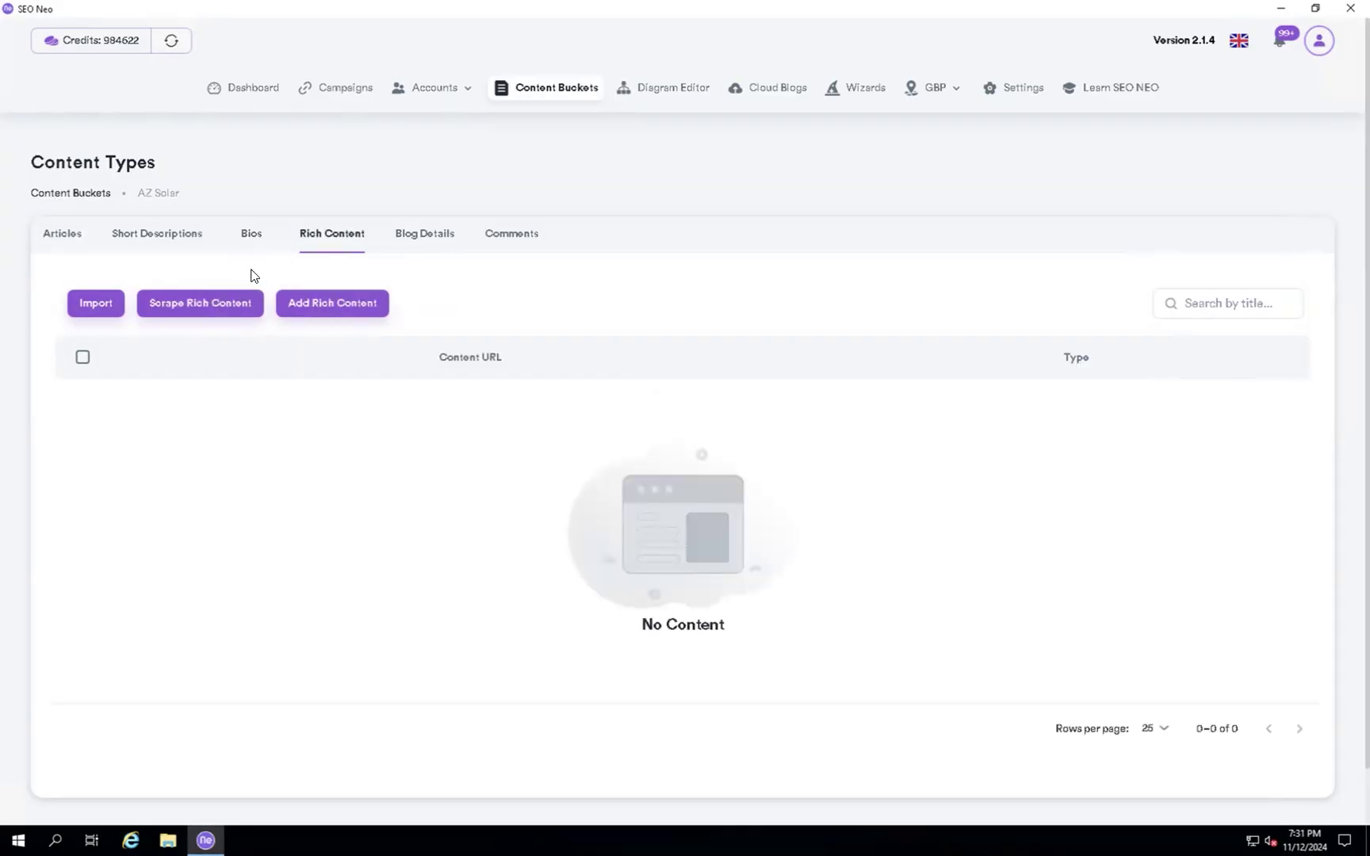
click(188, 305)
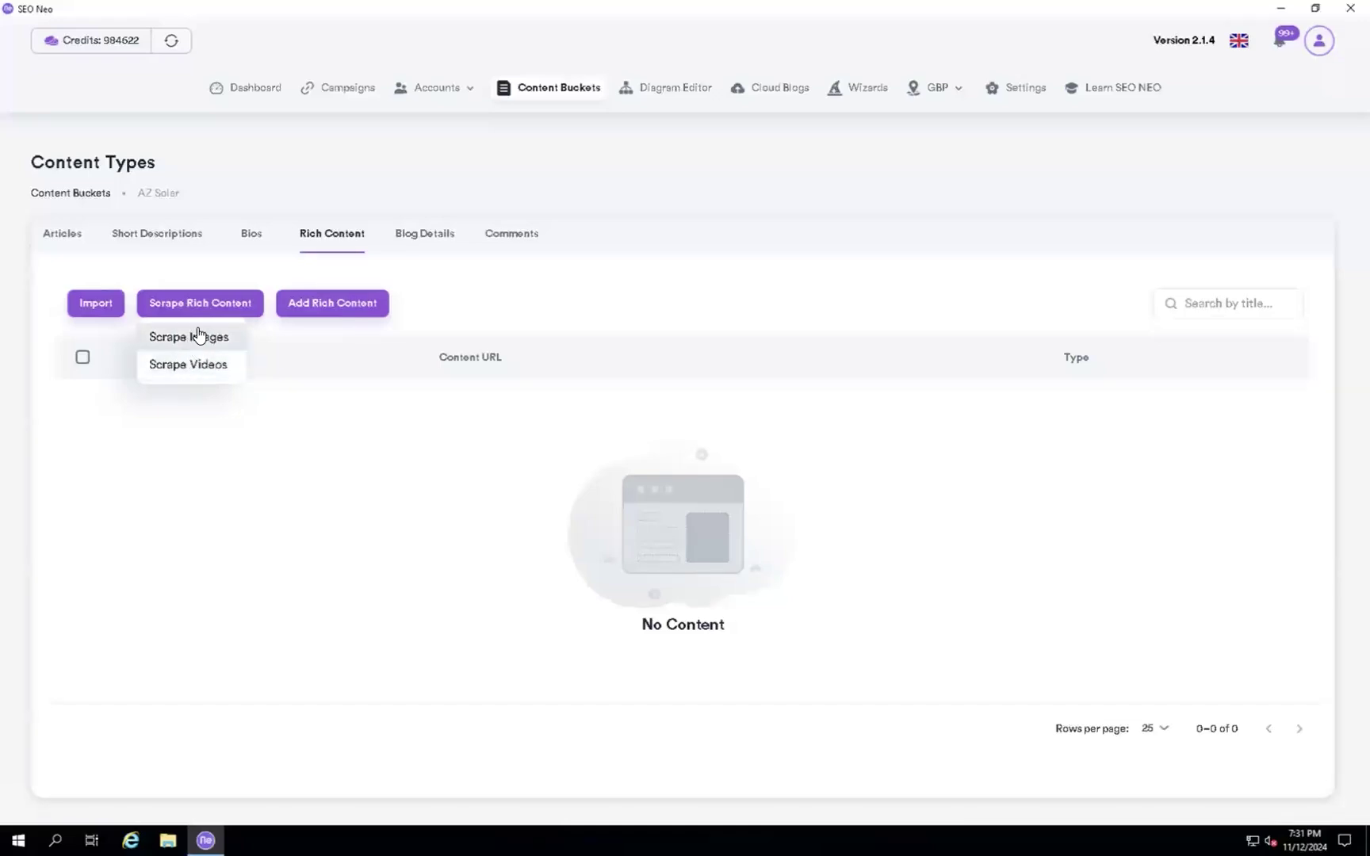
click(331, 303)
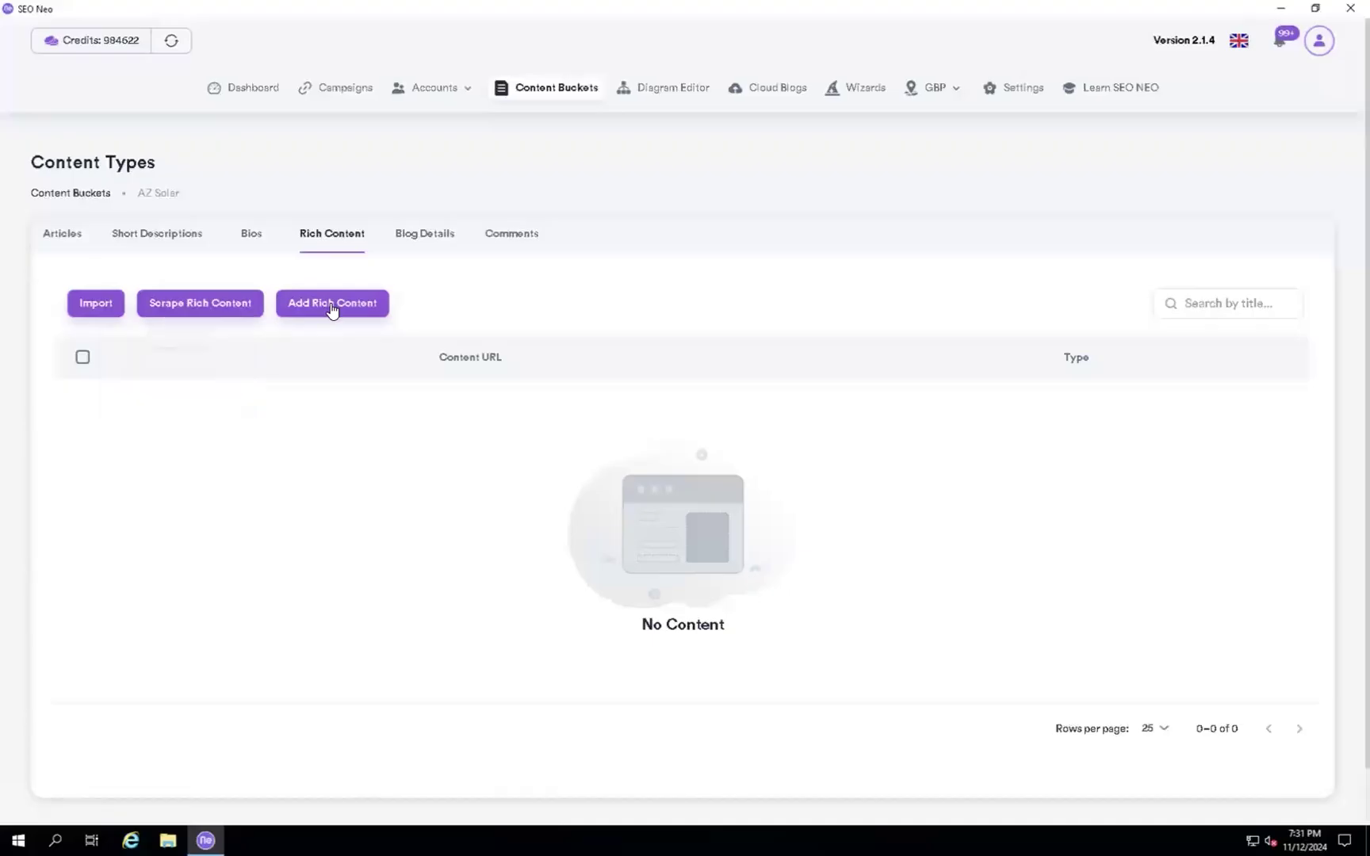
click(330, 303)
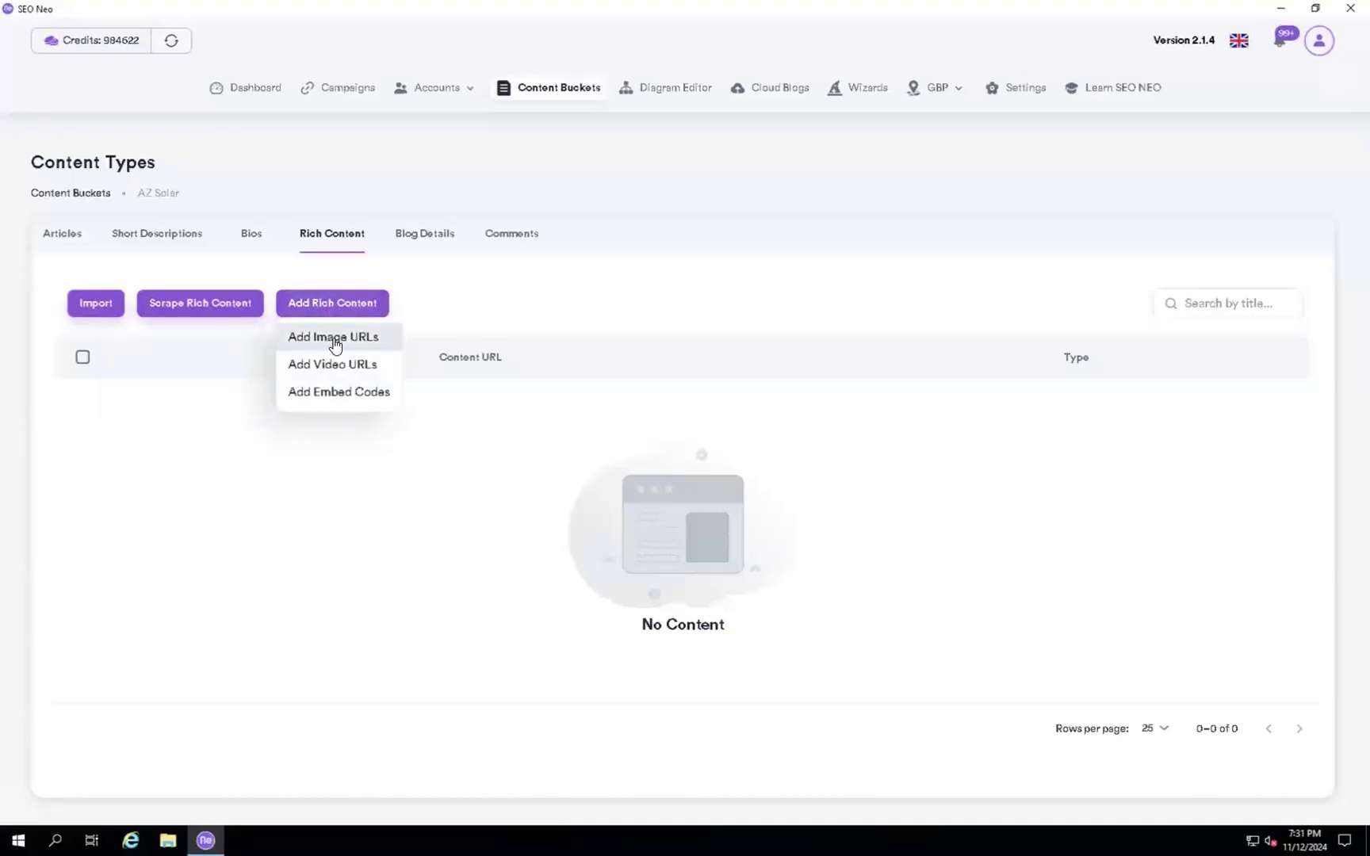
click(334, 339)
click(529, 404)
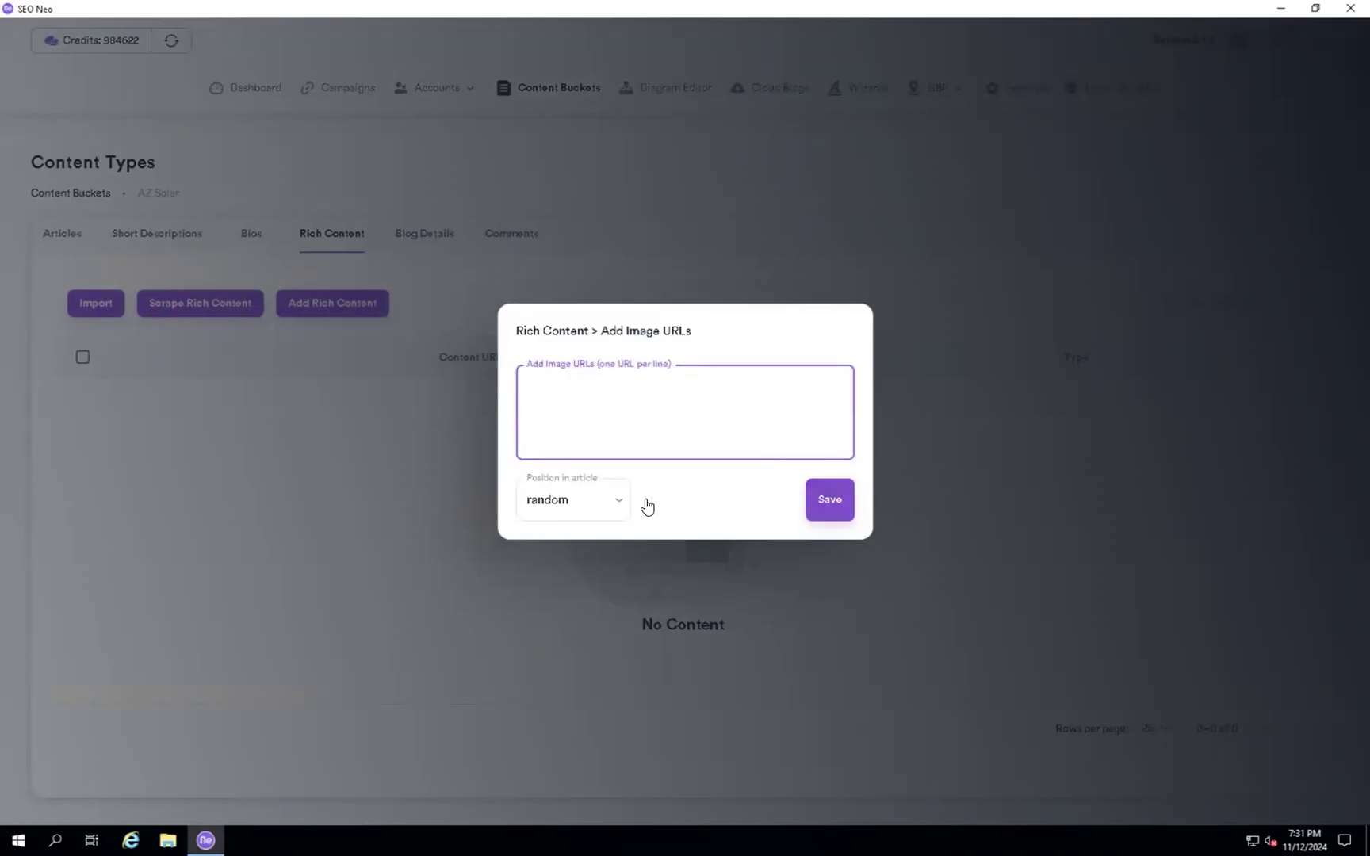
click(920, 379)
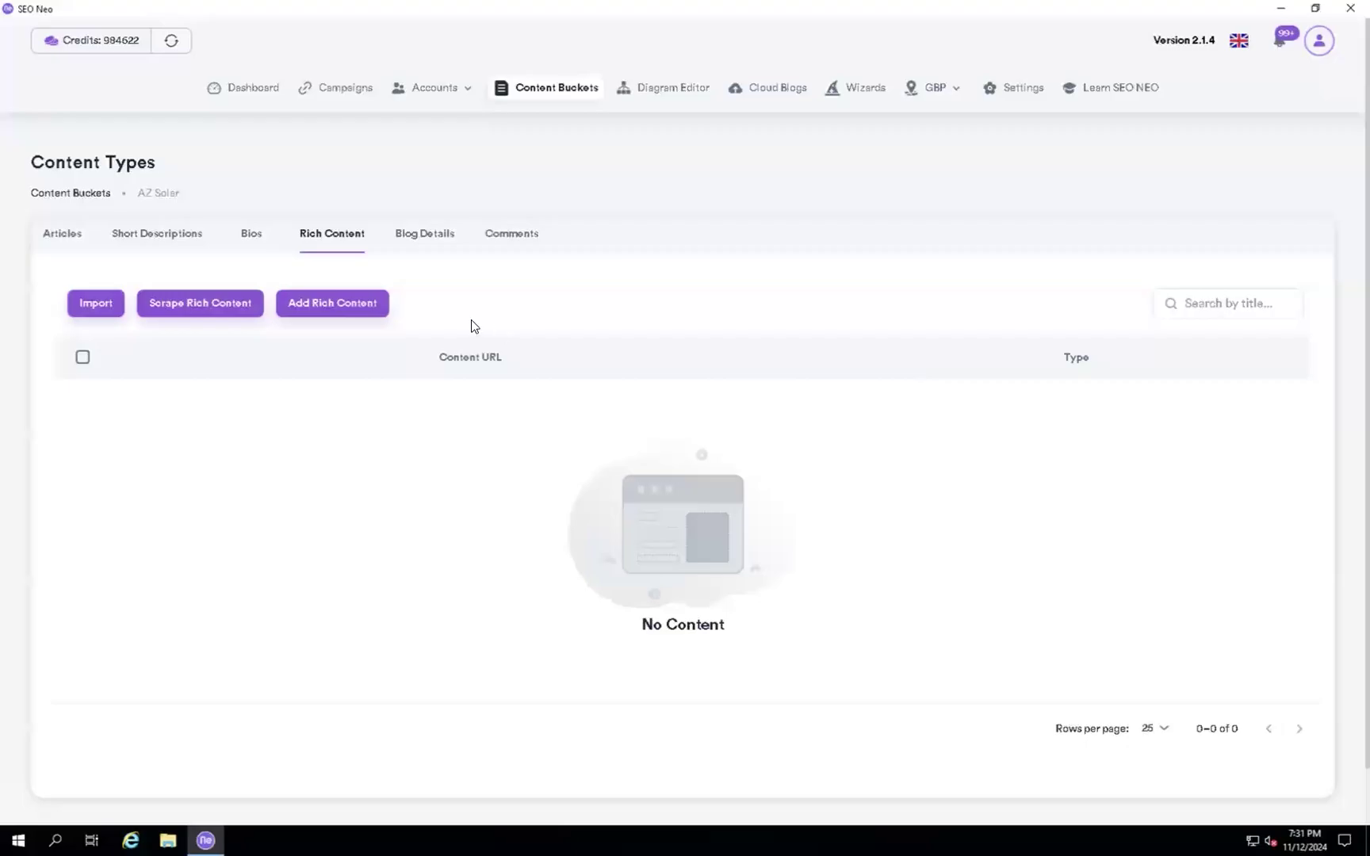
Inspect the Add Embed Codes form for rich content, close it empty, and view the bucket's blog details.
click(333, 309)
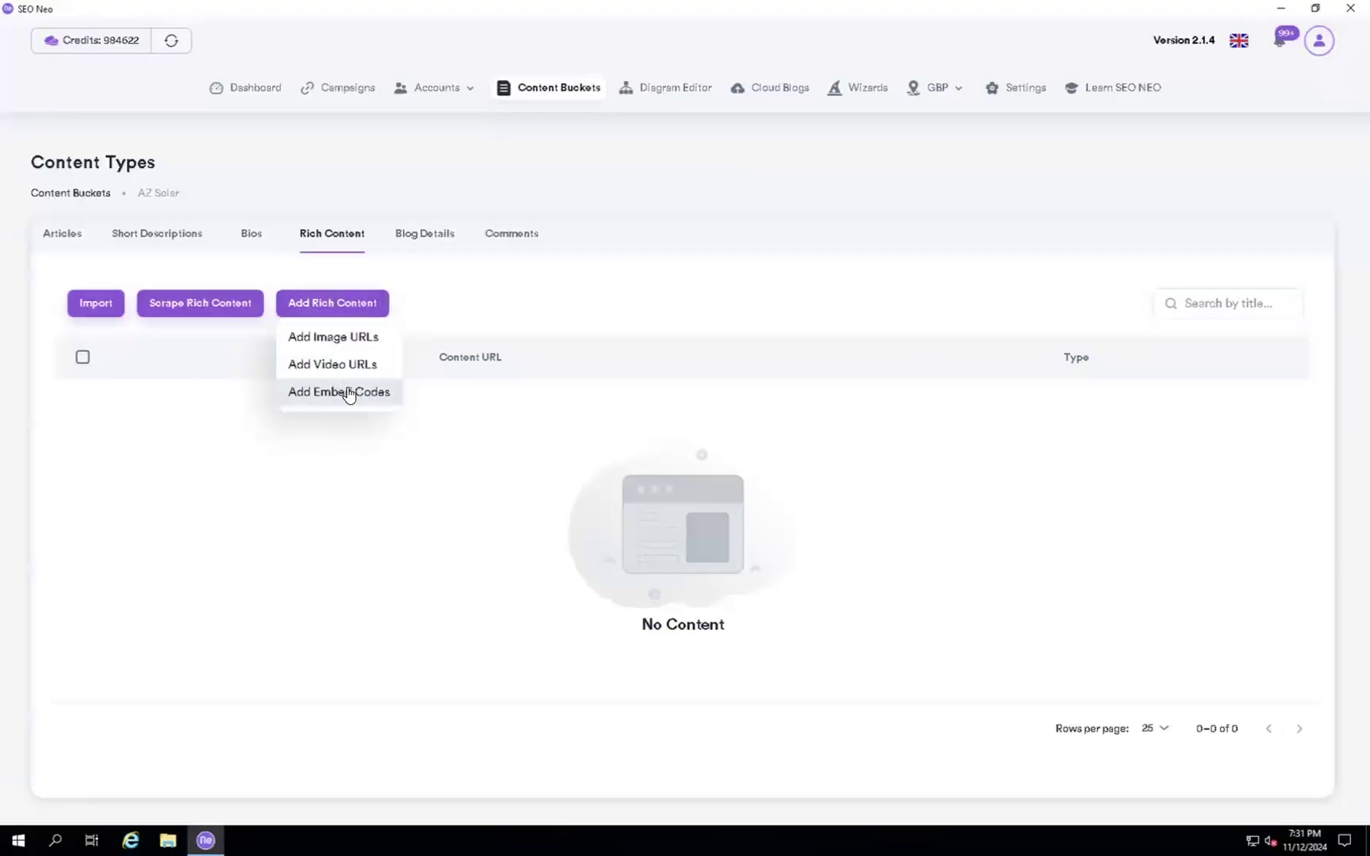
click(349, 396)
click(598, 386)
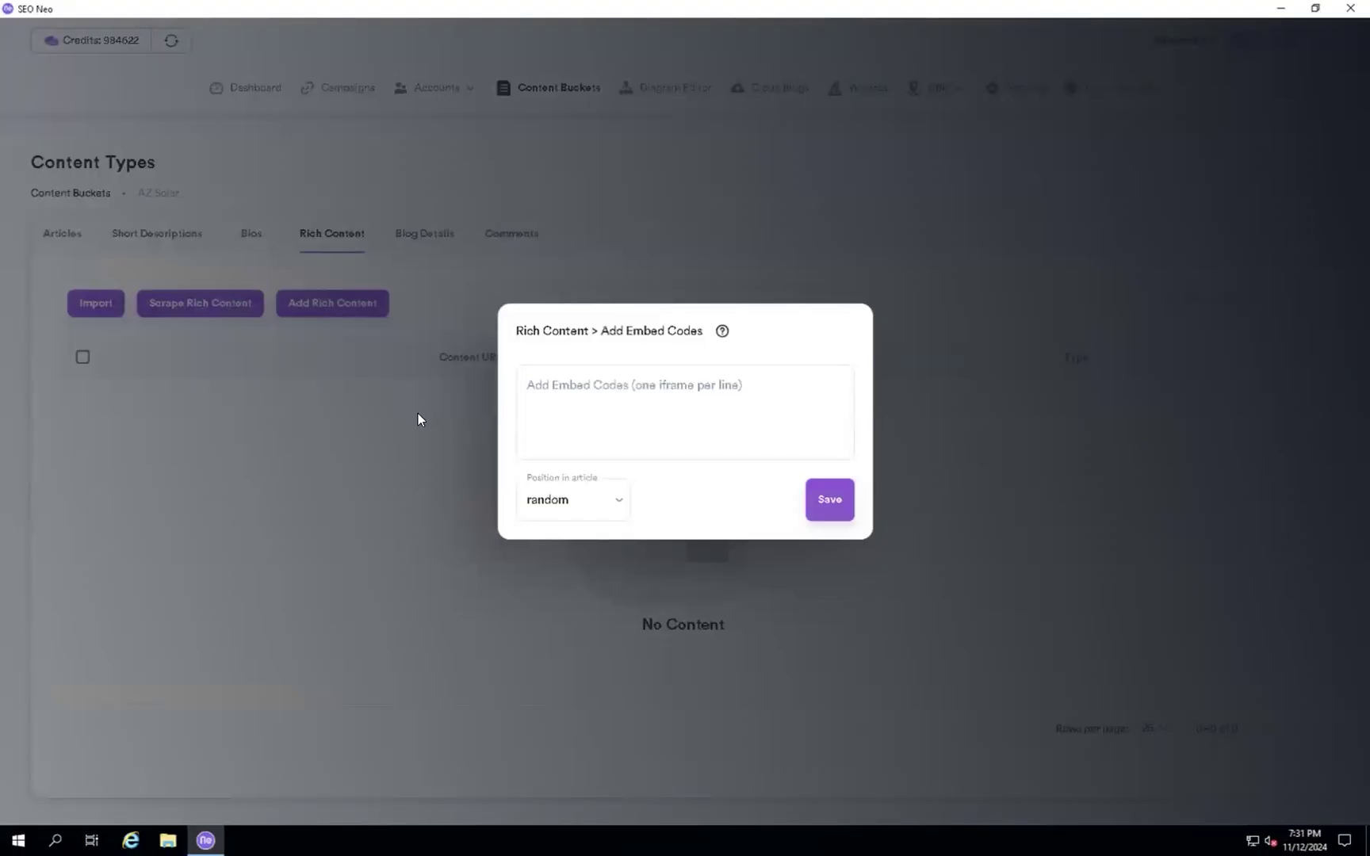
click(579, 387)
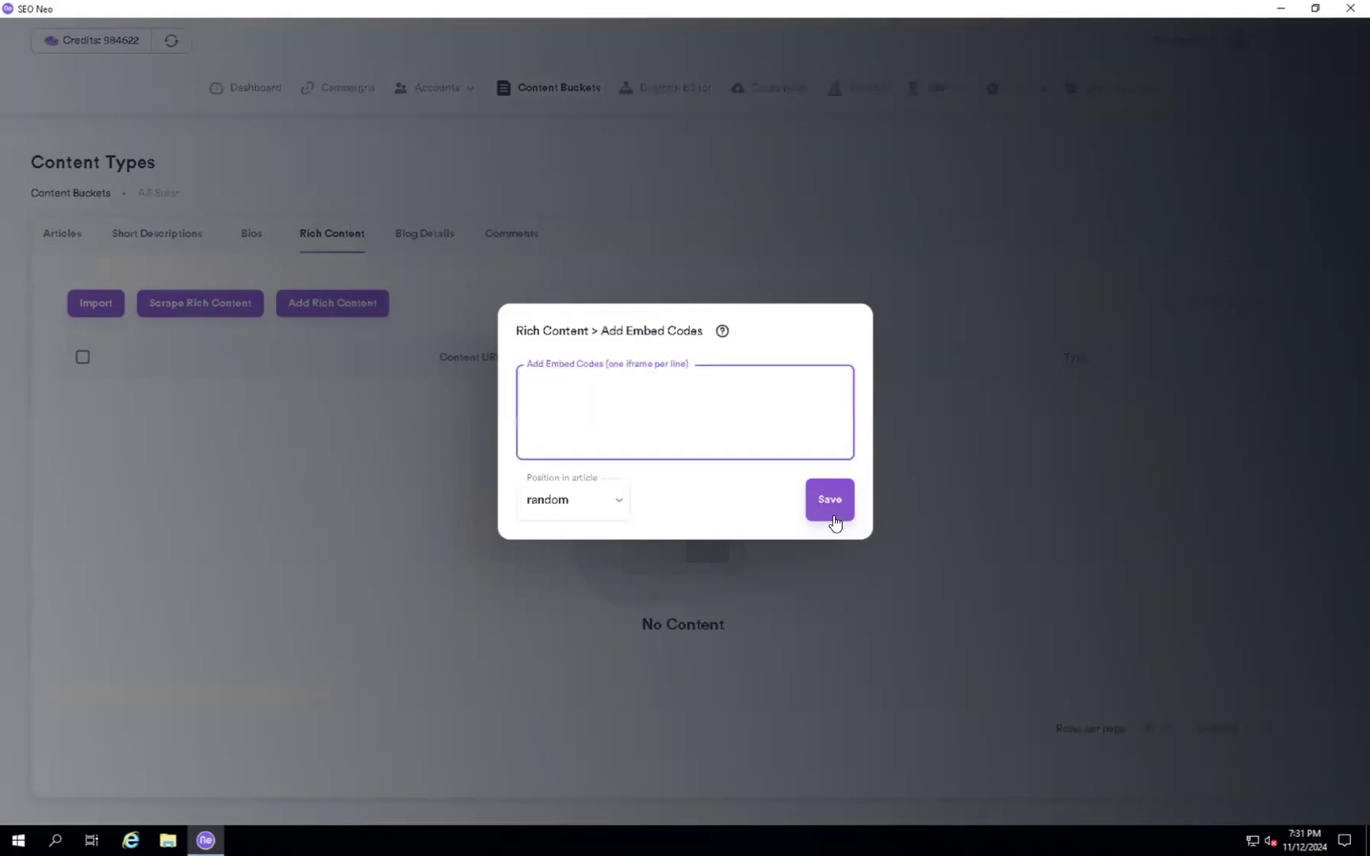
click(927, 429)
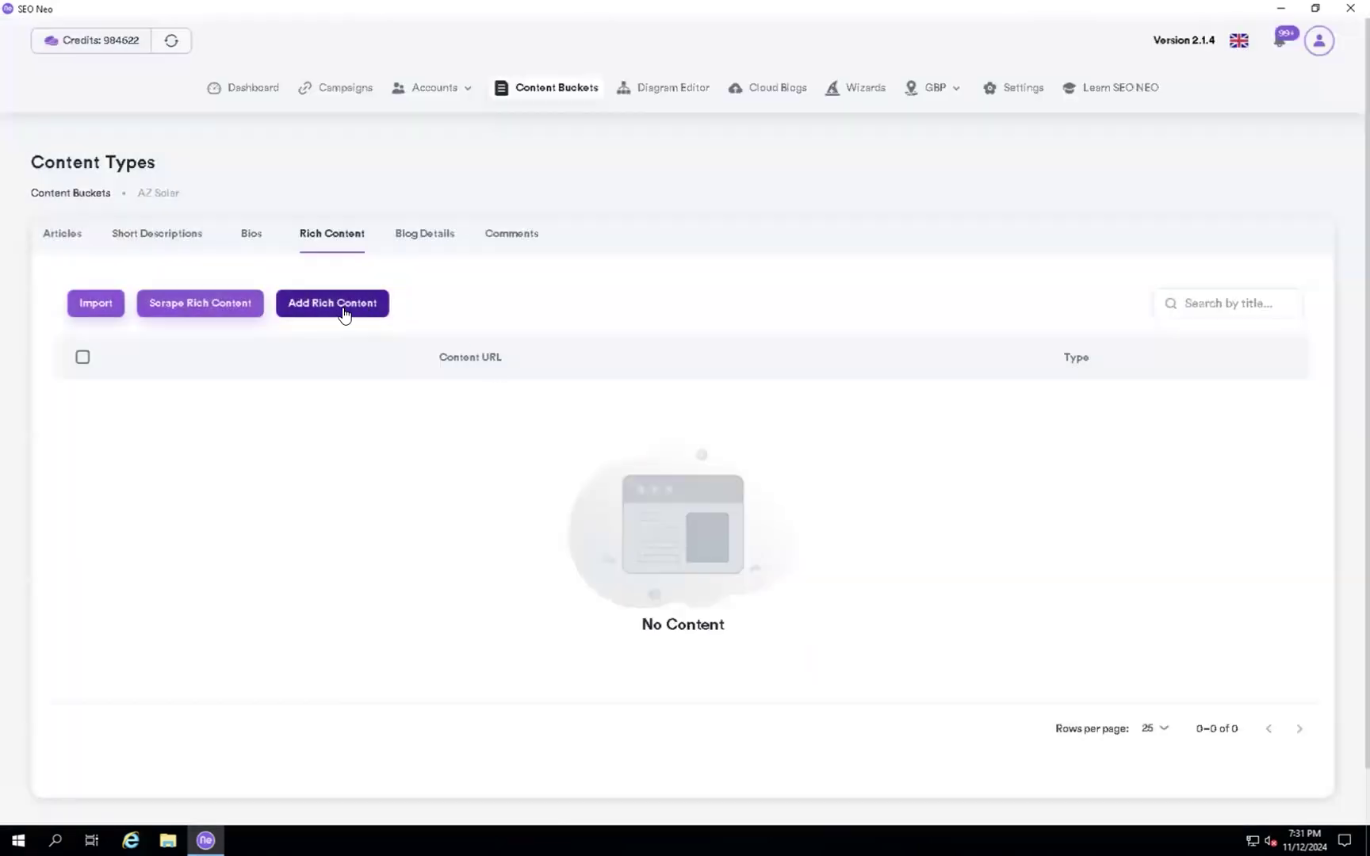
click(349, 313)
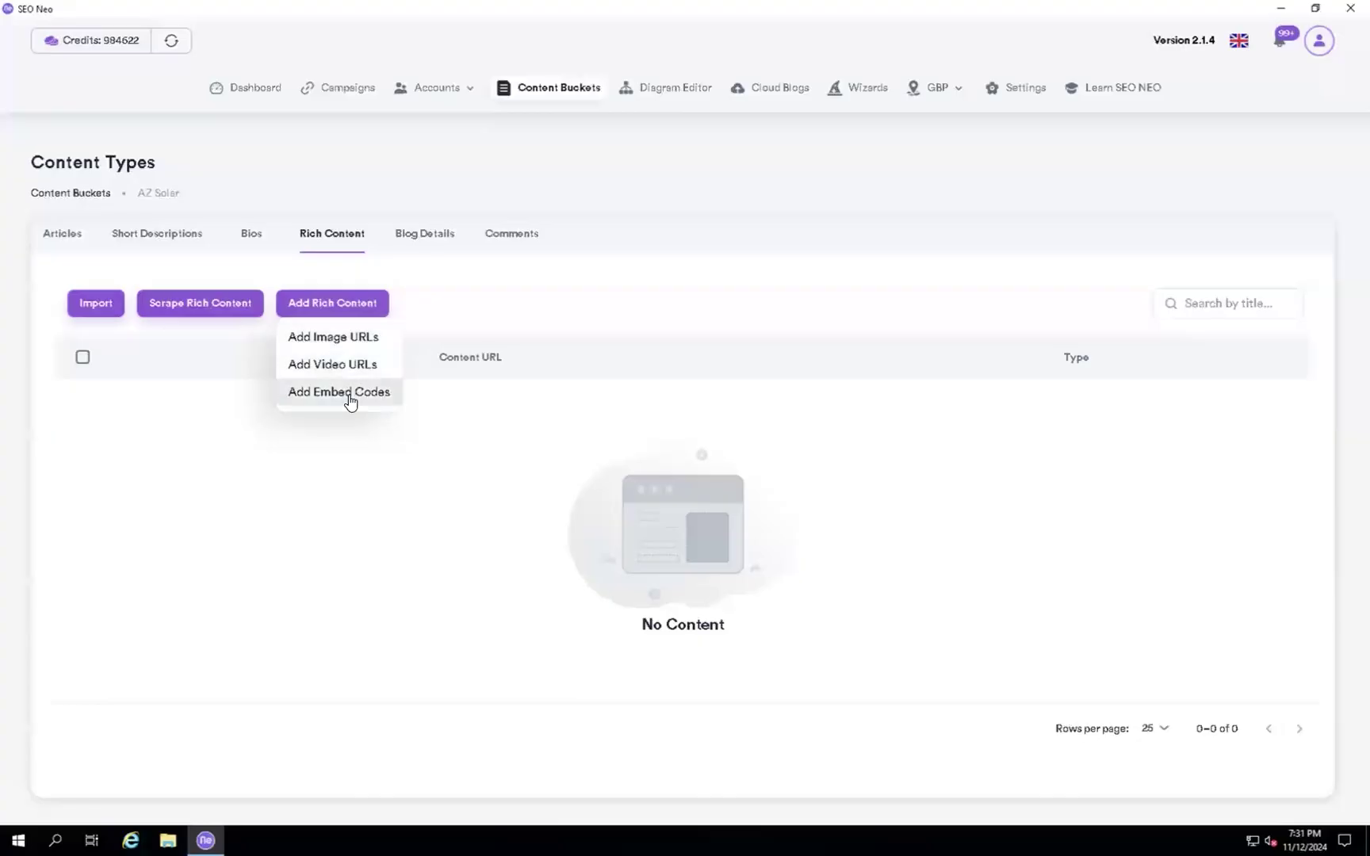
click(350, 393)
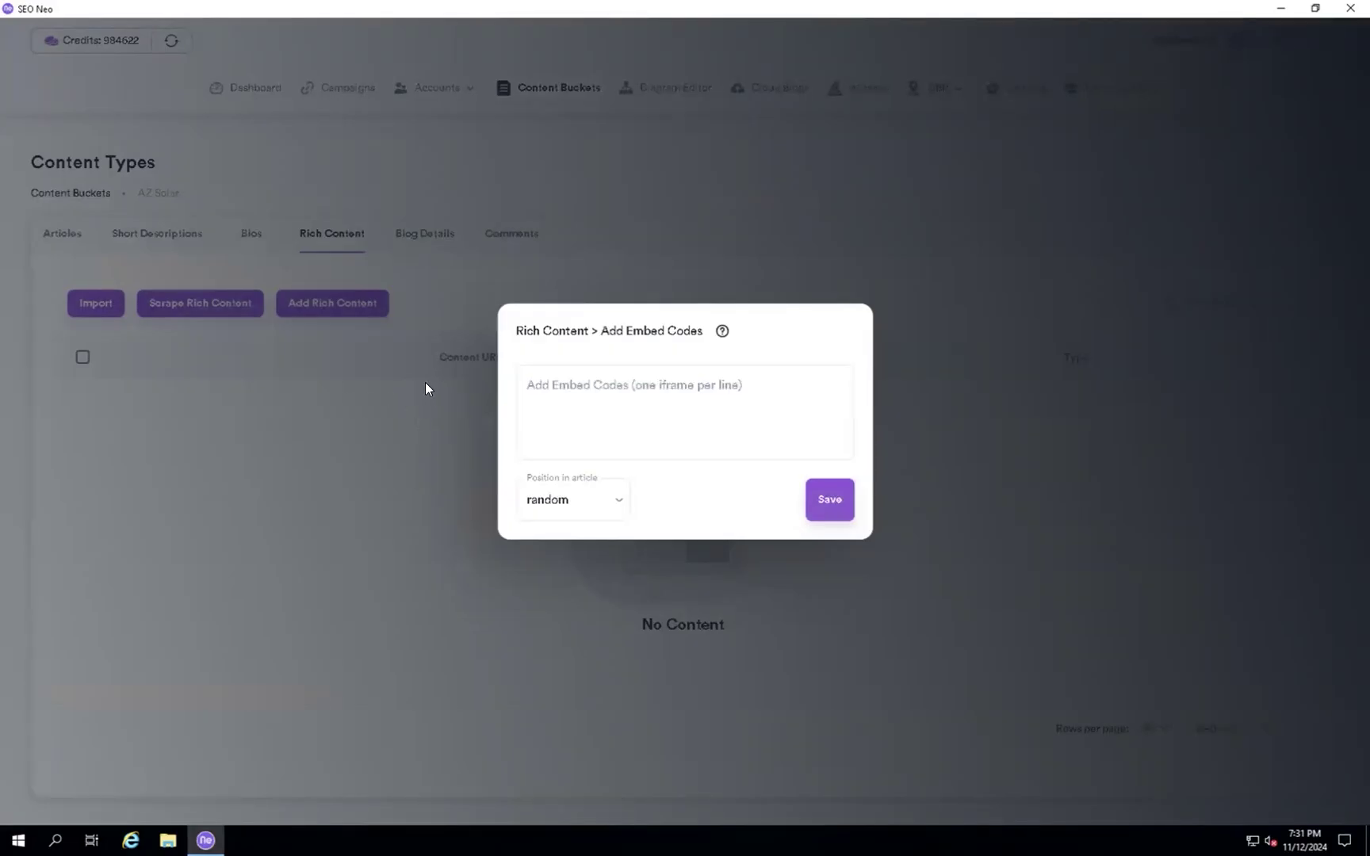
click(425, 428)
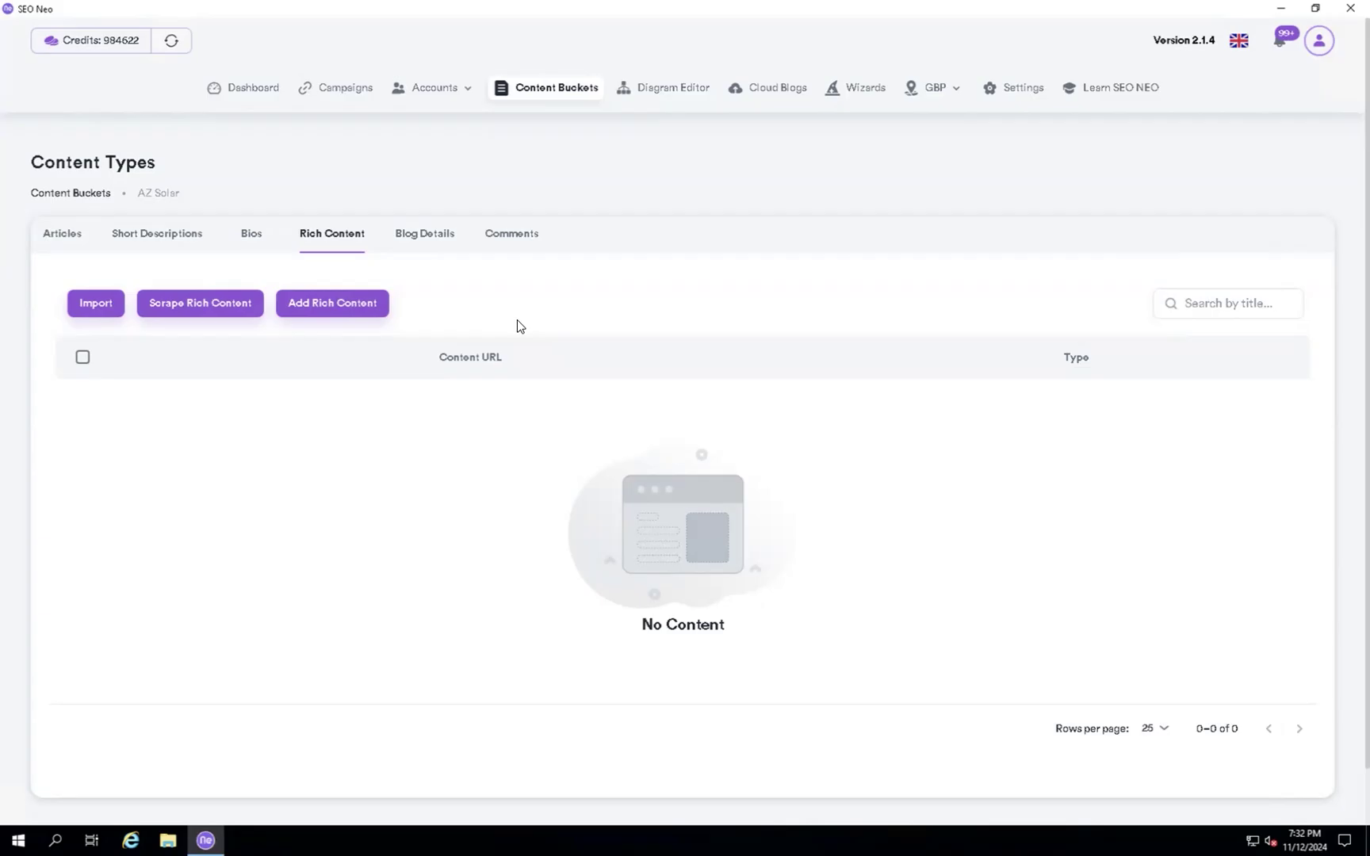
click(415, 232)
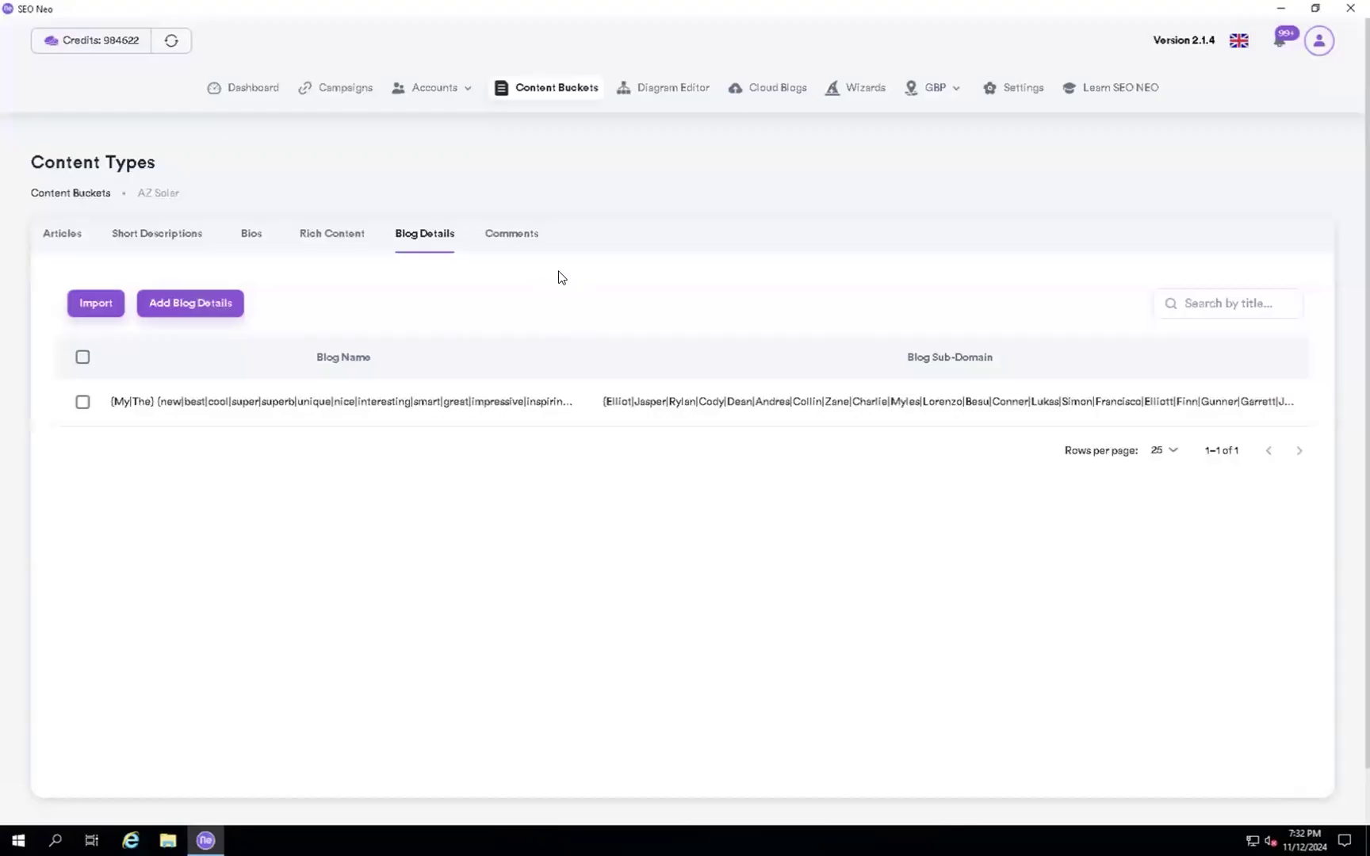
Generate 10 English comments with the Open AI default prompt on the topic "solar company", without spinning.
click(514, 238)
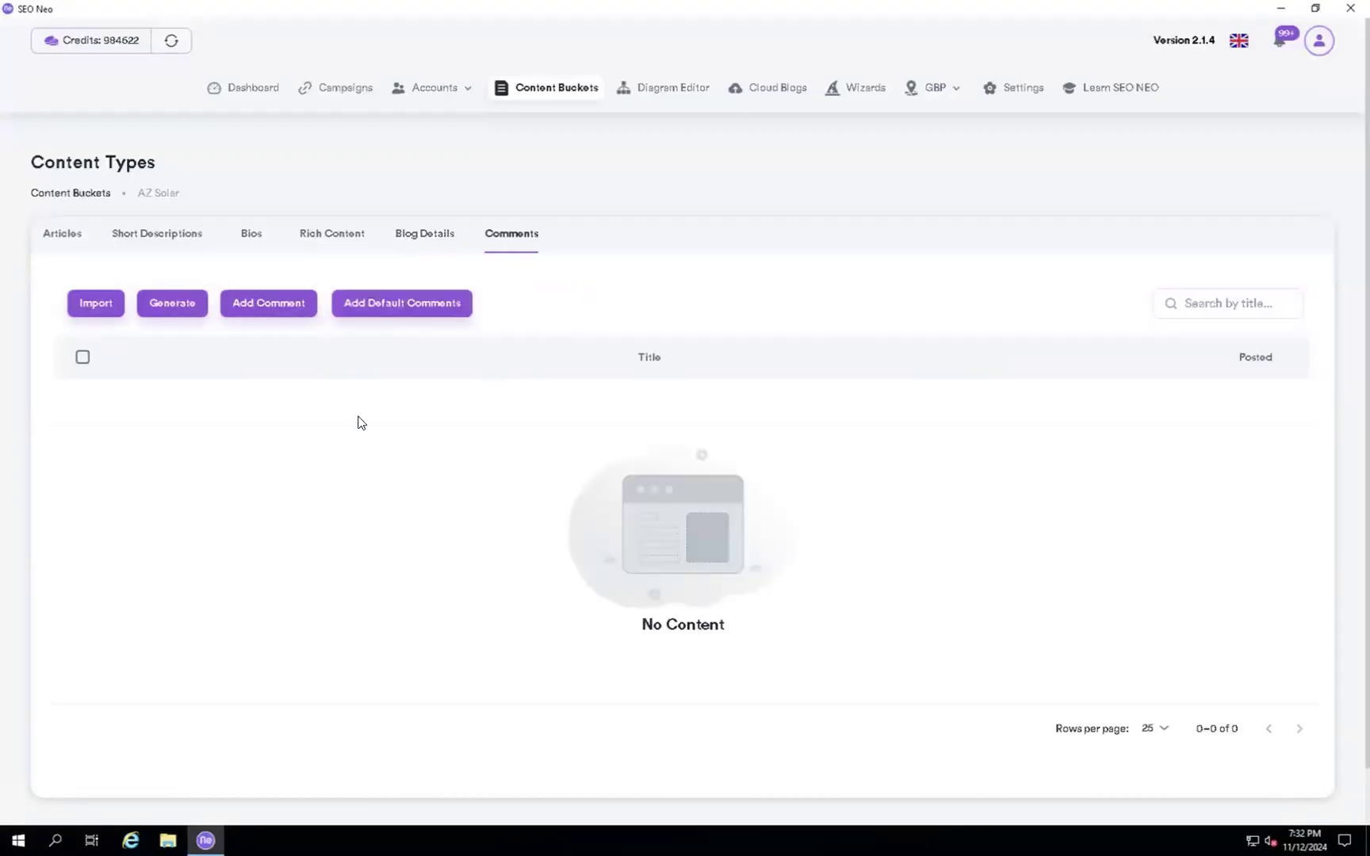
click(179, 305)
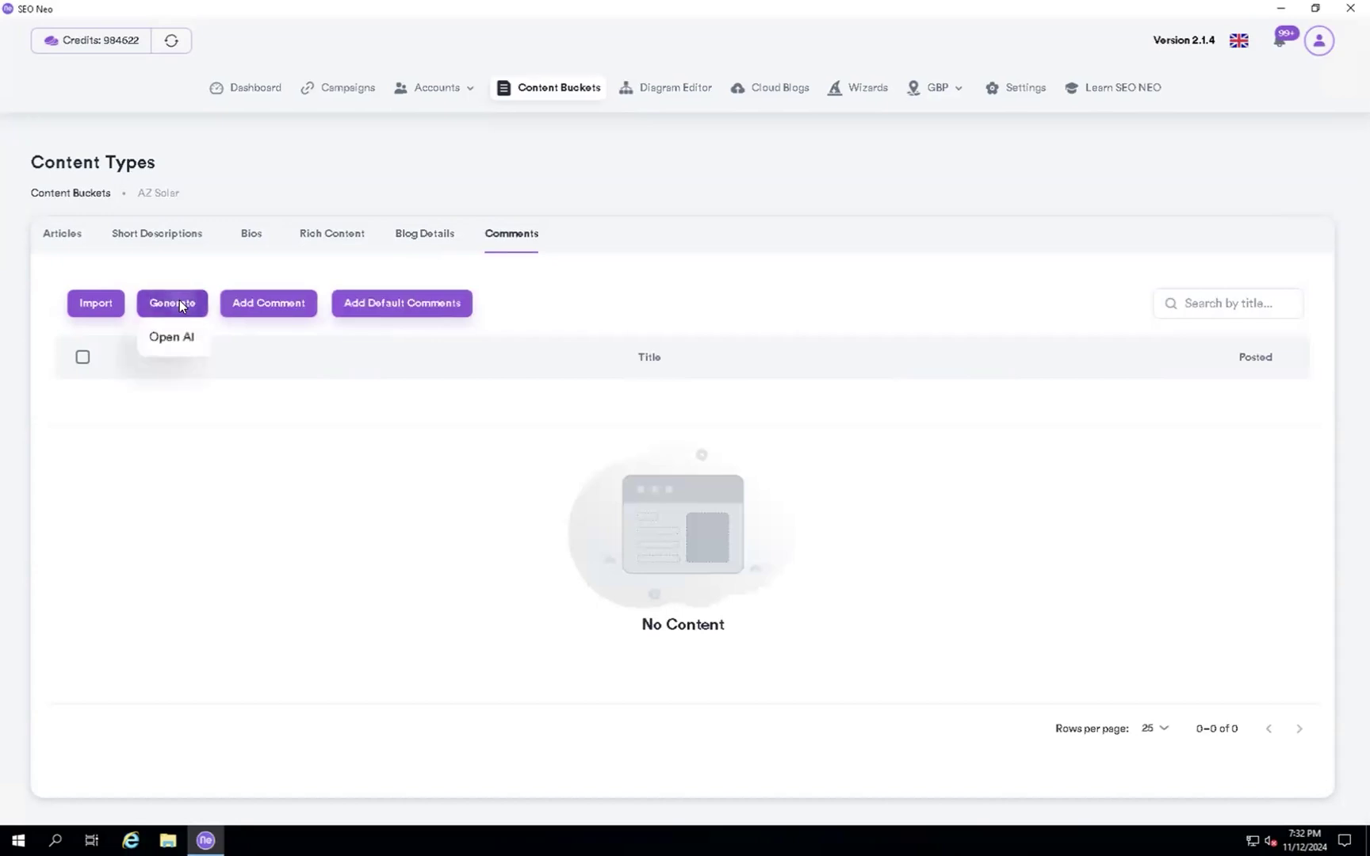
mouse_move(177, 335)
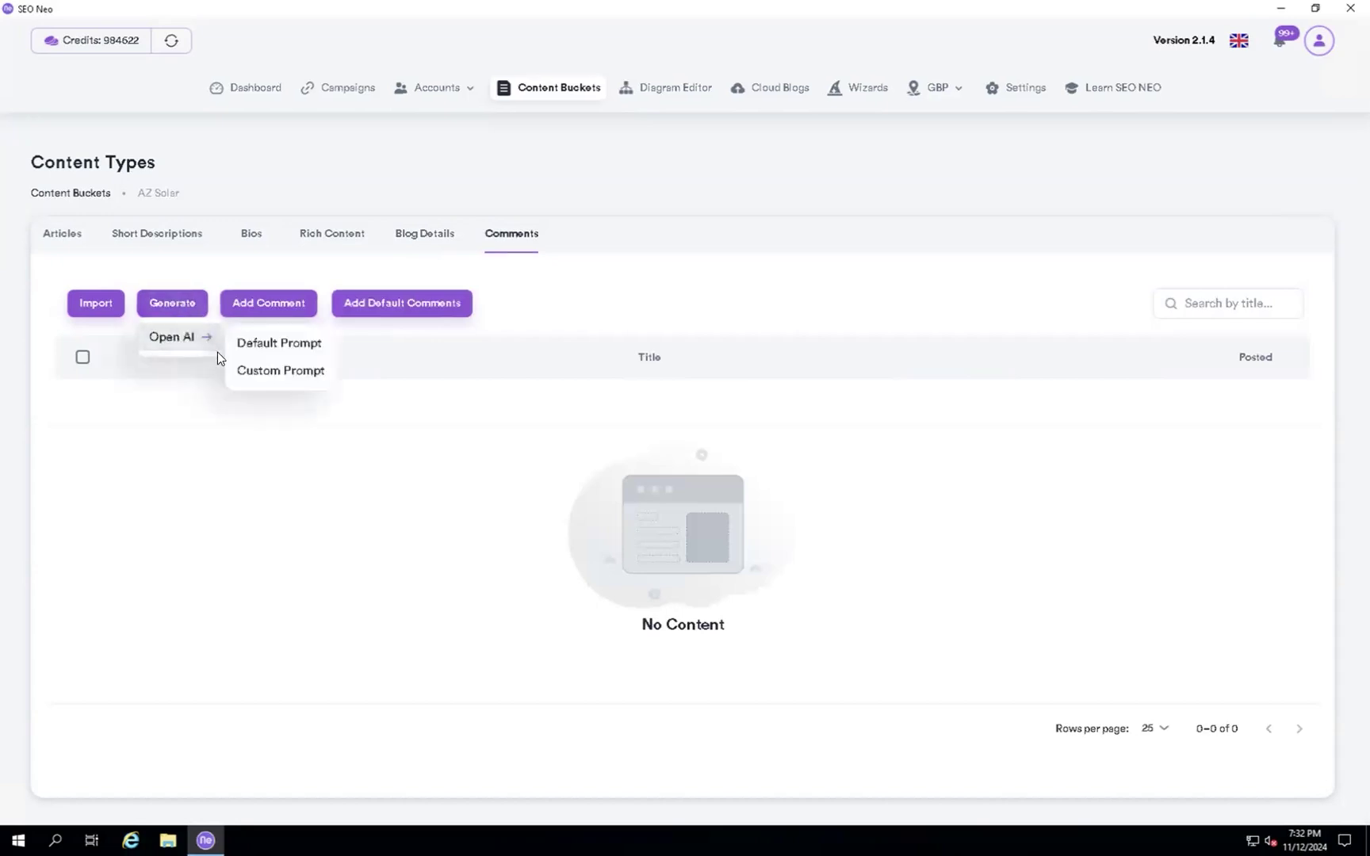
click(287, 341)
click(371, 323)
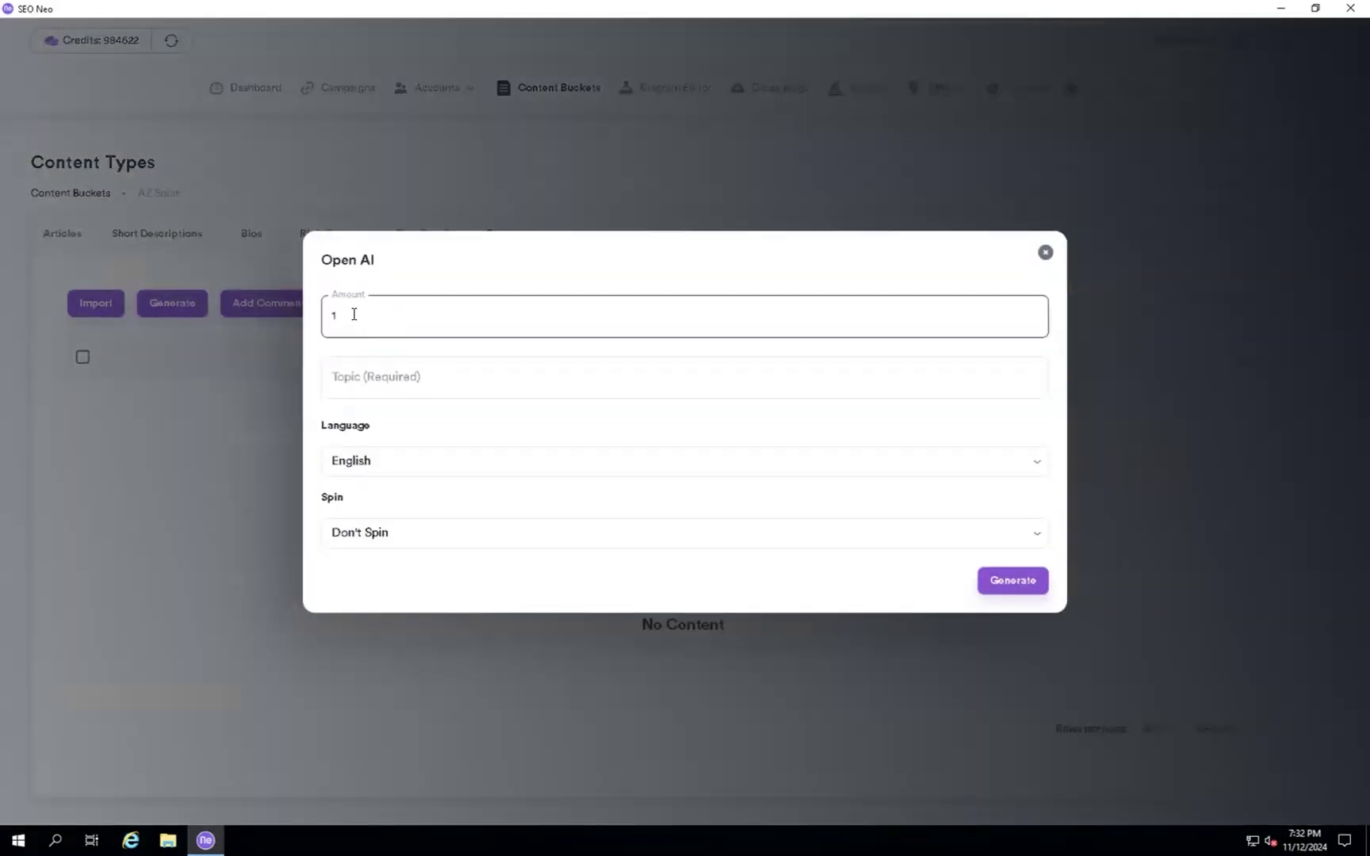
text(0)
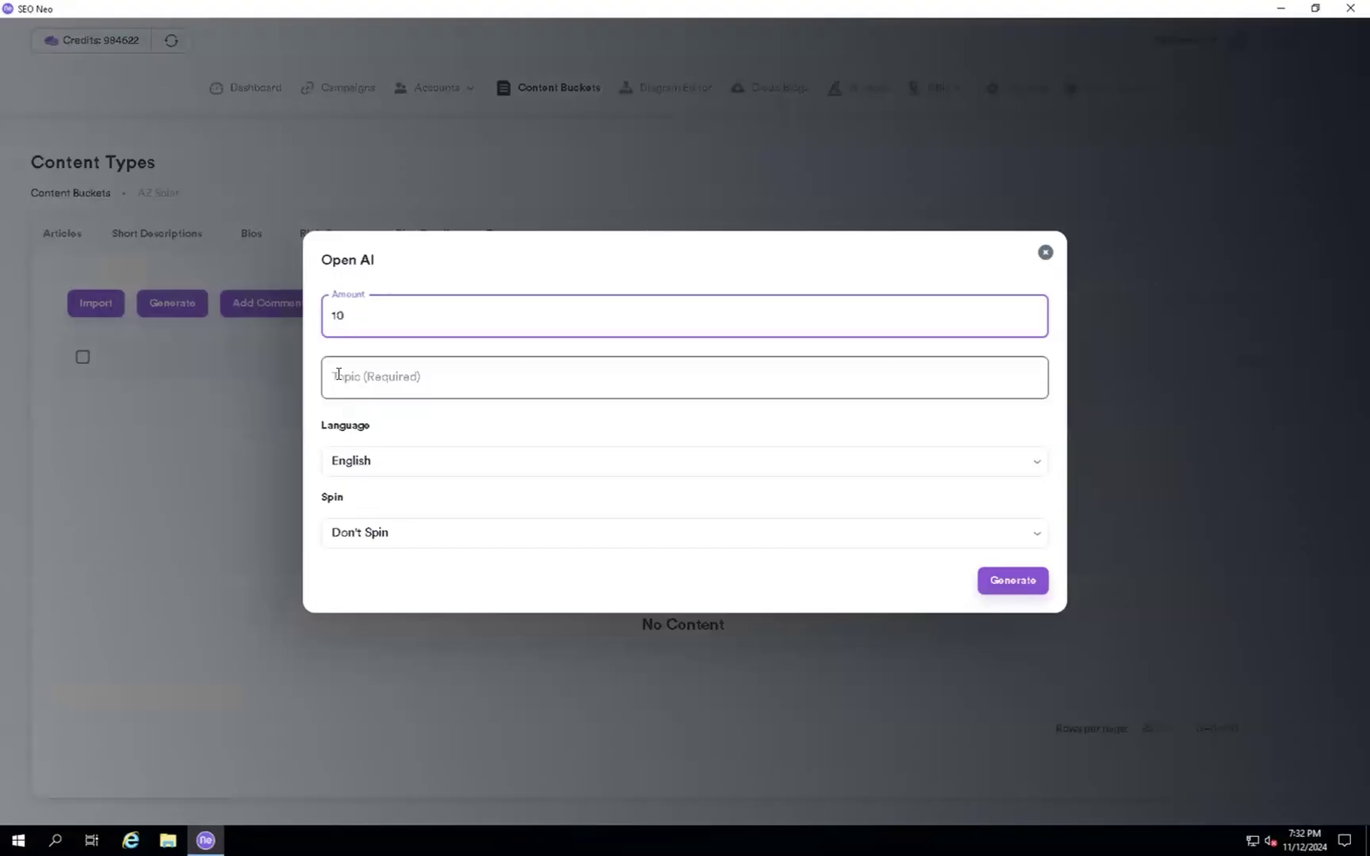
click(377, 382)
text(sola)
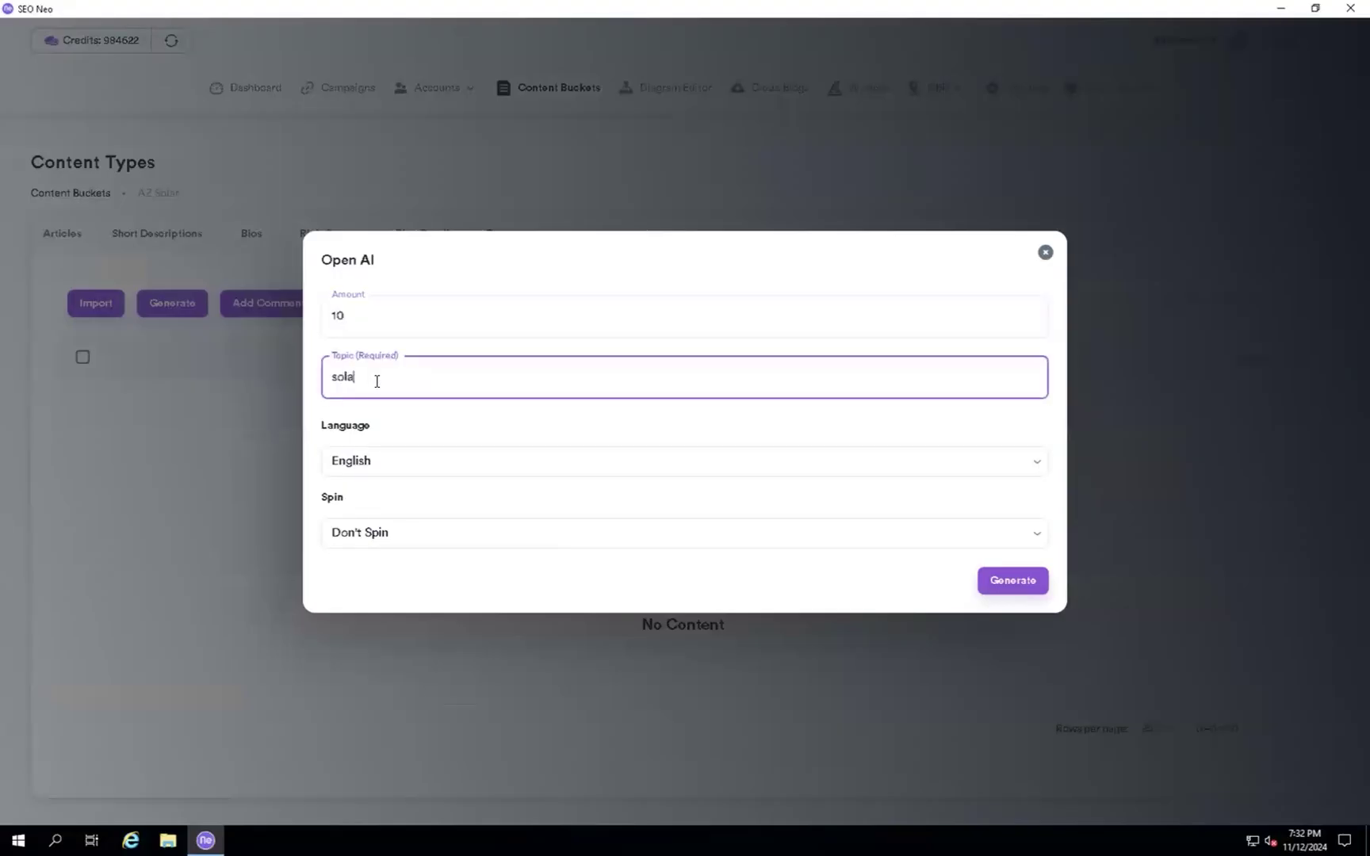
text(r company)
click(1023, 583)
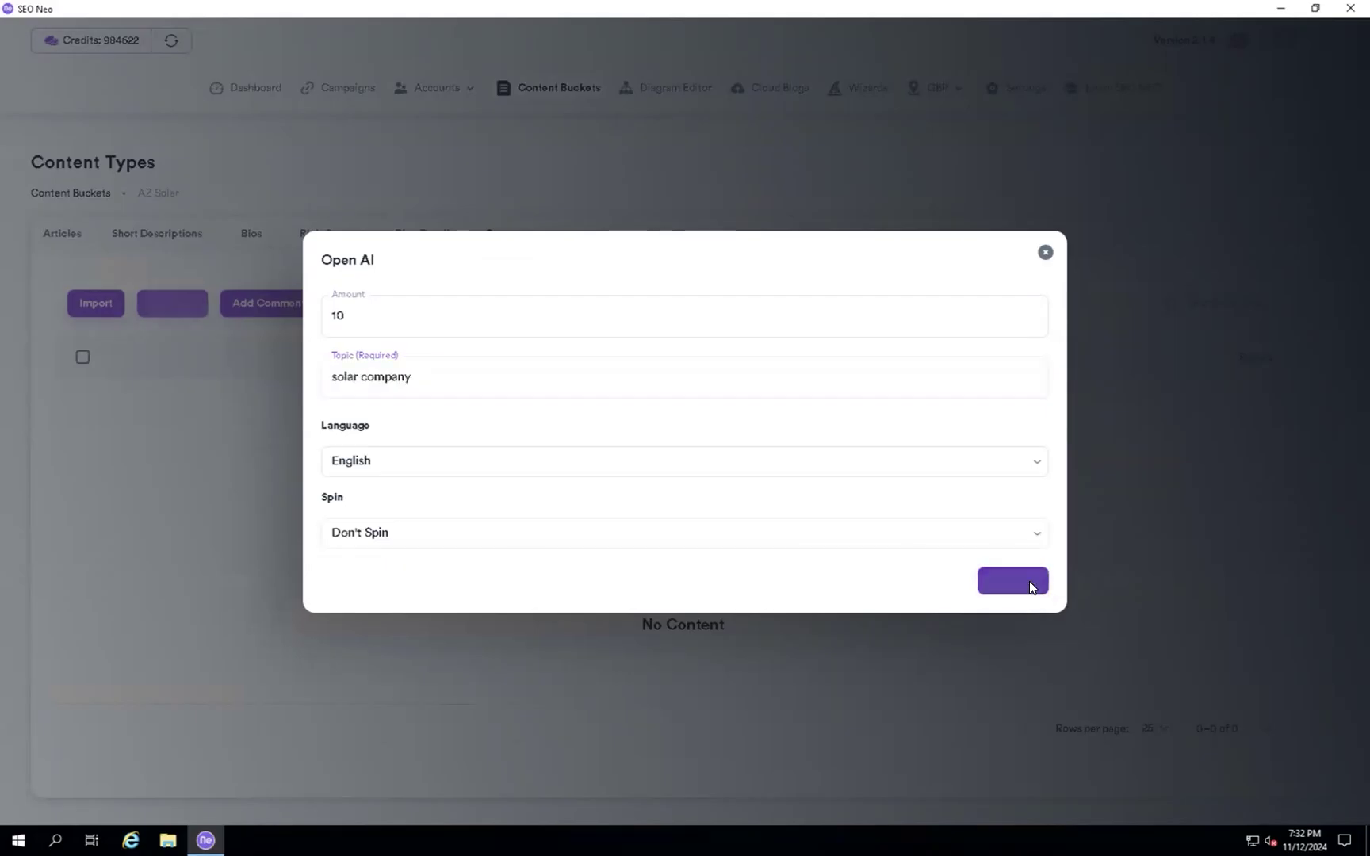
Inspect the ##anyKeyword## placeholder in the body of the first generated comment, and close the comment without saving.
click(1045, 250)
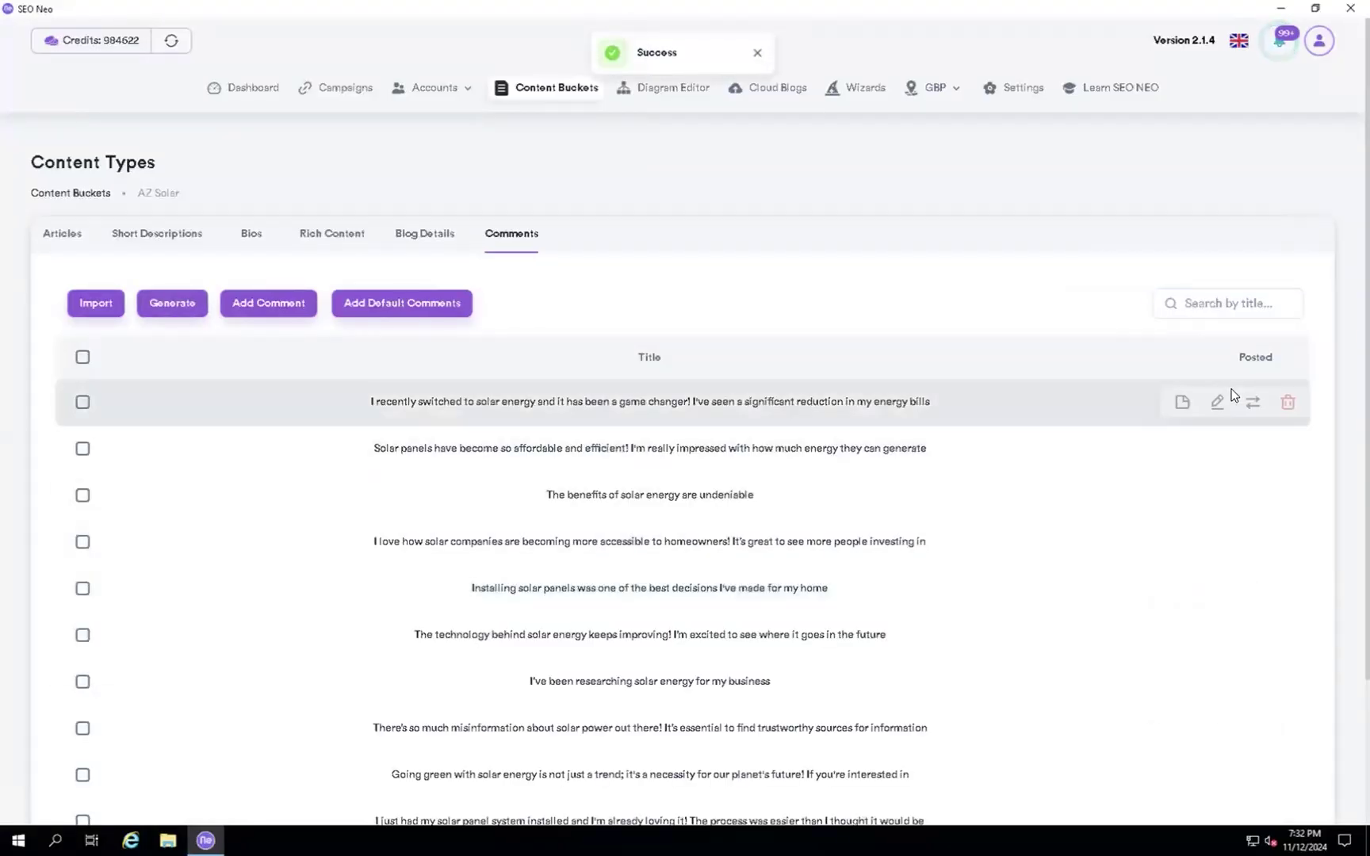
click(1215, 402)
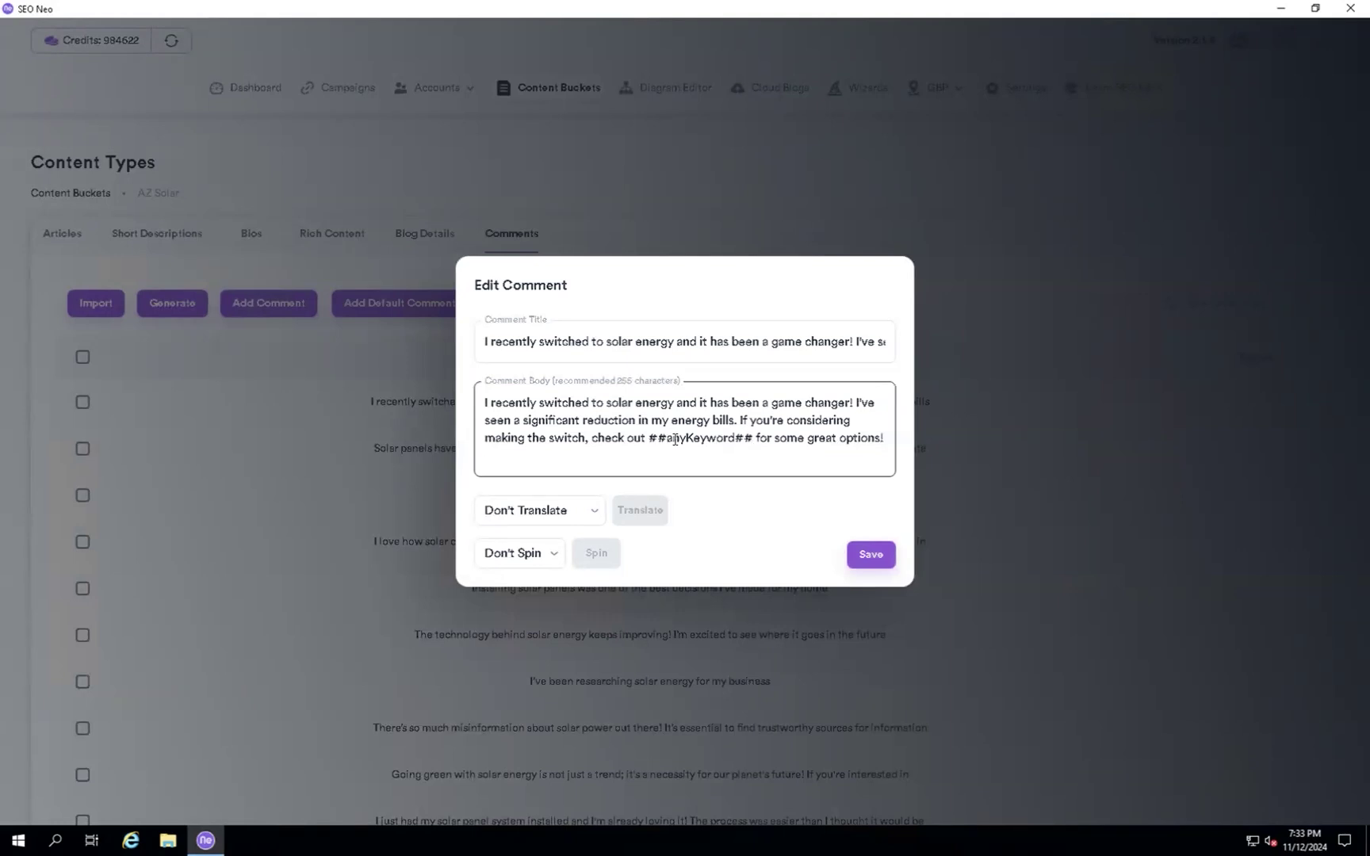
drag(673, 438, 707, 438)
click(724, 438)
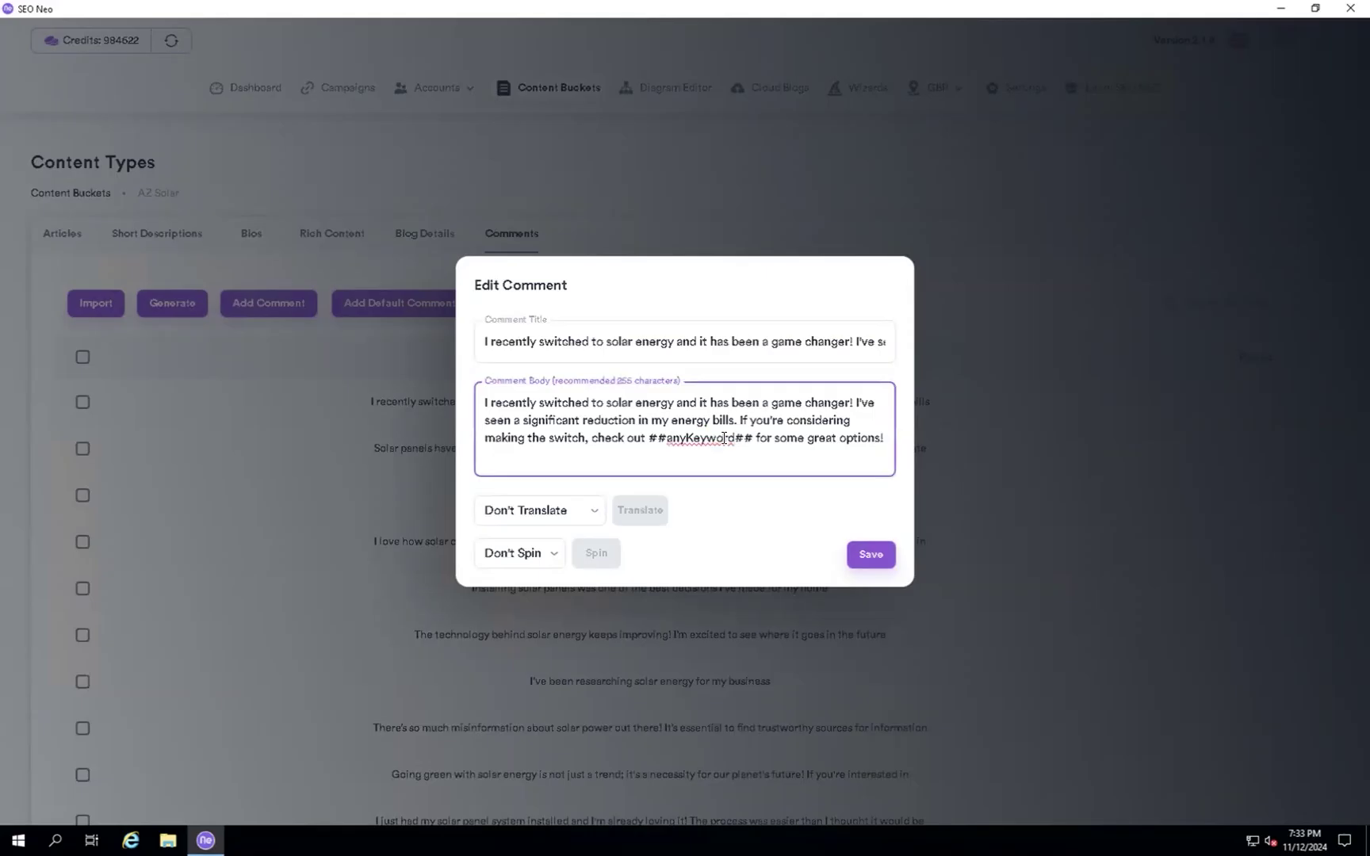
click(973, 372)
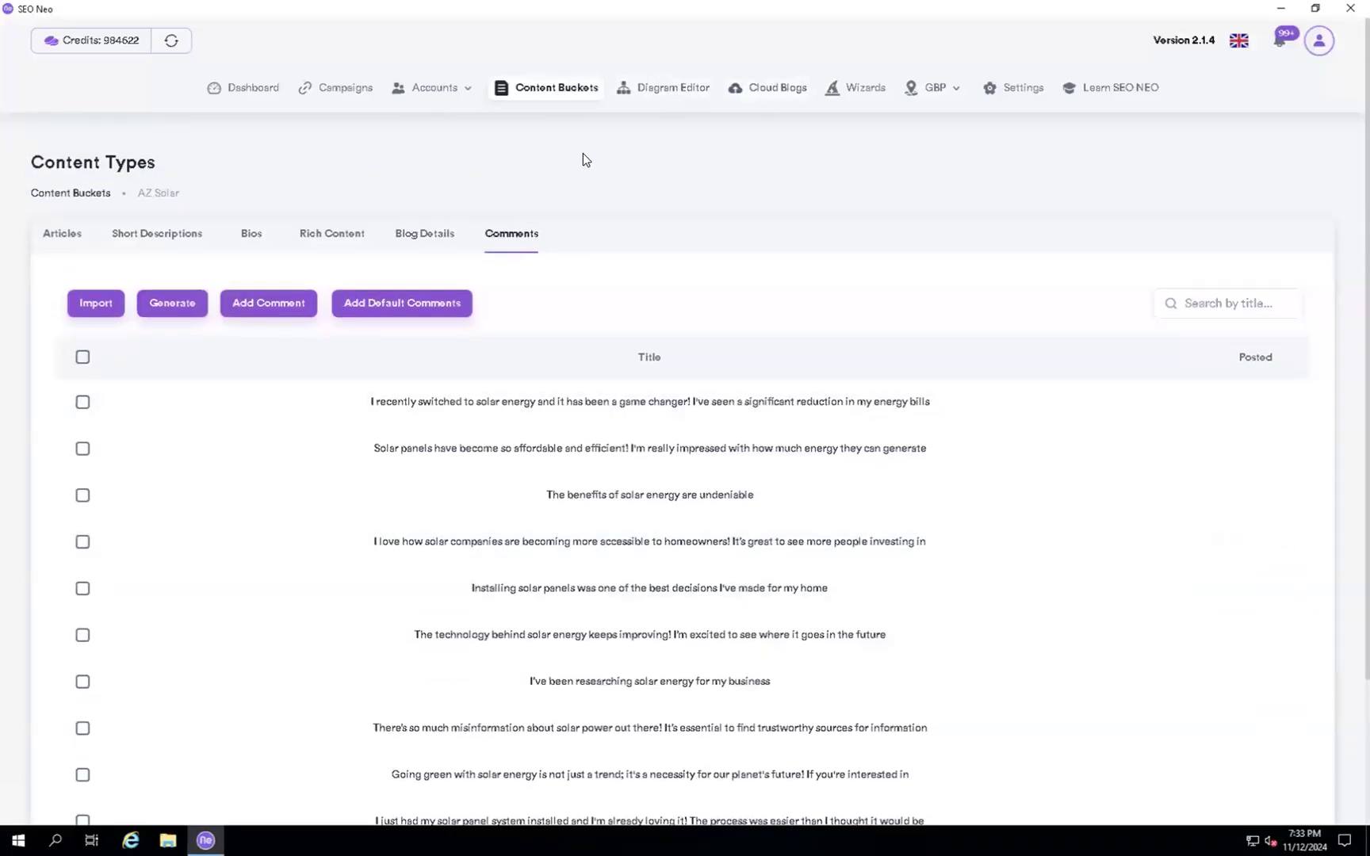
Compare the content amounts of AZ Solar with the other content buckets in the overview, and return to the Dashboard.
click(75, 192)
scroll(432, 521, down, 3)
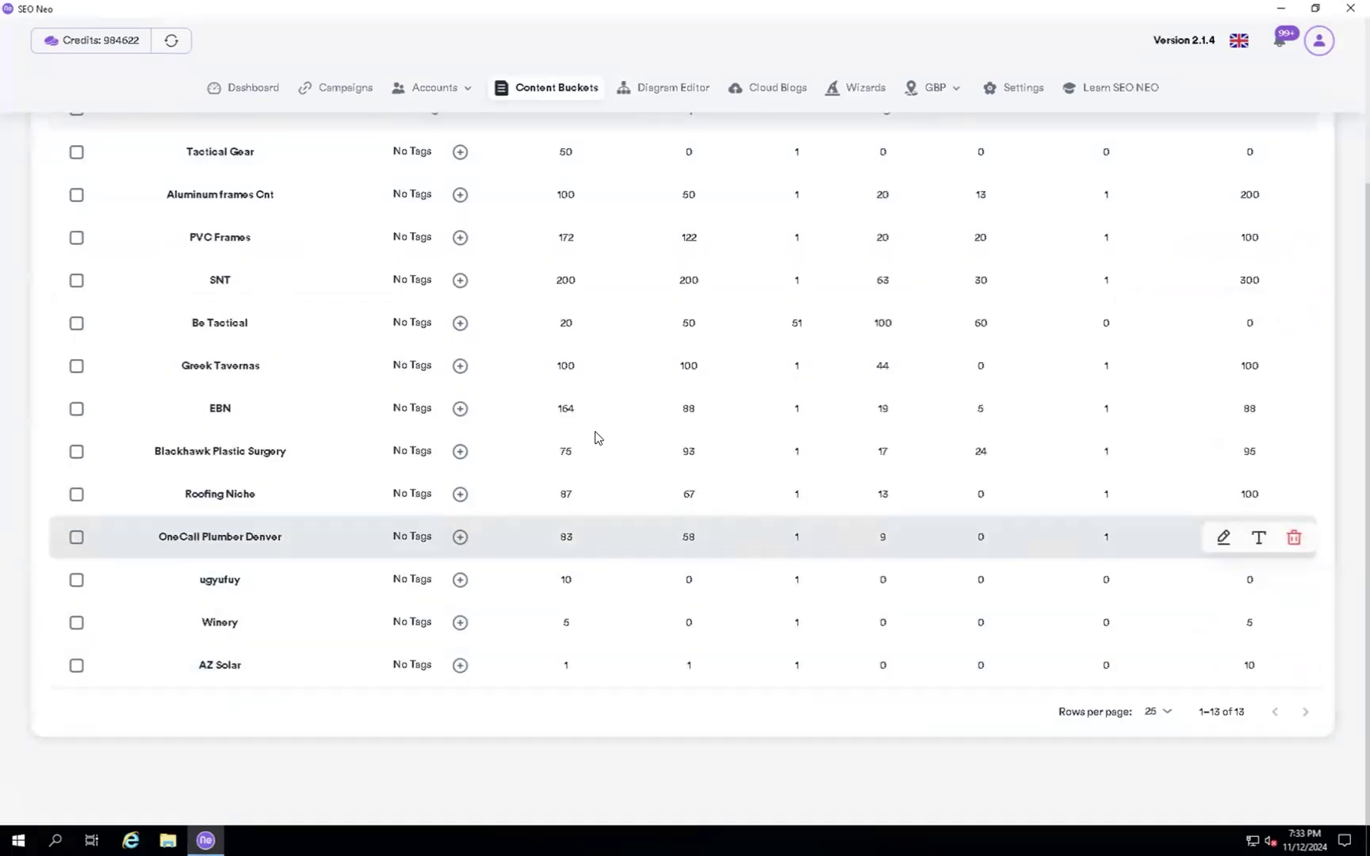
scroll(593, 435, up, 1)
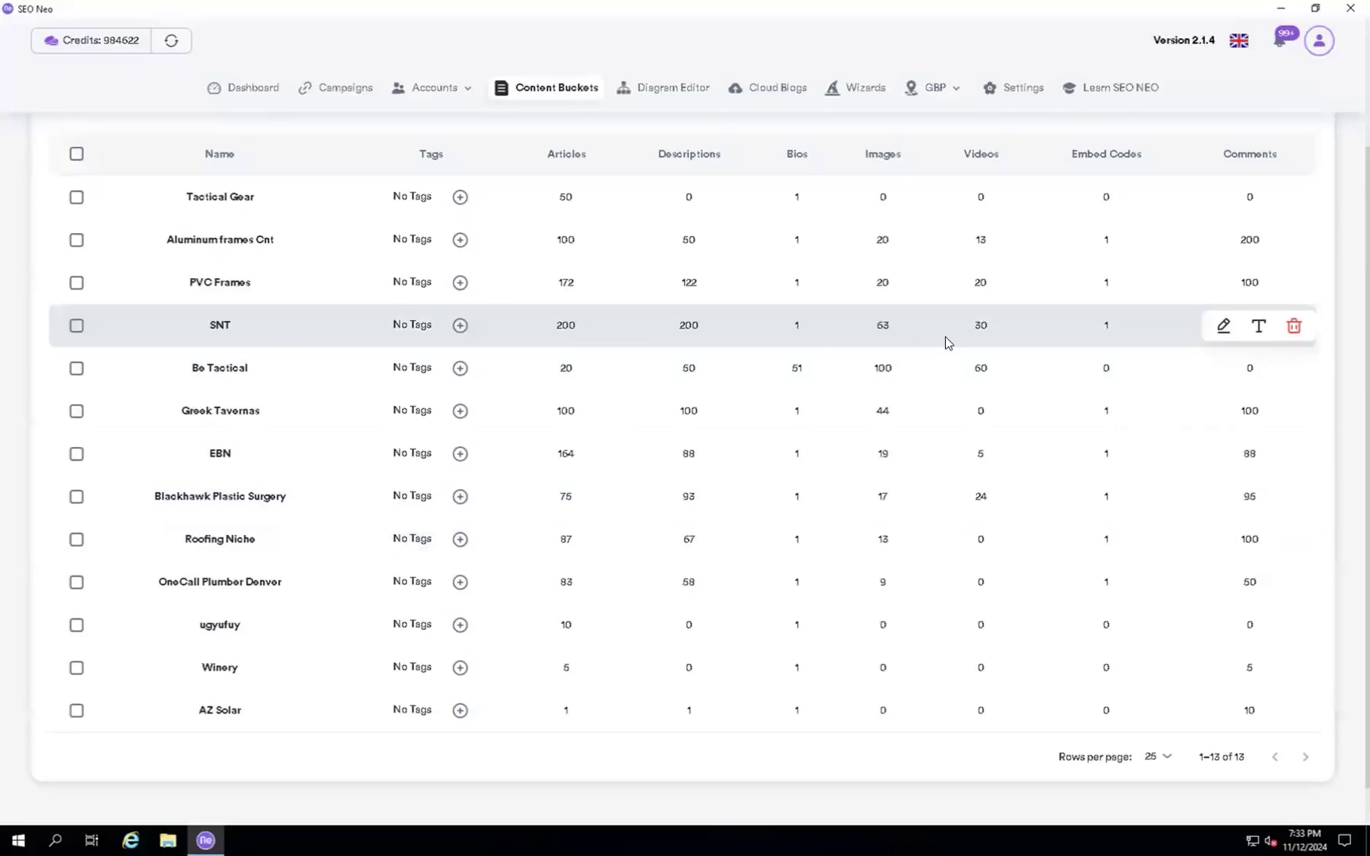
scroll(792, 360, up, 1)
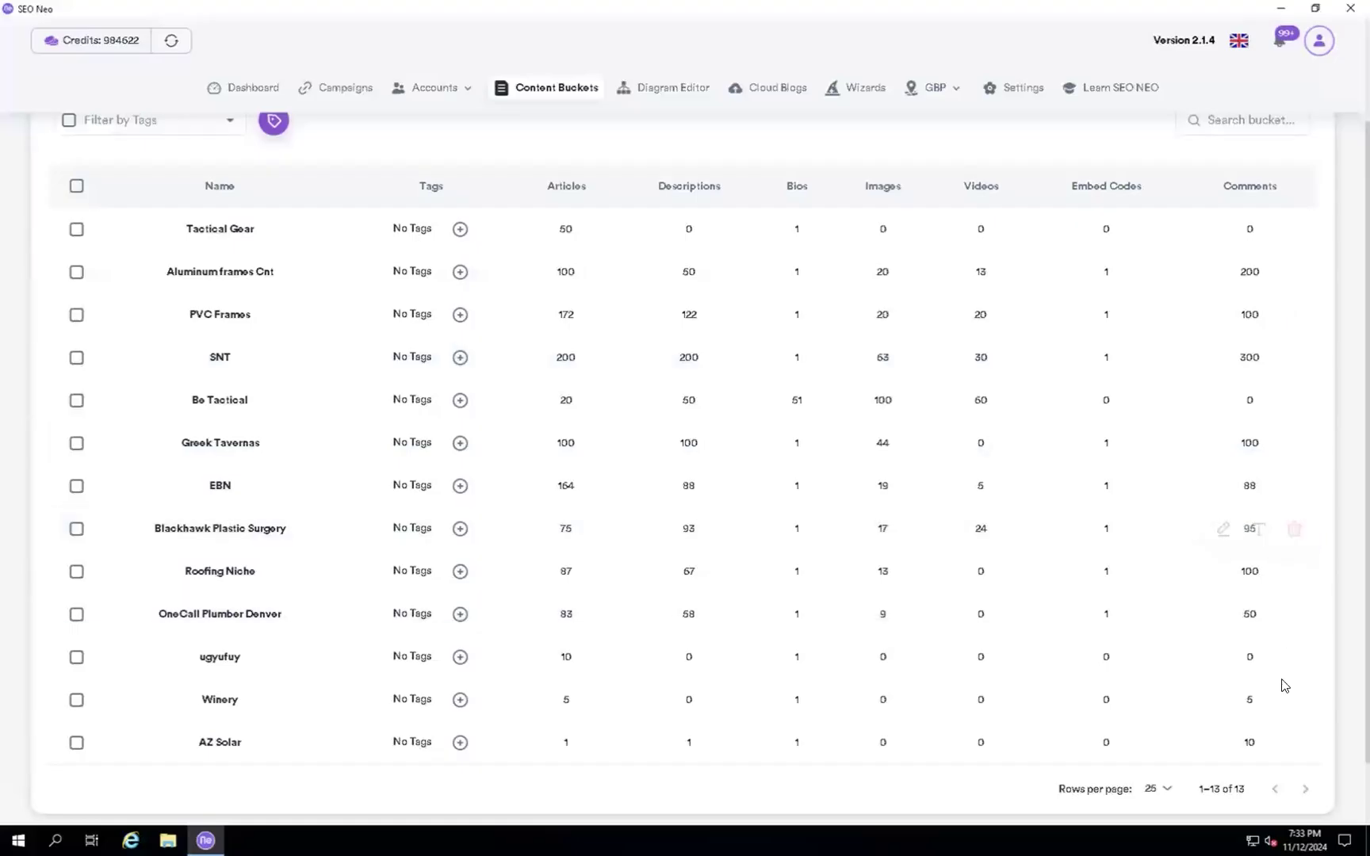
scroll(1248, 727, down, 1)
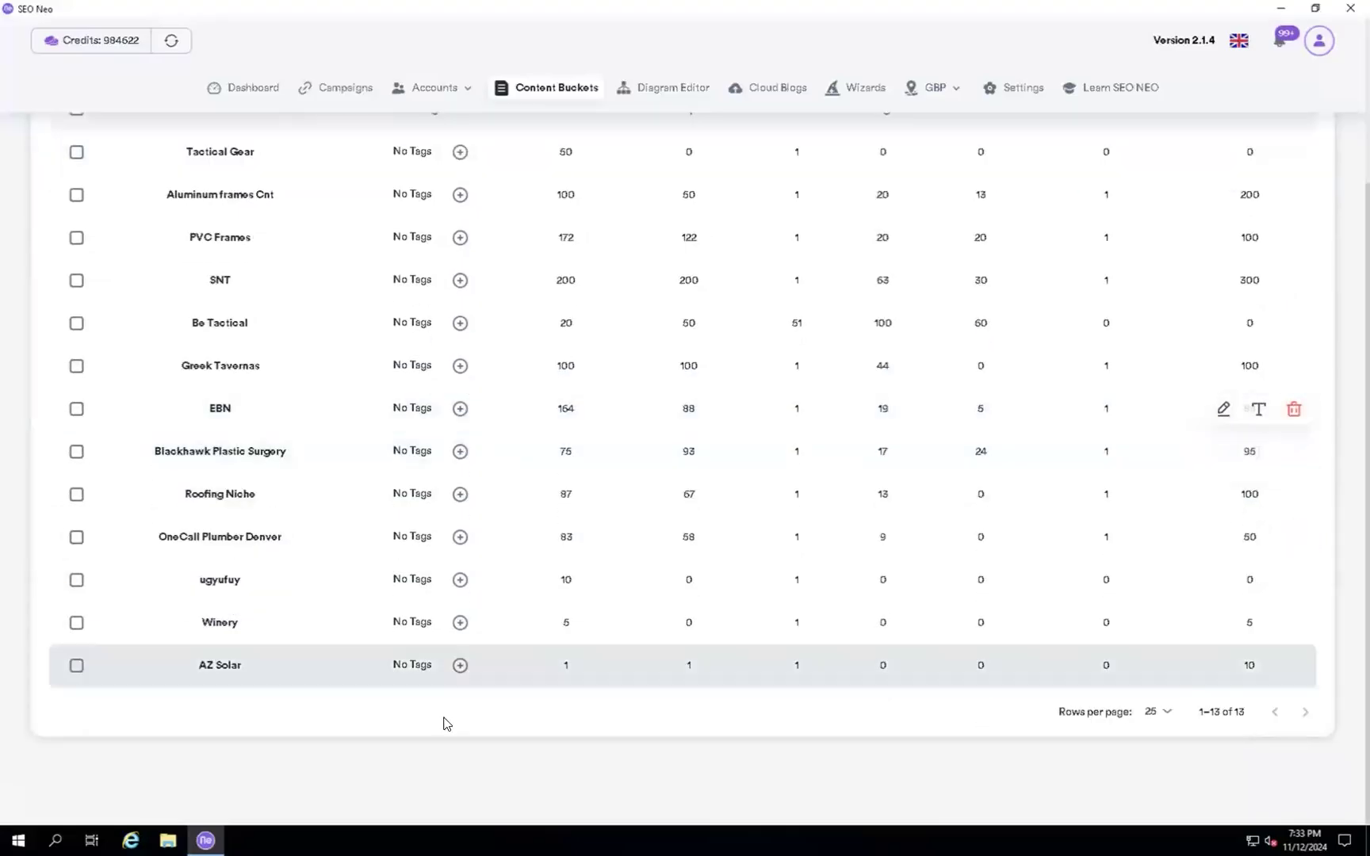
click(252, 87)
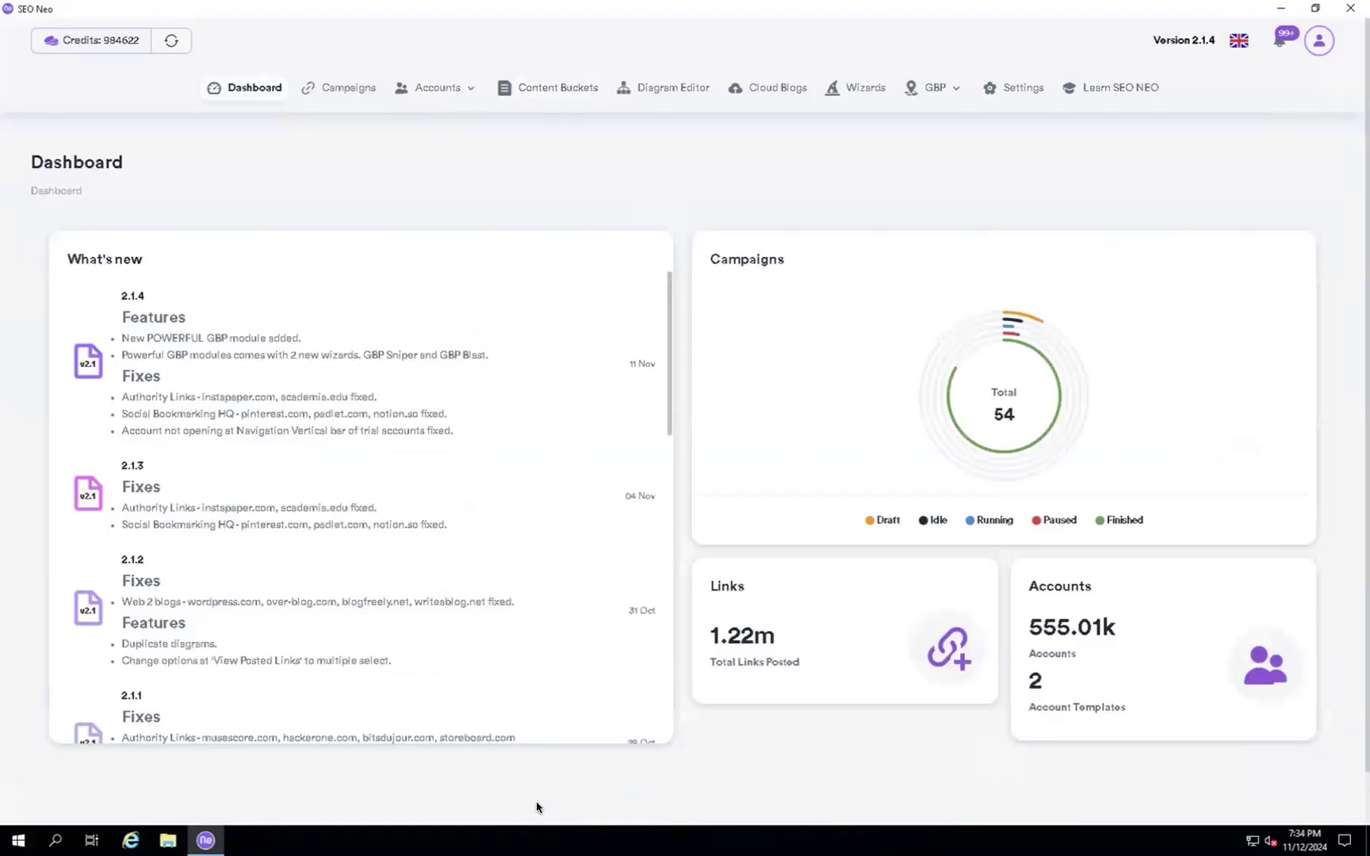